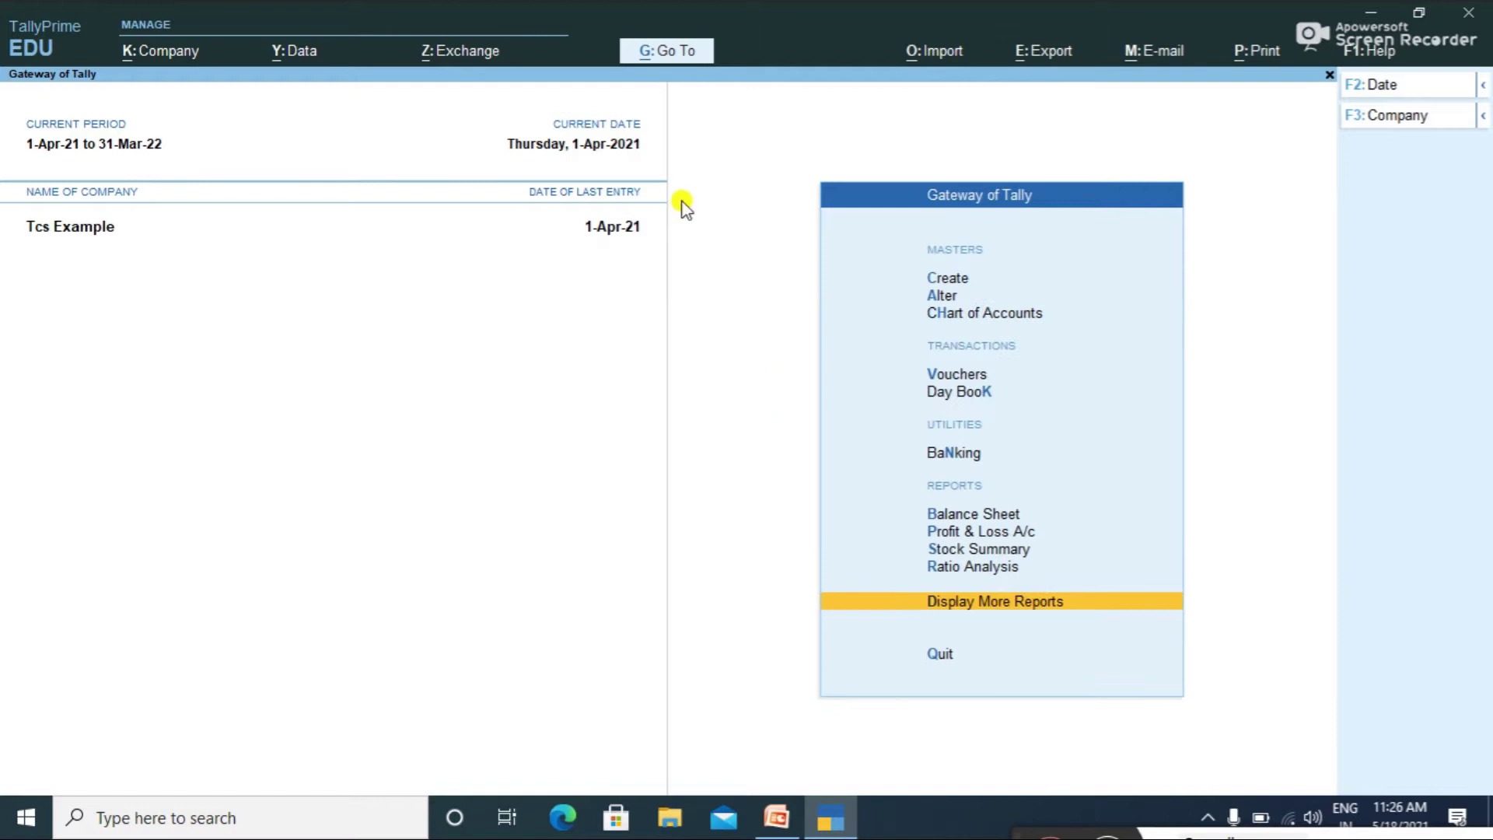
# Step: Start a new company named 'Tcs on Sales of Goods'
pyautogui.click(162, 54)
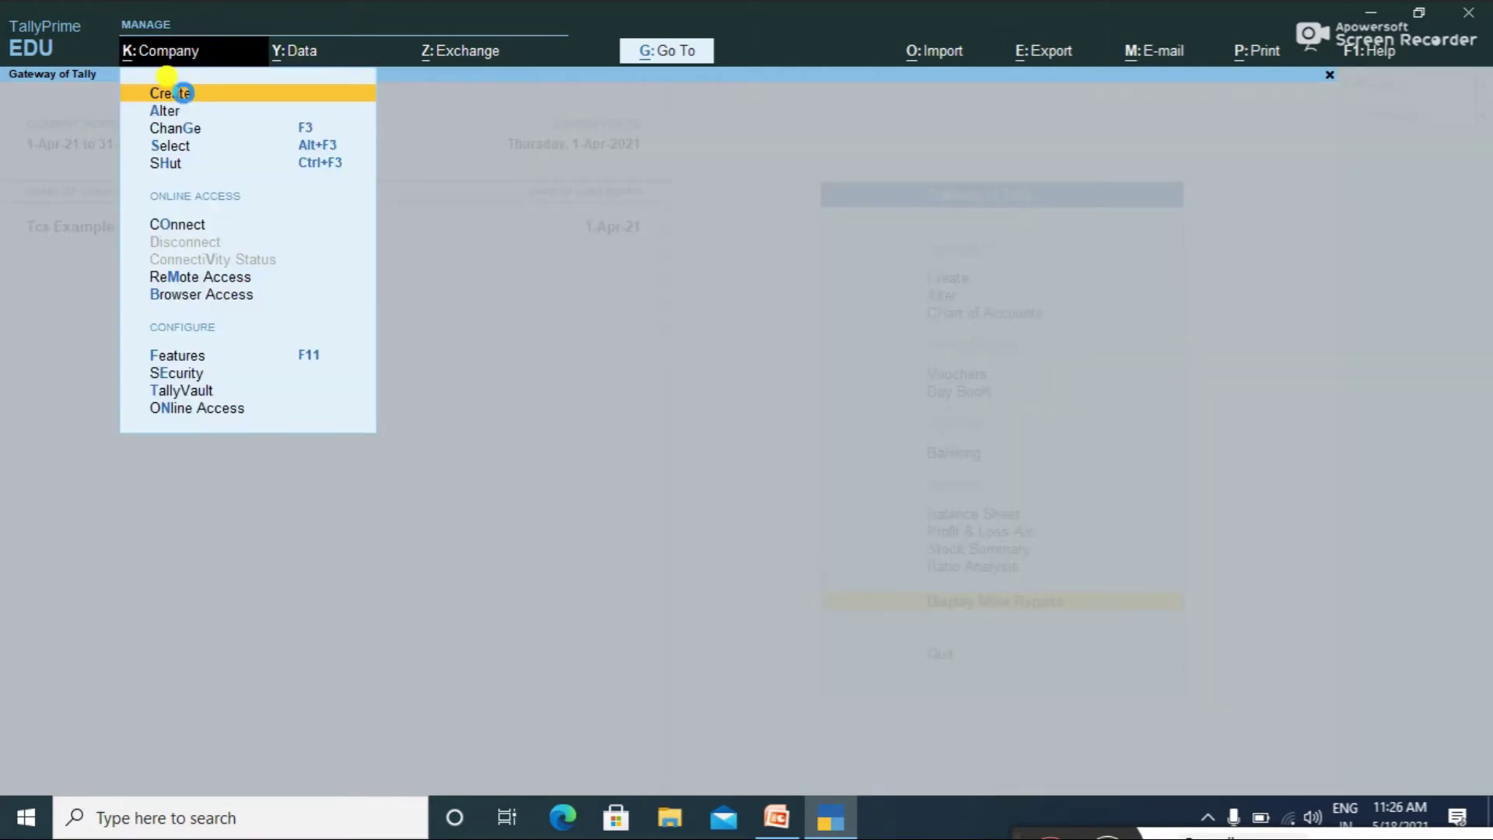
pyautogui.click(170, 92)
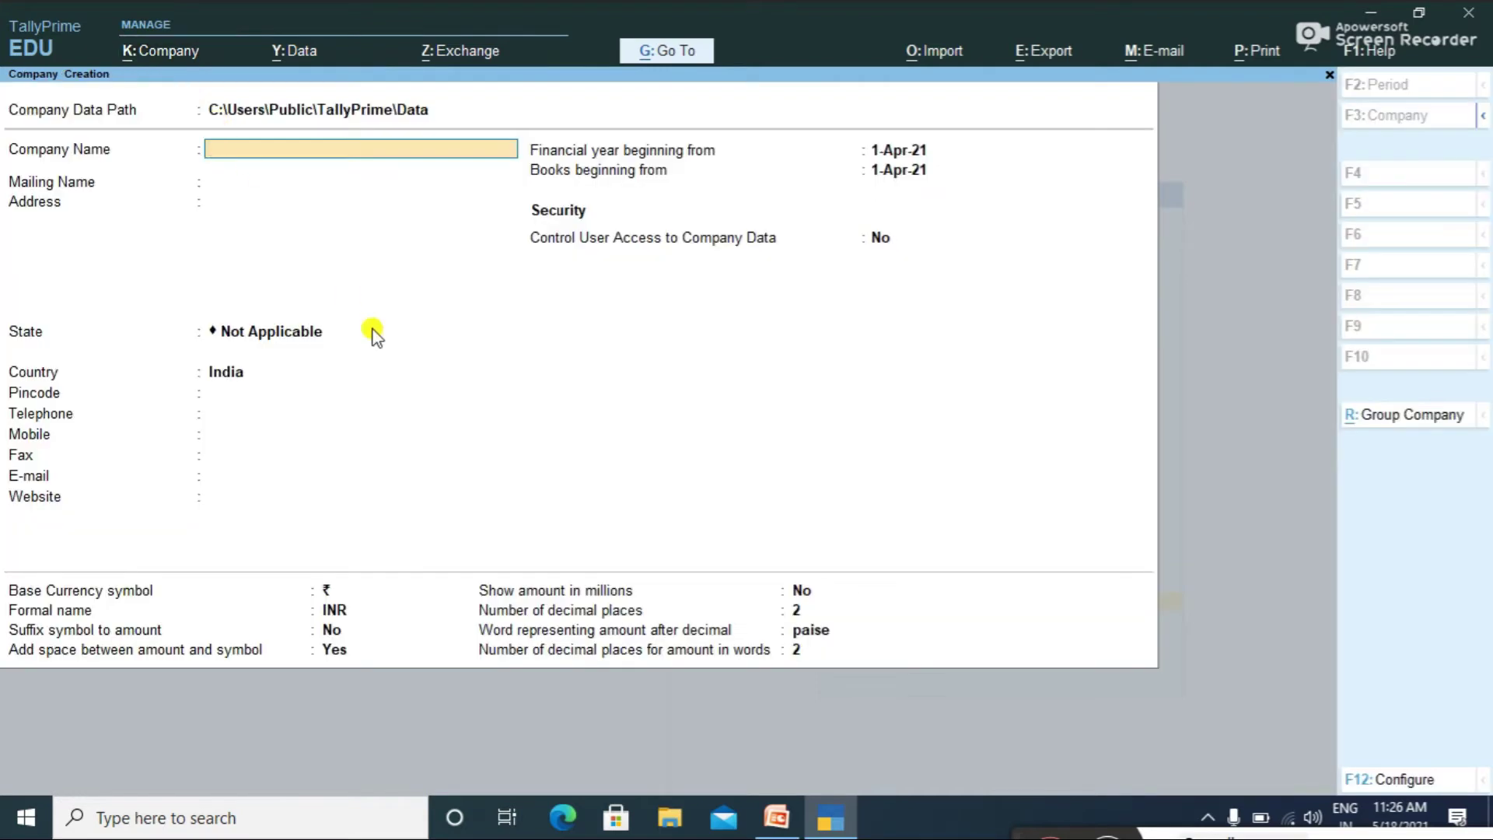
pyautogui.write('Tcs on Sales of Goods')
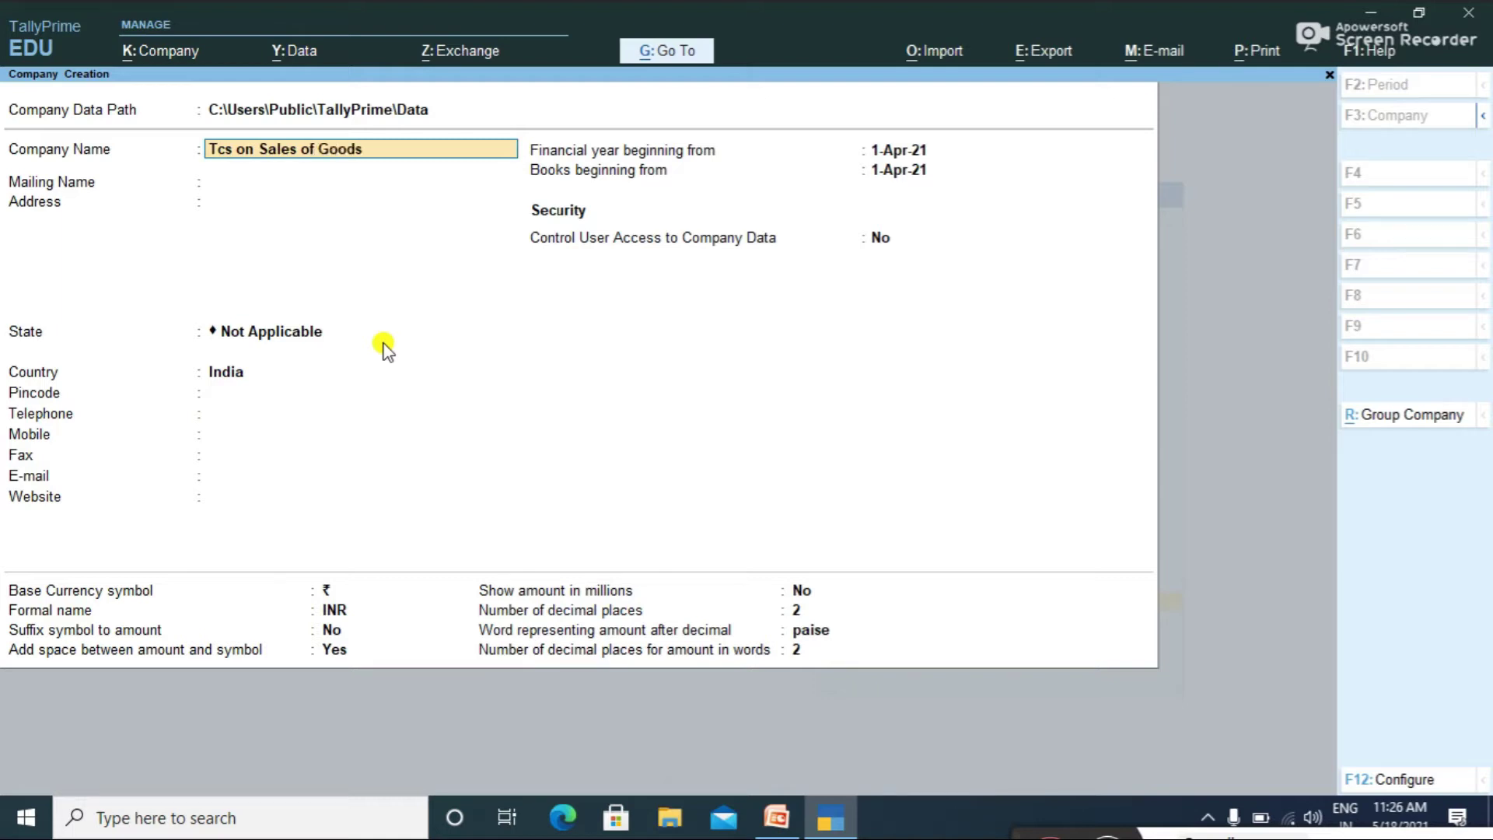
pyautogui.press('Return')
# Step: Enter address Ap, Baangalore and state Andhra Pradesh, then accept the company
pyautogui.press('Return')
pyautogui.write('Ap')
pyautogui.press('Return')
pyautogui.write('Baangalore')
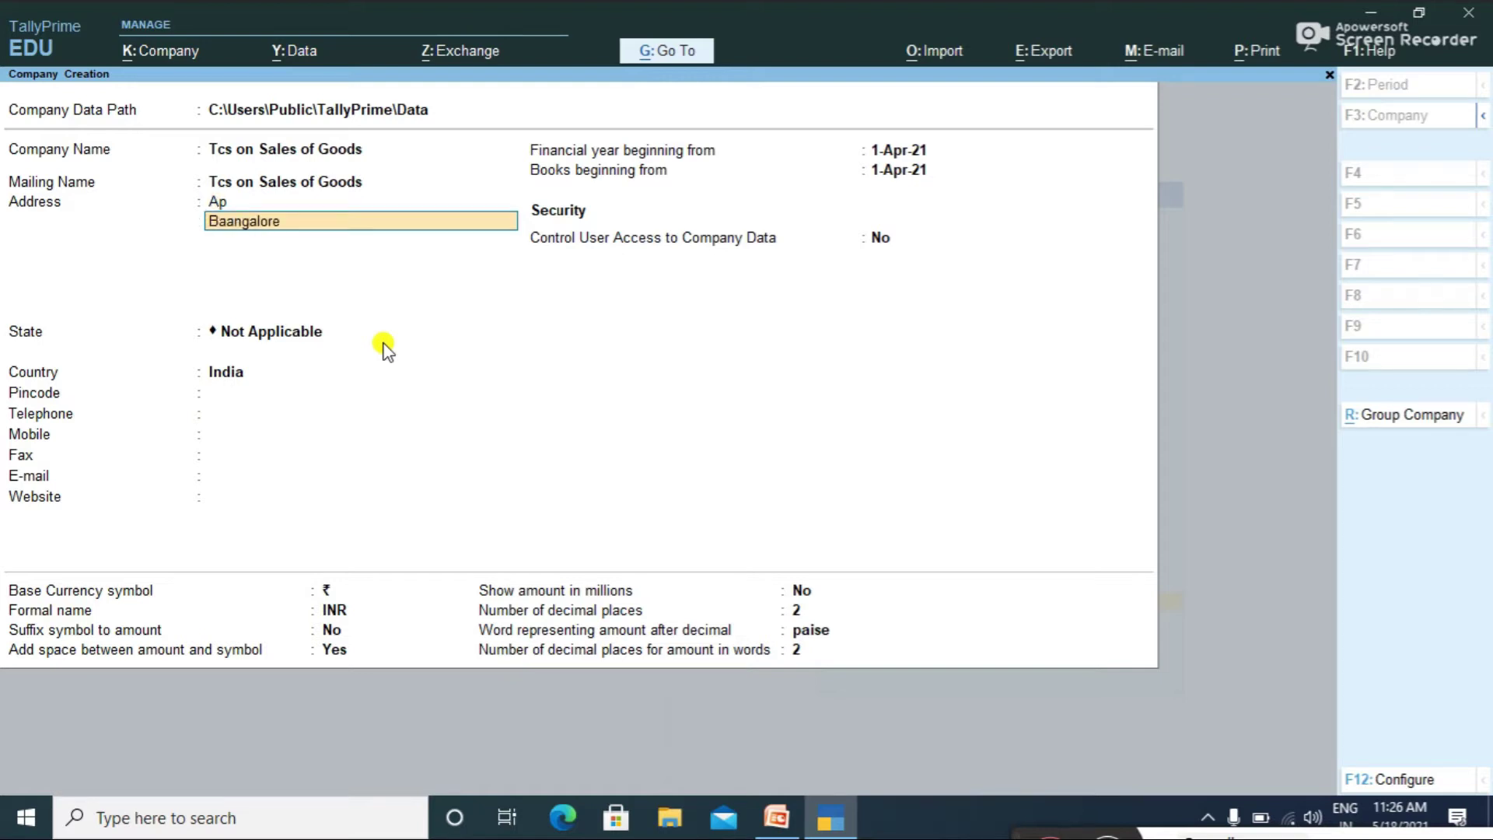
pyautogui.press('Return')
pyautogui.press('Return')
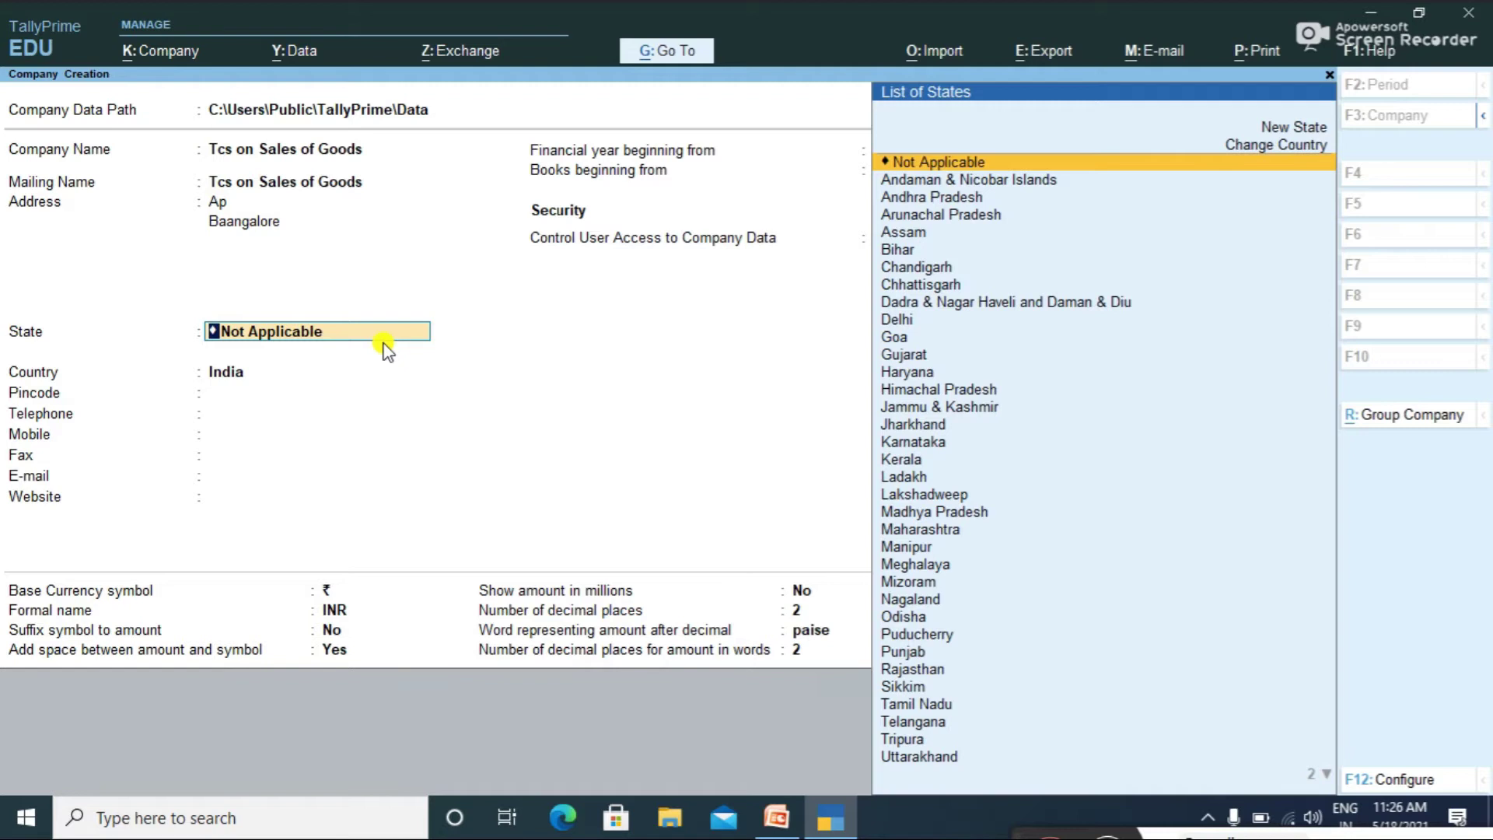
pyautogui.write('Ap')
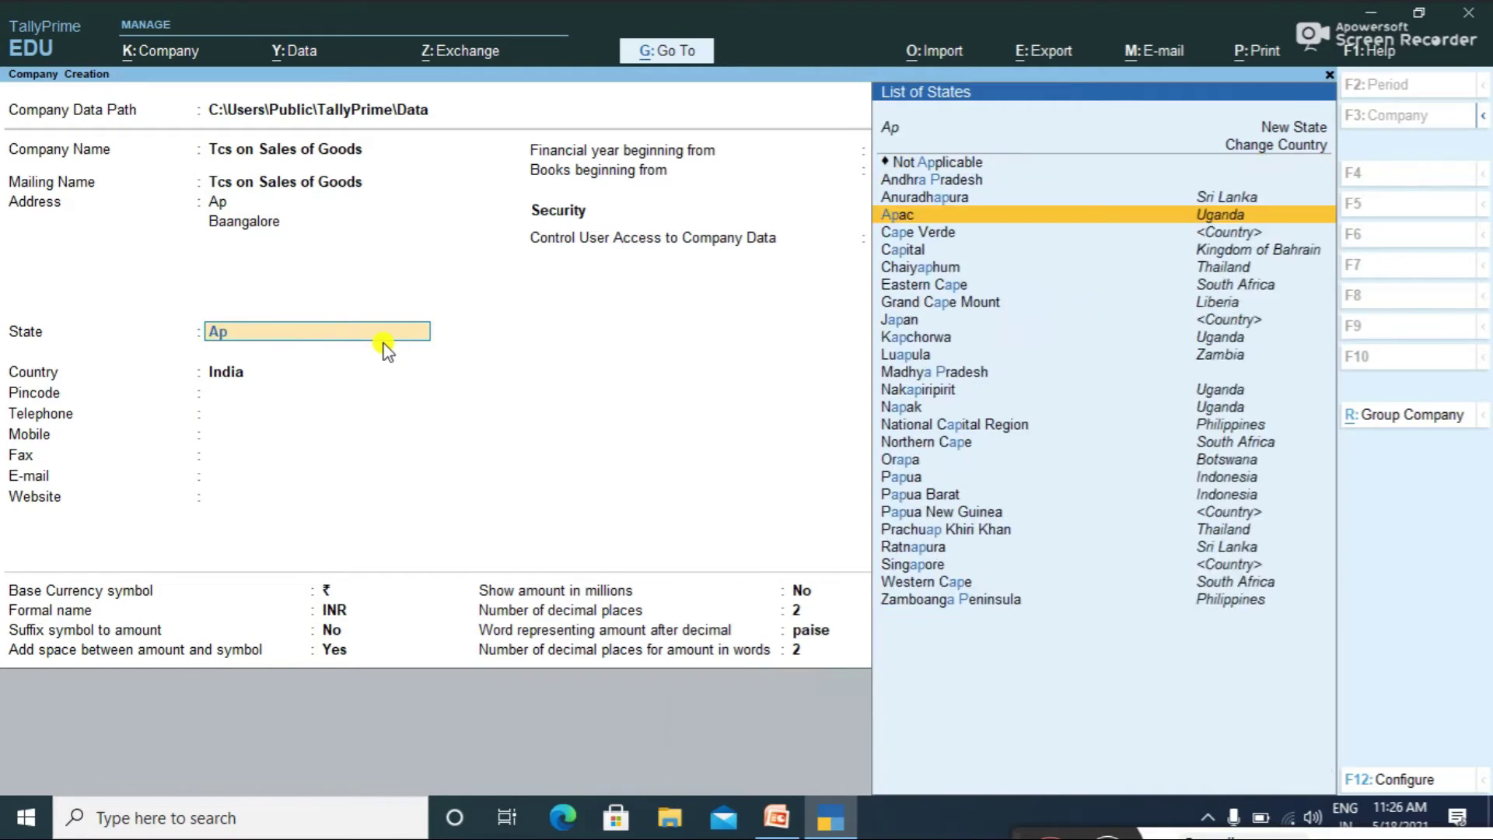
pyautogui.press('Up')
pyautogui.press('Up')
pyautogui.press('Return')
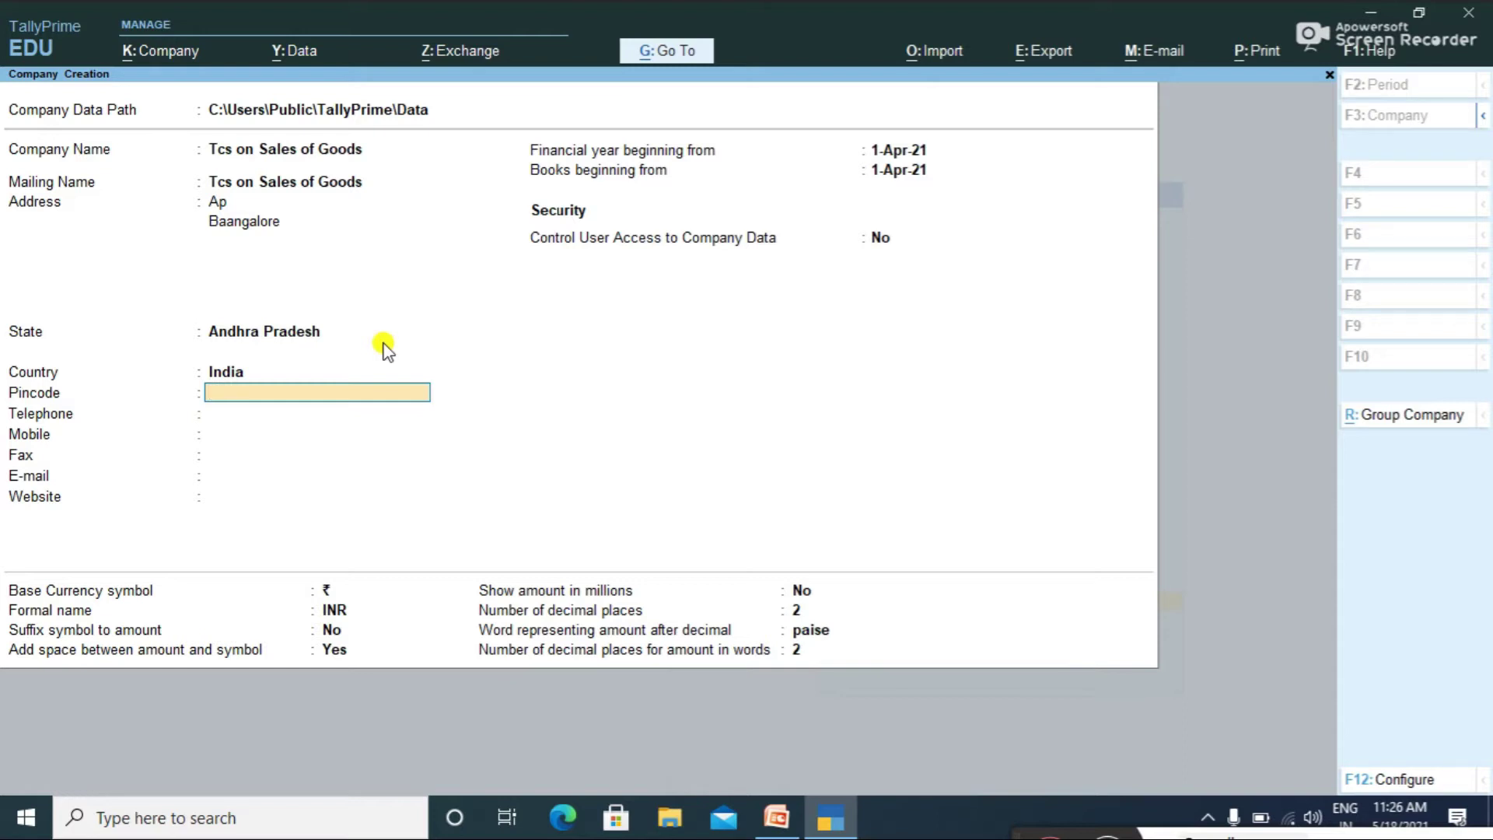
pyautogui.press('Return')
pyautogui.press('Return')
pyautogui.press('Return')
pyautogui.press('Return')
pyautogui.press('Return')
pyautogui.press('Return')
pyautogui.press('Return')
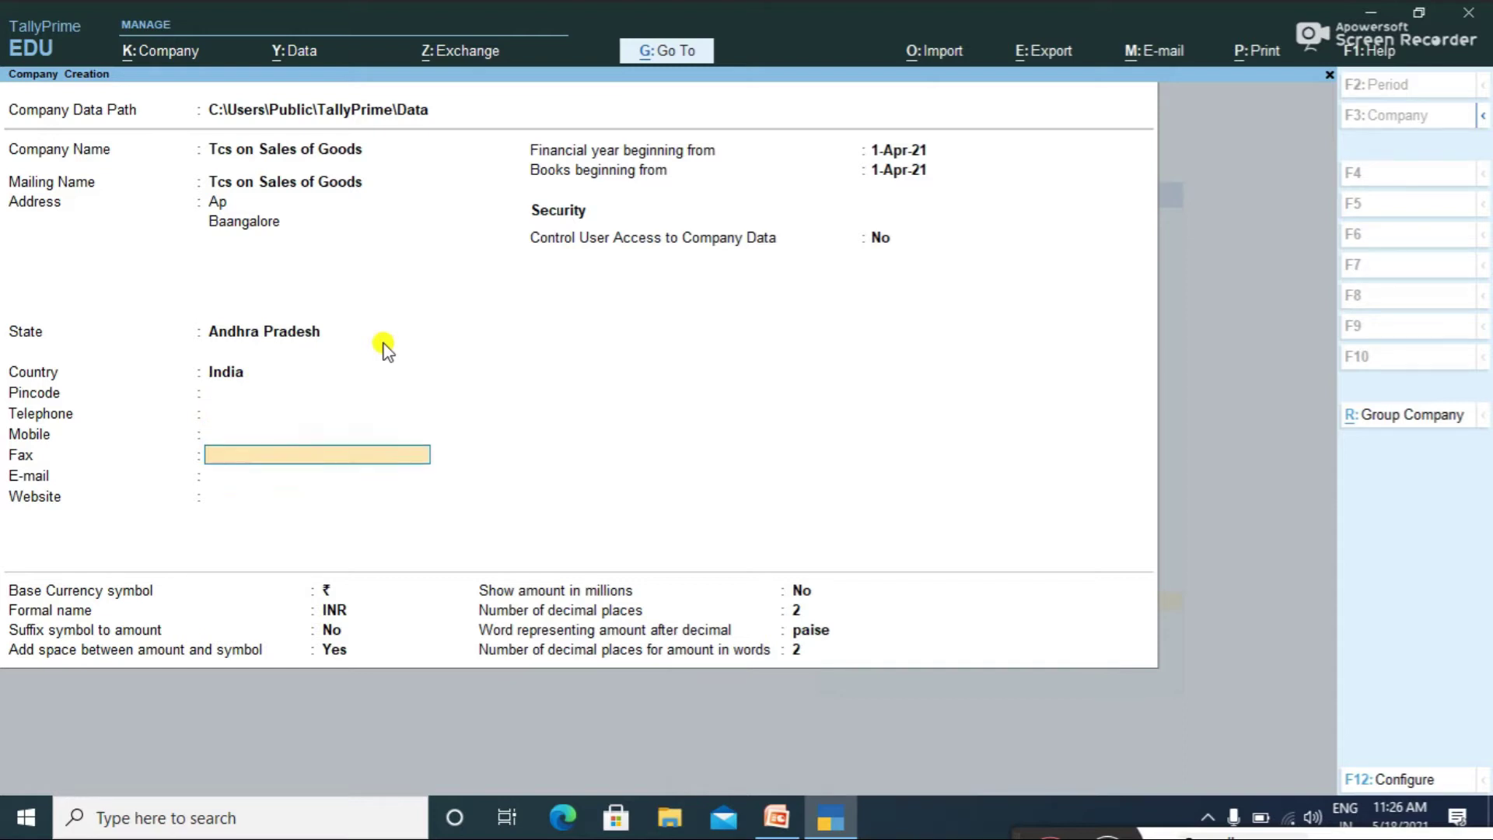
pyautogui.press('Return')
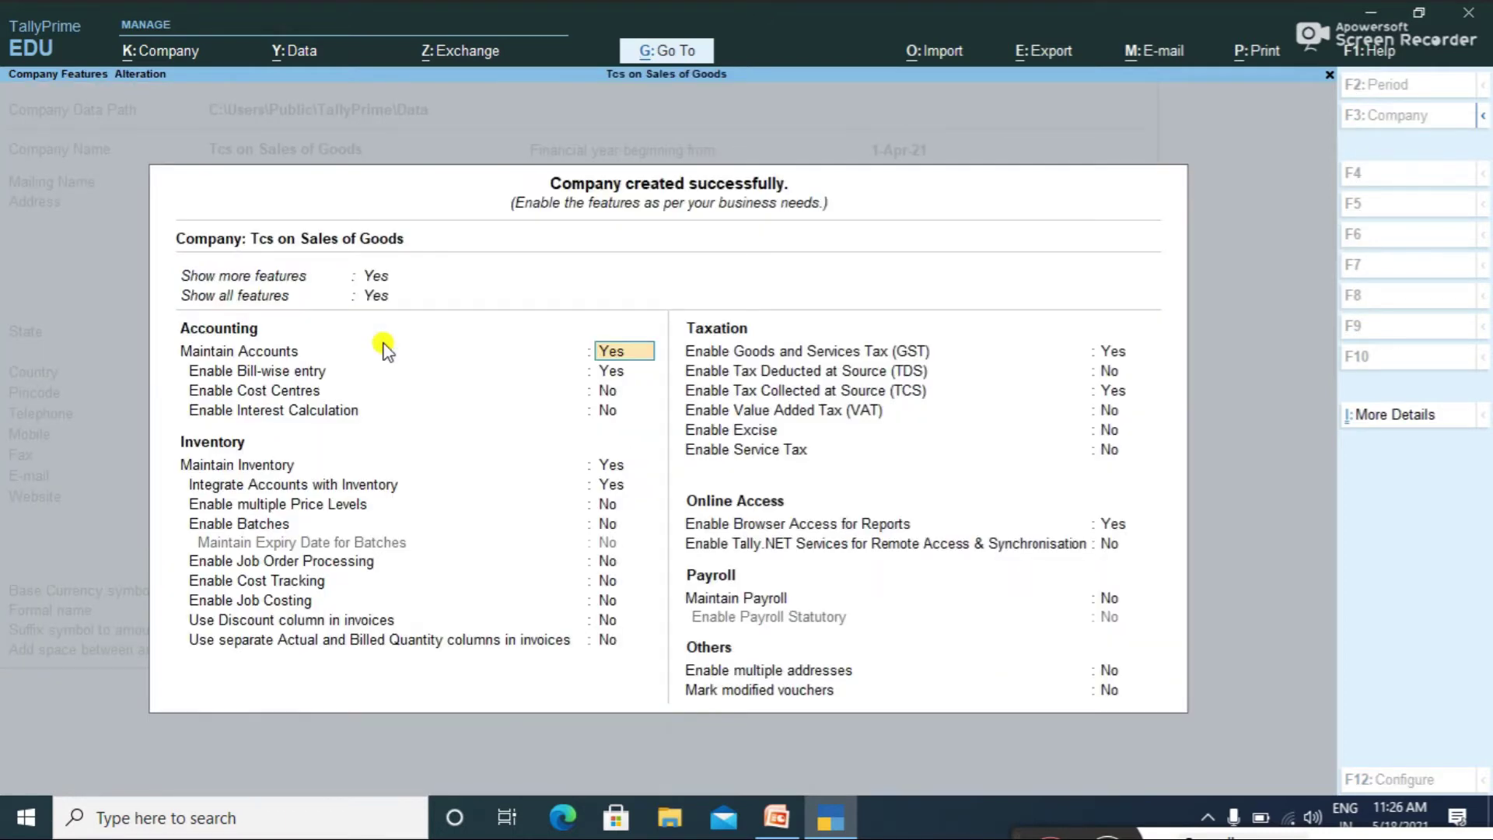
# Step: Turn on Tax Collected at Source and GST in Company Features
pyautogui.press('Return')
pyautogui.press('Return')
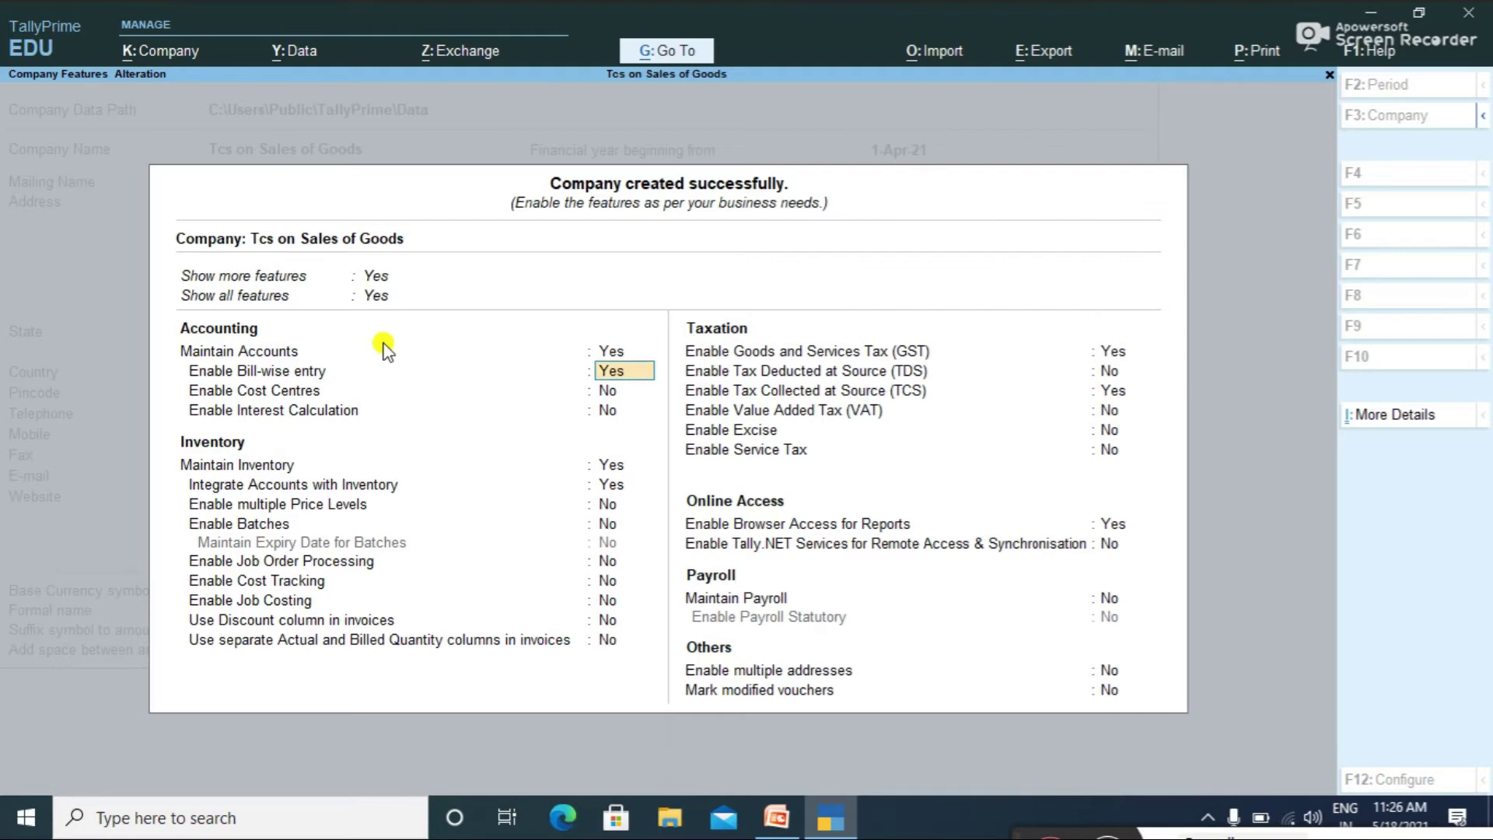
pyautogui.press('Return')
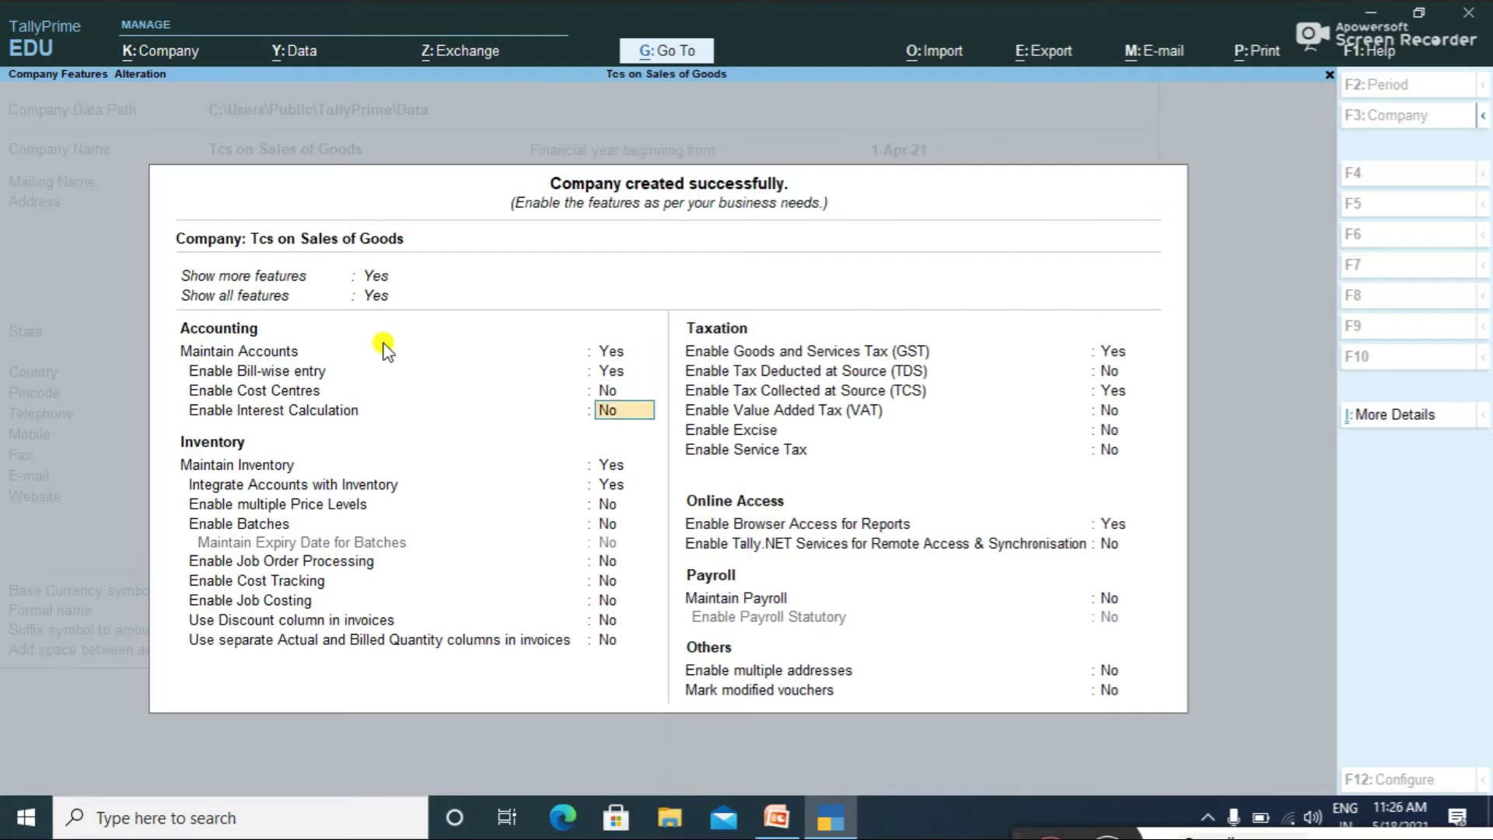
pyautogui.click(1120, 391)
pyautogui.press('y')
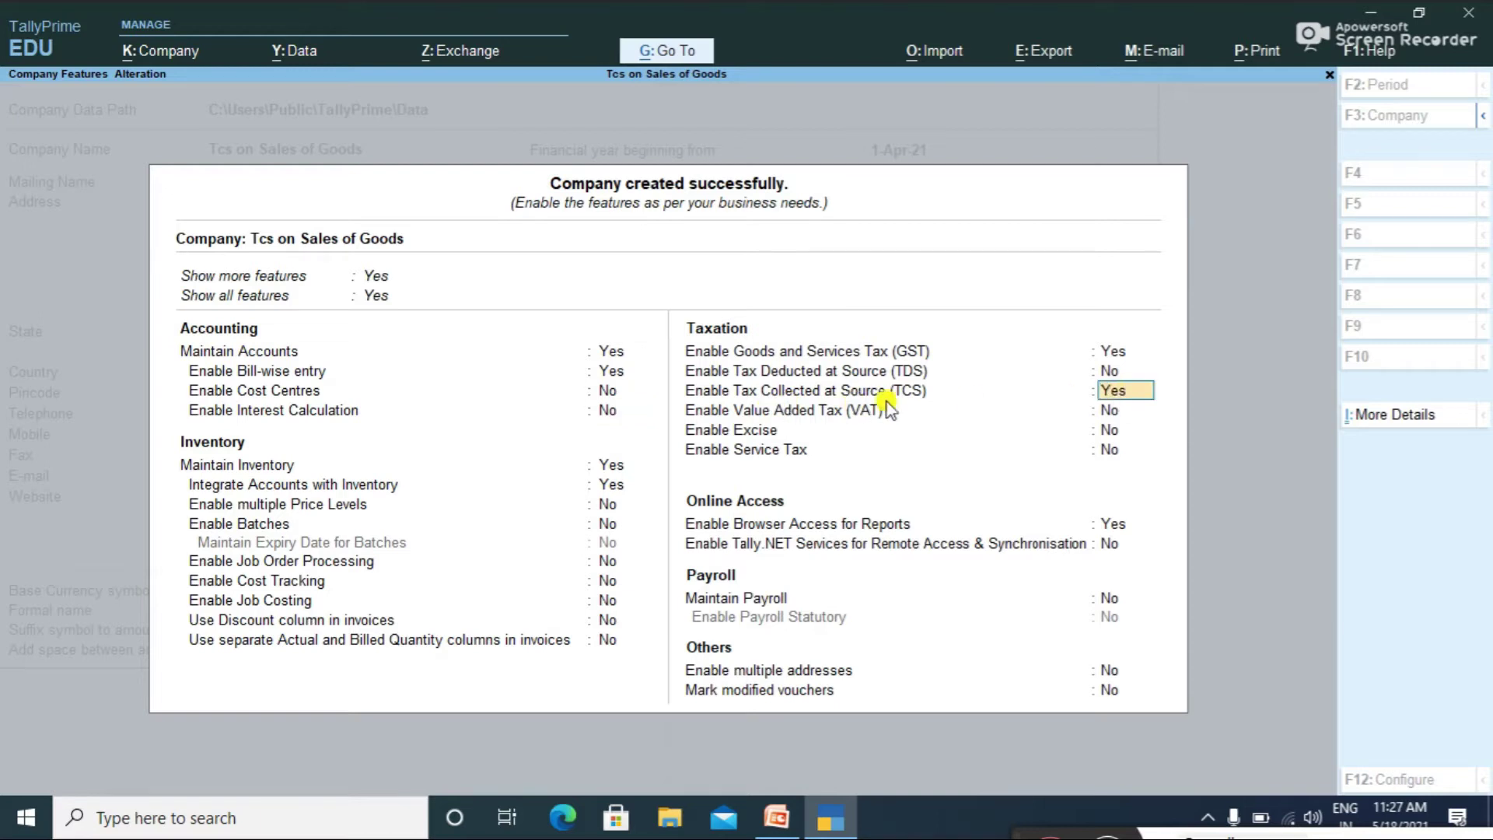
pyautogui.click(1118, 354)
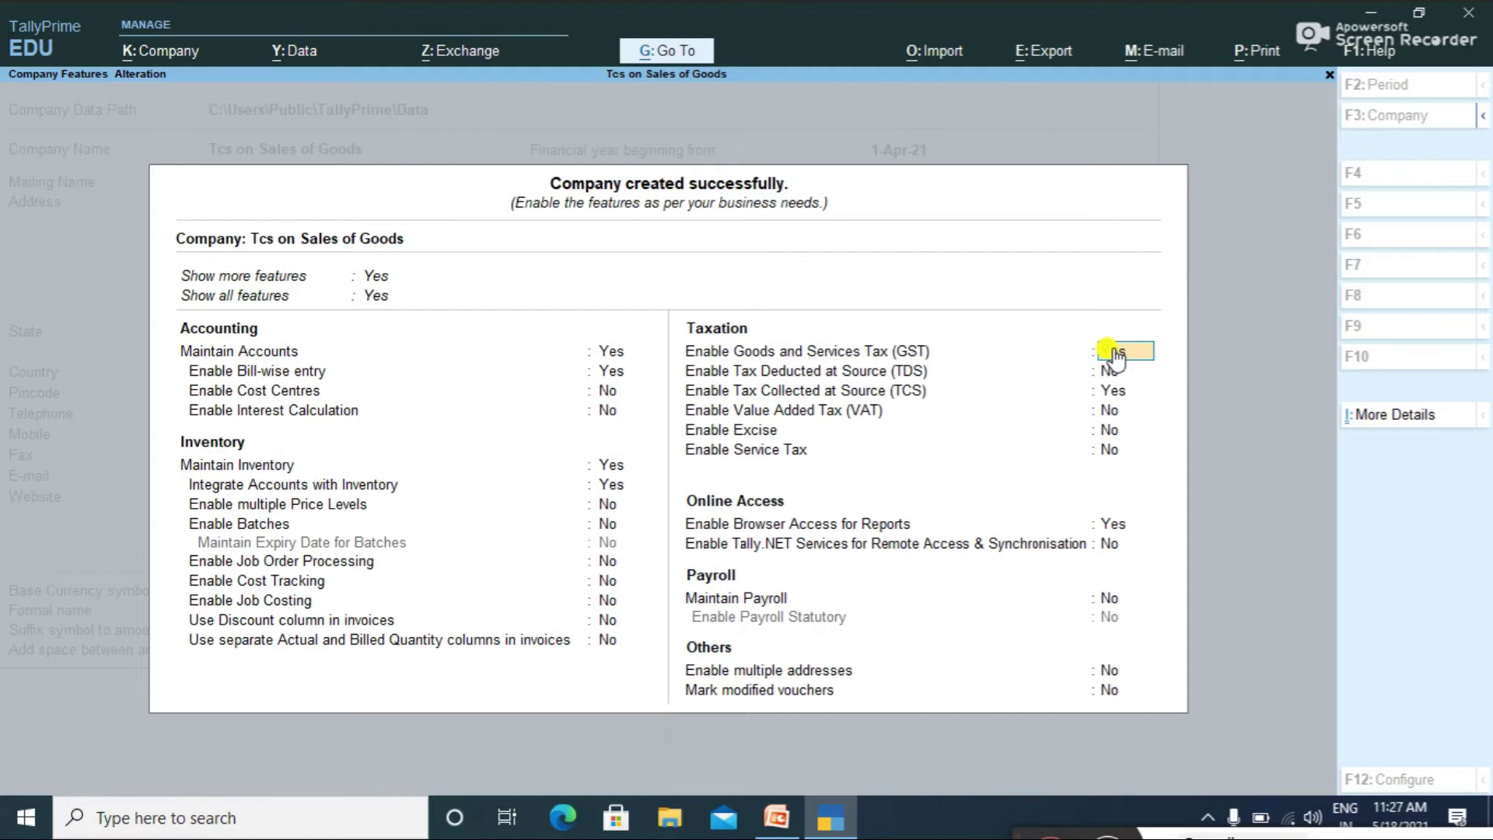
# Step: Accept the GST details with the default state and registration type
pyautogui.press('Return')
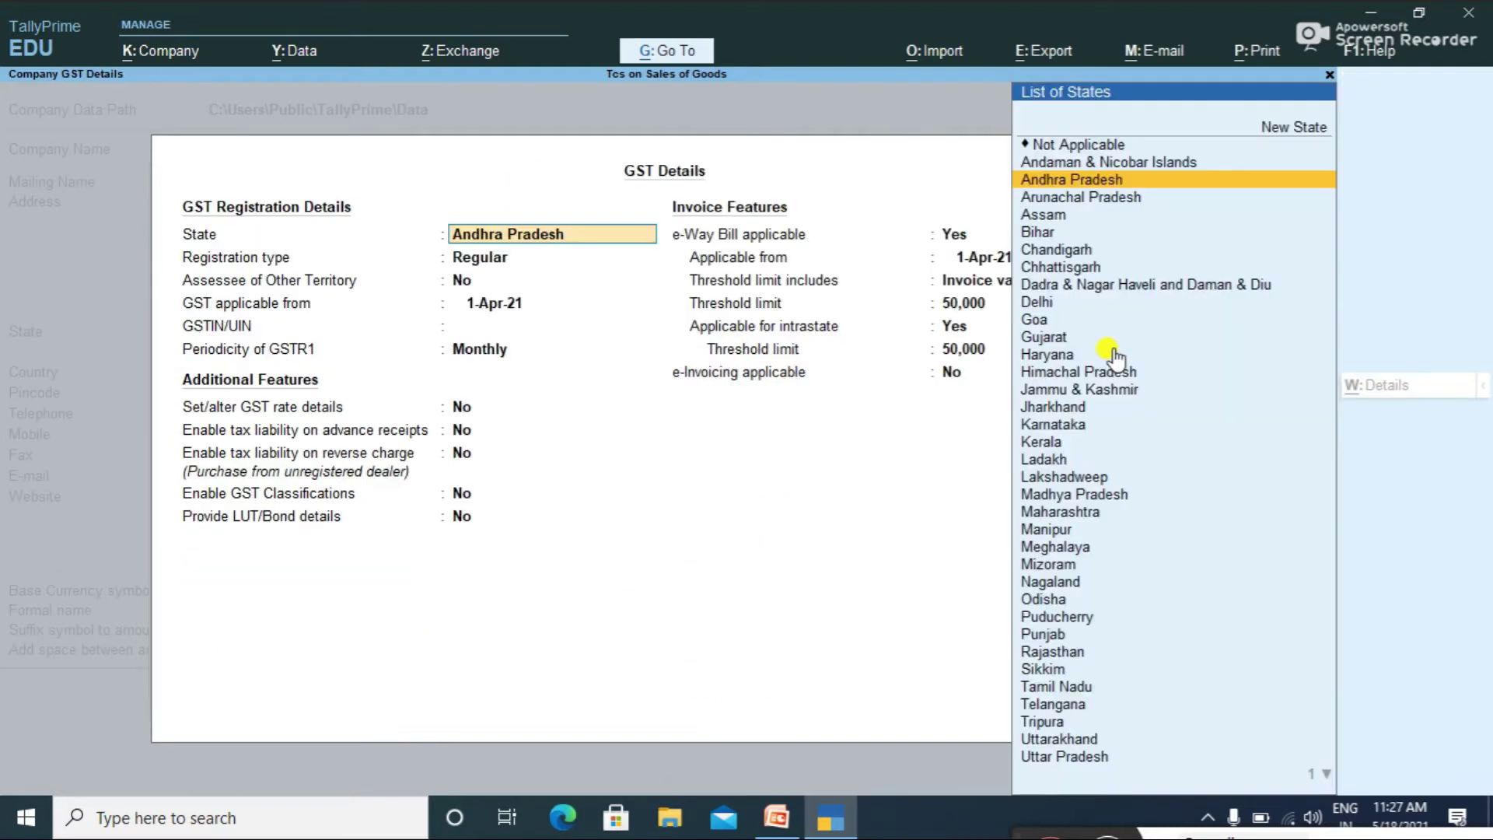
pyautogui.press('Return')
pyautogui.press('Return')
pyautogui.press('Return')
pyautogui.press('Return')
pyautogui.press('Return')
pyautogui.press('Return')
pyautogui.press('Return')
pyautogui.press('Return')
pyautogui.press('Return')
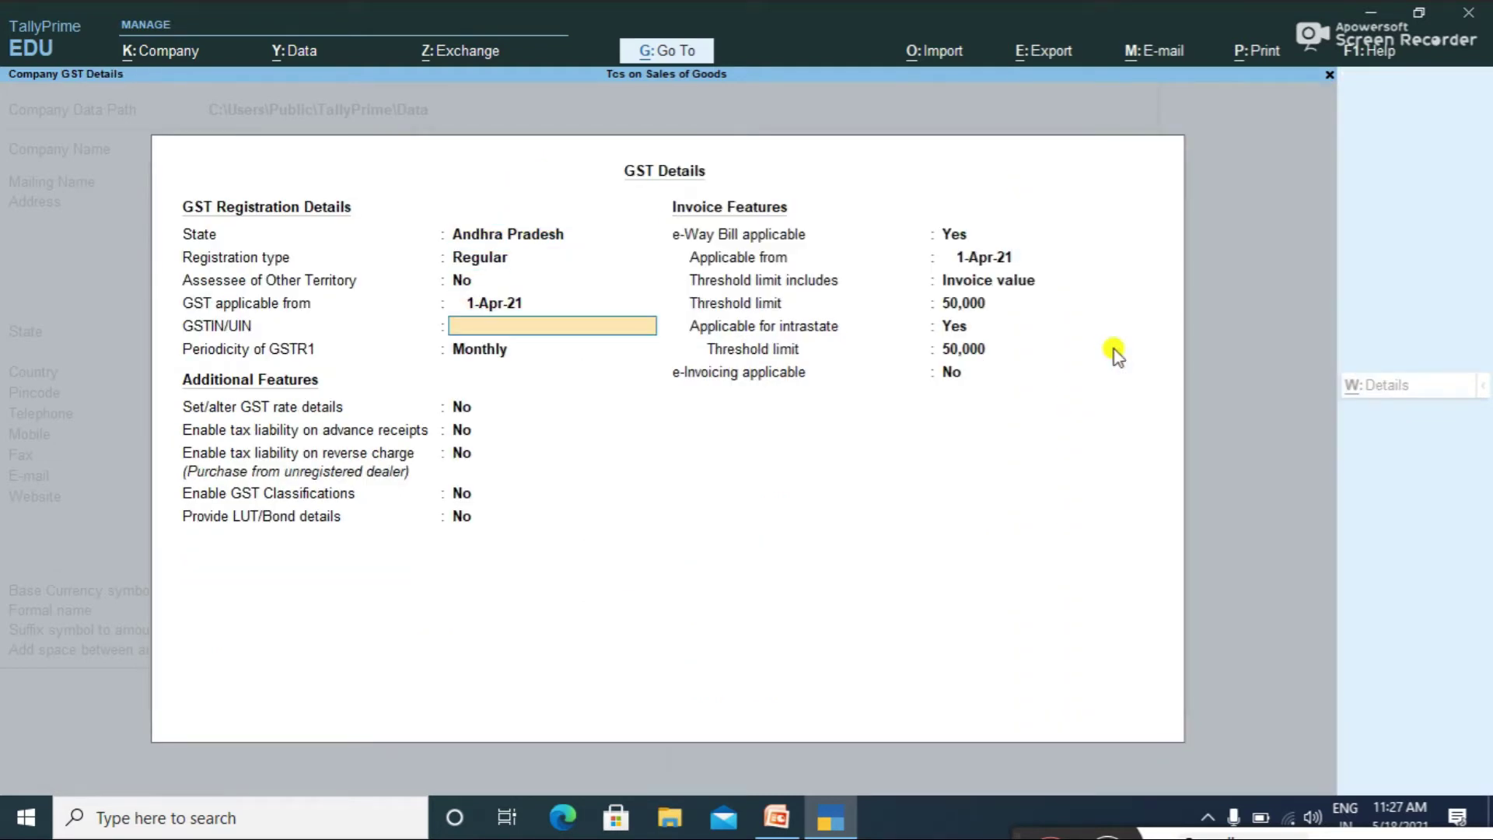
pyautogui.press('Up')
pyautogui.press('Up')
pyautogui.press('Up')
pyautogui.press('Up')
pyautogui.press('Up')
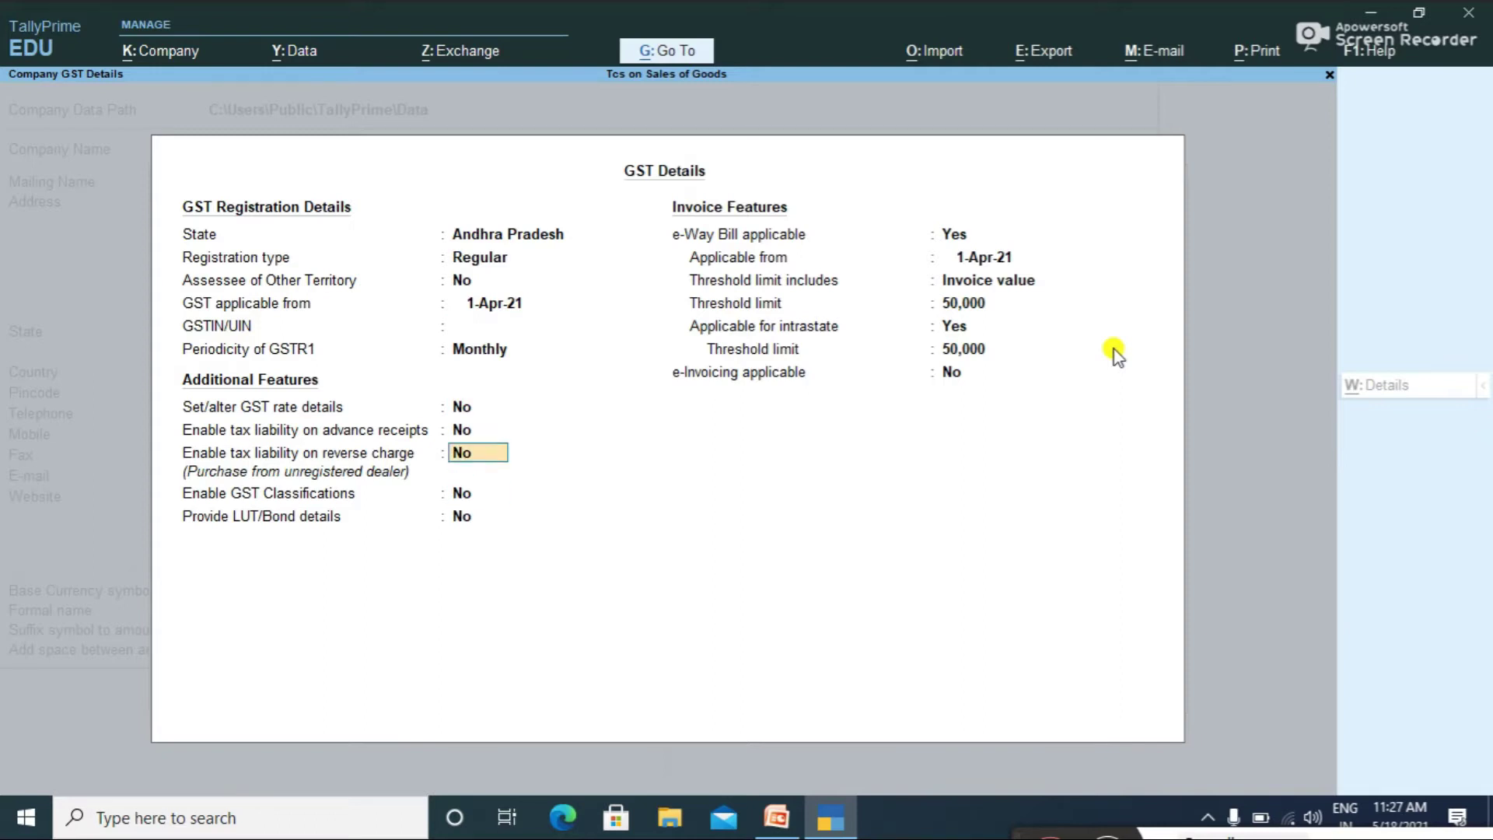
pyautogui.press('Return')
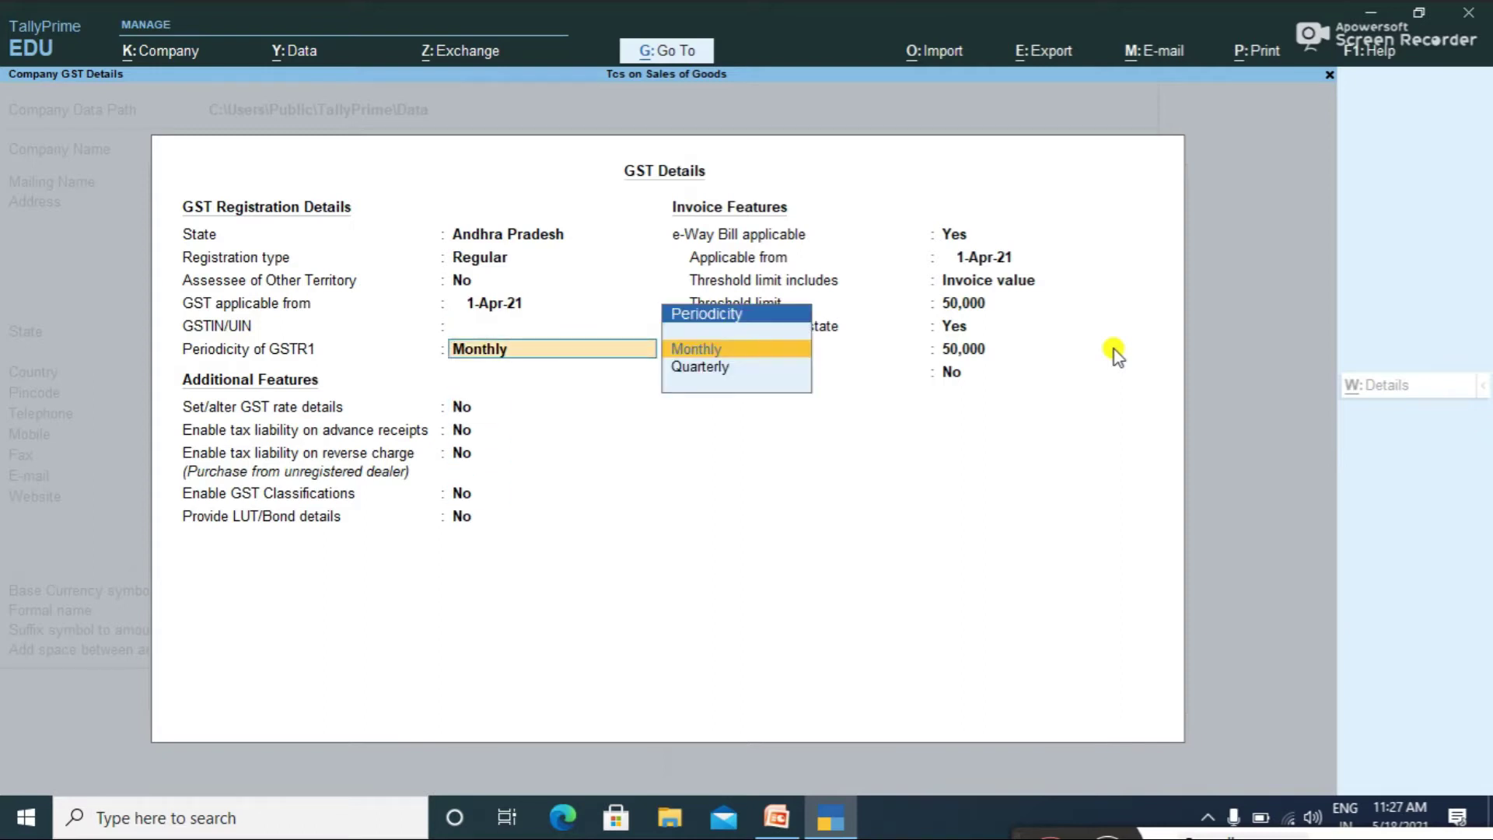
pyautogui.hotkey('ctrl', 'a')
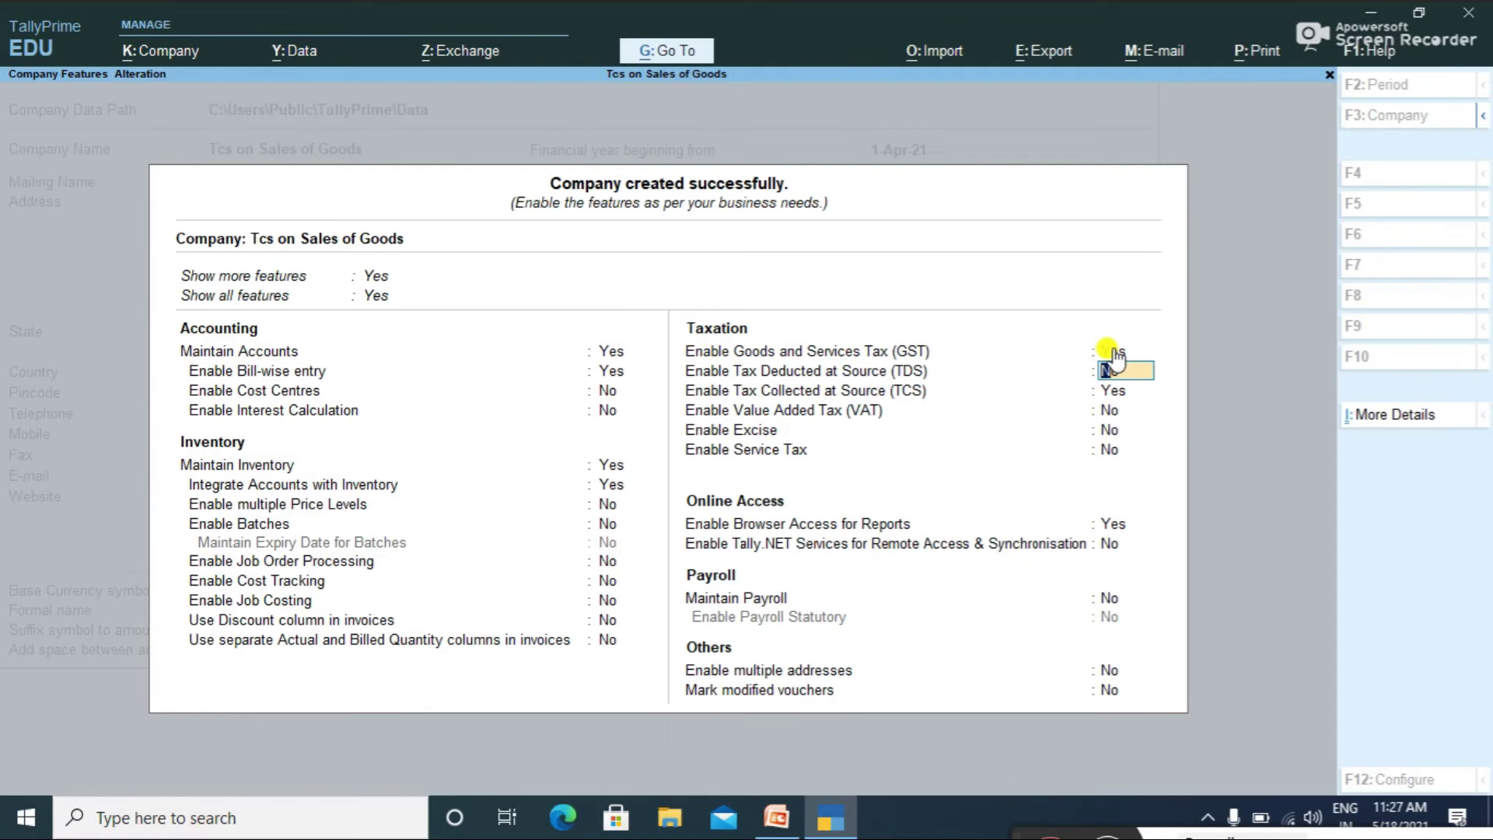
# Step: Accept the TCS collector details and finish the company features
pyautogui.press('Return')
pyautogui.press('Return')
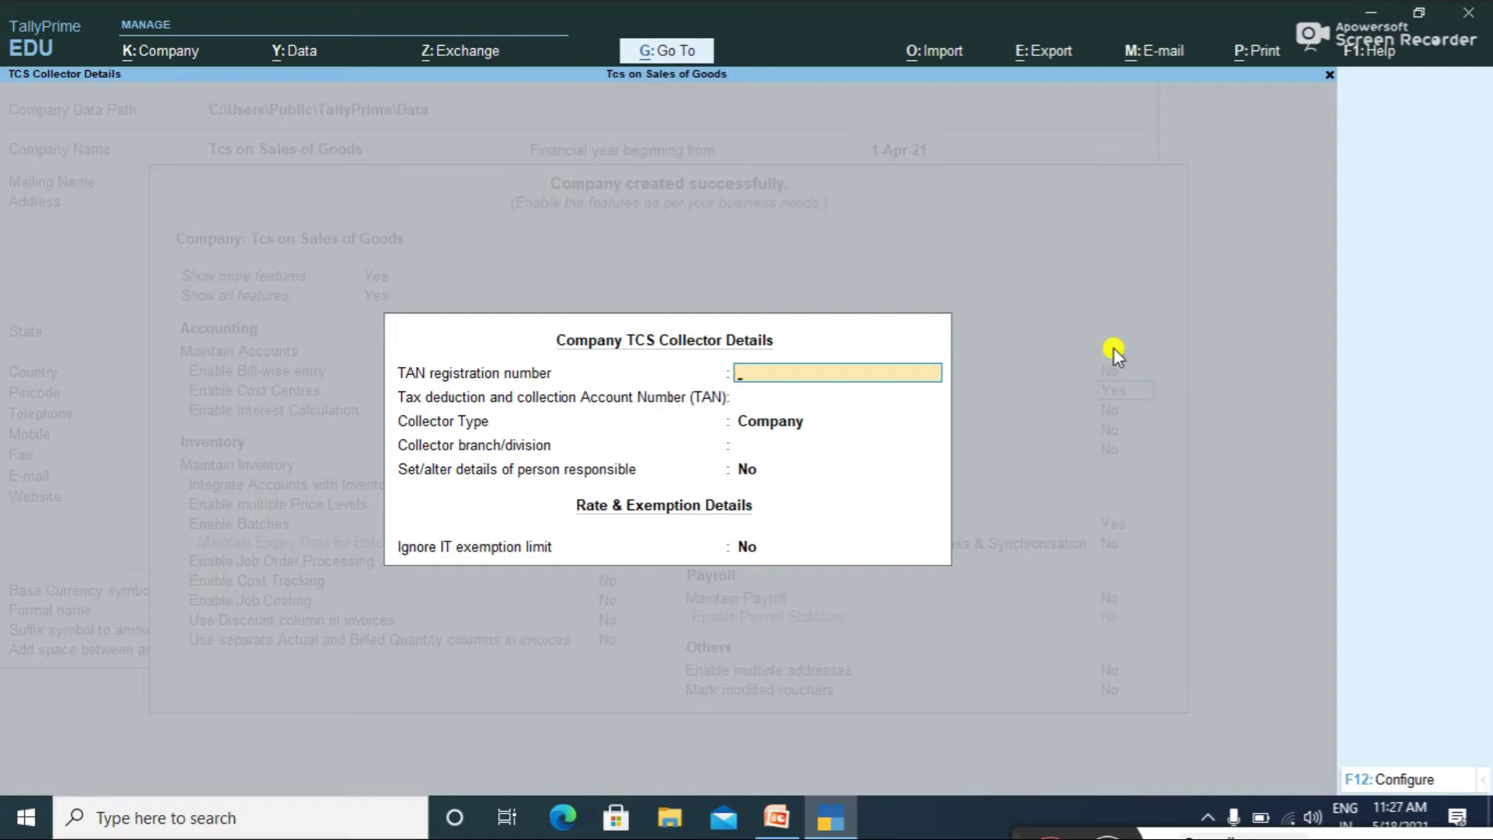
pyautogui.press('Return')
pyautogui.press('Return')
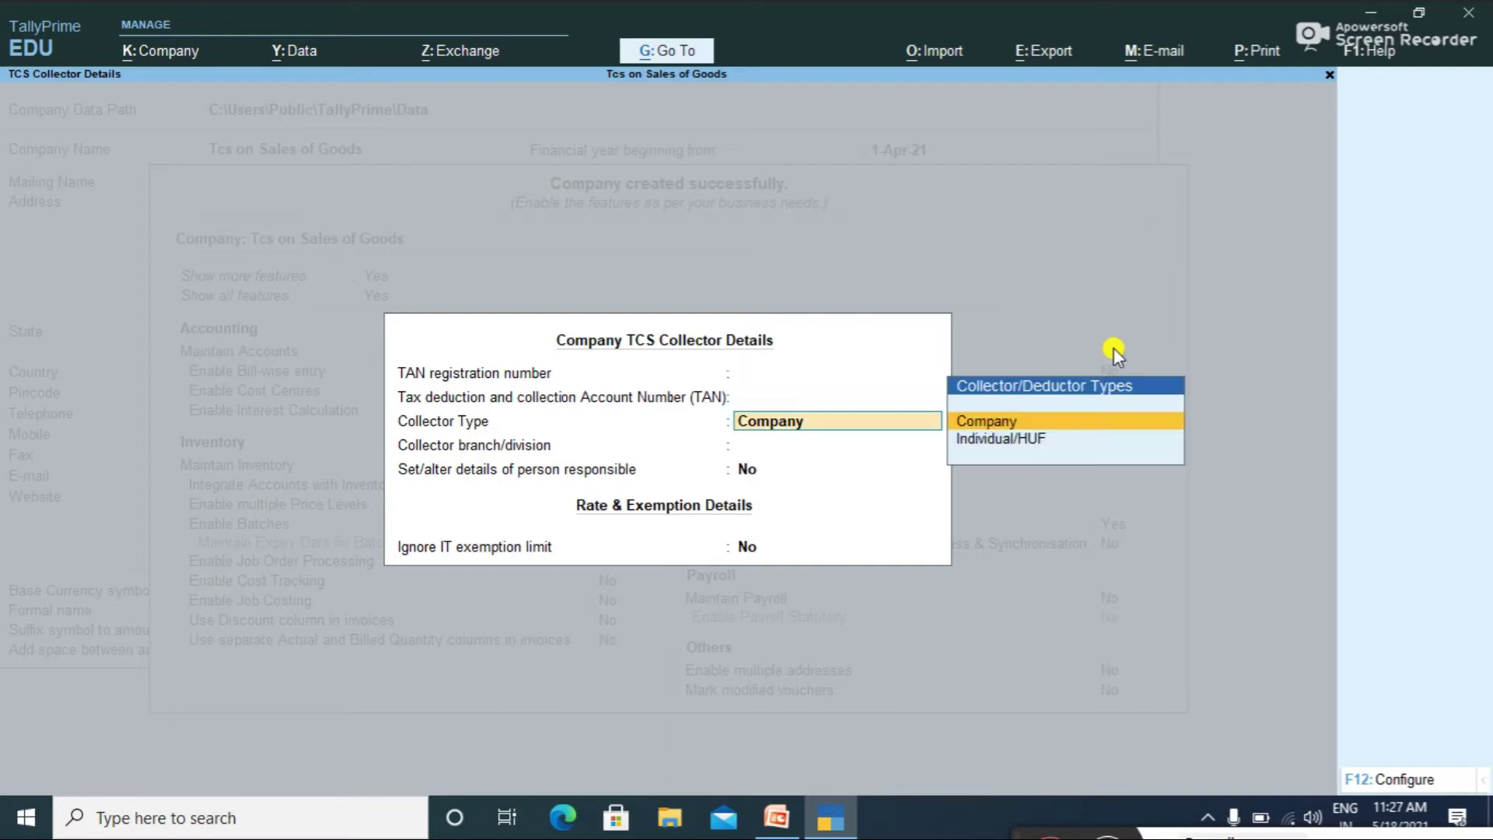
pyautogui.press('Return')
pyautogui.press('Return')
pyautogui.press('Return')
pyautogui.press('Return')
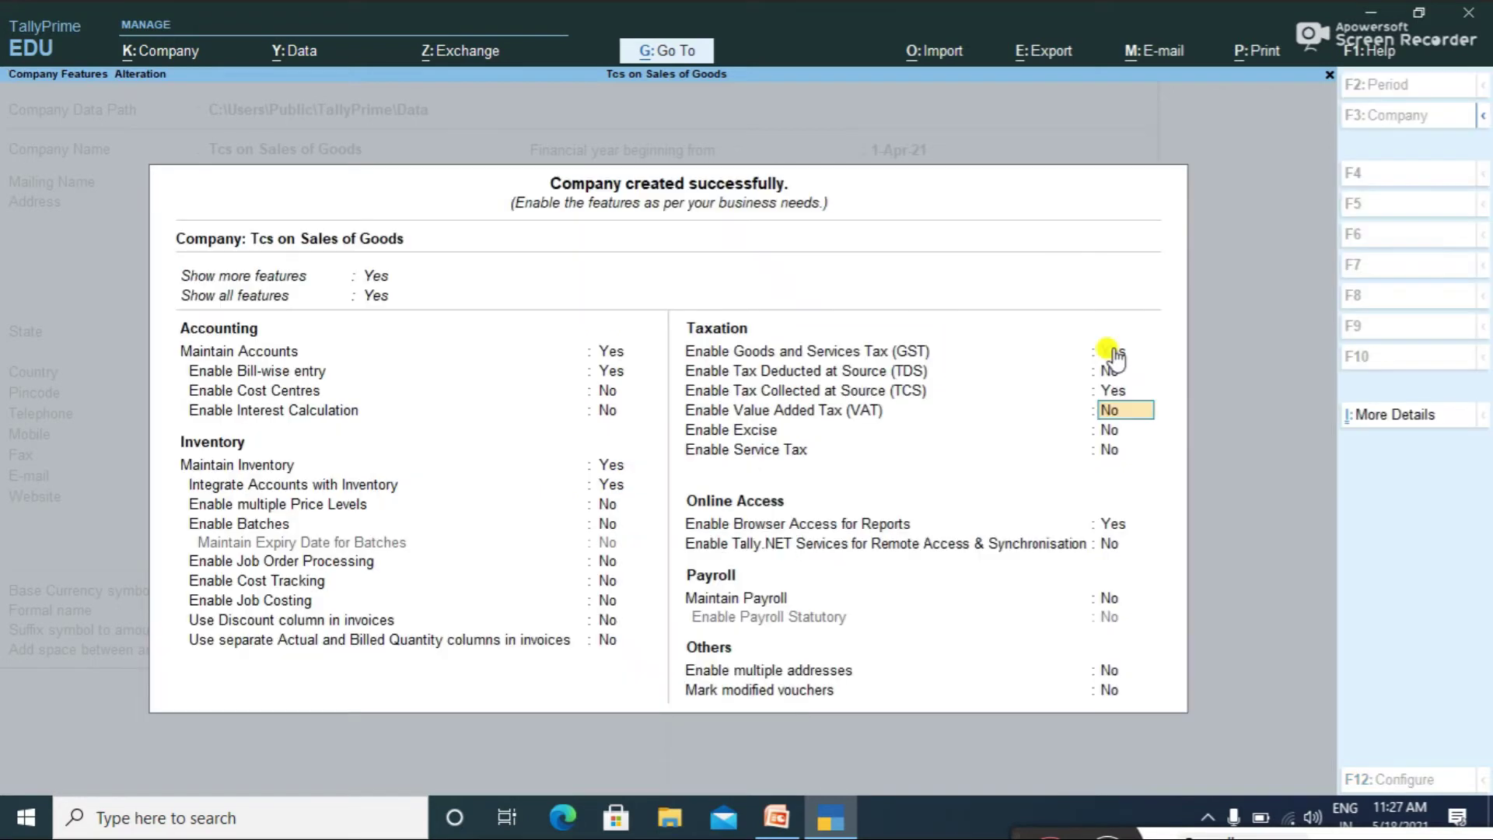
pyautogui.hotkey('ctrl', 'a')
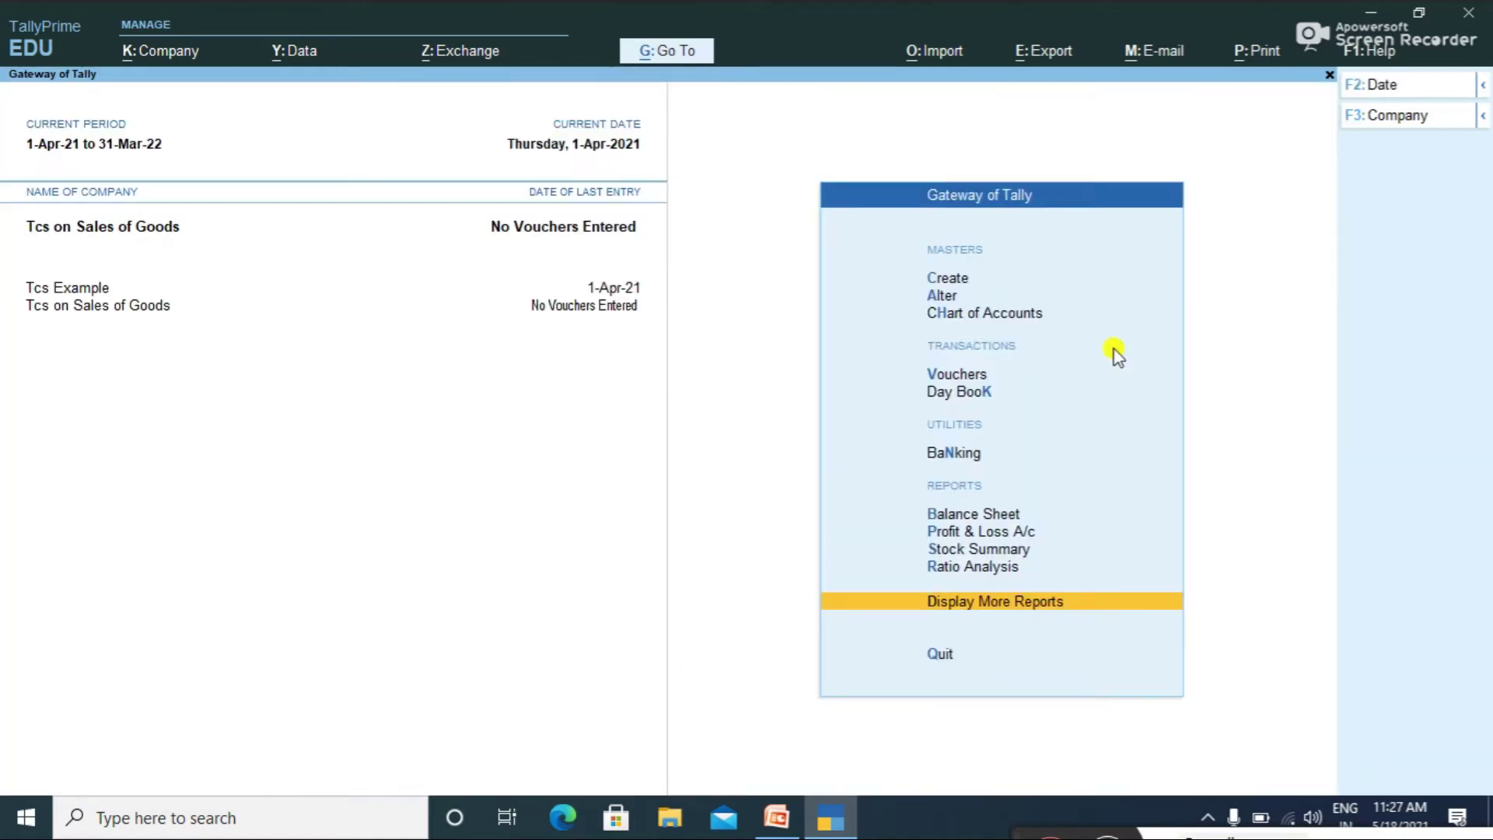
# Step: Create a TCS nature of goods named 'Tcs on Sale of Goods'
pyautogui.click(938, 281)
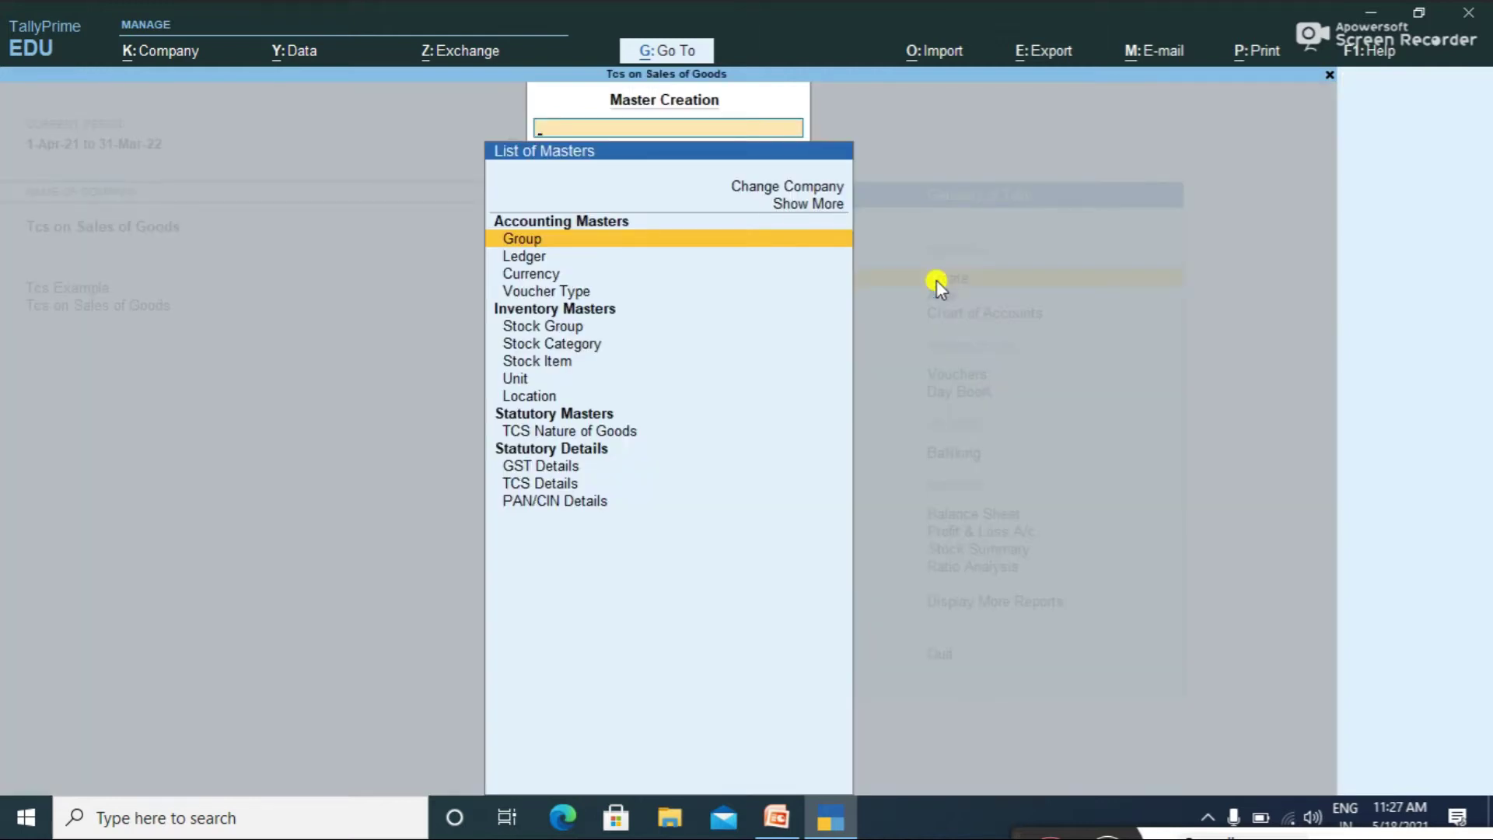
pyautogui.press('Down')
pyautogui.press('Down')
pyautogui.press('Down')
pyautogui.press('Down')
pyautogui.press('Down')
pyautogui.press('Down')
pyautogui.press('Down')
pyautogui.press('Down')
pyautogui.press('Down')
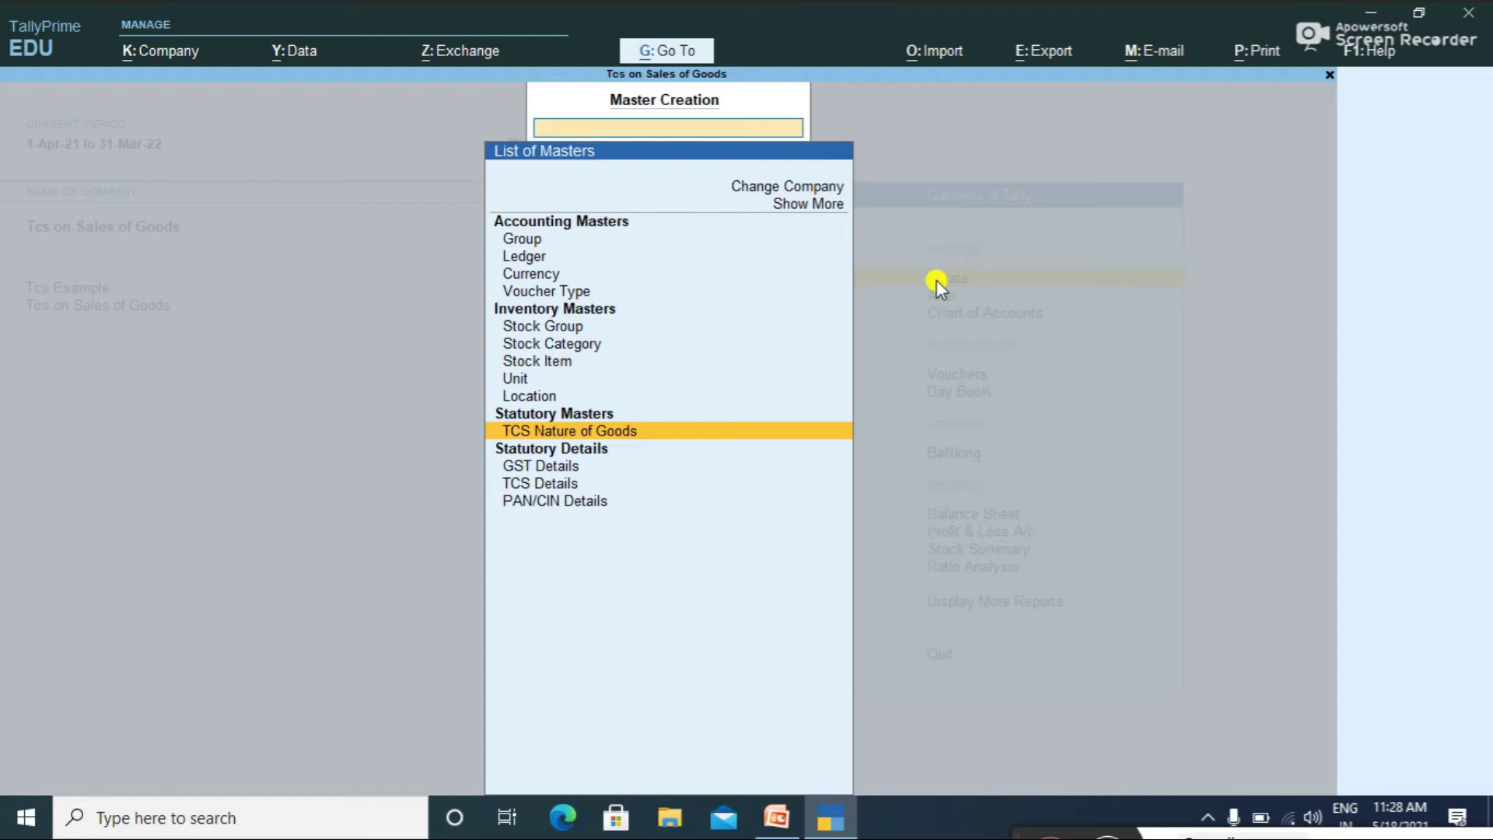
pyautogui.press('Return')
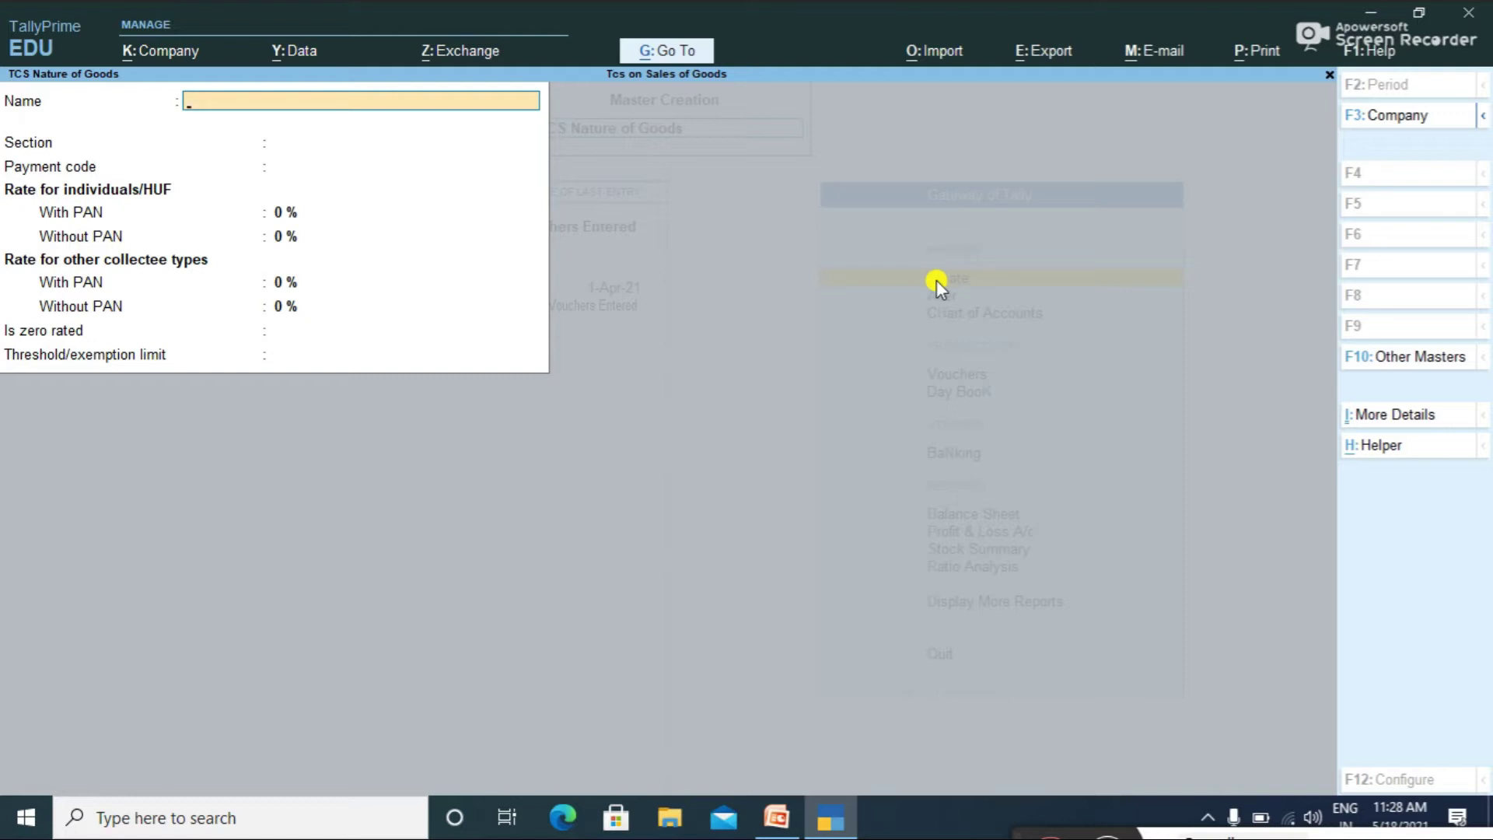
pyautogui.write('Tcs on Sal')
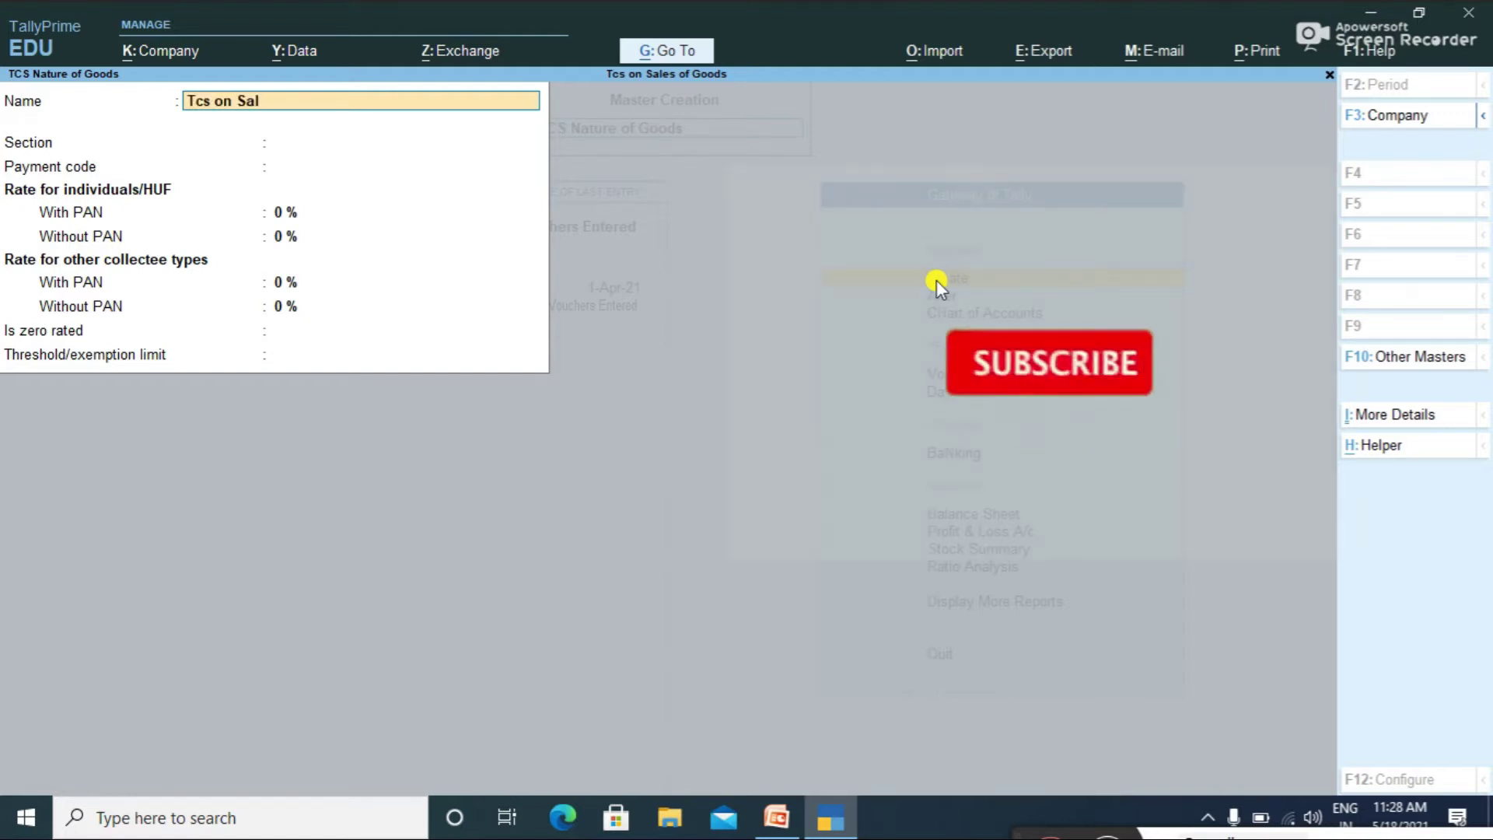
pyautogui.write('e of Goods')
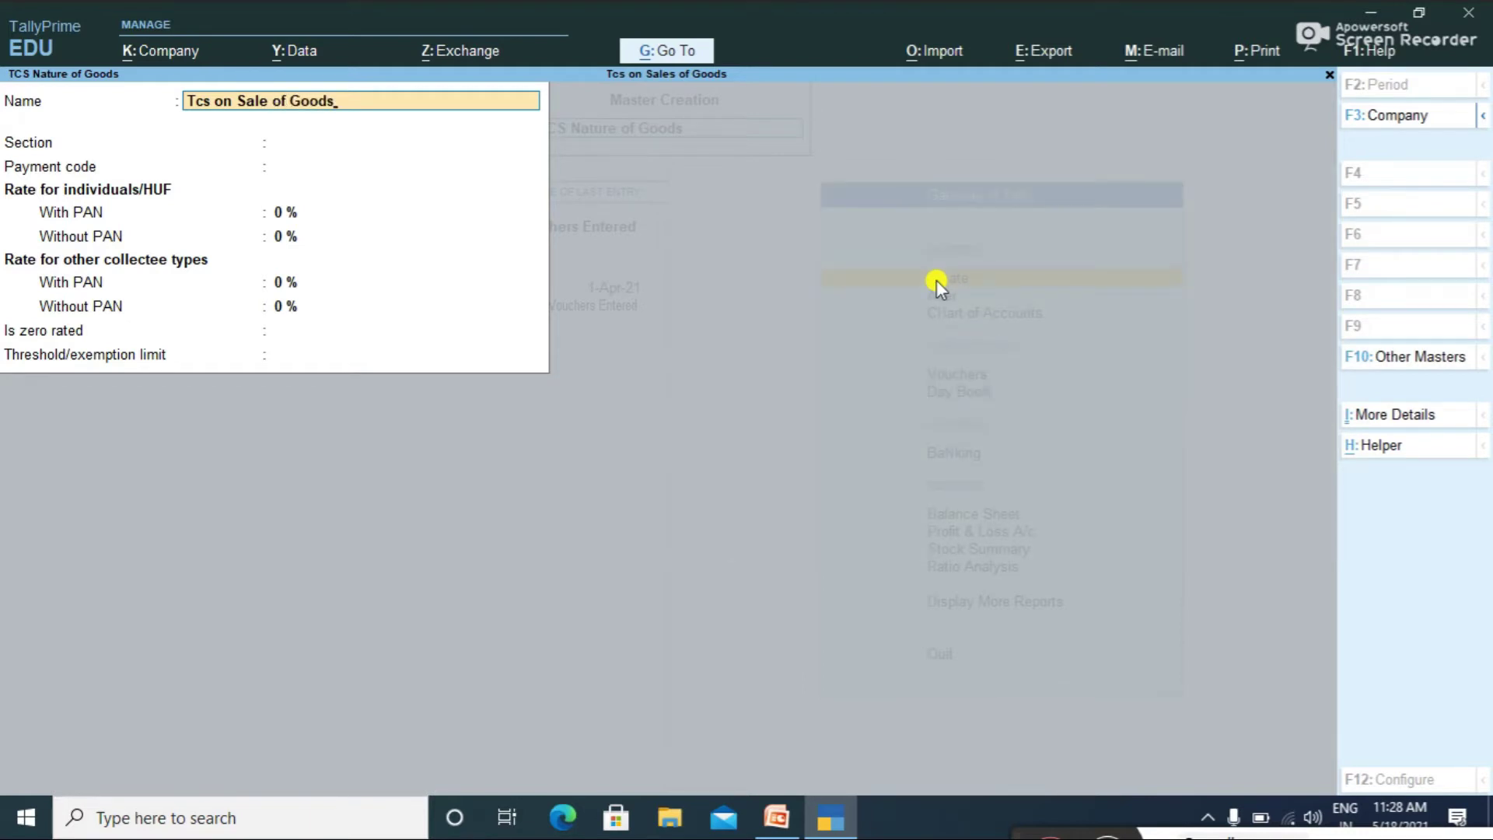
pyautogui.press('Return')
# Step: Set section 206 C (1h) with 0.075% with-PAN and 0.01% without-PAN rates
pyautogui.write('2')
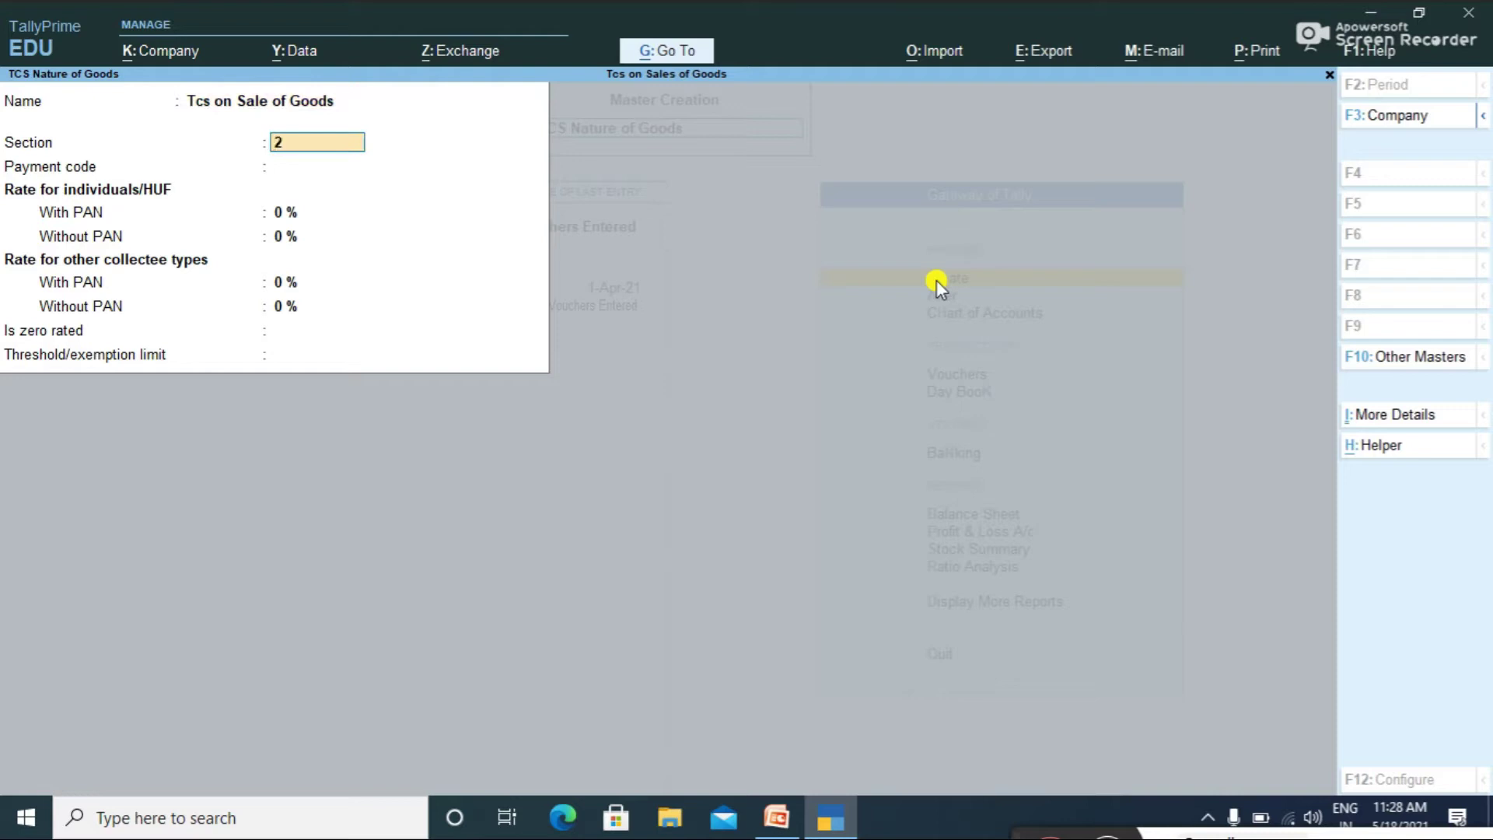
pyautogui.write('06 C (1h)')
pyautogui.press('Return')
pyautogui.press('Return')
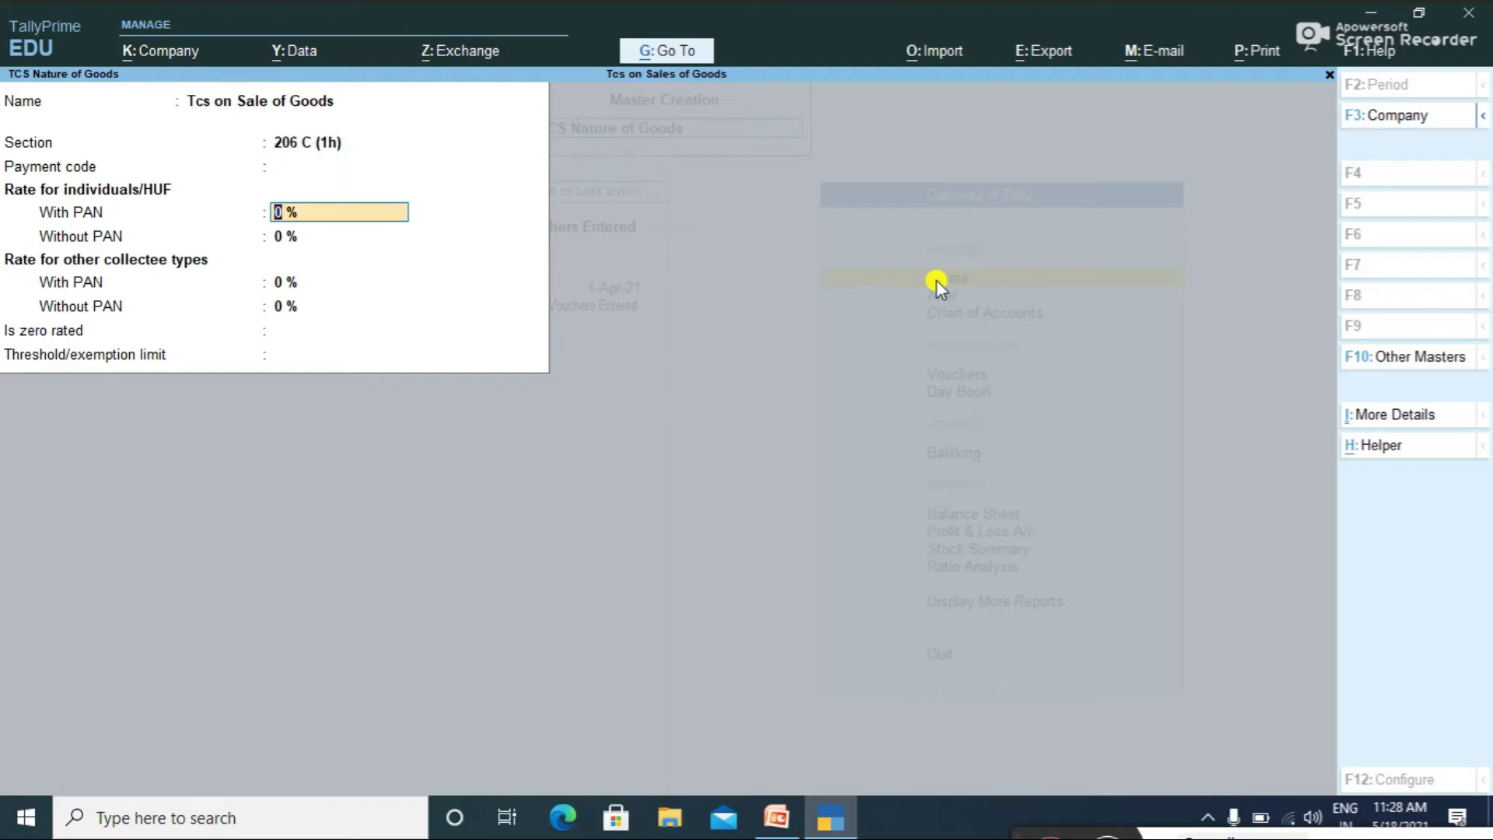
pyautogui.write('0.075')
pyautogui.press('Return')
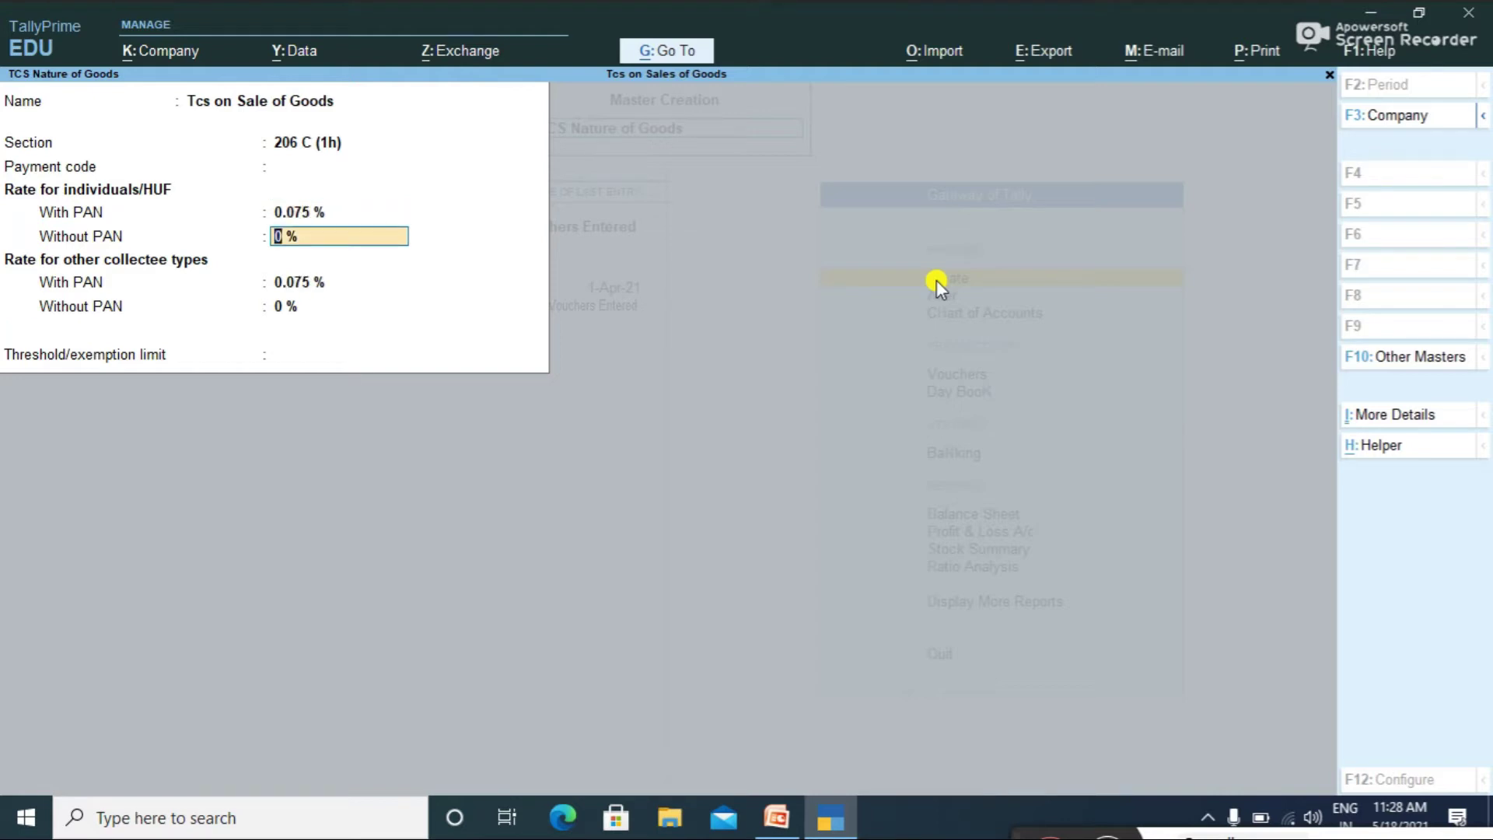
pyautogui.write('.')
pyautogui.write('0')
pyautogui.write('0')
pyautogui.write('1')
pyautogui.press('Return')
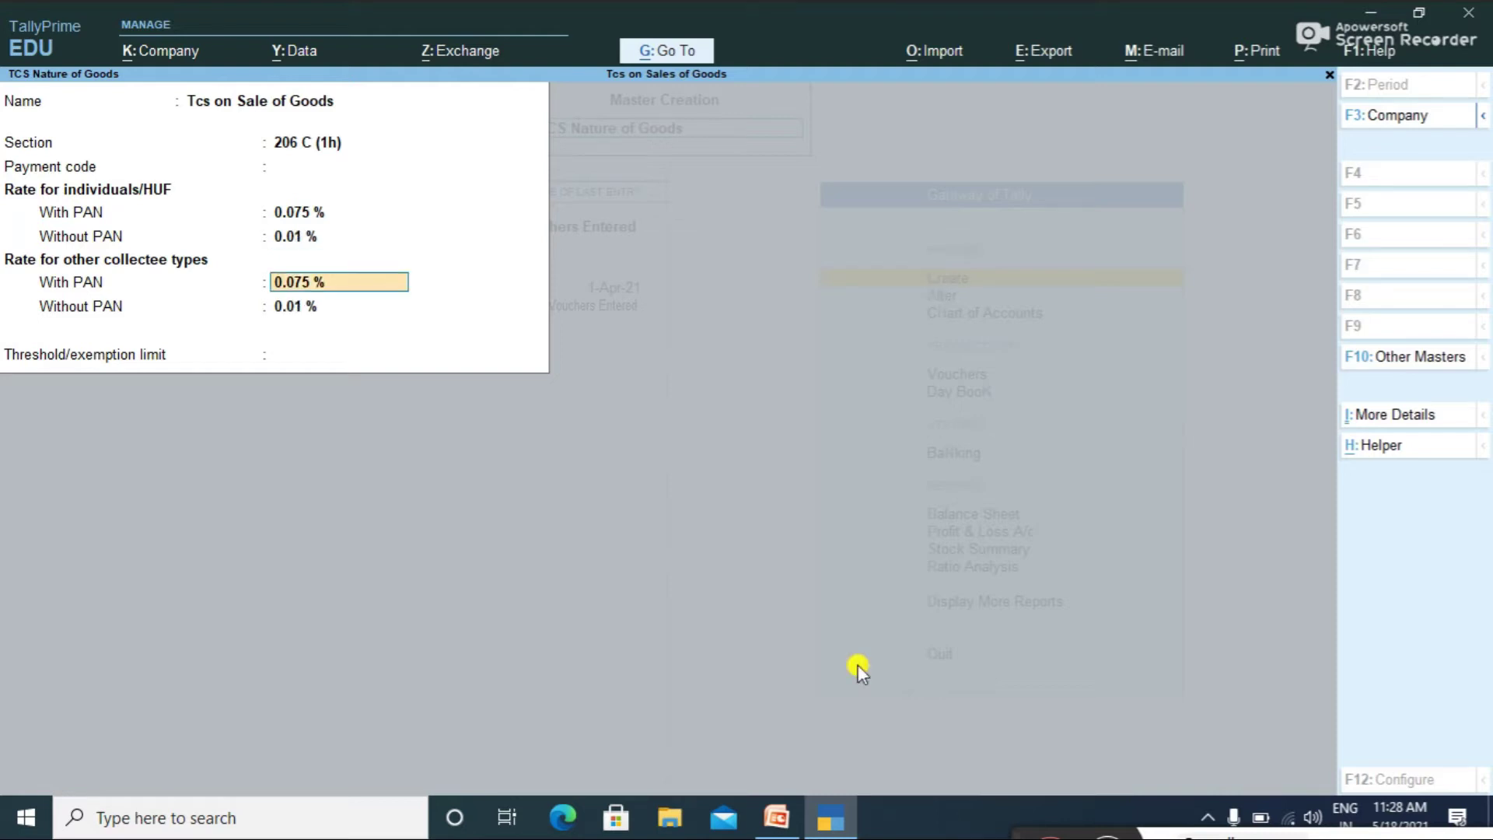
pyautogui.press('Return')
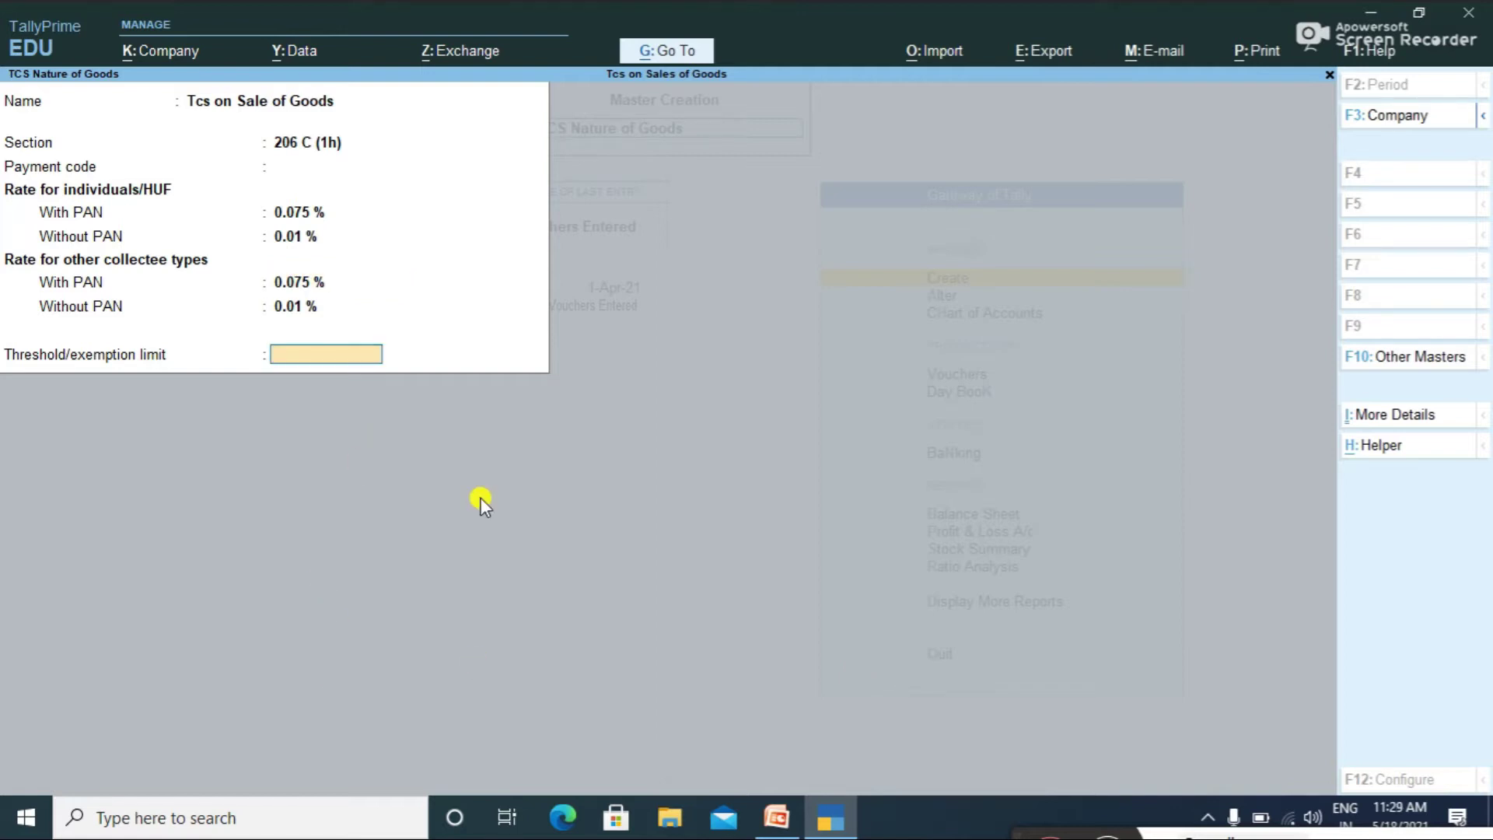
pyautogui.click(1393, 416)
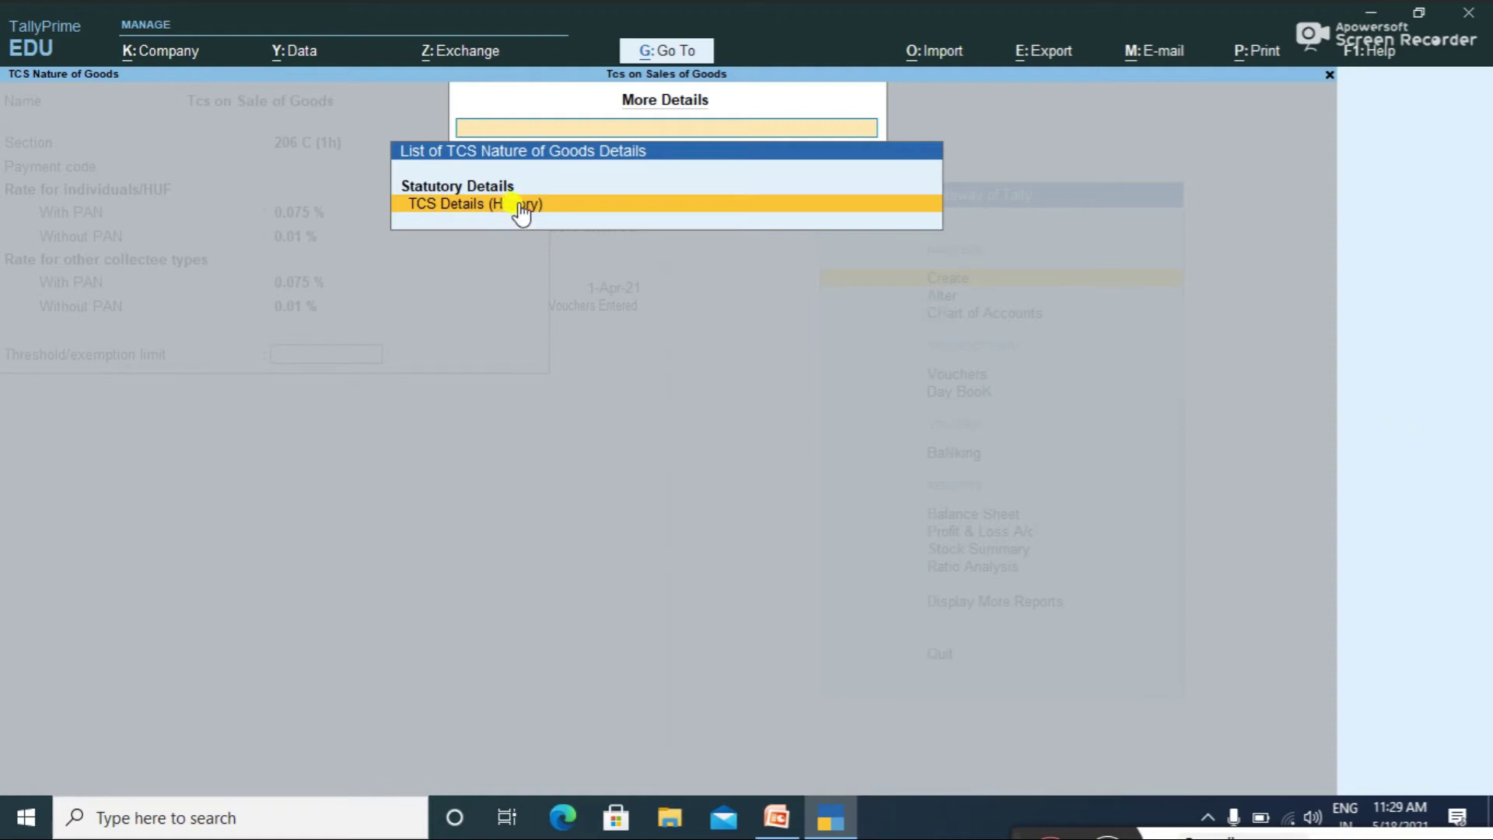
# Step: Add a rate history row from 1-Oct-21, section 206c 1(H), 0.075% with PAN
pyautogui.press('Return')
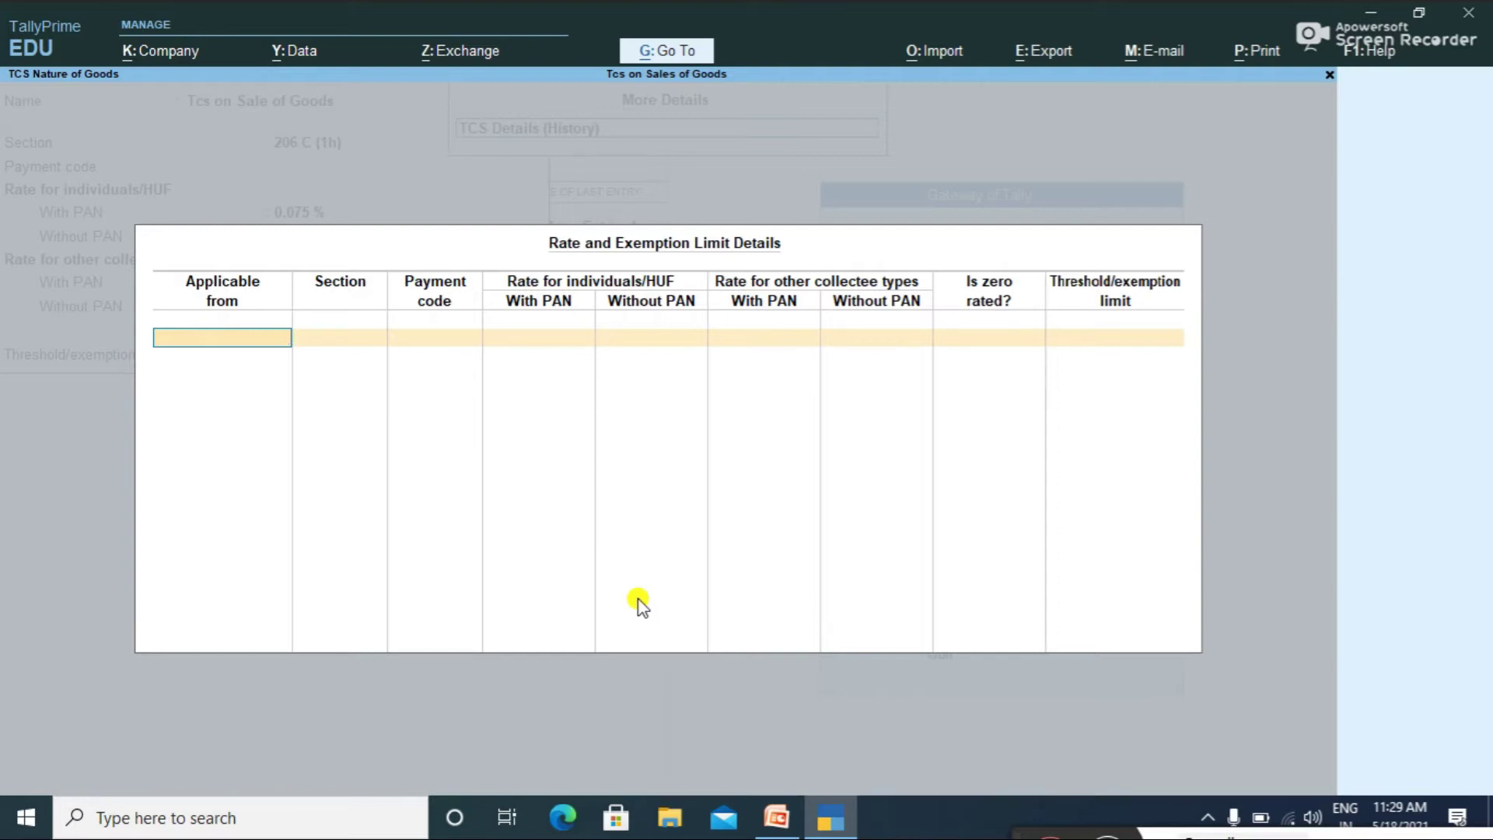
pyautogui.write('1-0ct-2020')
pyautogui.press('Return')
pyautogui.write('206')
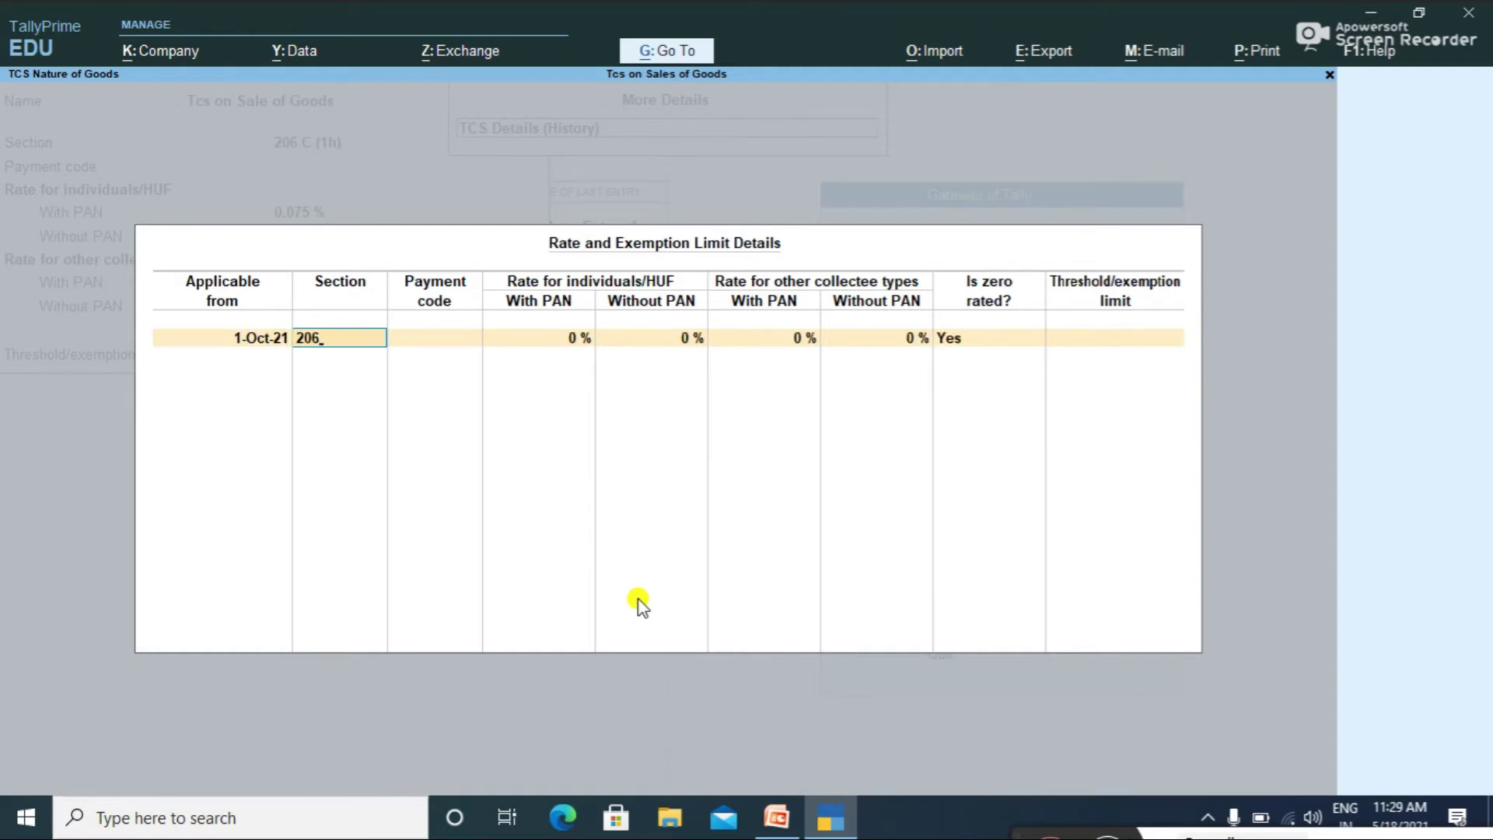
pyautogui.write('c 1(H)')
pyautogui.press('Return')
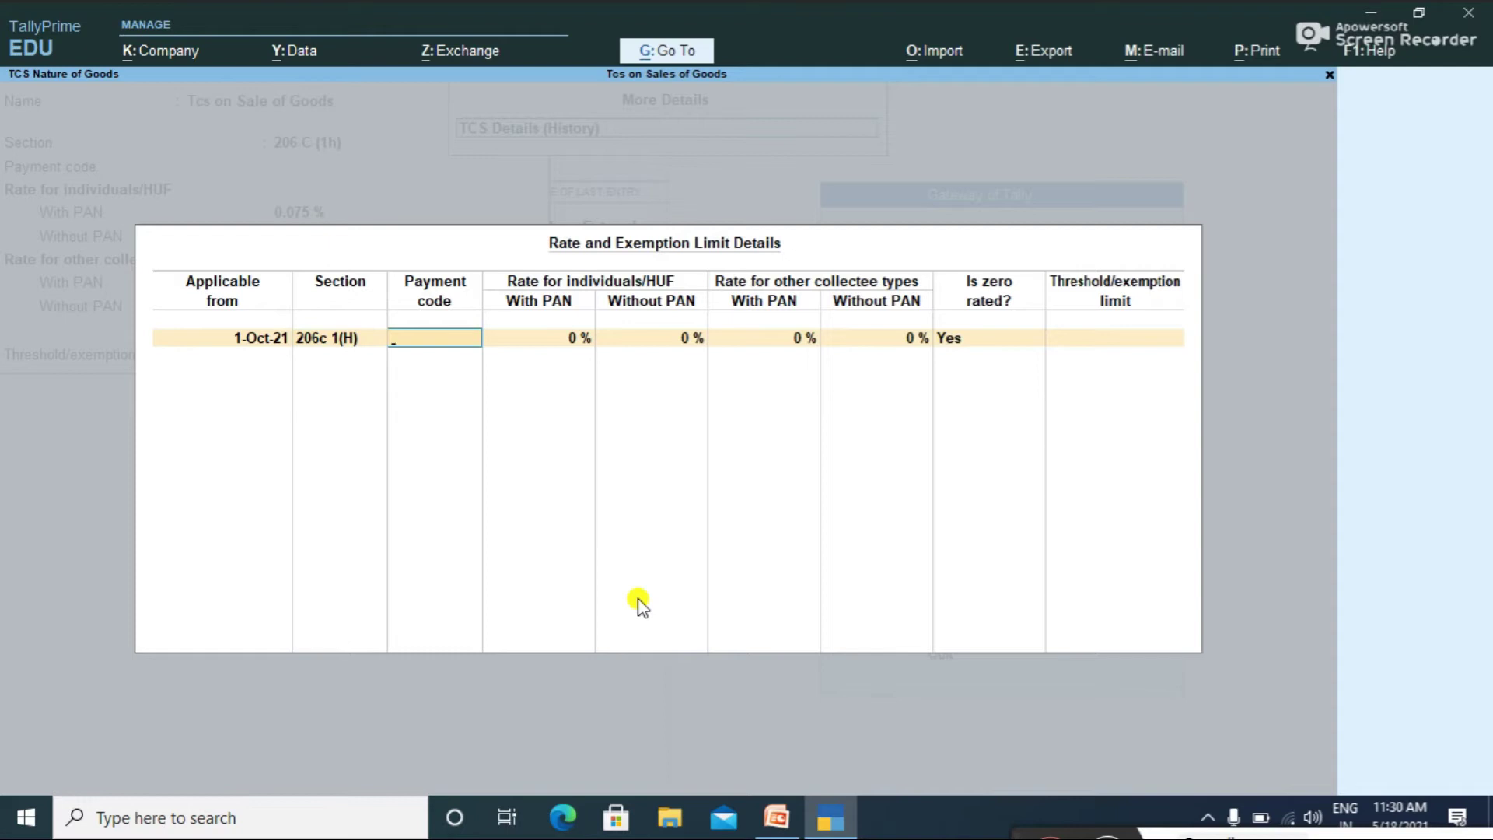
pyautogui.press('Return')
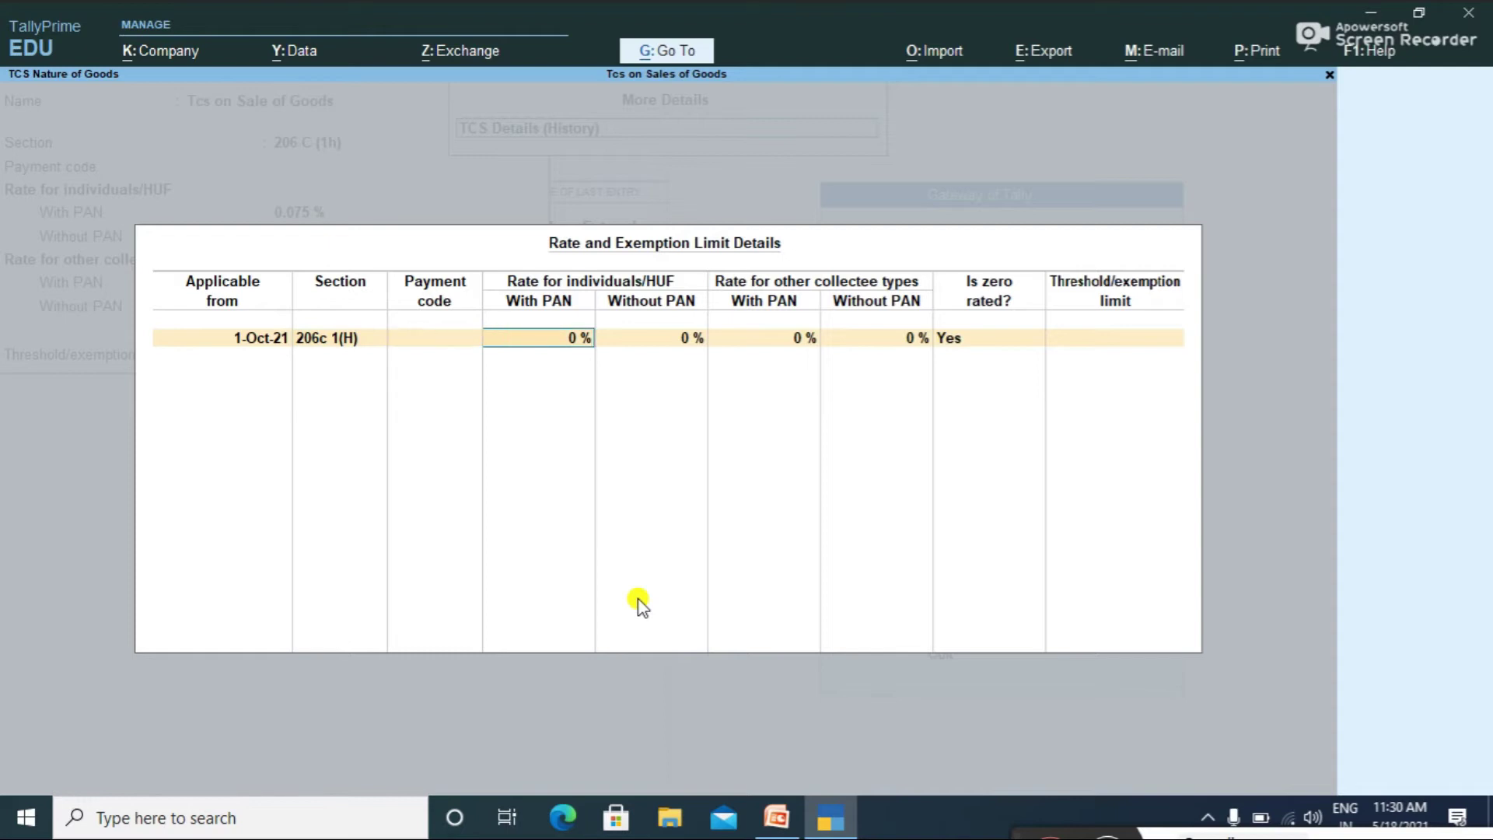
pyautogui.write('0.075')
pyautogui.press('Return')
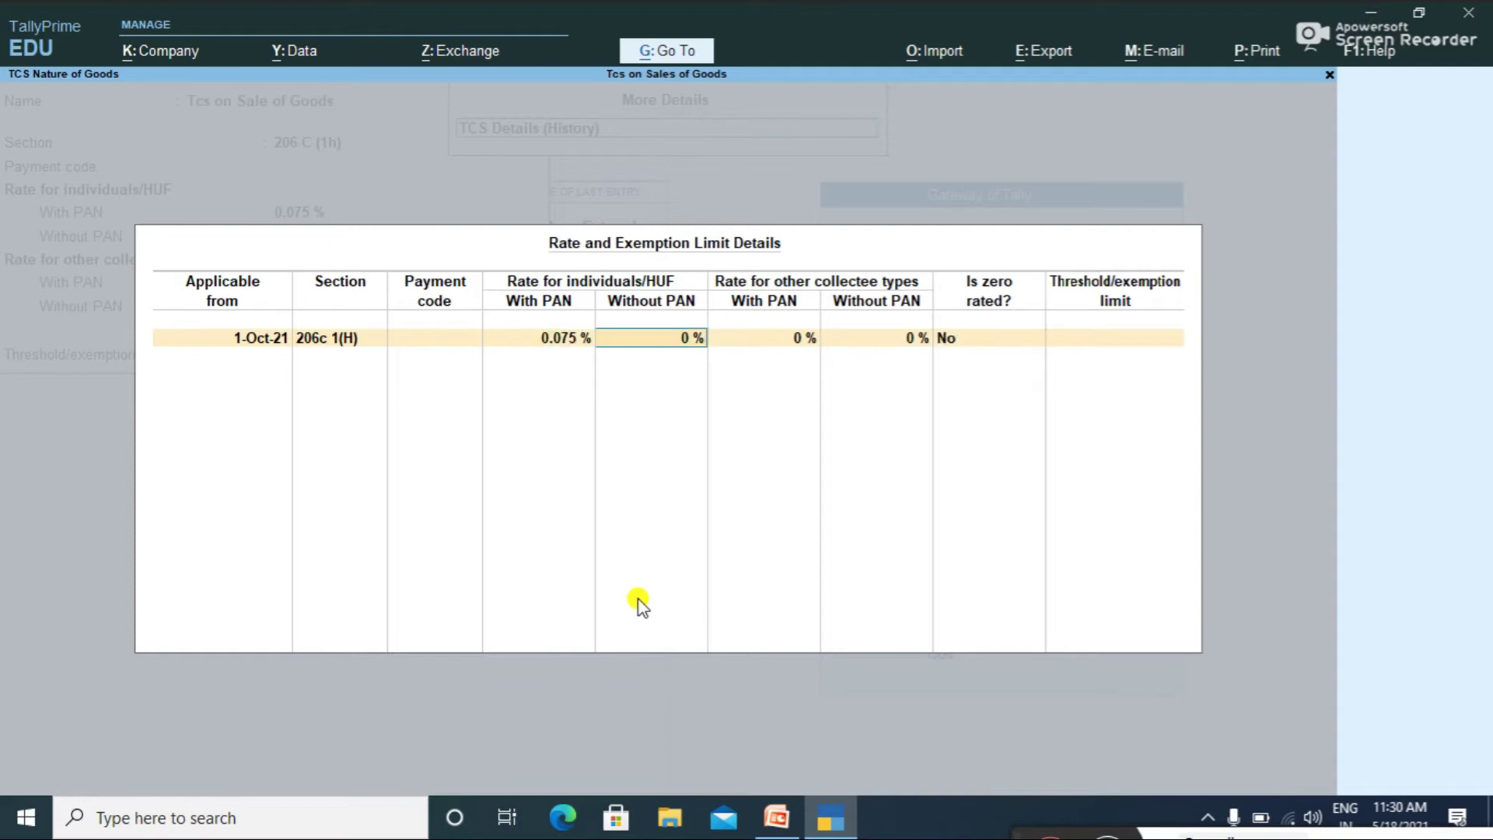
# Step: Enter 0.10% without-PAN and 0.075% other-collectee rates in the history row
pyautogui.write('0.10')
pyautogui.press('Return')
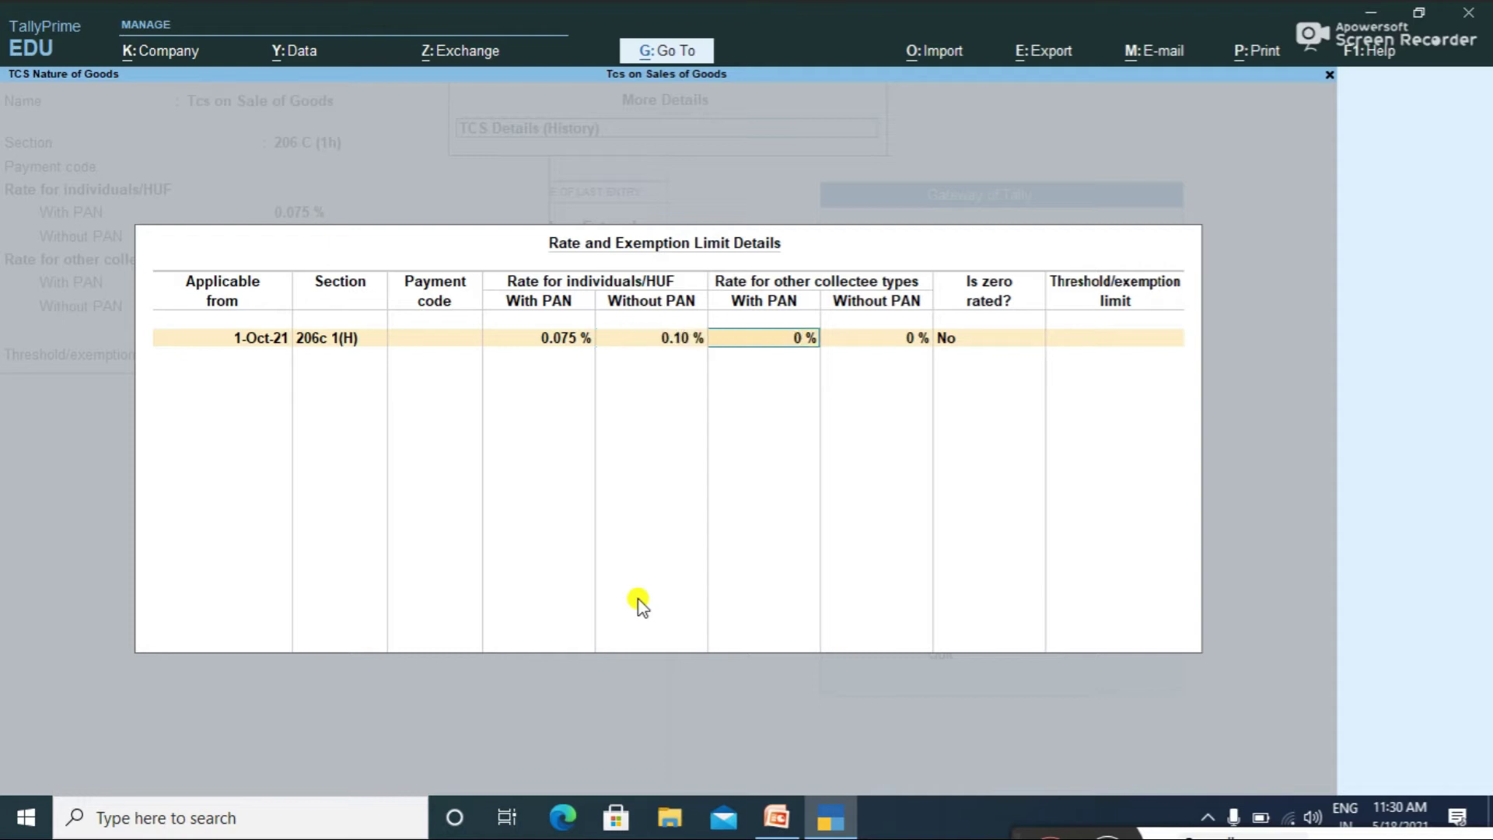
pyautogui.write('0.075%')
pyautogui.press('Return')
pyautogui.write('0.0')
pyautogui.press('Return')
pyautogui.press('Return')
pyautogui.press('Return')
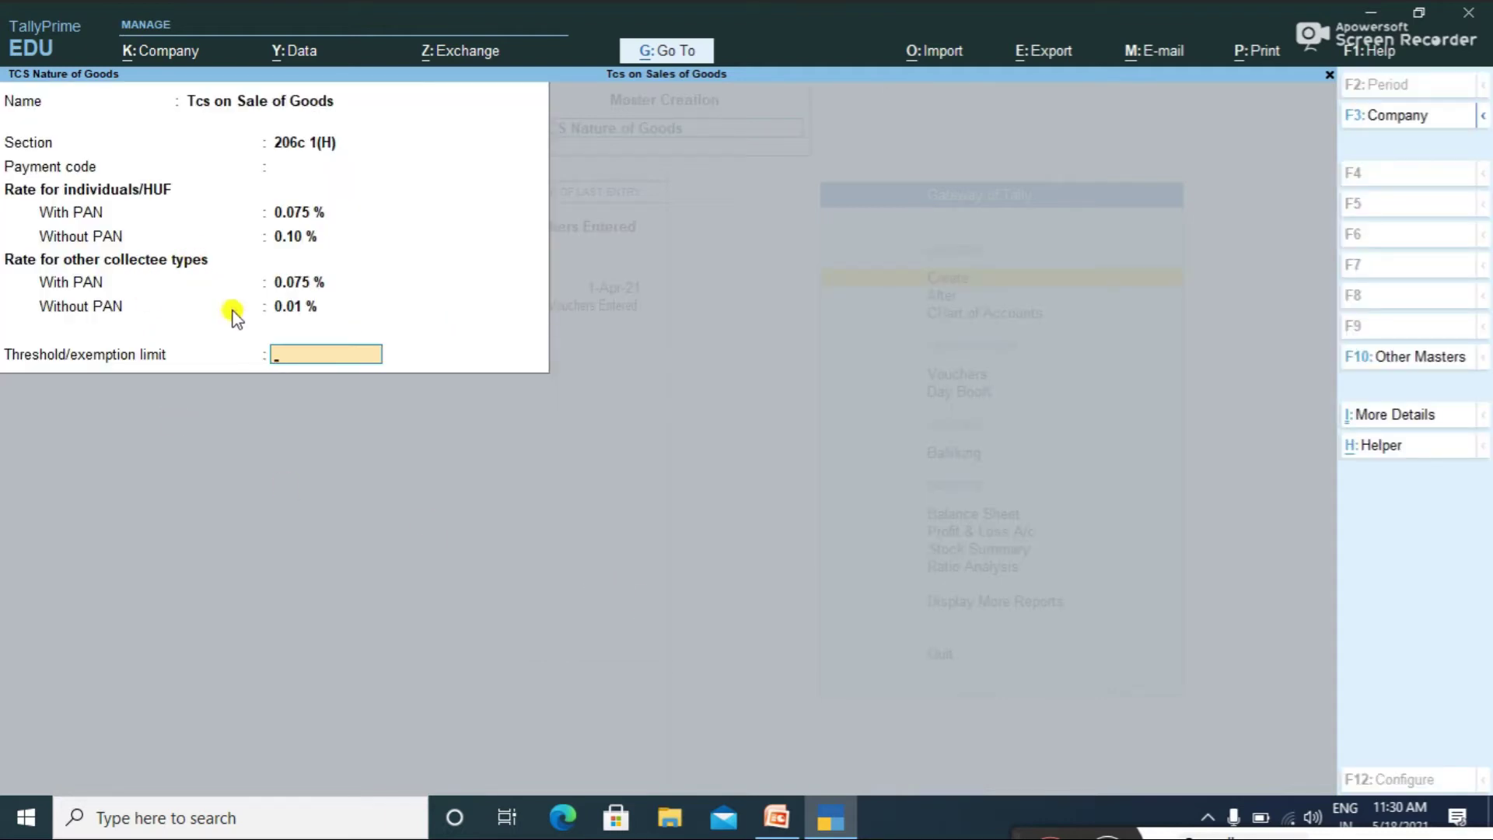
# Step: Finish the rate history entry and save the nature of goods
pyautogui.click(1406, 417)
pyautogui.click(423, 207)
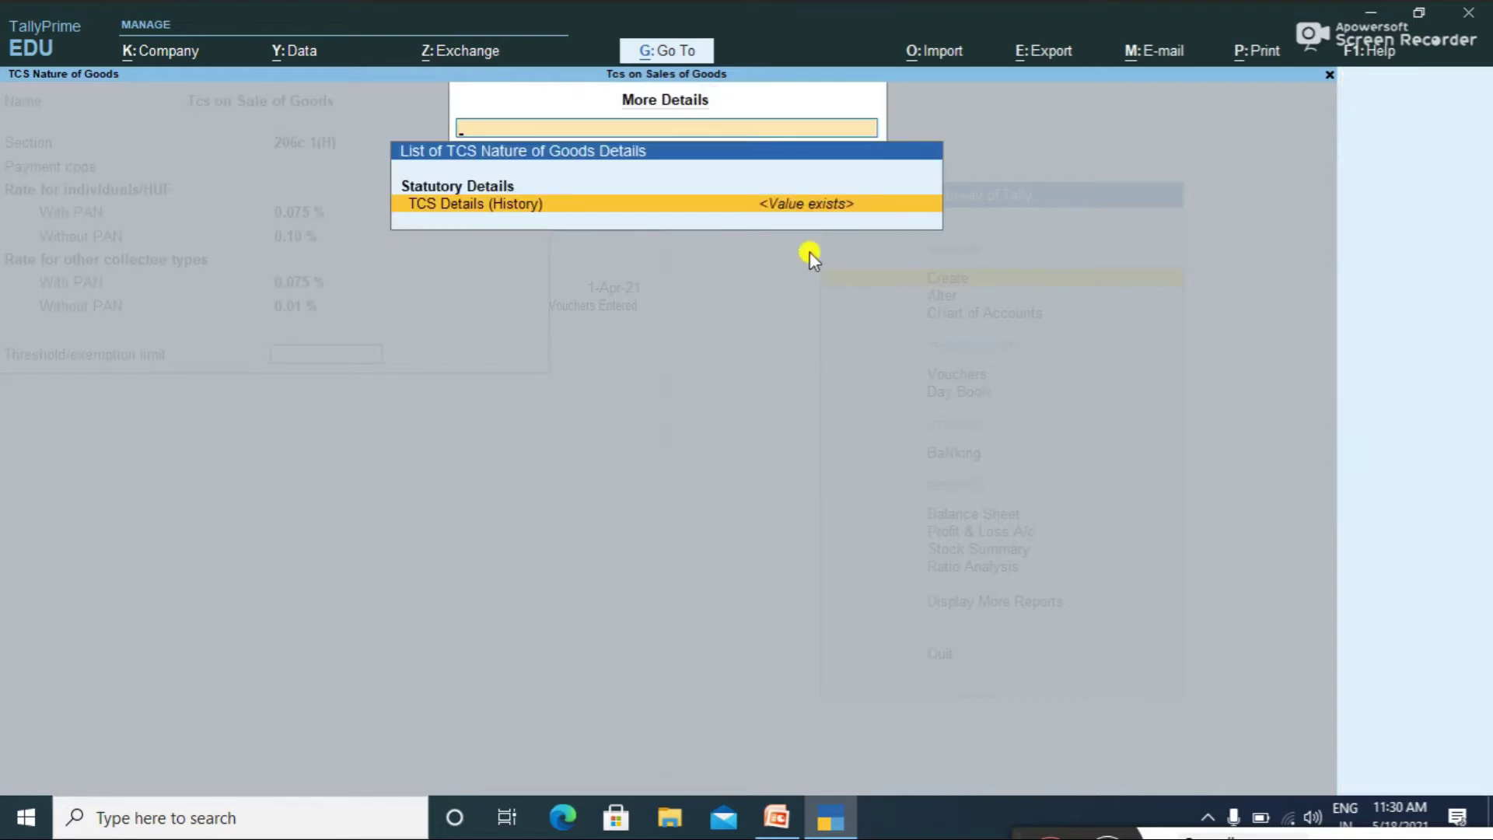
pyautogui.press('Return')
pyautogui.press('Return')
pyautogui.press('Return')
pyautogui.press('Return')
pyautogui.press('Return')
pyautogui.press('Return')
pyautogui.press('Return')
pyautogui.press('Return')
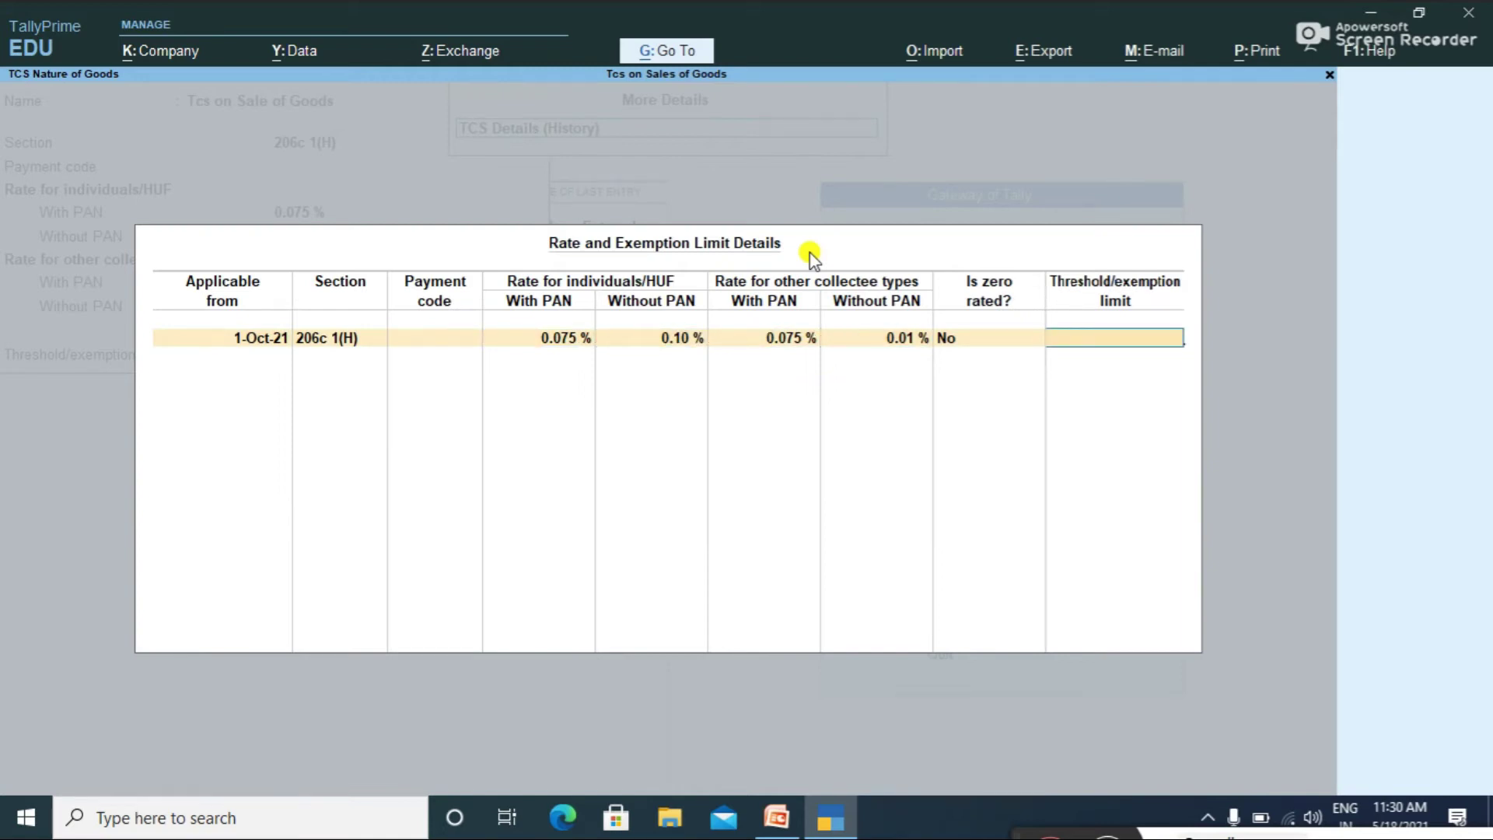
pyautogui.press('Return')
pyautogui.press('Return')
pyautogui.press('Return')
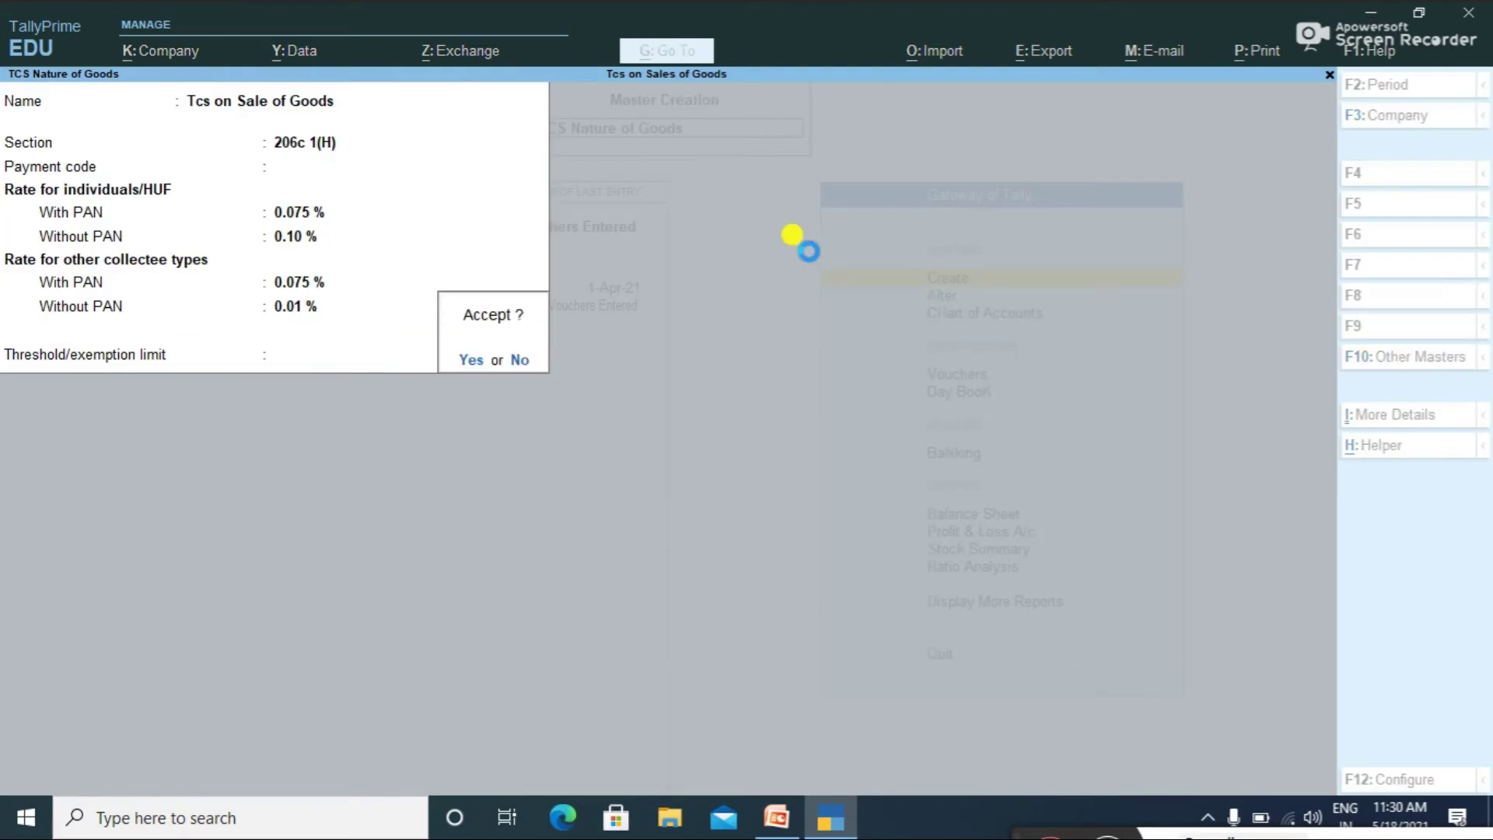
pyautogui.press('Return')
# Step: Return to the home screen and start creating a new ledger
pyautogui.press('Escape')
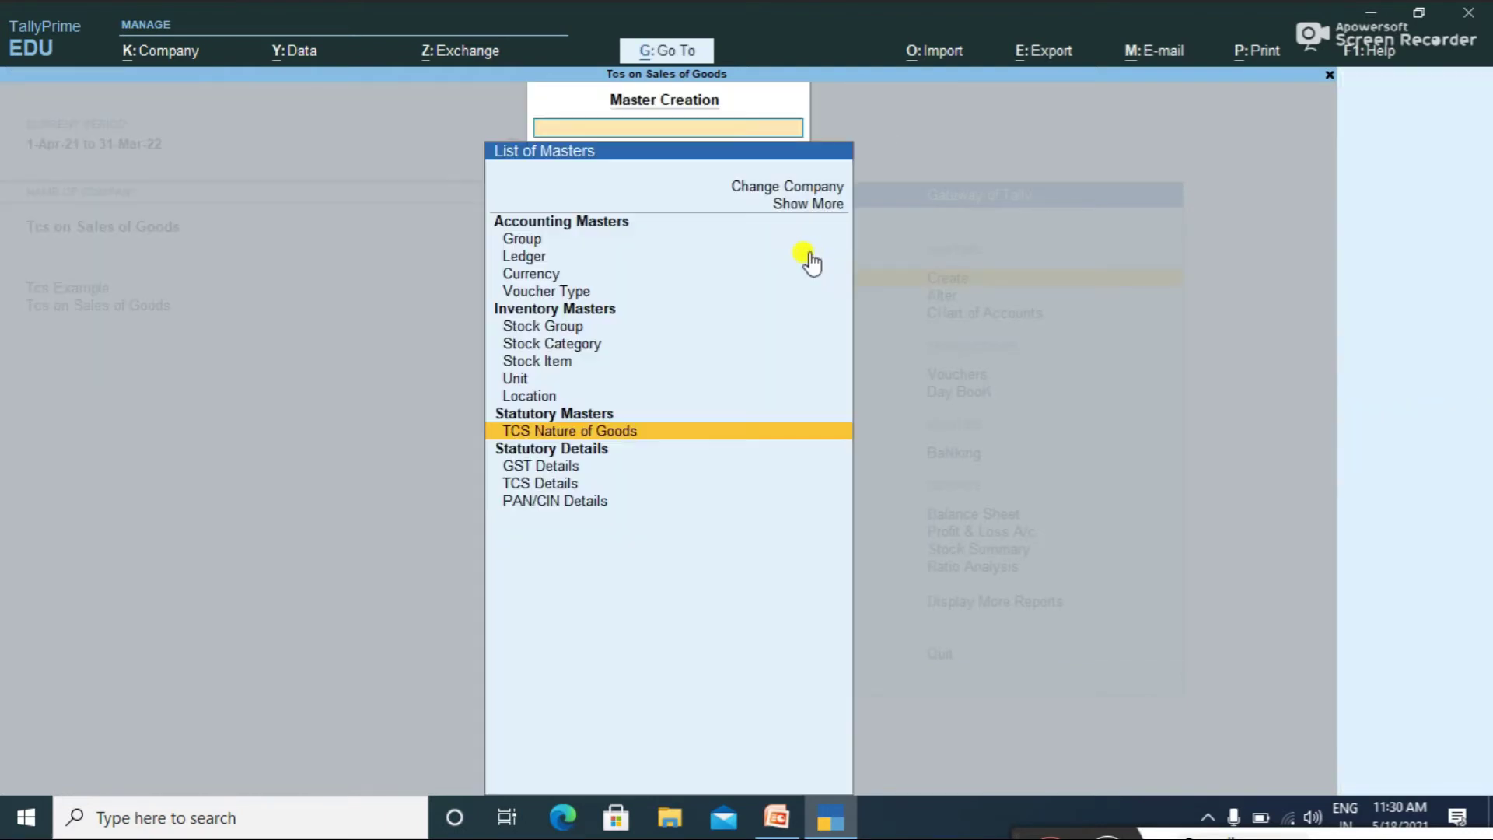
pyautogui.press('Escape')
pyautogui.press('Return')
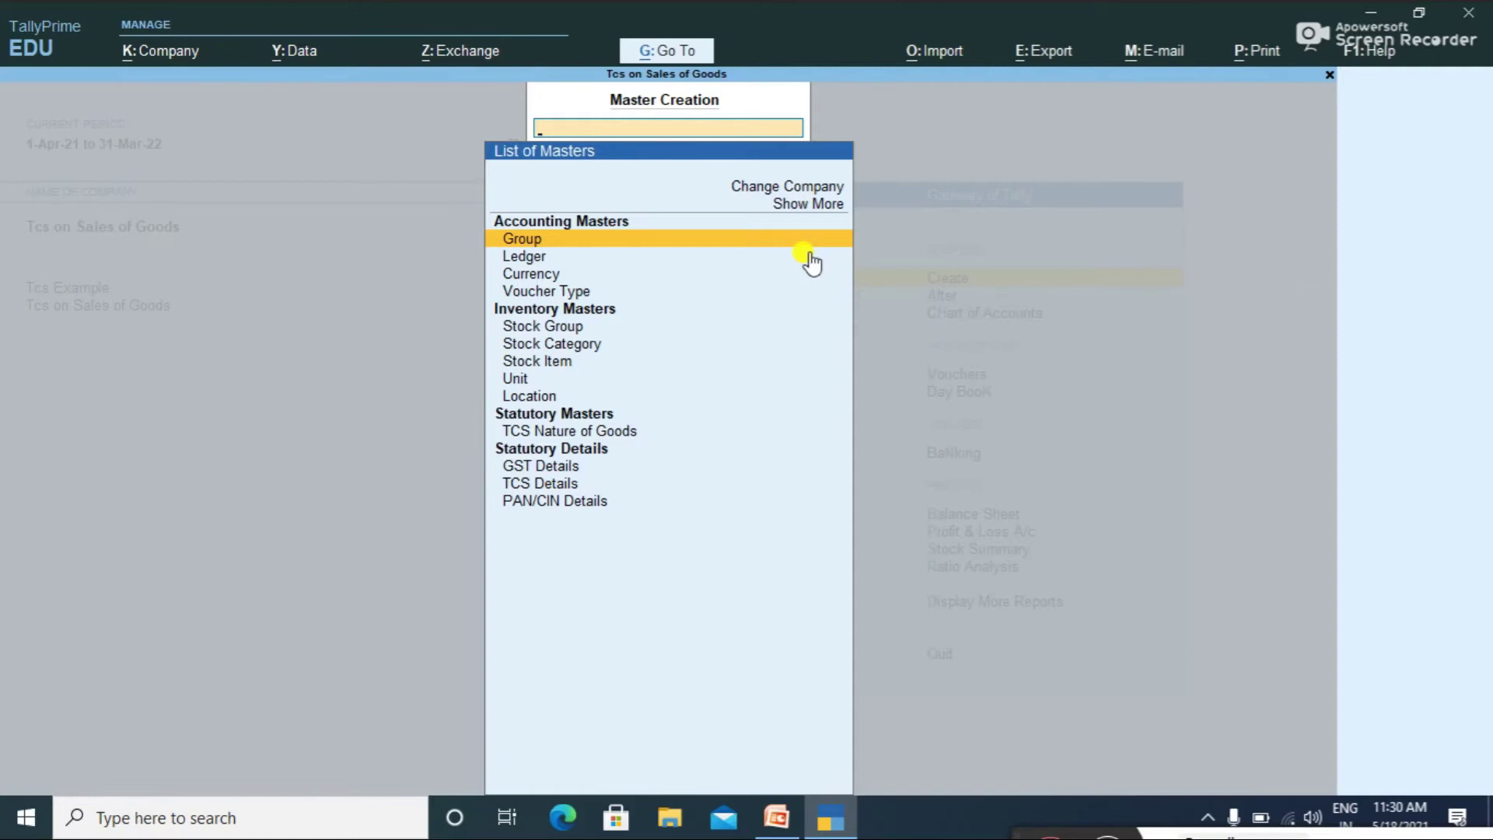
pyautogui.click(811, 259)
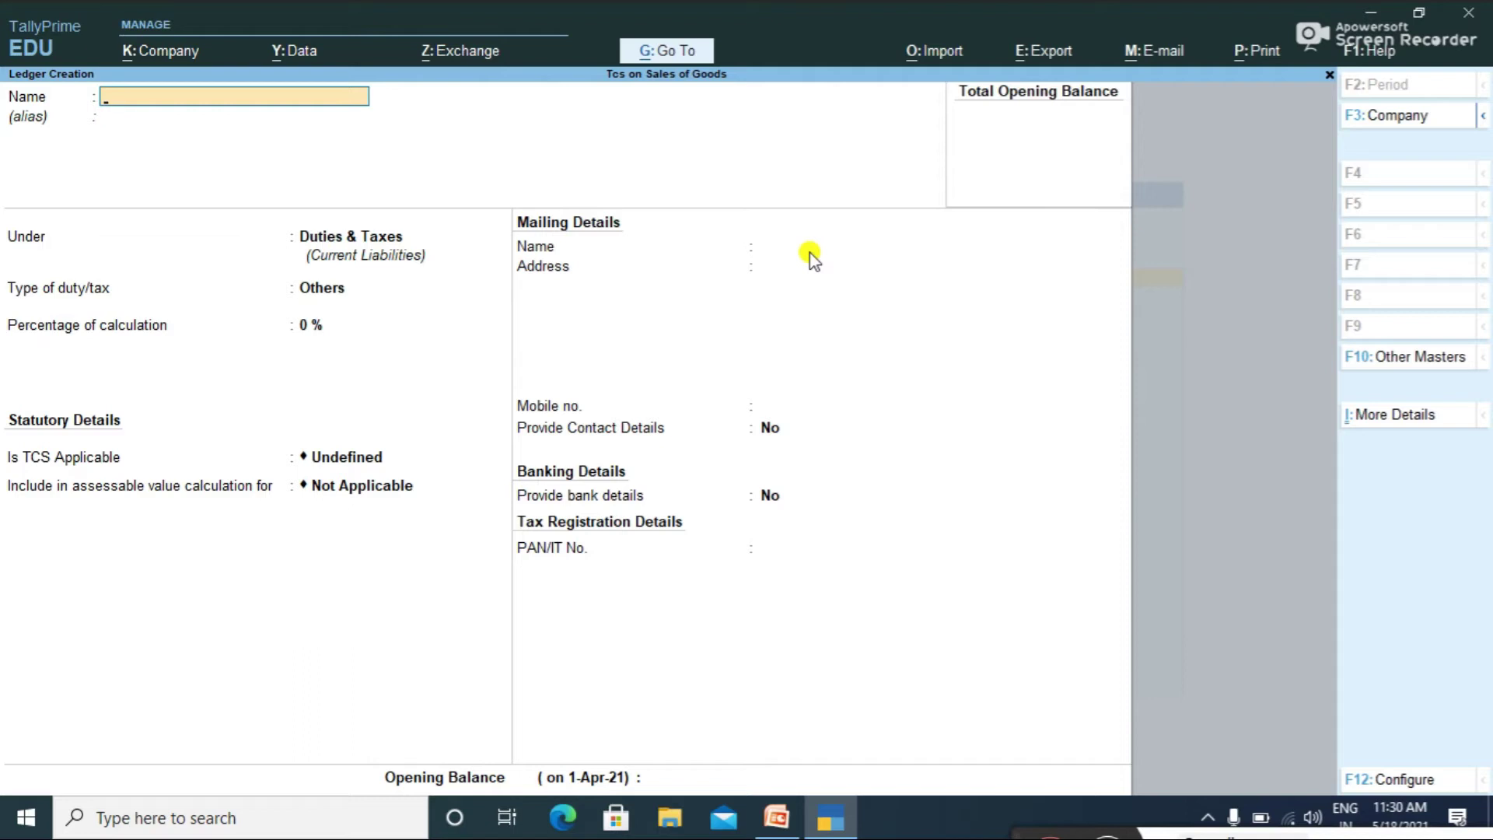
# Step: Name the ledger Abc Ltd and place it under Sundry Debtors
pyautogui.write('Abc Ltd')
pyautogui.press('Return')
pyautogui.press('Return')
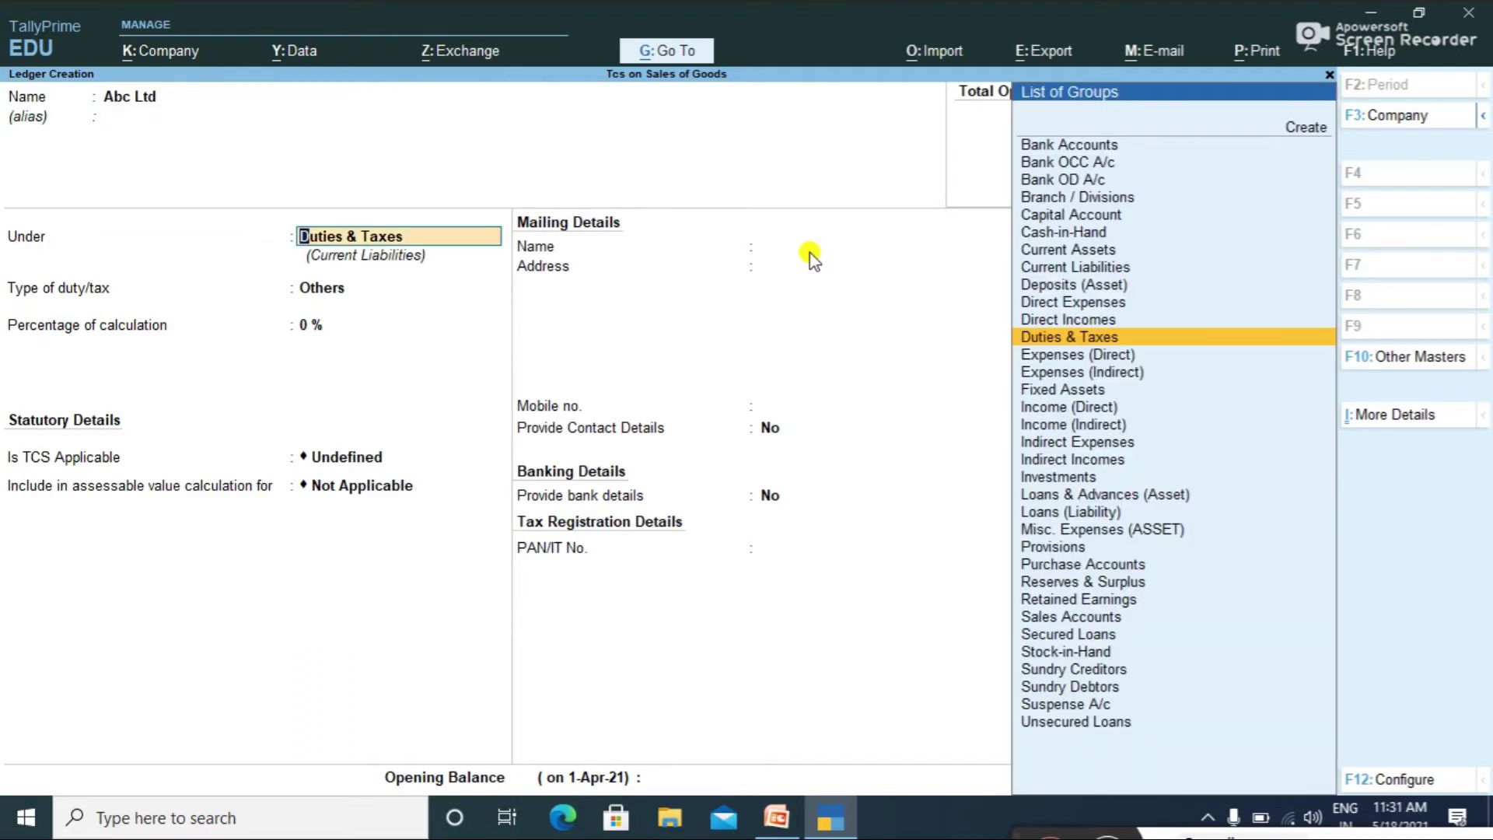
pyautogui.write('S')
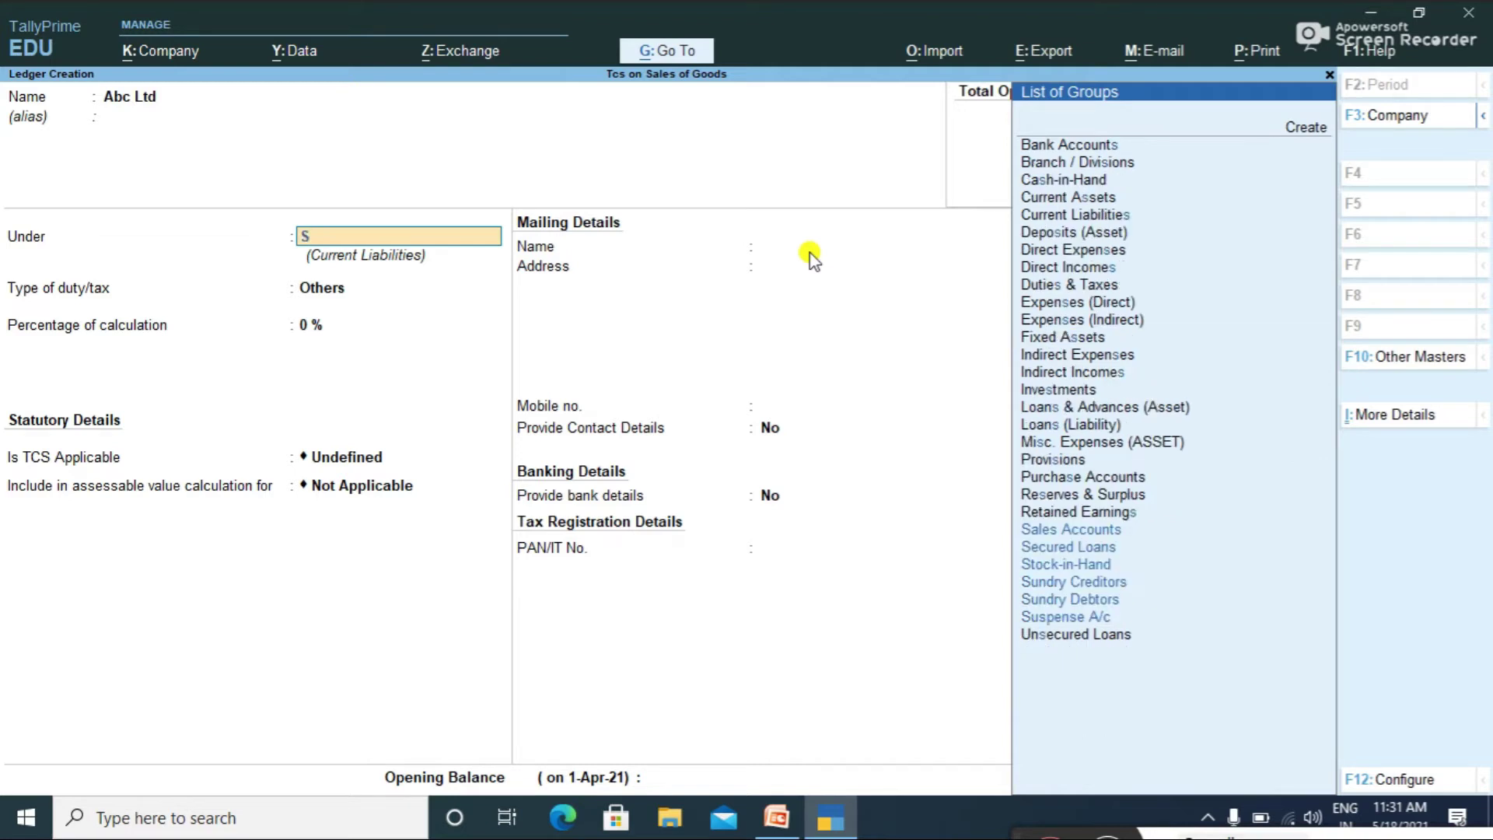
pyautogui.press('Down')
pyautogui.press('Down')
pyautogui.press('Down')
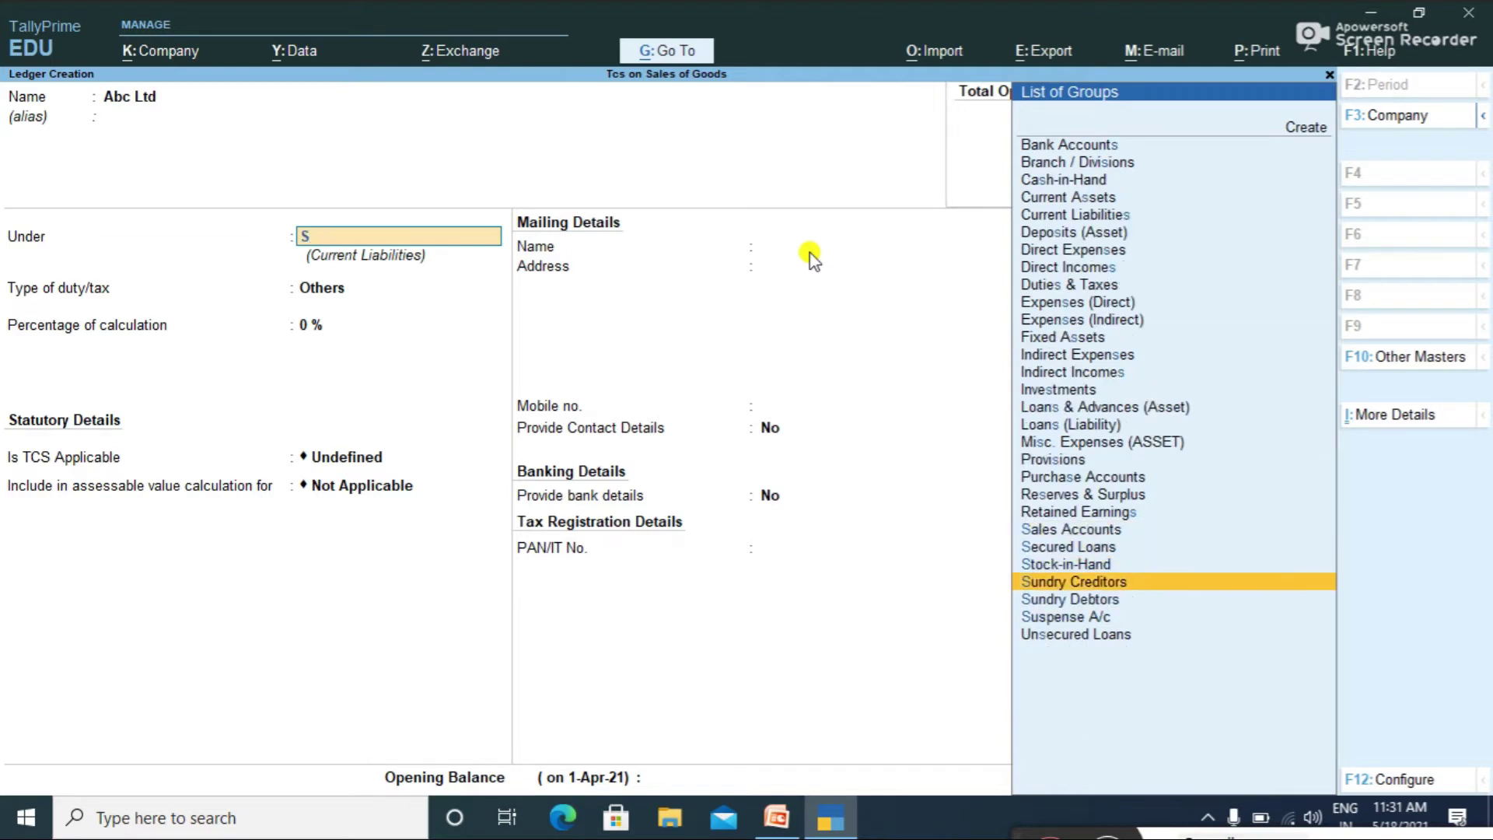
pyautogui.press('Down')
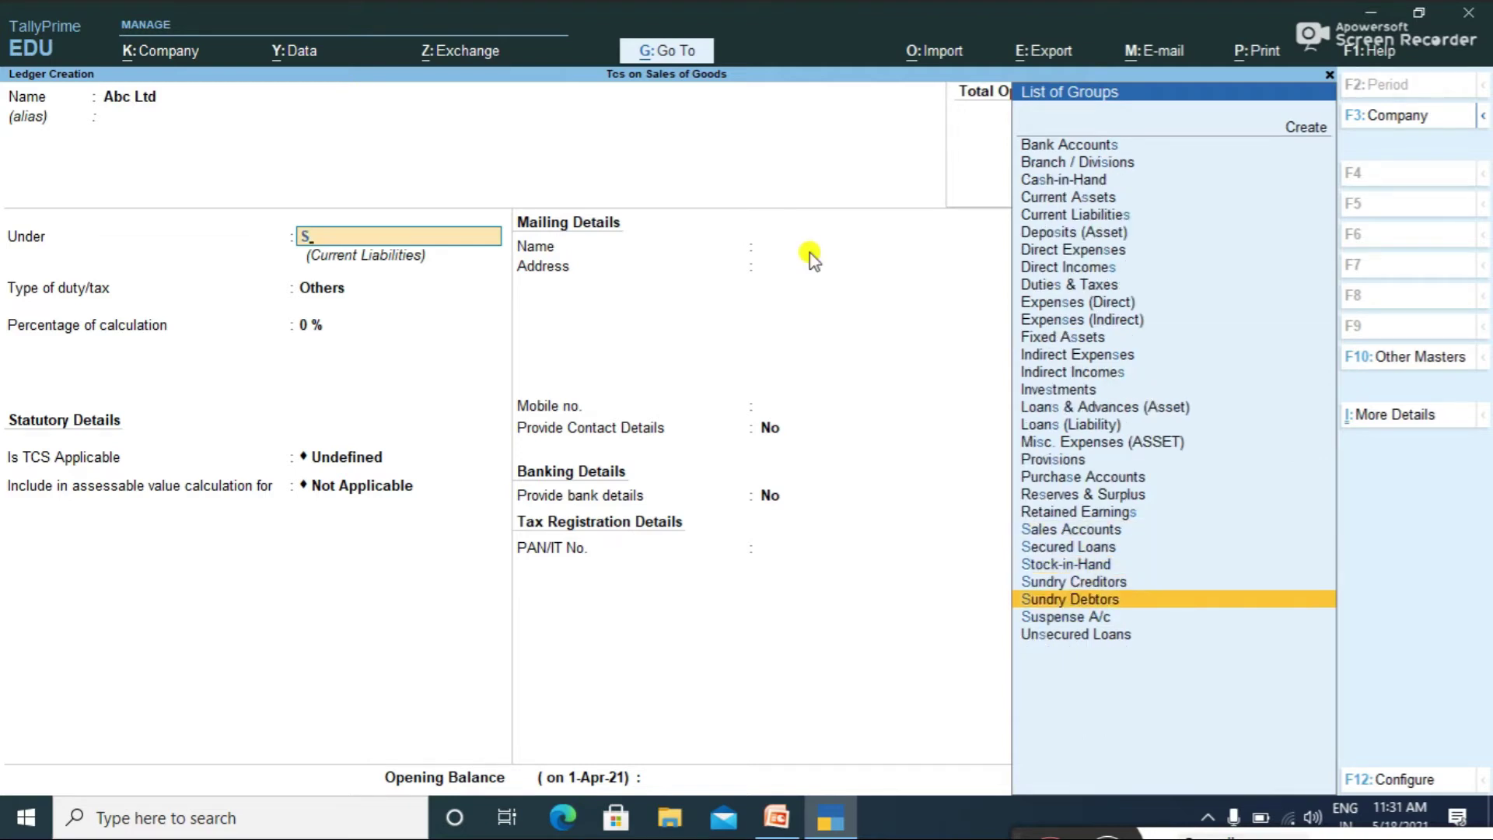
pyautogui.press('Return')
pyautogui.press('Return')
pyautogui.press('Return')
pyautogui.press('Return')
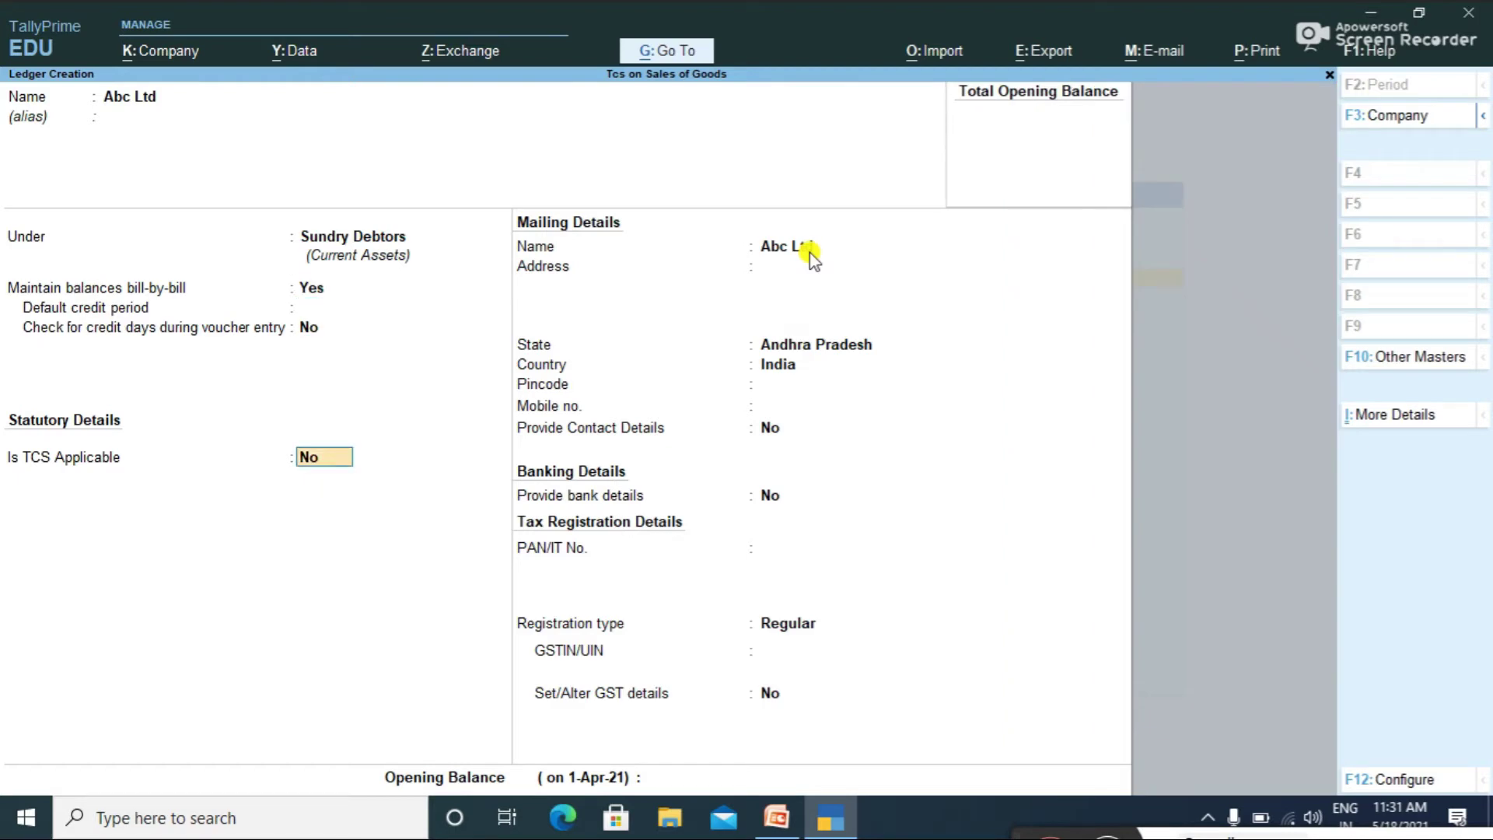
# Step: Mark TCS applicable and set the buyer type to Partnership Firm
pyautogui.write('yes')
pyautogui.press('Return')
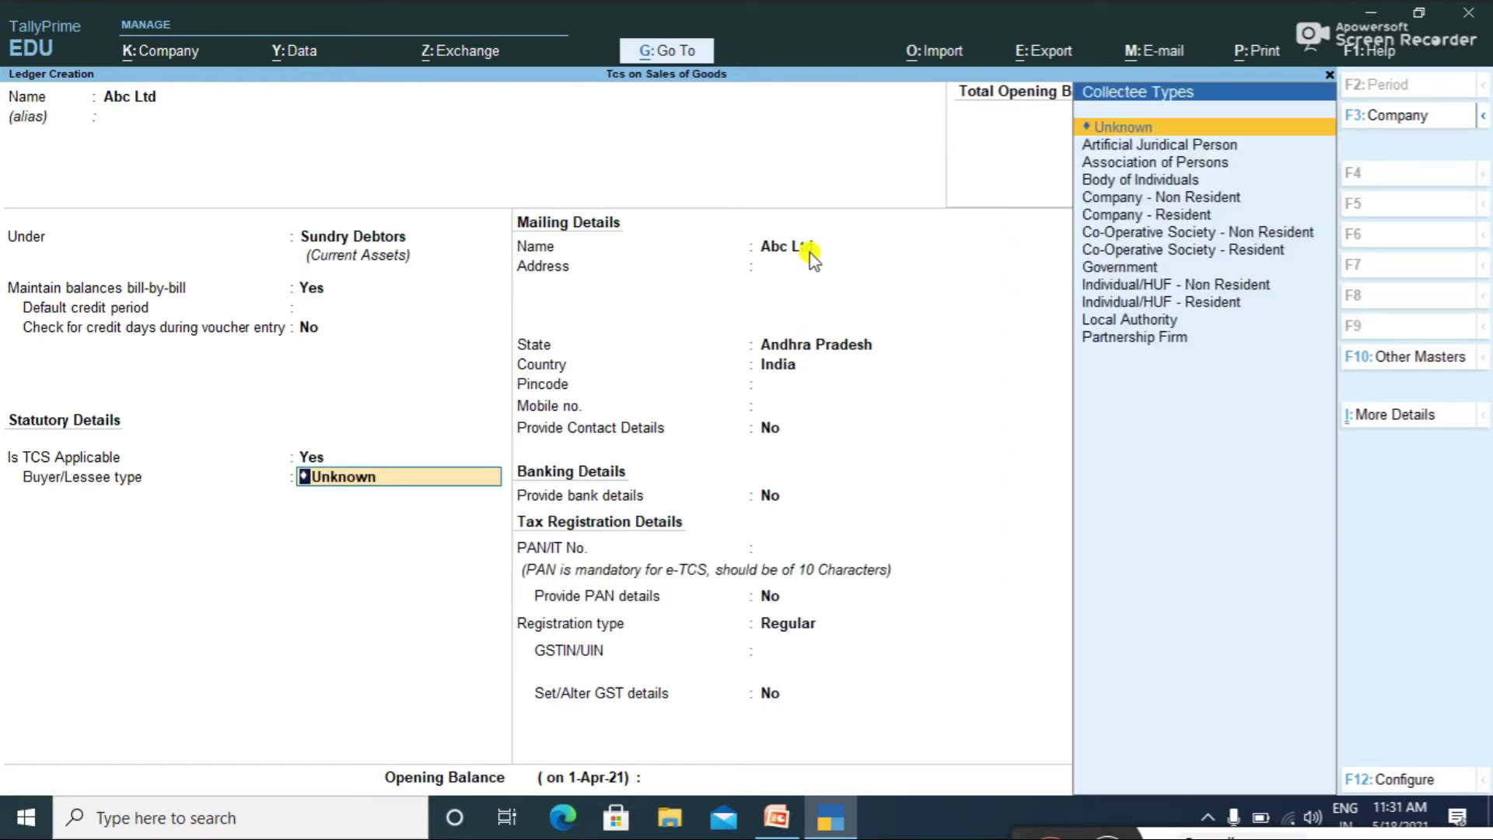
pyautogui.press('Down')
pyautogui.press('Down')
pyautogui.press('Down')
pyautogui.press('Down')
pyautogui.press('Down')
pyautogui.press('Down')
pyautogui.press('Down')
pyautogui.press('Down')
pyautogui.press('Down')
pyautogui.press('Down')
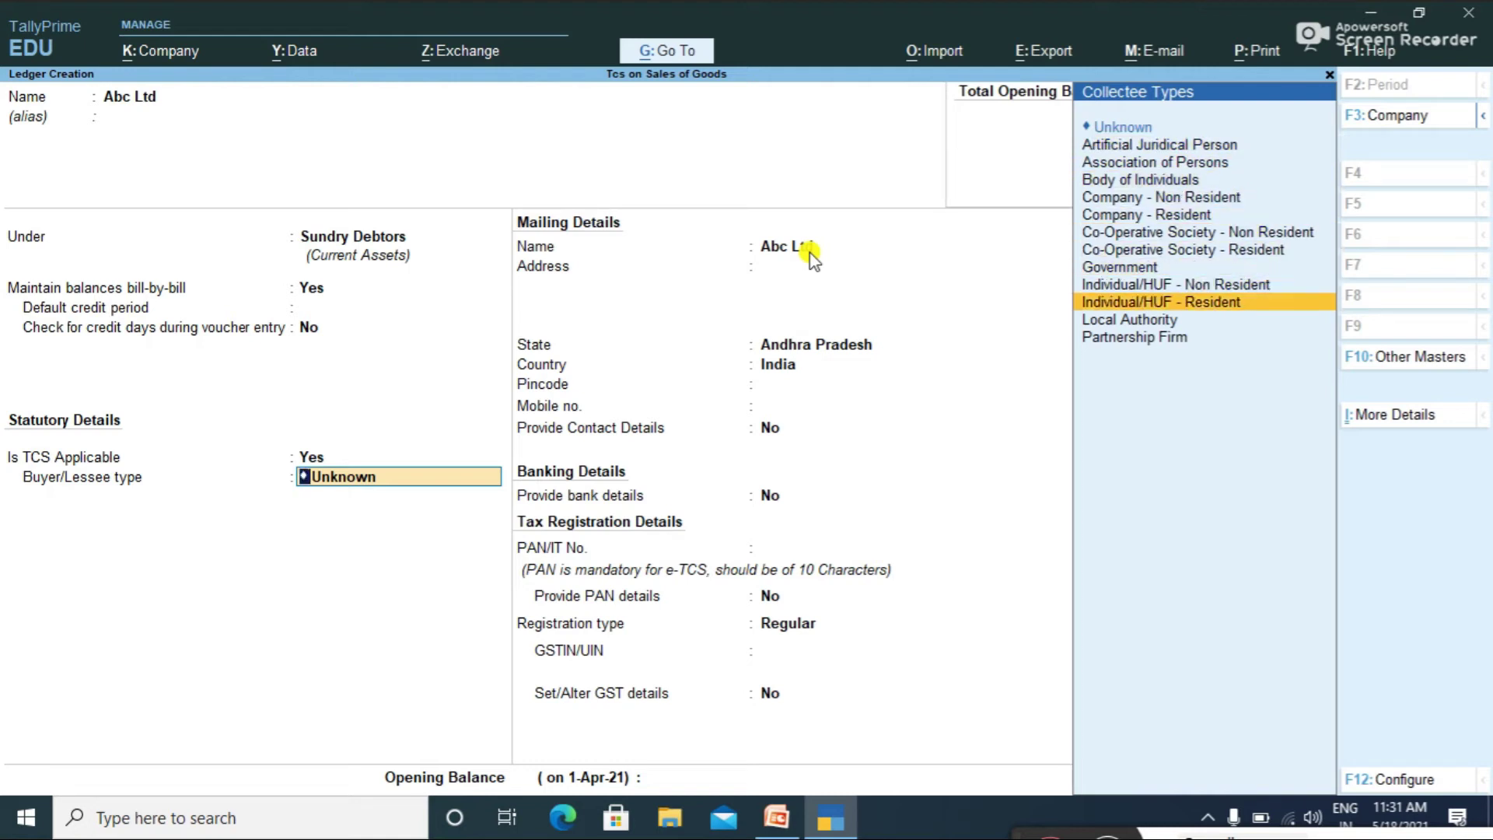
pyautogui.press('Down')
pyautogui.press('Down')
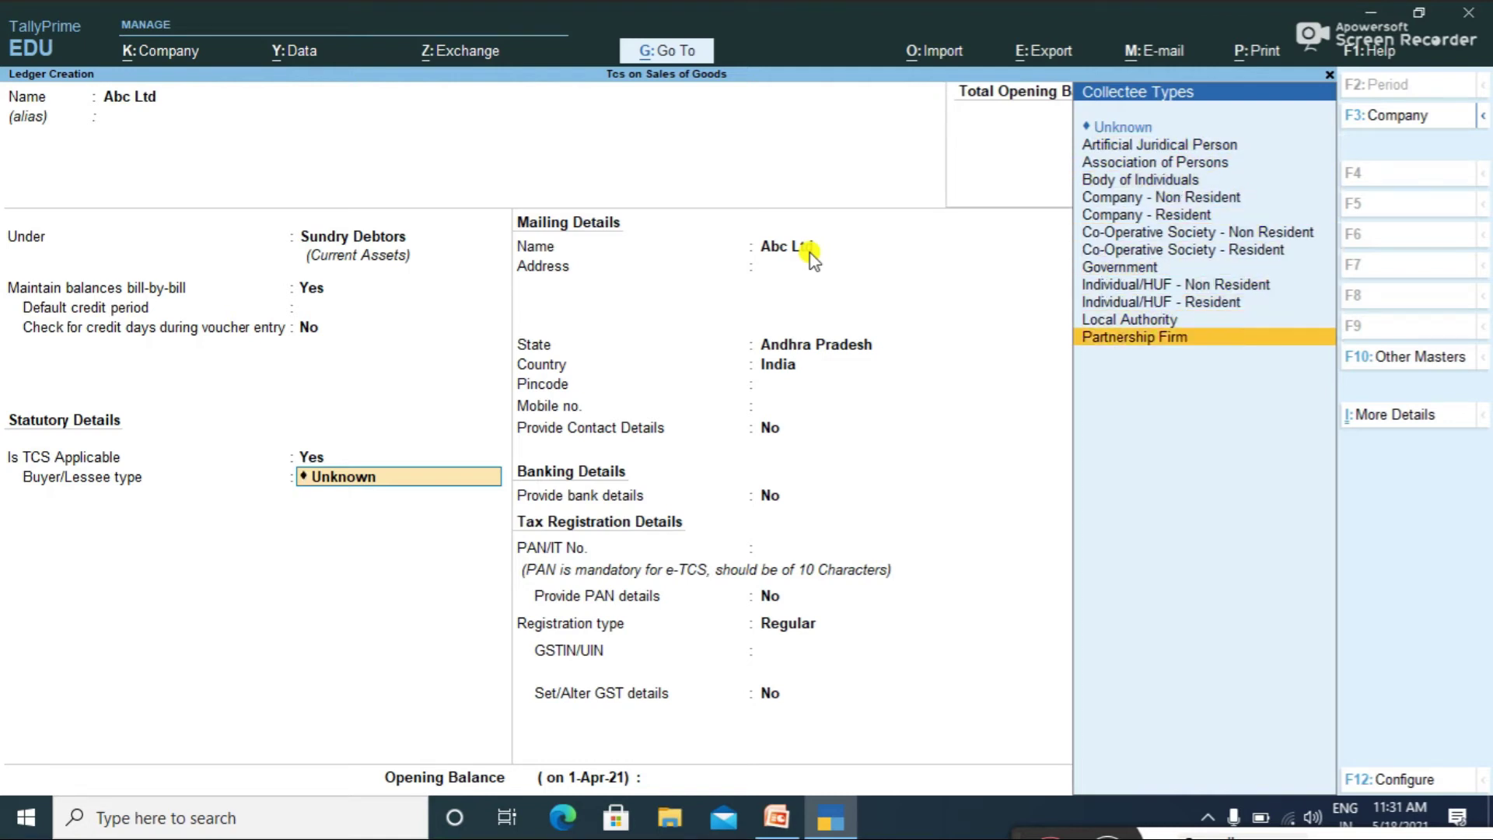
pyautogui.press('Return')
pyautogui.press('Return')
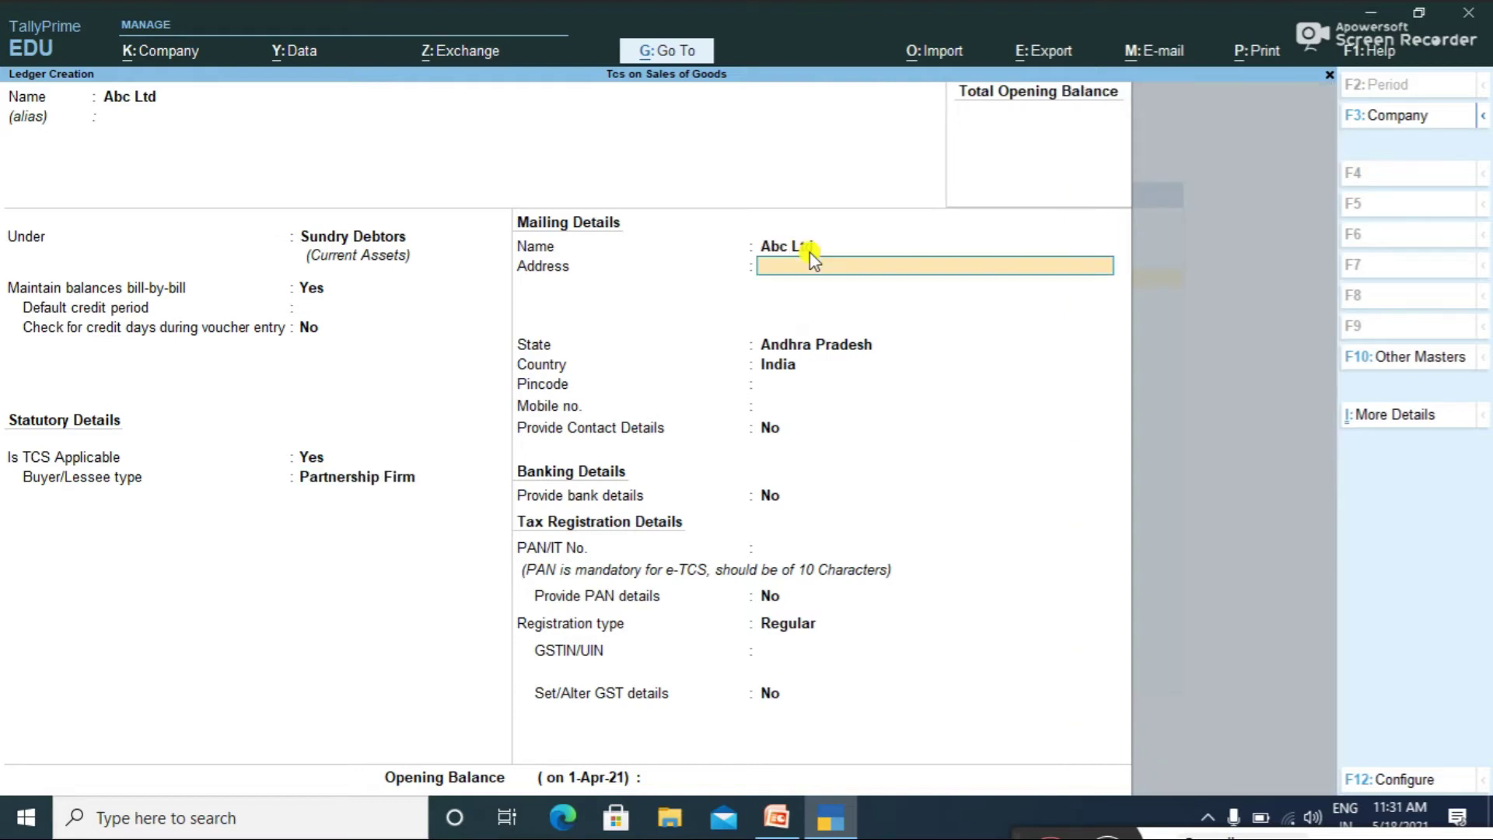
pyautogui.press('Return')
pyautogui.press('Return')
pyautogui.press('Return')
pyautogui.press('Return')
pyautogui.press('Return')
pyautogui.press('Return')
pyautogui.press('Return')
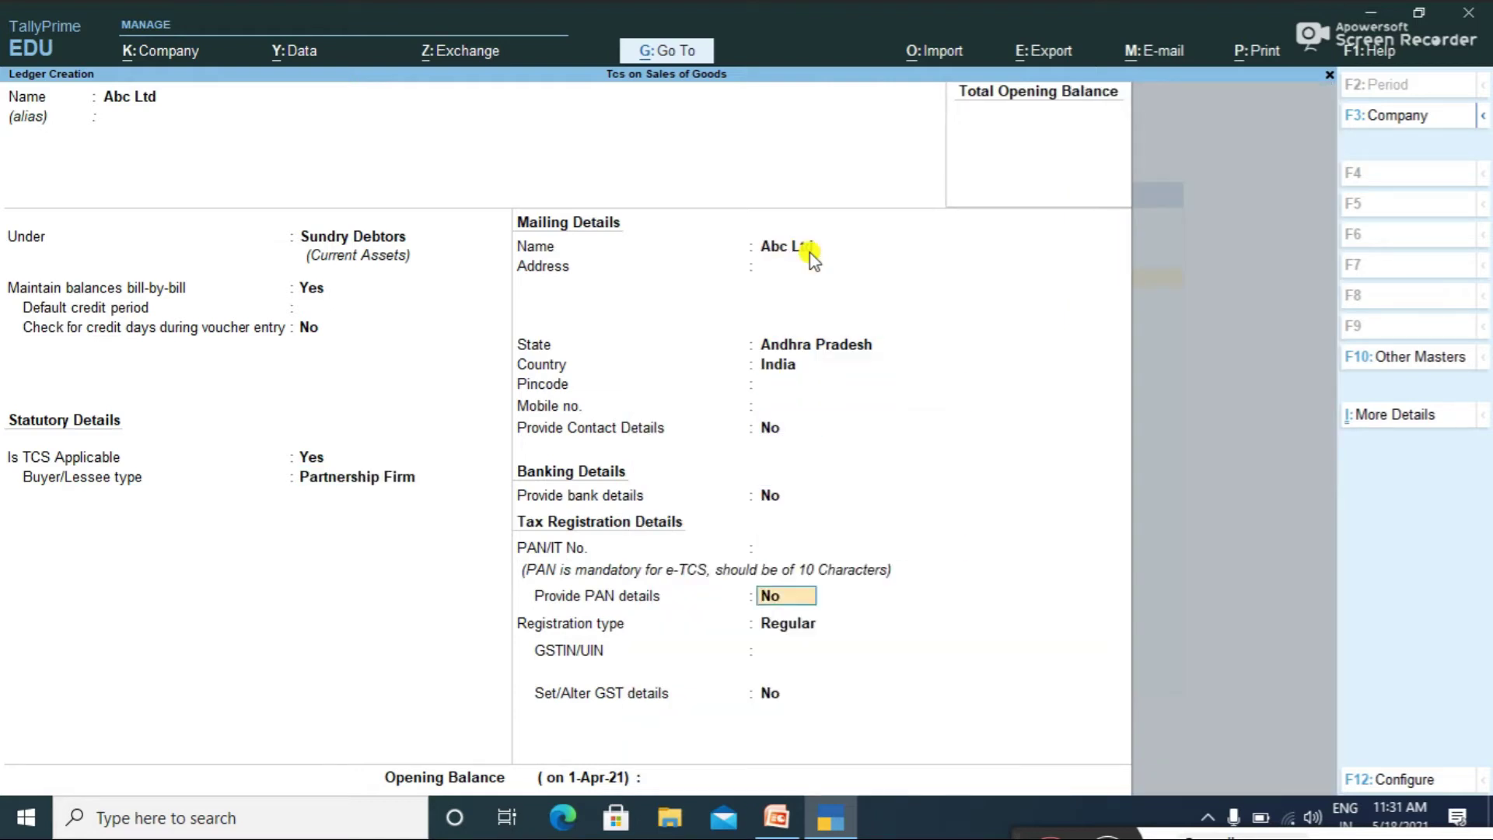
pyautogui.press('BackSpace')
pyautogui.press('BackSpace')
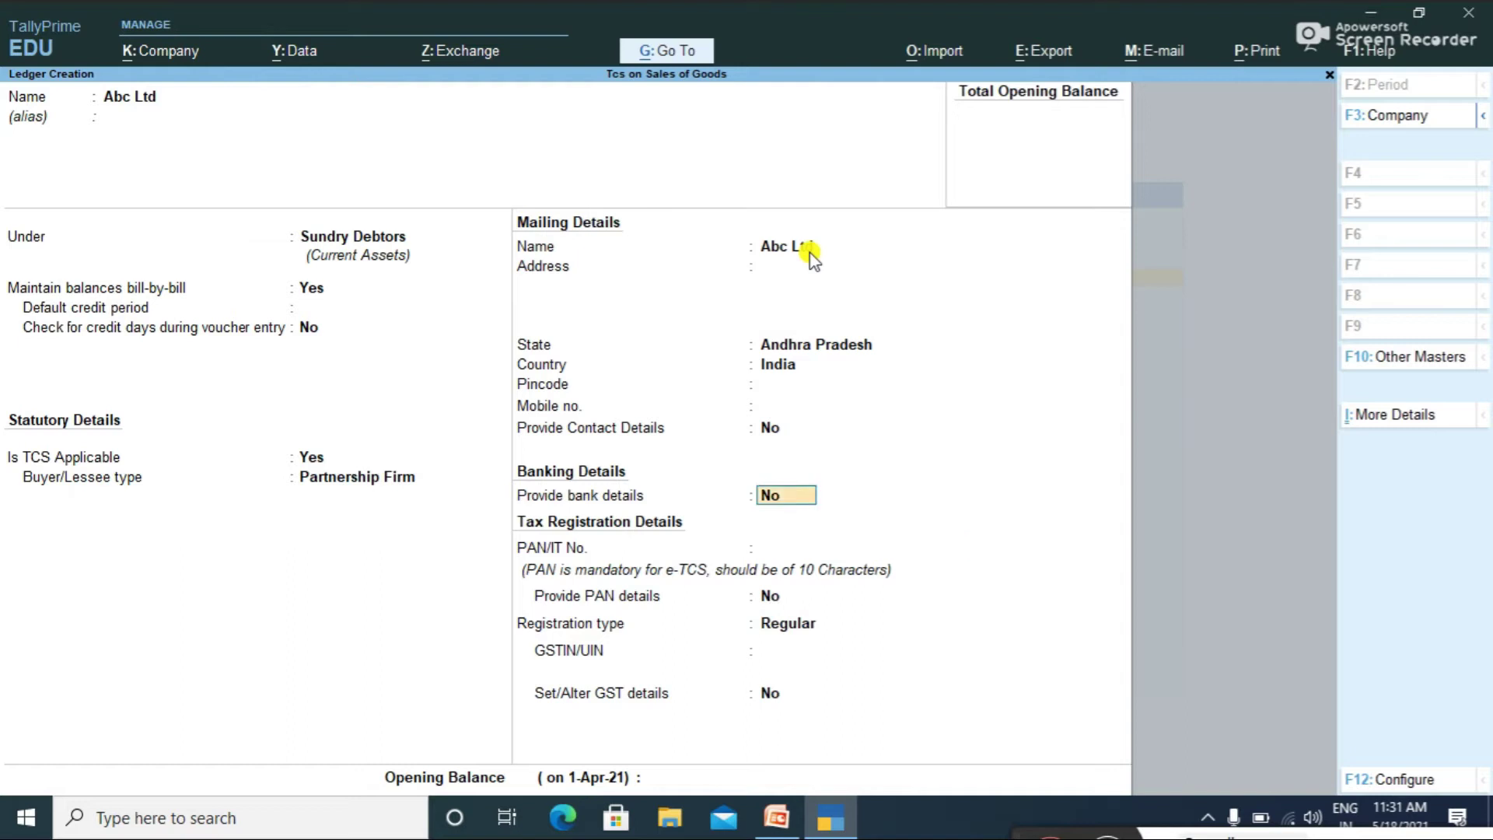
pyautogui.press('Return')
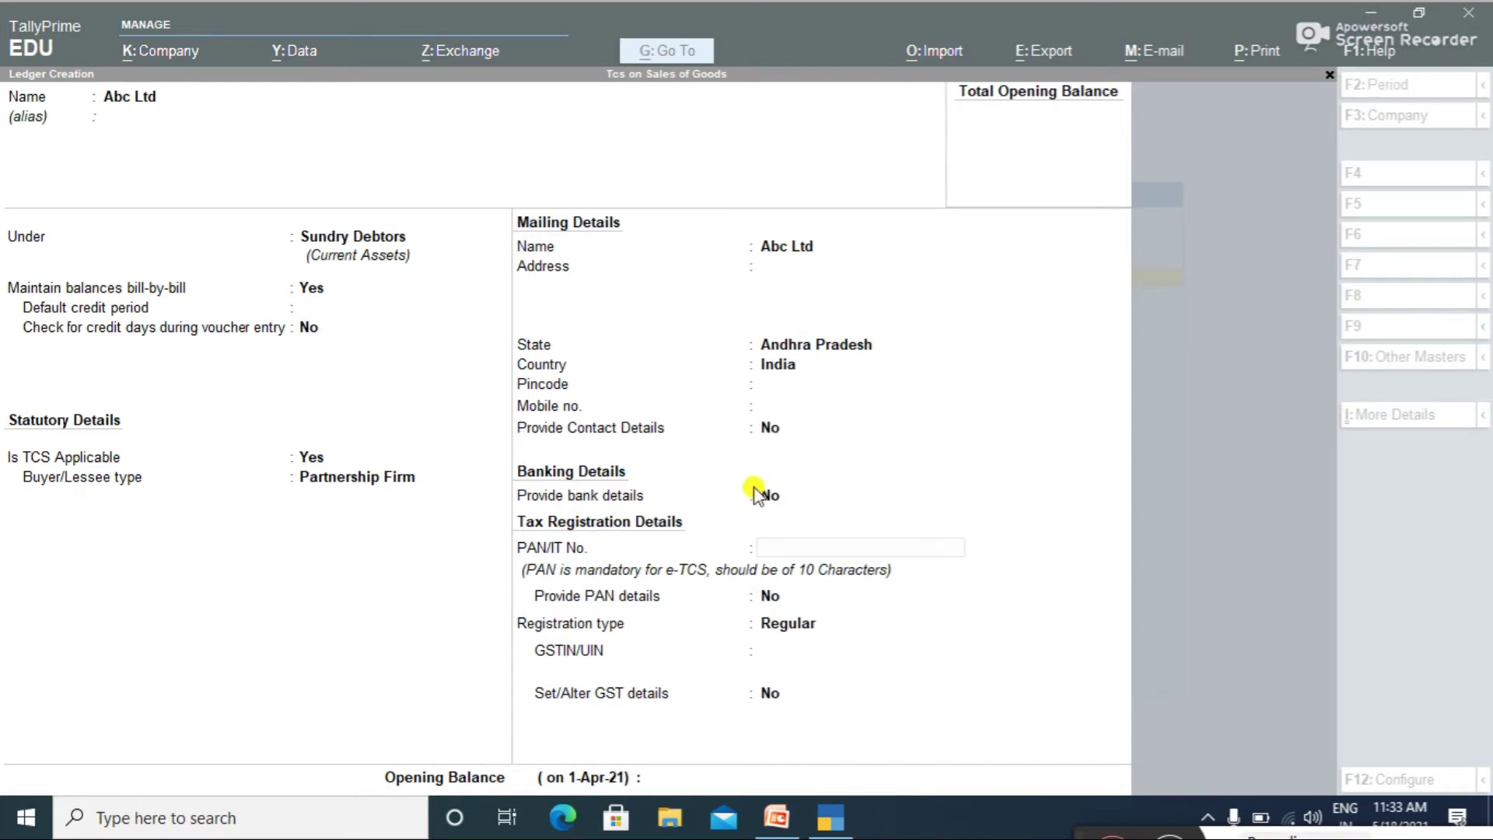
# Step: Enter the party's PAN in the Abc Ltd ledger and save it
pyautogui.click(766, 548)
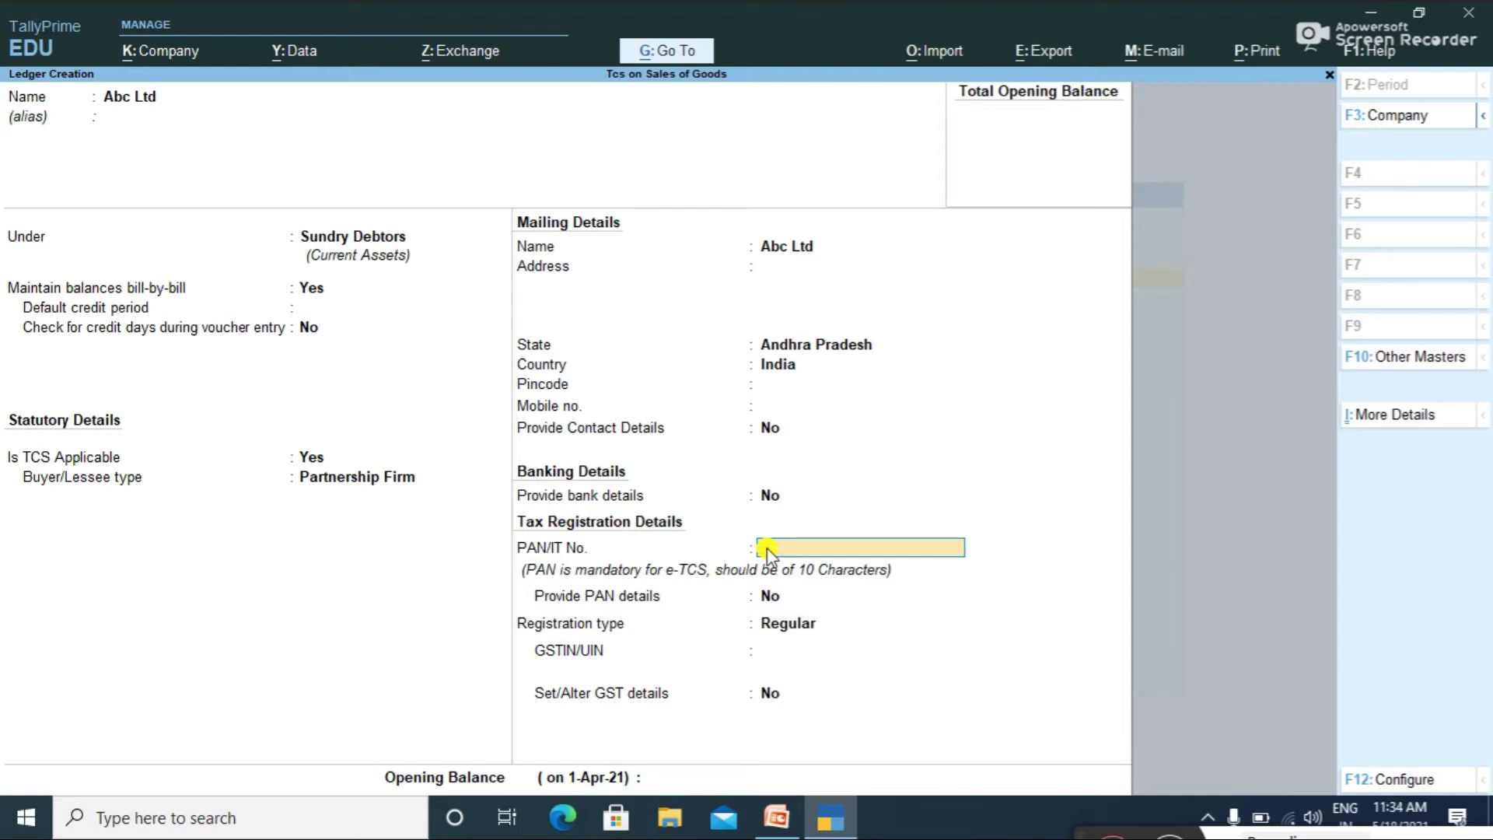
pyautogui.write('ABCD0248B')
pyautogui.press('Return')
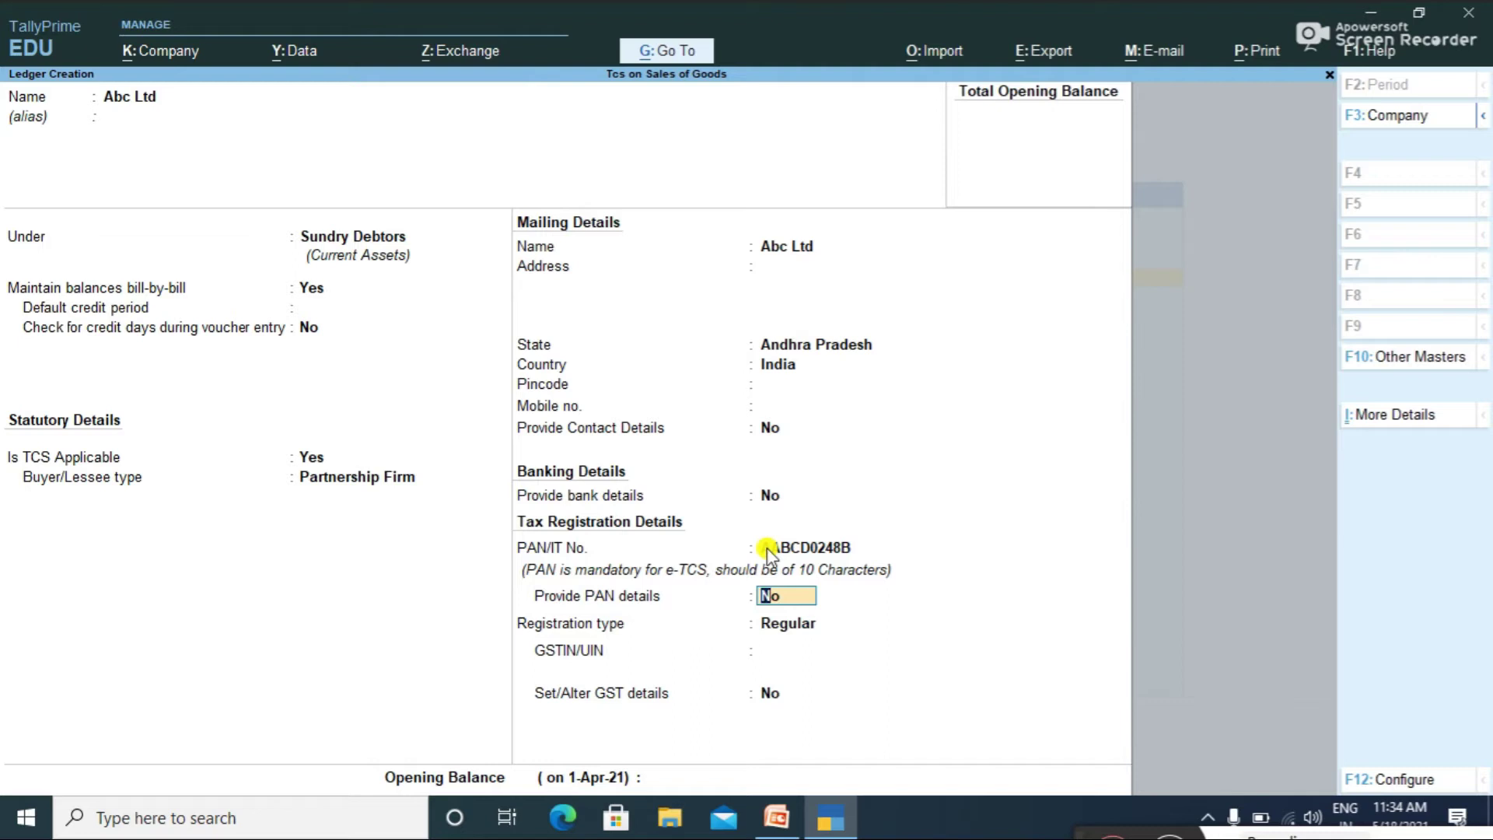
pyautogui.press('Return')
pyautogui.press('Return')
pyautogui.press('Return')
pyautogui.press('Return')
pyautogui.press('Return')
pyautogui.press('Return')
pyautogui.press('Return')
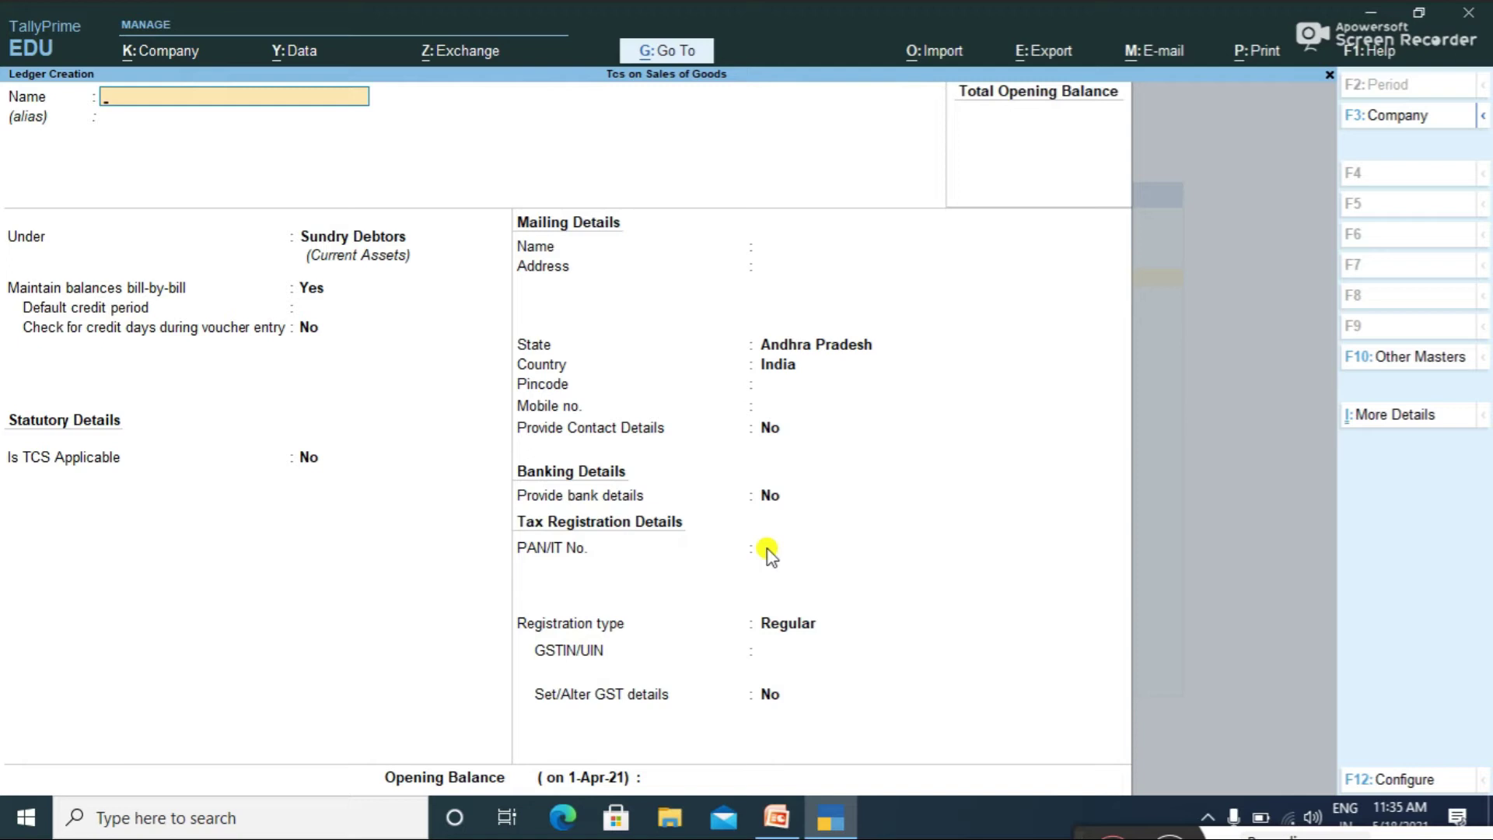
# Step: Create debtor ledger 'S& D CO' with its PAN and Regular registration type
pyautogui.write('S& D CO')
pyautogui.press('Return')
pyautogui.press('Return')
pyautogui.press('Return')
pyautogui.press('Return')
pyautogui.press('Return')
pyautogui.press('Return')
pyautogui.press('Return')
pyautogui.press('Return')
pyautogui.press('Return')
pyautogui.press('Return')
pyautogui.press('Return')
pyautogui.press('Return')
pyautogui.press('Return')
pyautogui.press('Return')
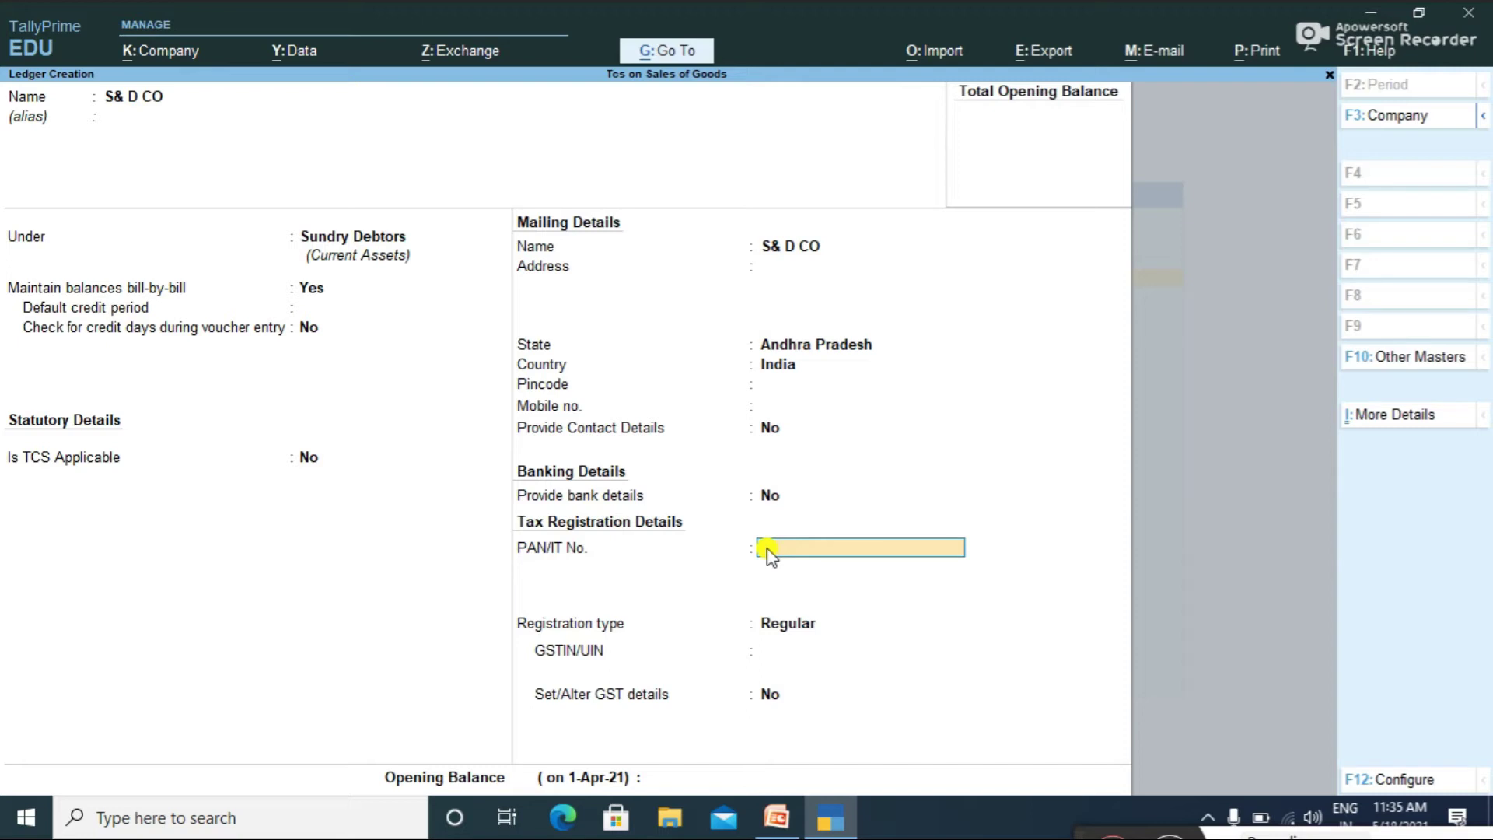
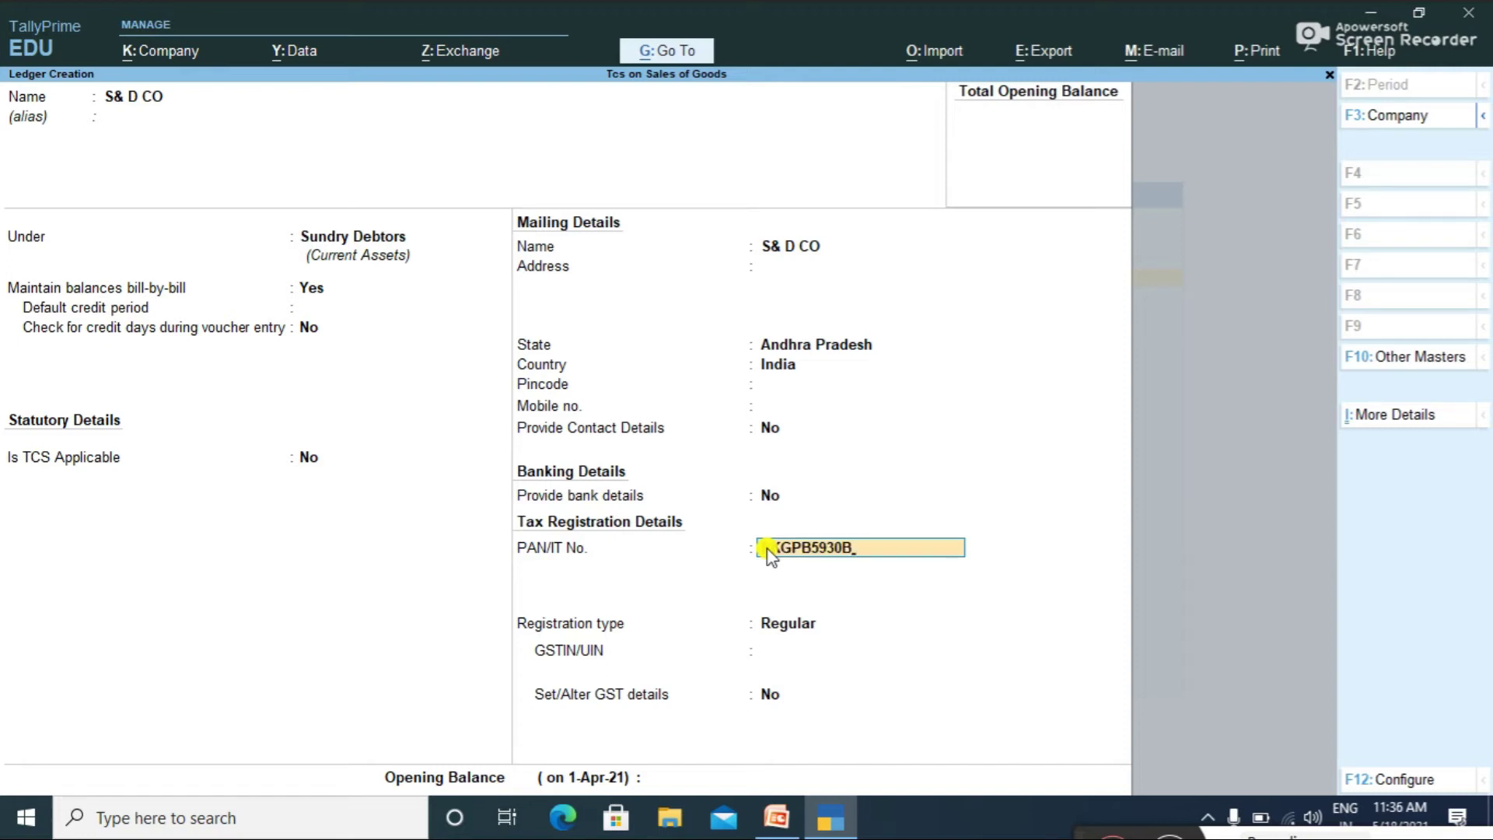
pyautogui.press('Return')
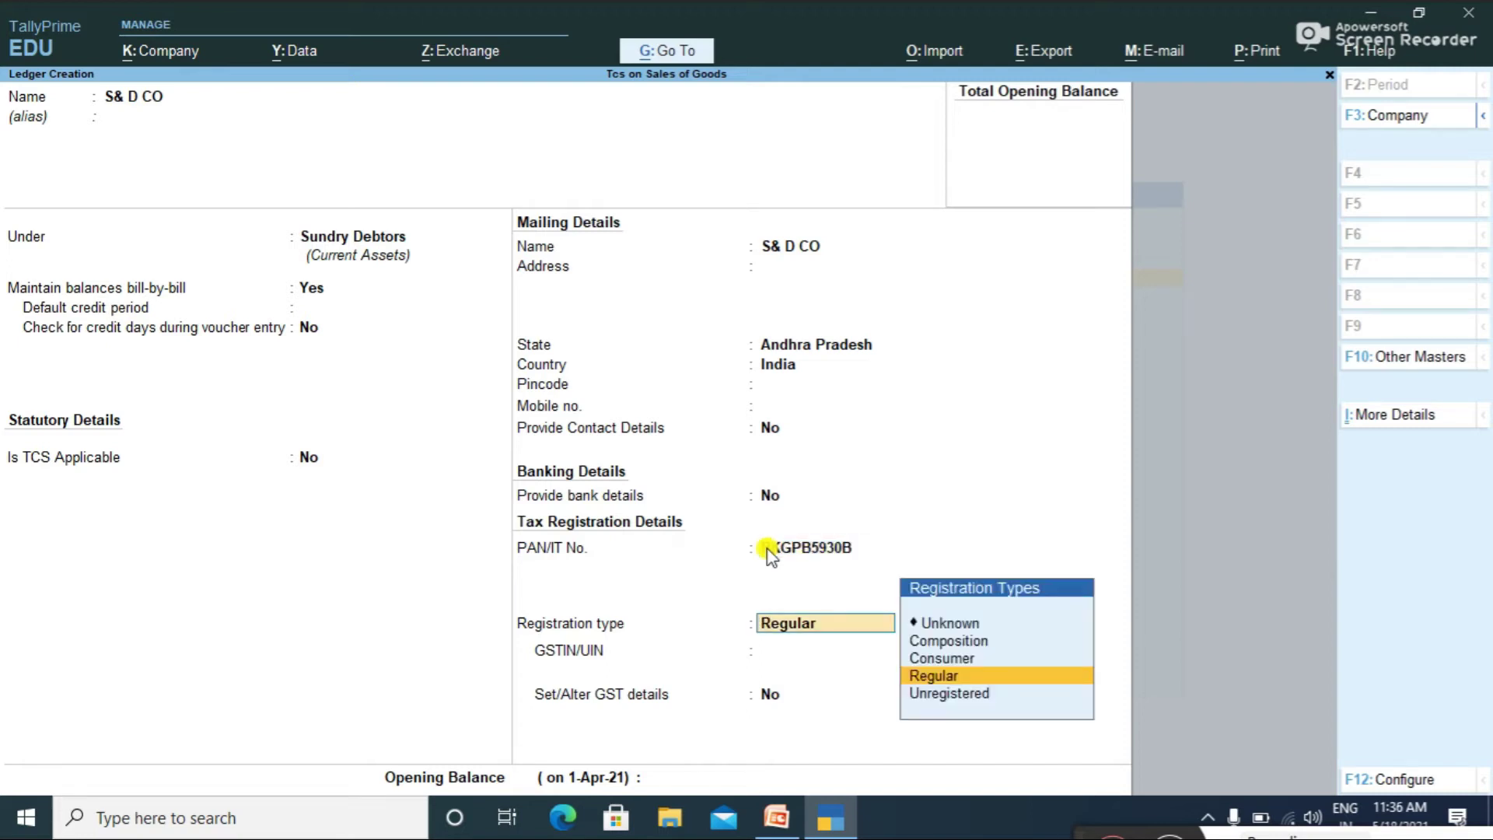
pyautogui.press('Return')
pyautogui.press('Return')
pyautogui.press('Return')
pyautogui.press('Return')
pyautogui.press('Return')
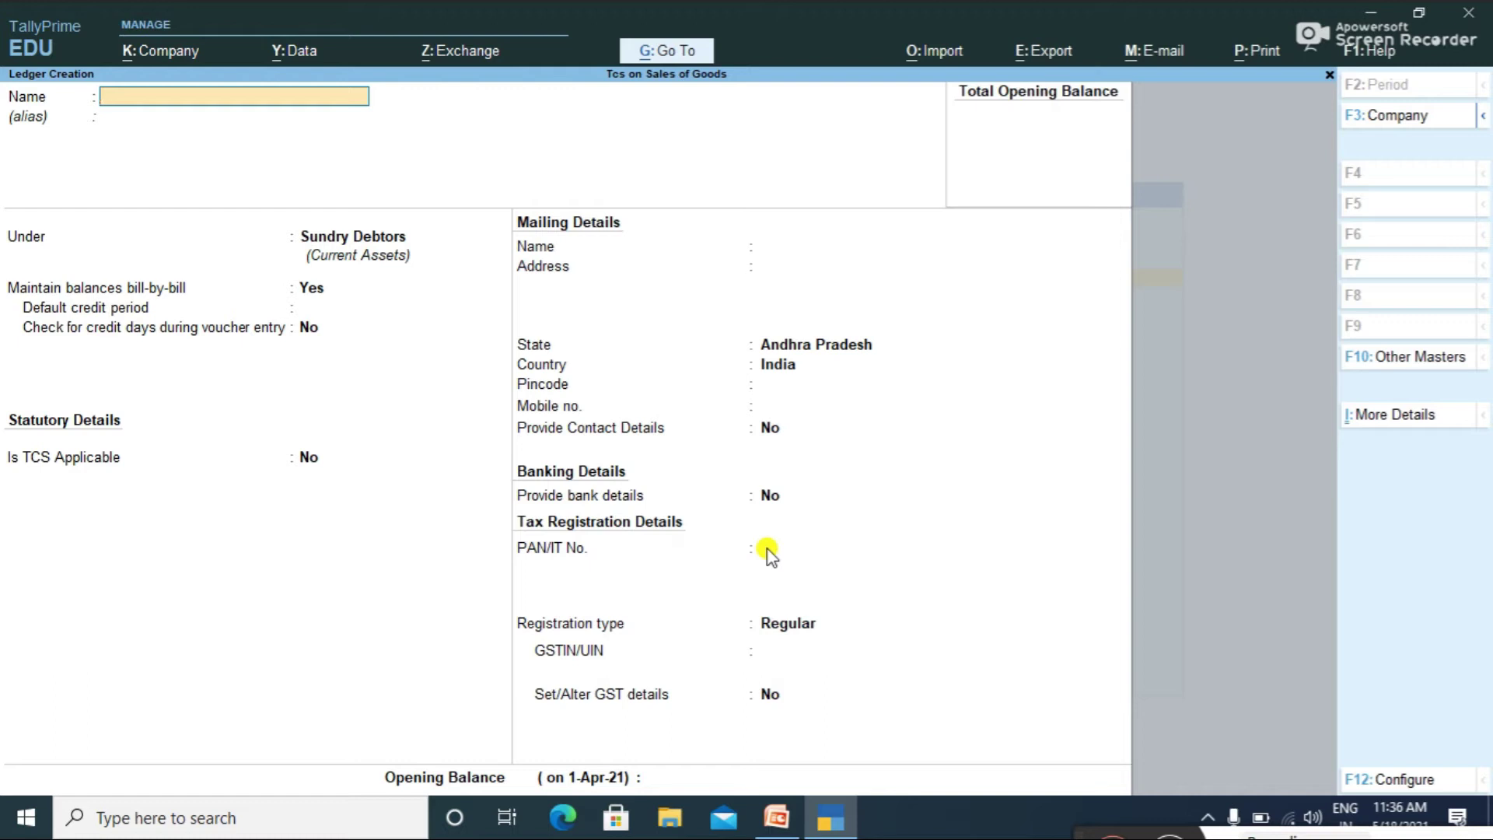
# Step: Name the ledger Sles under Sales Accounts with Goods as the supply type
pyautogui.write('Sles')
pyautogui.press('Return')
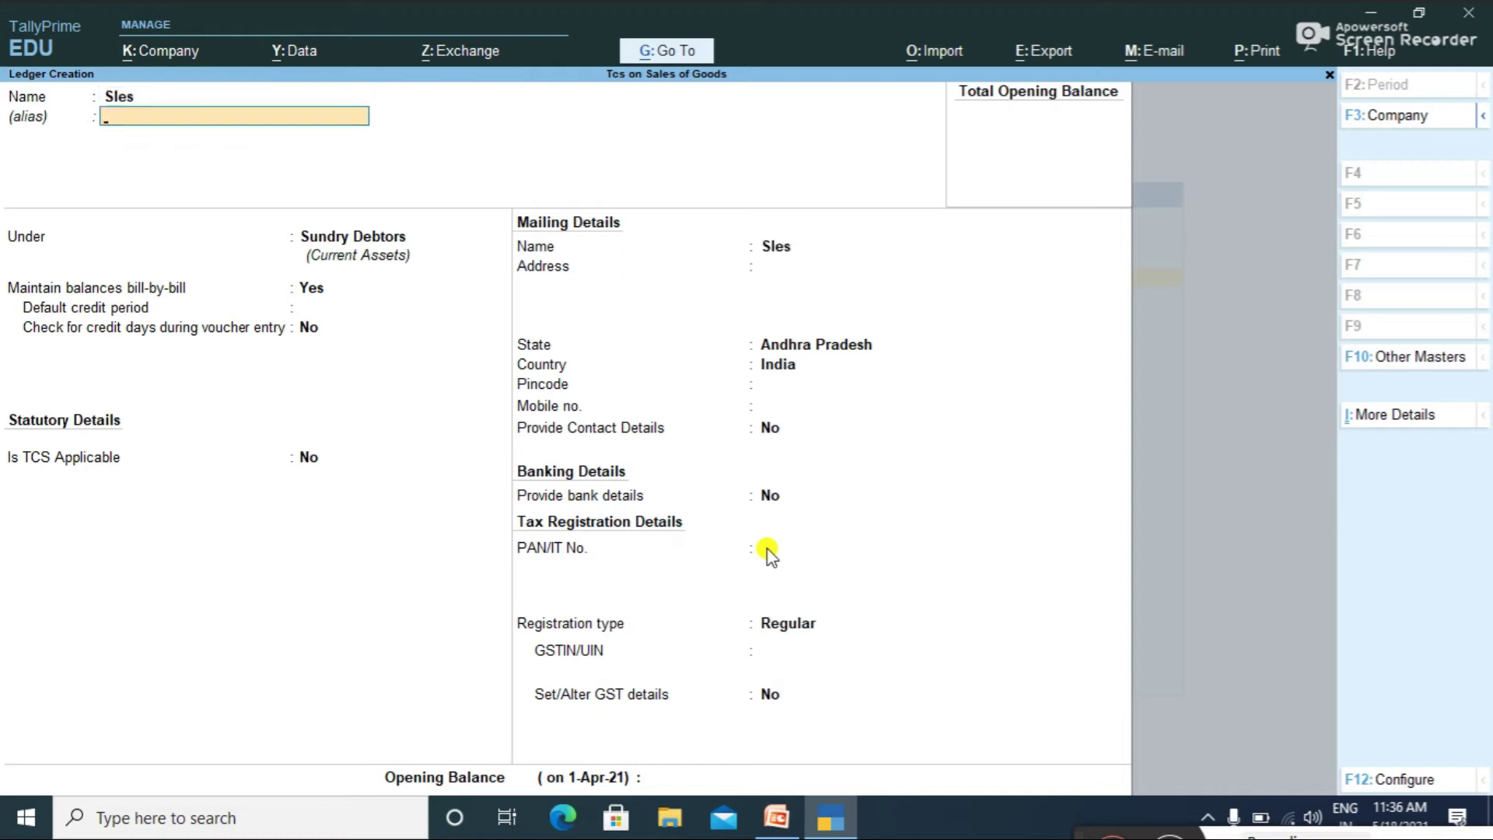
pyautogui.press('Escape')
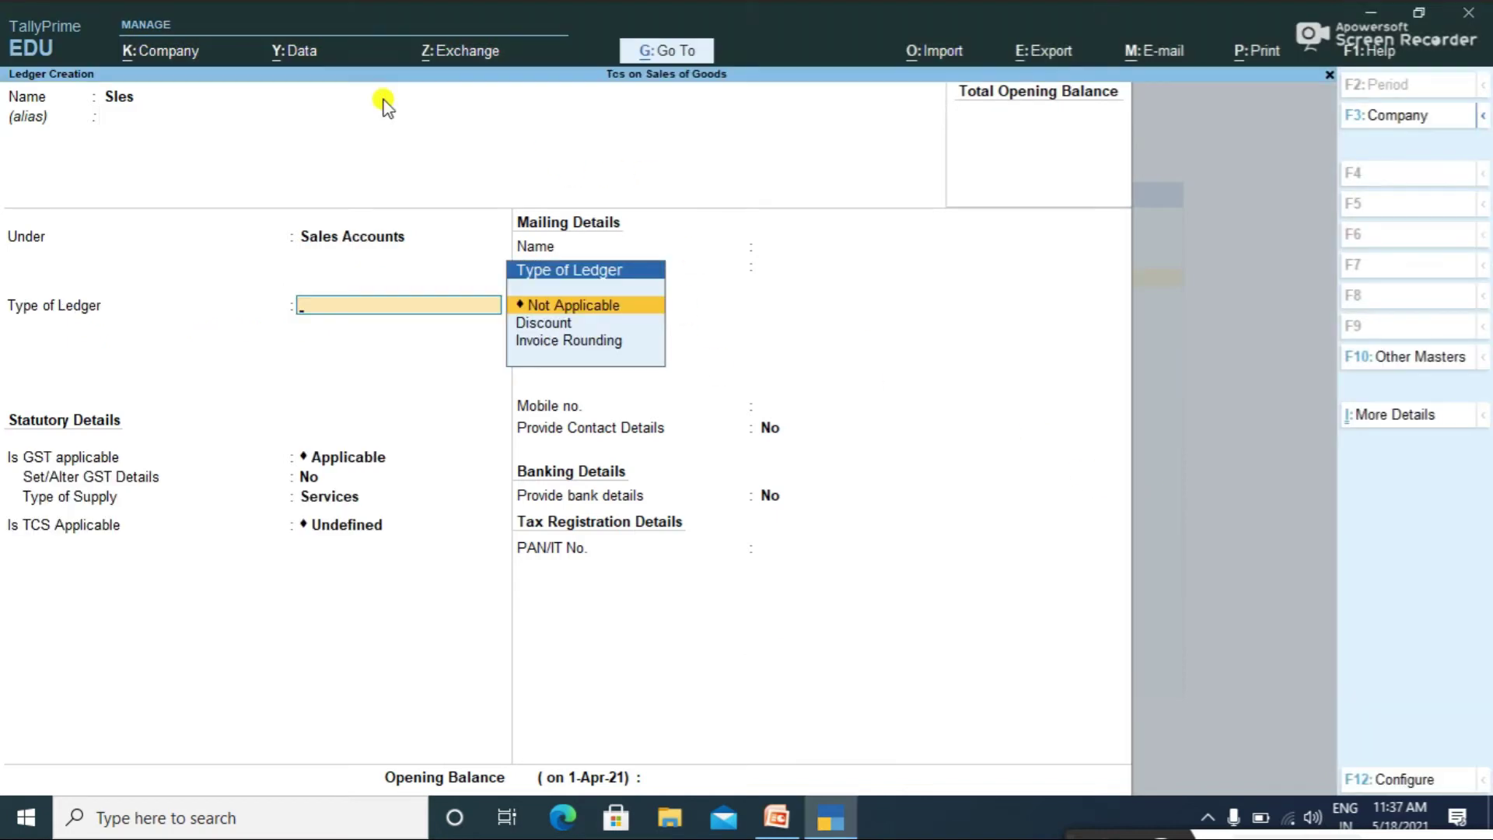
pyautogui.press('Return')
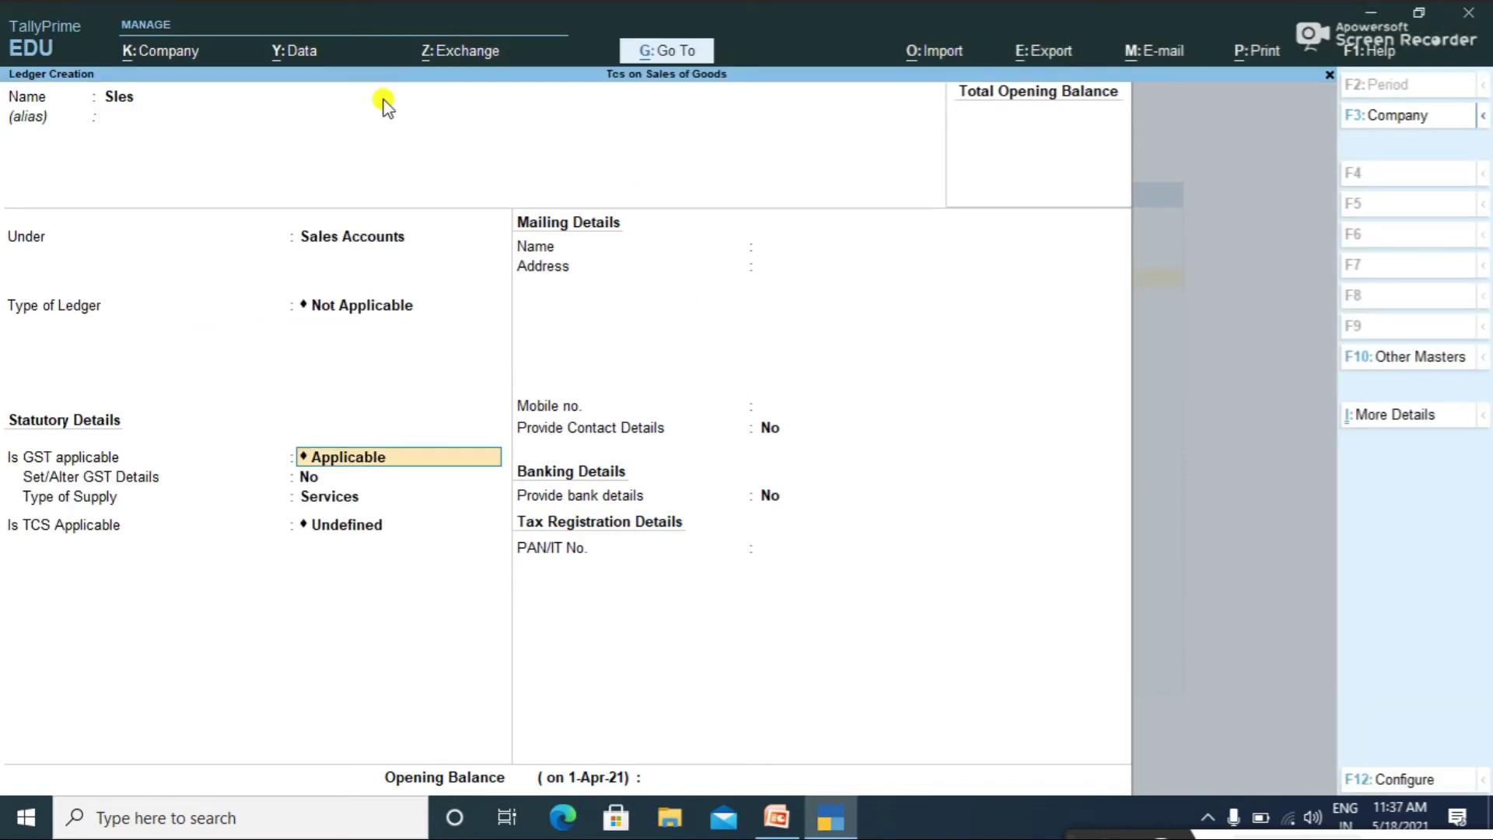
pyautogui.press('Return')
pyautogui.press('Return')
pyautogui.press('Up')
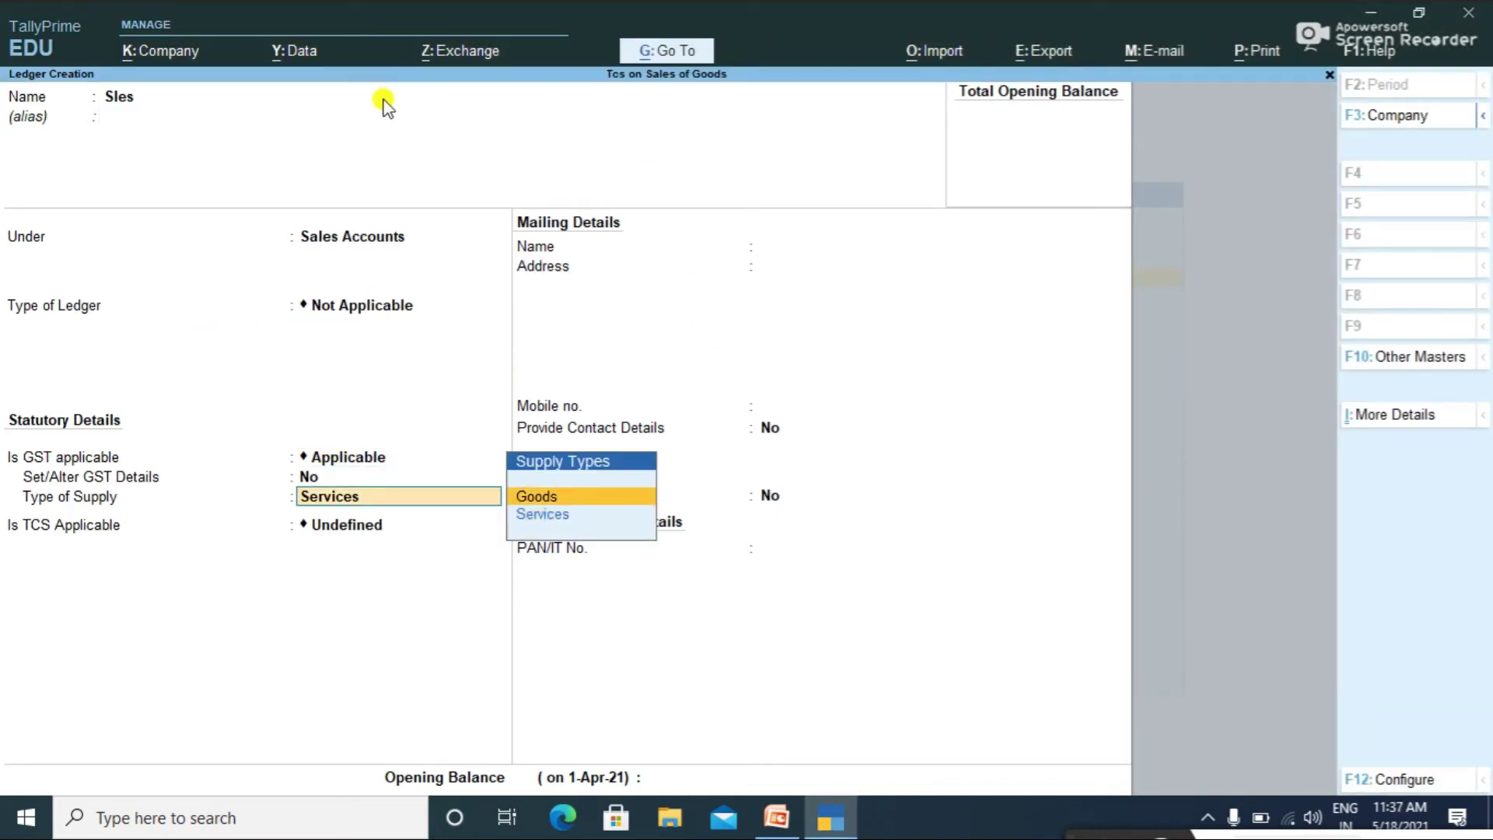
pyautogui.press('Return')
# Step: Make TCS applicable with nature Tcs on Sale of Goods and save the ledger
pyautogui.write('A')
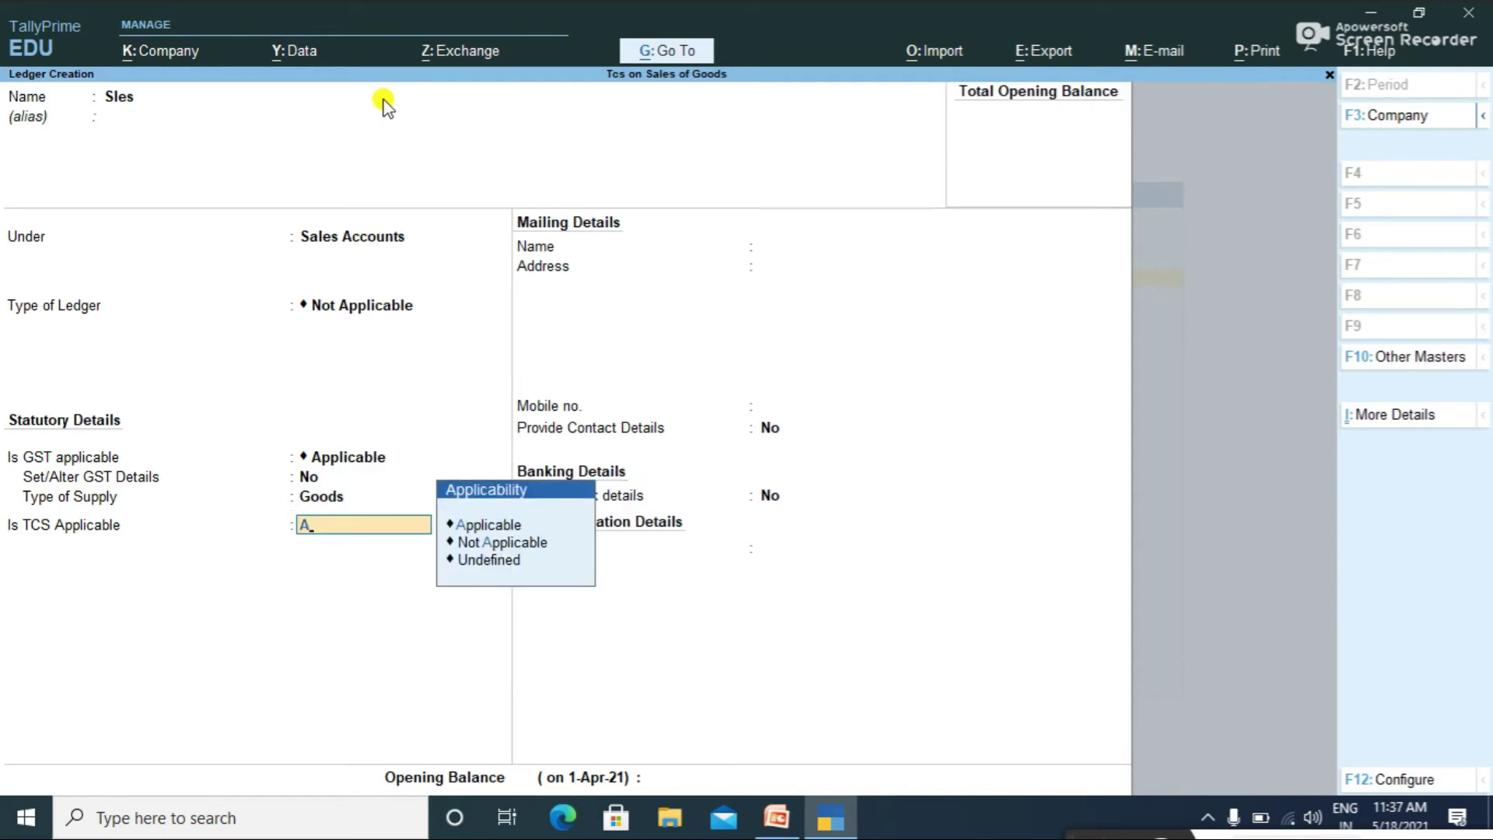
pyautogui.press('Return')
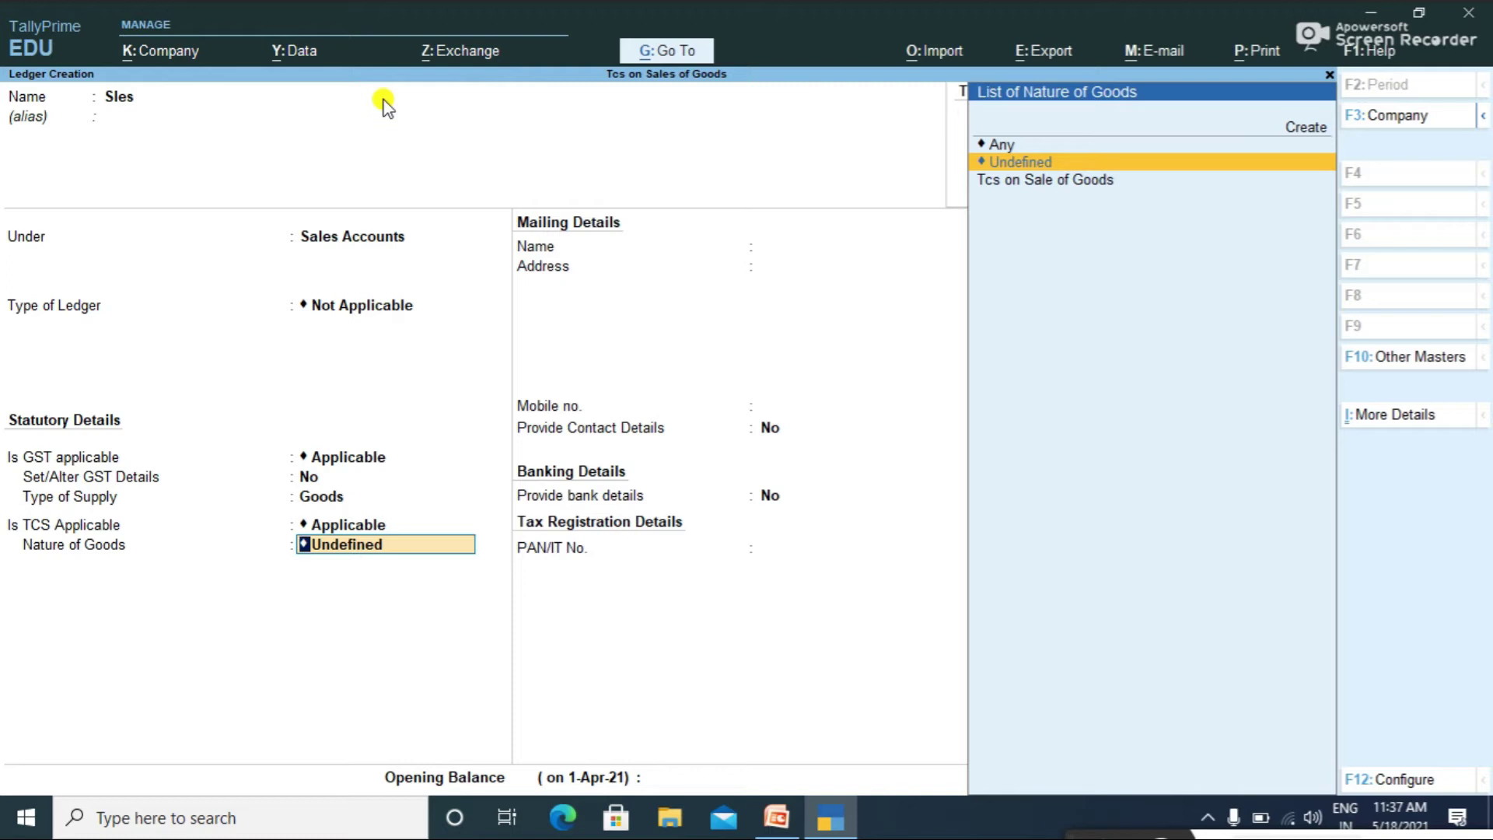
pyautogui.press('Down')
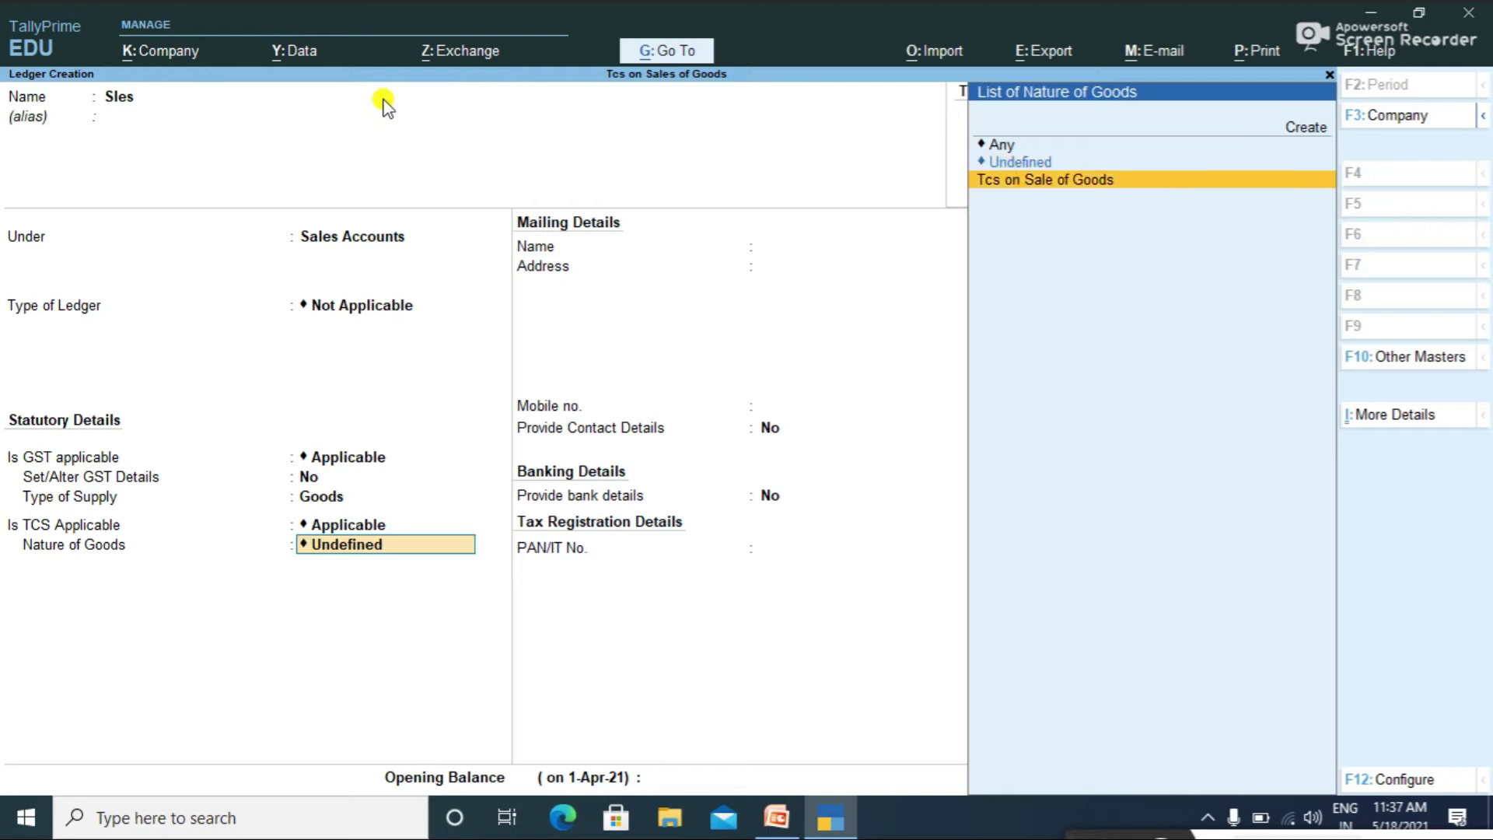
pyautogui.press('Return')
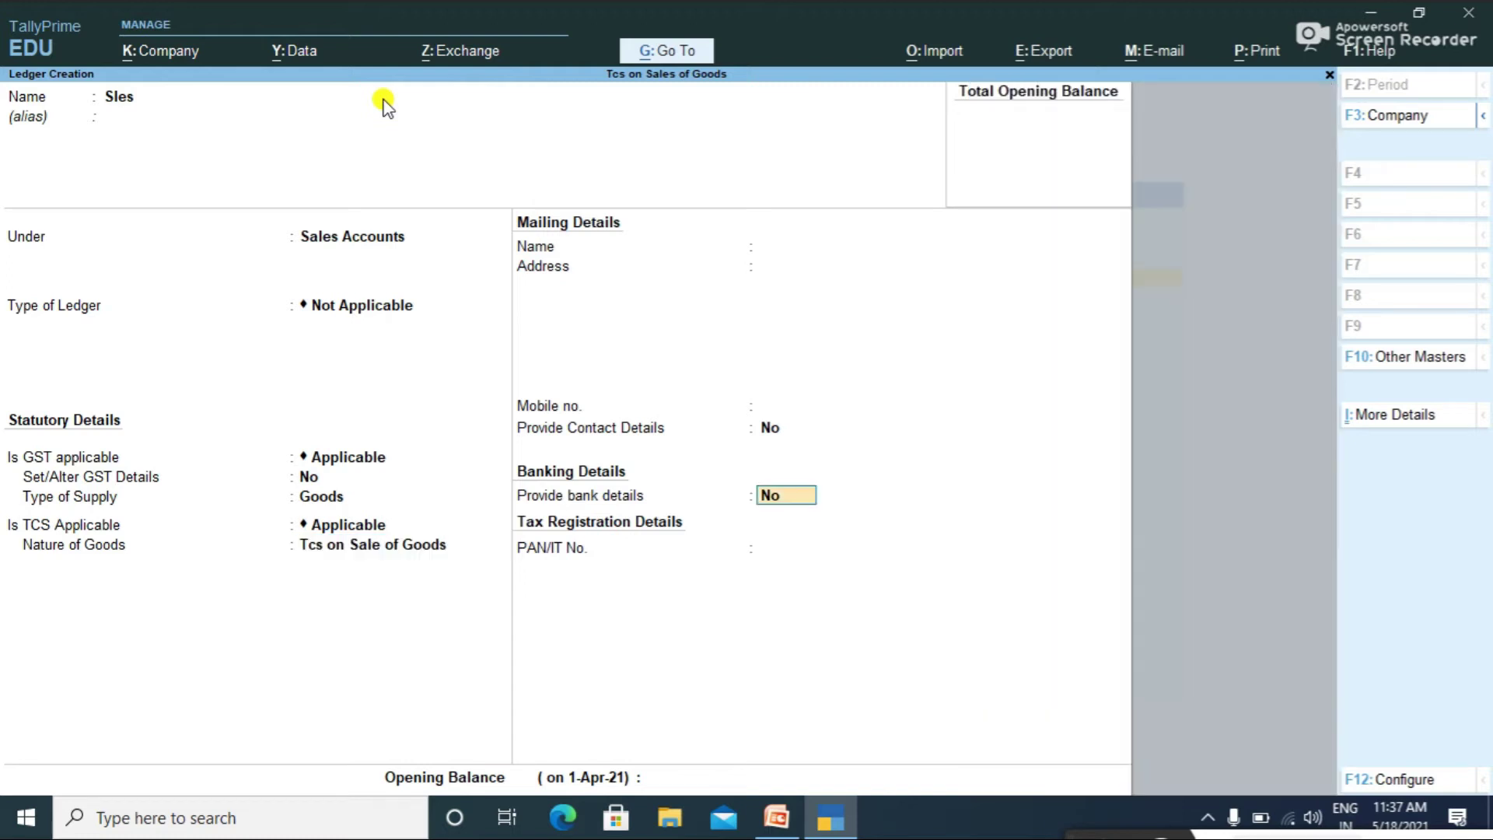
pyautogui.press('Return')
pyautogui.press('Return')
pyautogui.press('Return')
# Step: Name the ledger 'Tcs on Sales of Goods' and place it under Duties & Taxes
pyautogui.write('Tcs o')
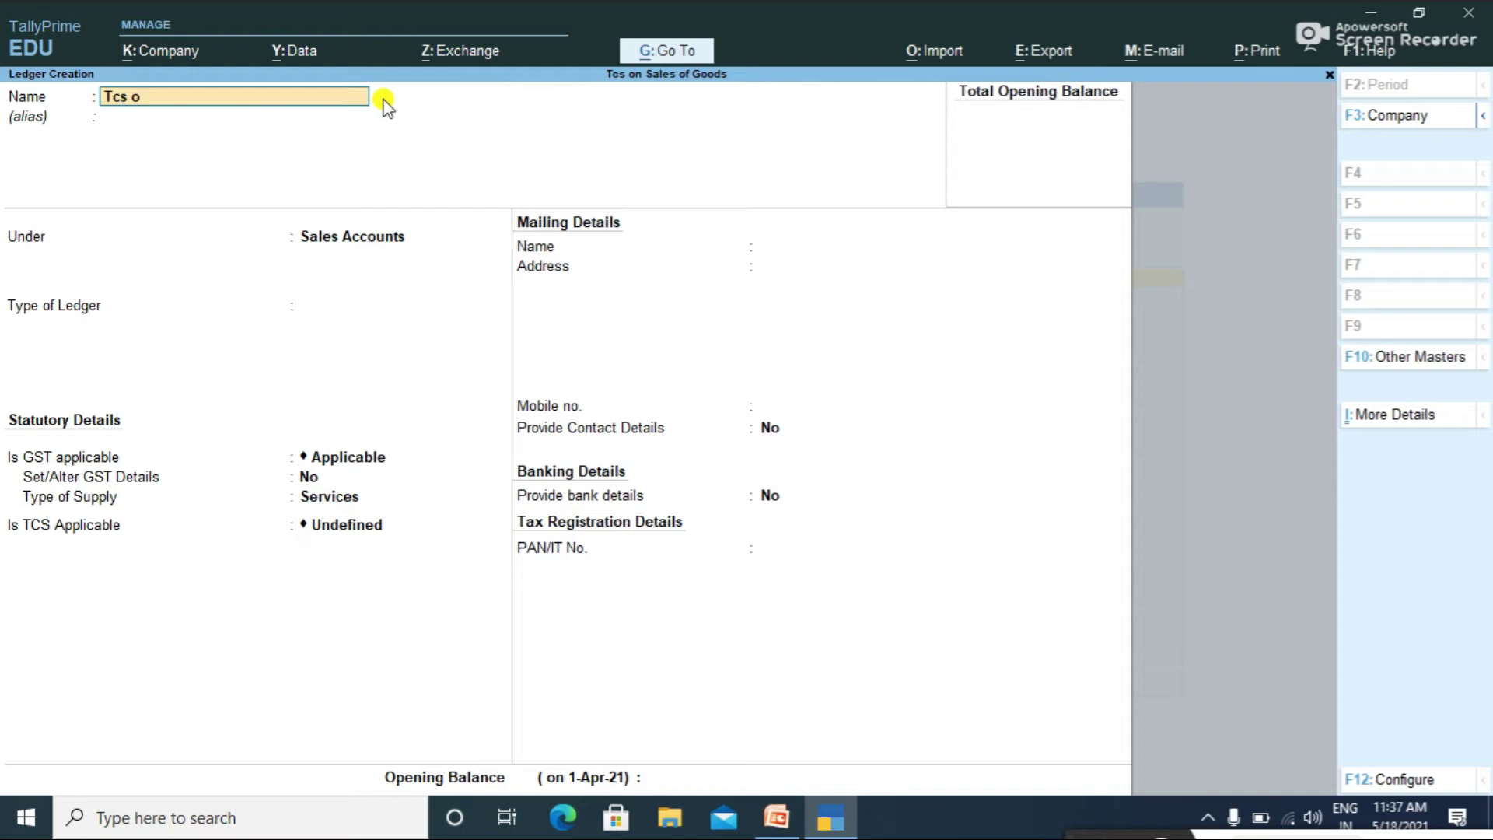
pyautogui.press('BackSpace')
pyautogui.write('on Sales of Goods')
pyautogui.press('Return')
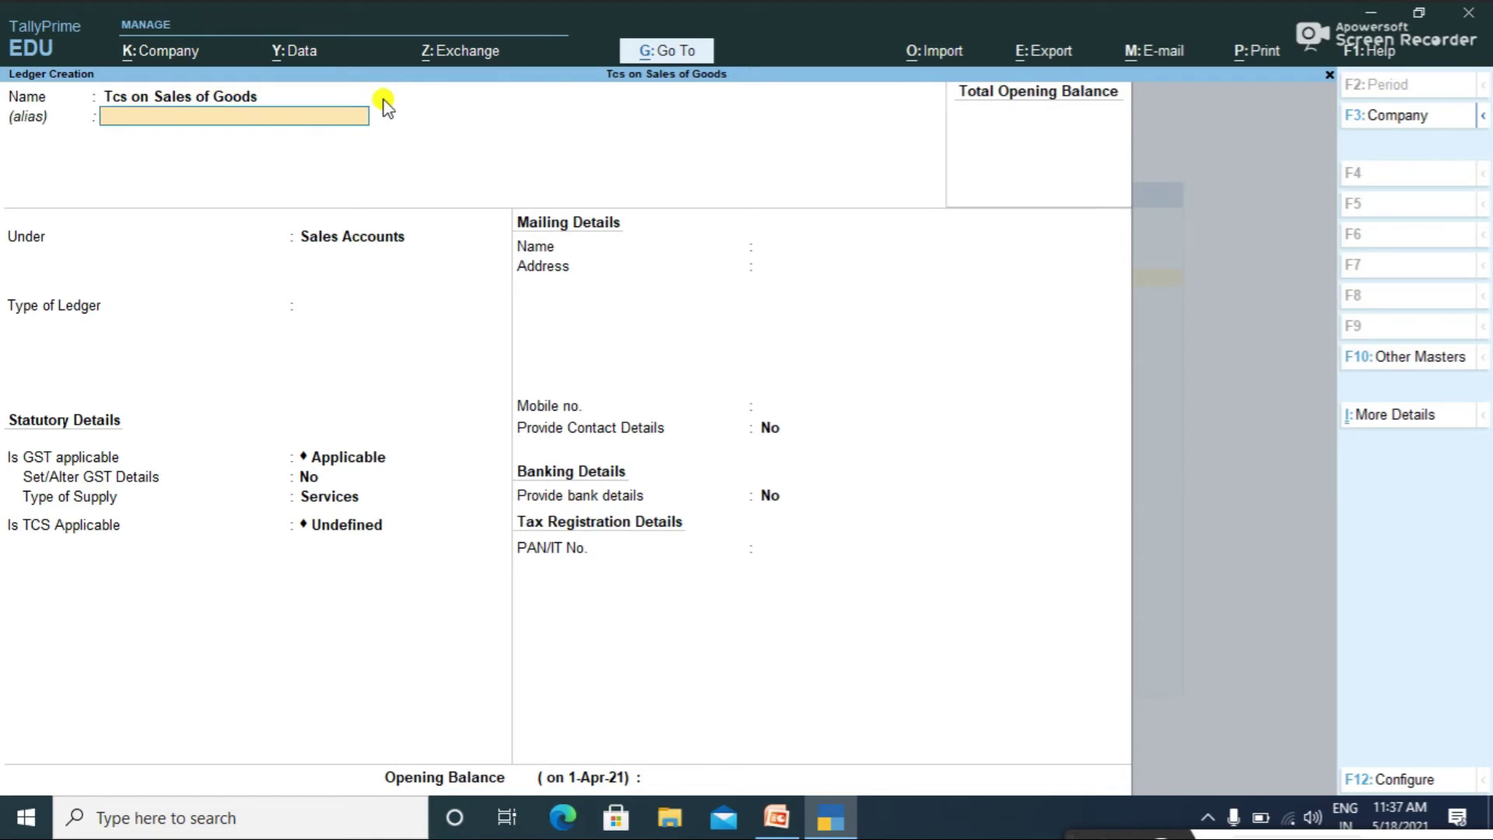
pyautogui.press('Return')
pyautogui.write('Du')
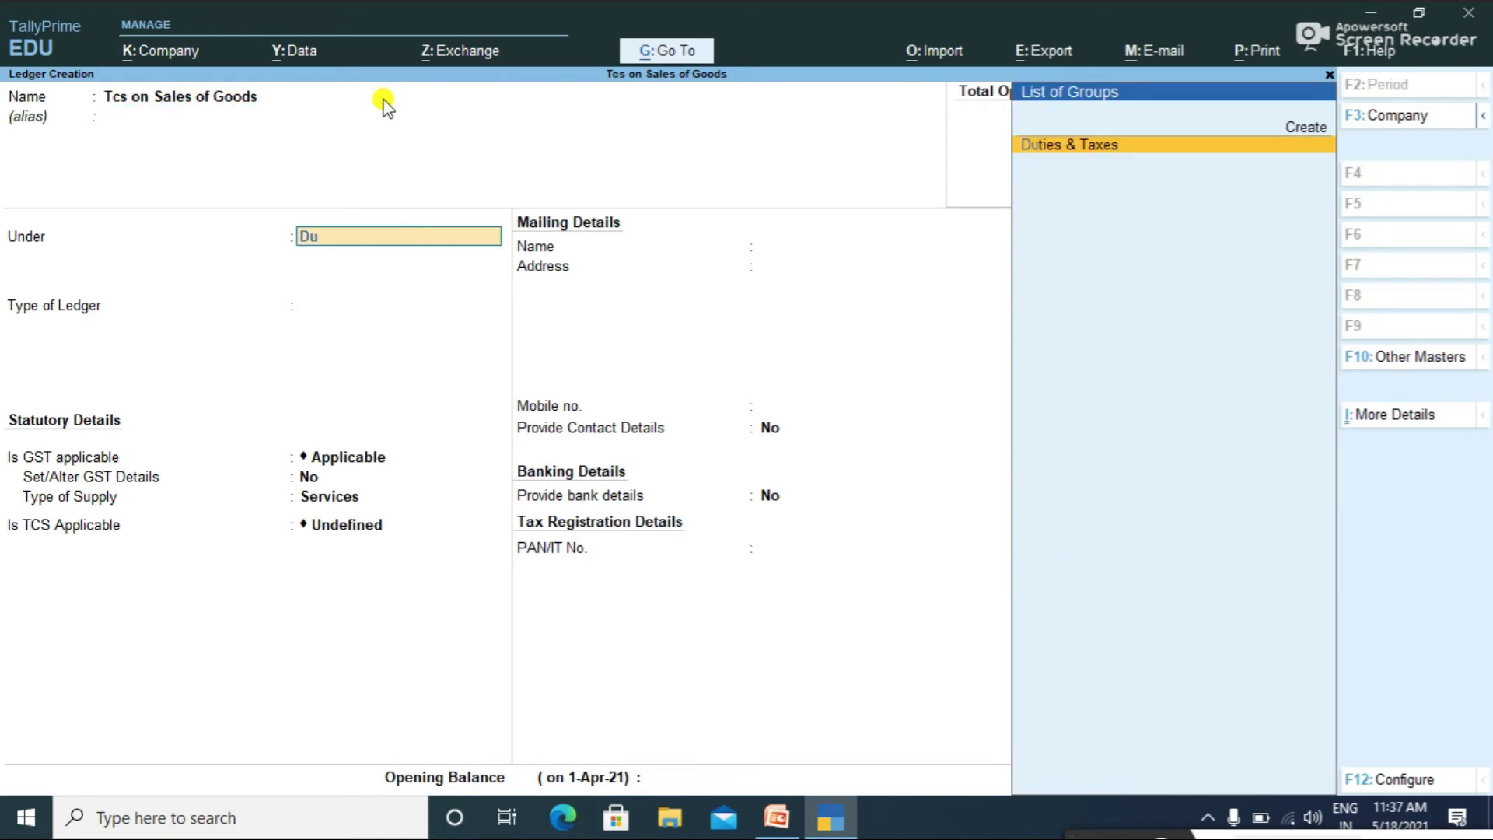
pyautogui.press('Return')
# Step: Set duty type TCS with nature of goods Tcs on Sale of Goods
pyautogui.press('Down')
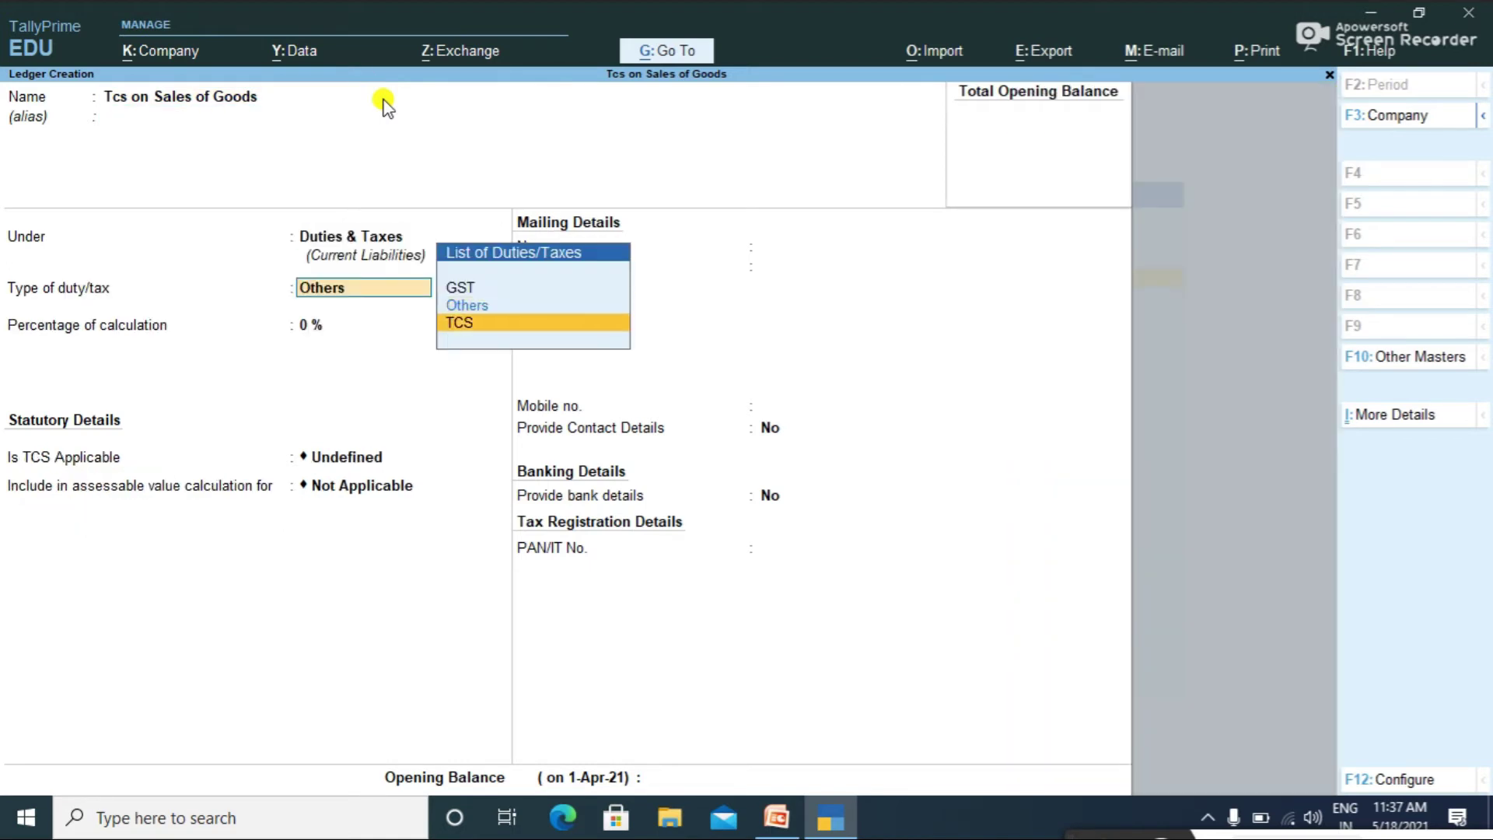
pyautogui.press('Return')
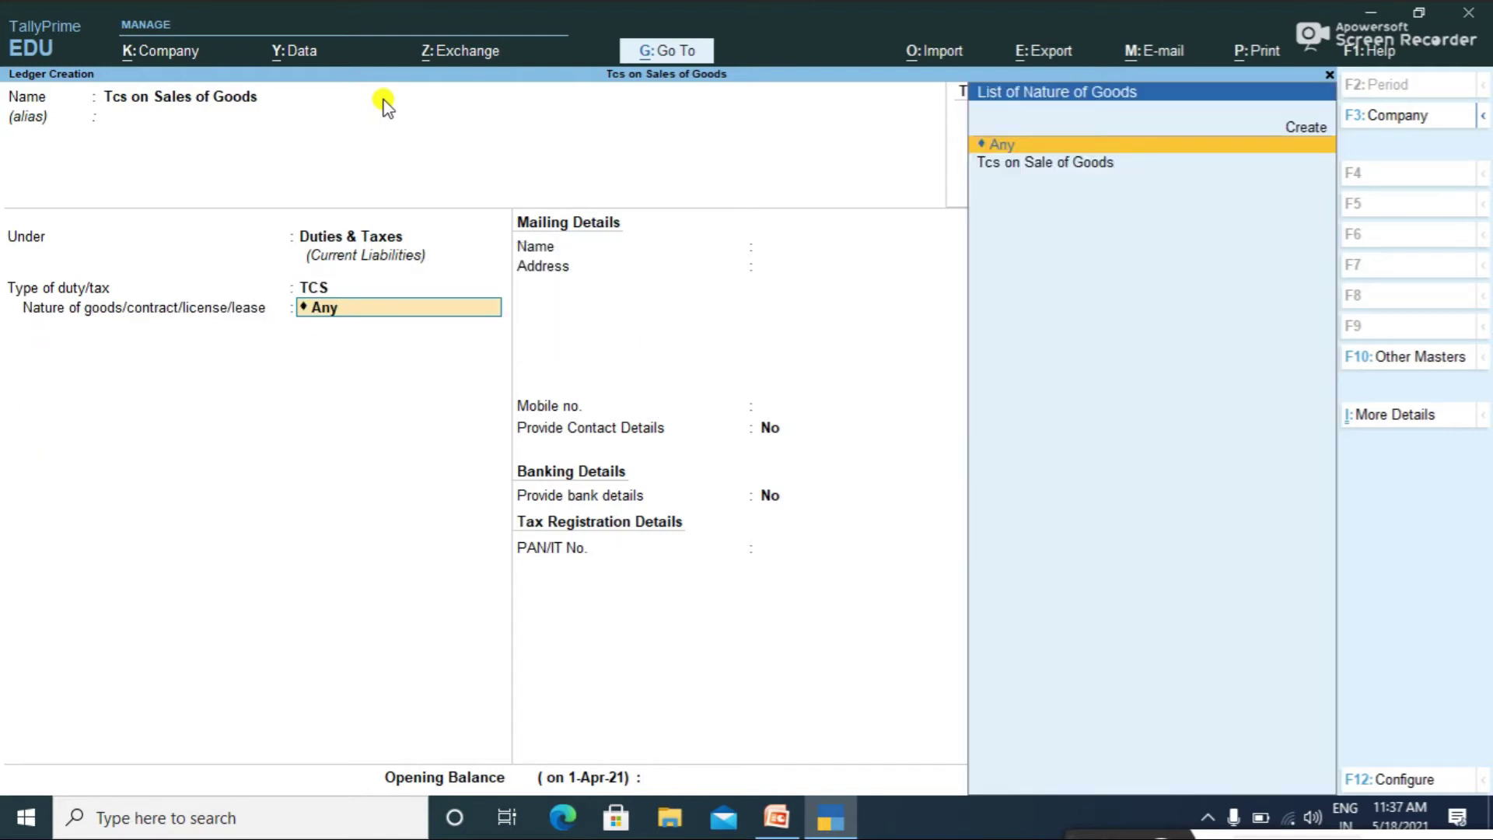
pyautogui.press('Down')
pyautogui.press('Return')
pyautogui.press('Return')
pyautogui.press('Return')
pyautogui.press('Return')
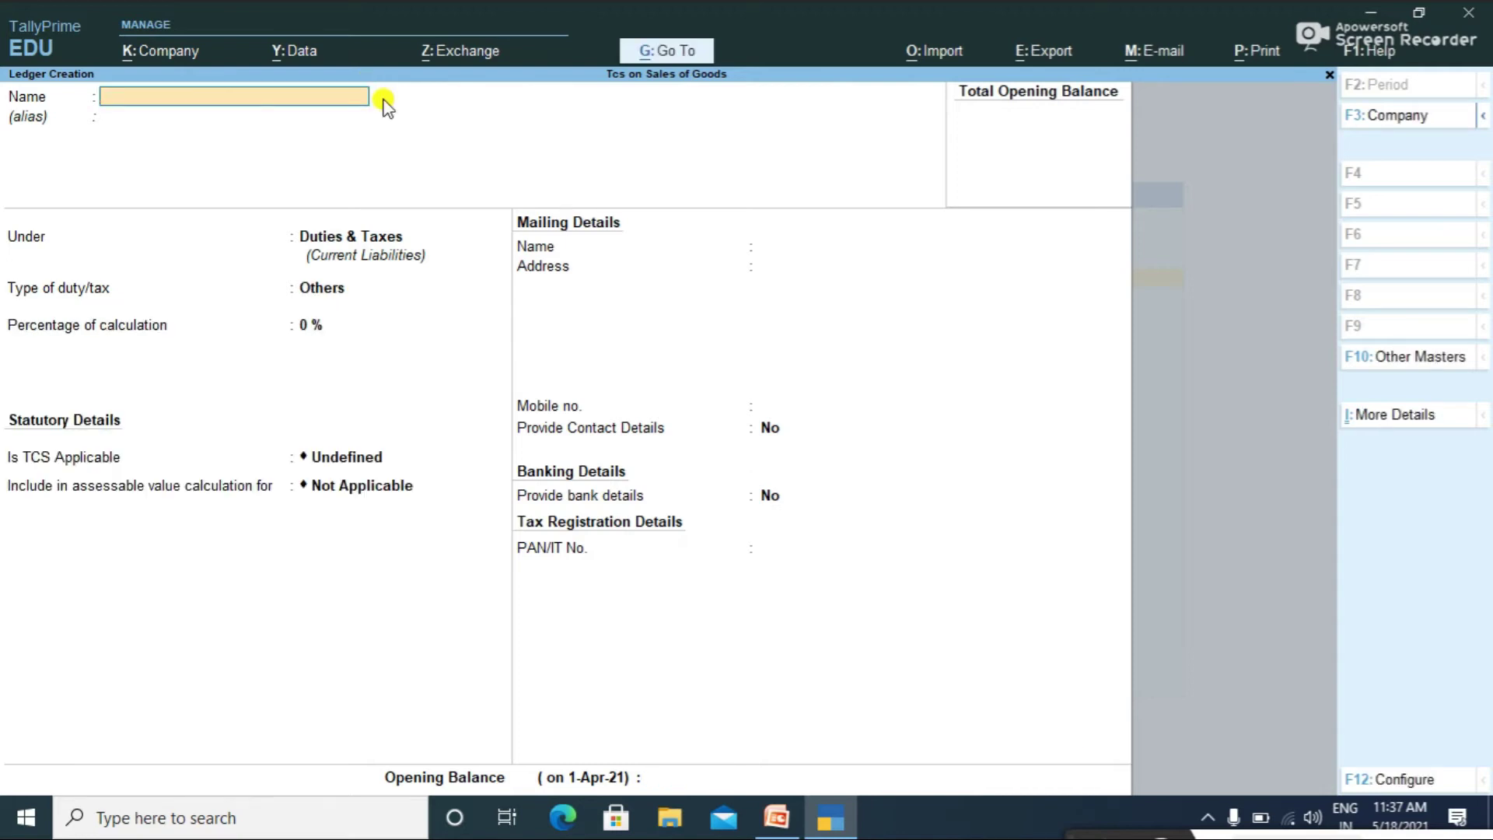
pyautogui.press('Escape')
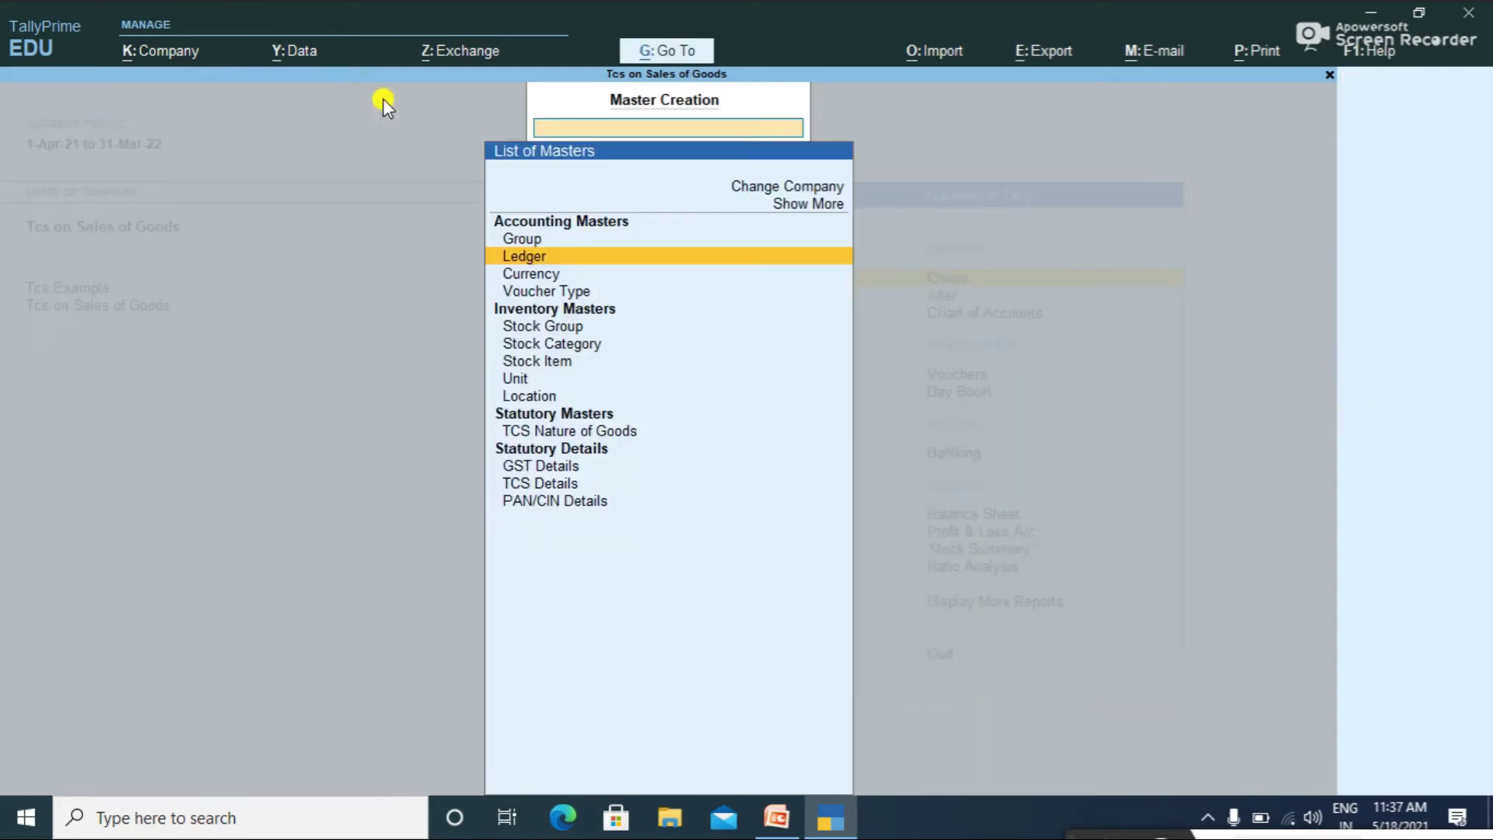
pyautogui.press('Escape')
pyautogui.press('Down')
pyautogui.press('Return')
pyautogui.press('Down')
pyautogui.press('Return')
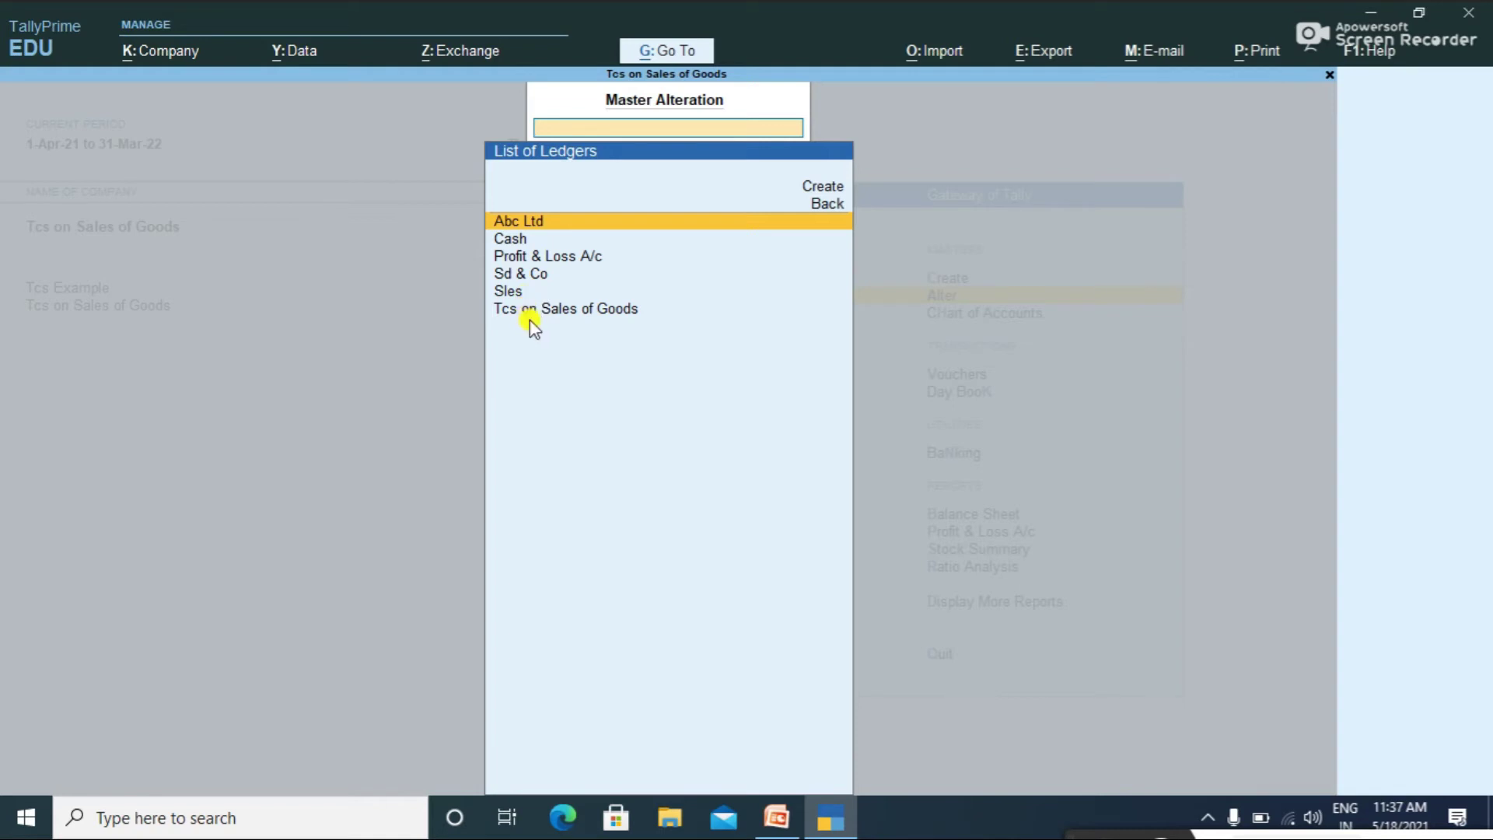
pyautogui.press('Escape')
pyautogui.press('Escape')
pyautogui.press('Up')
pyautogui.press('Return')
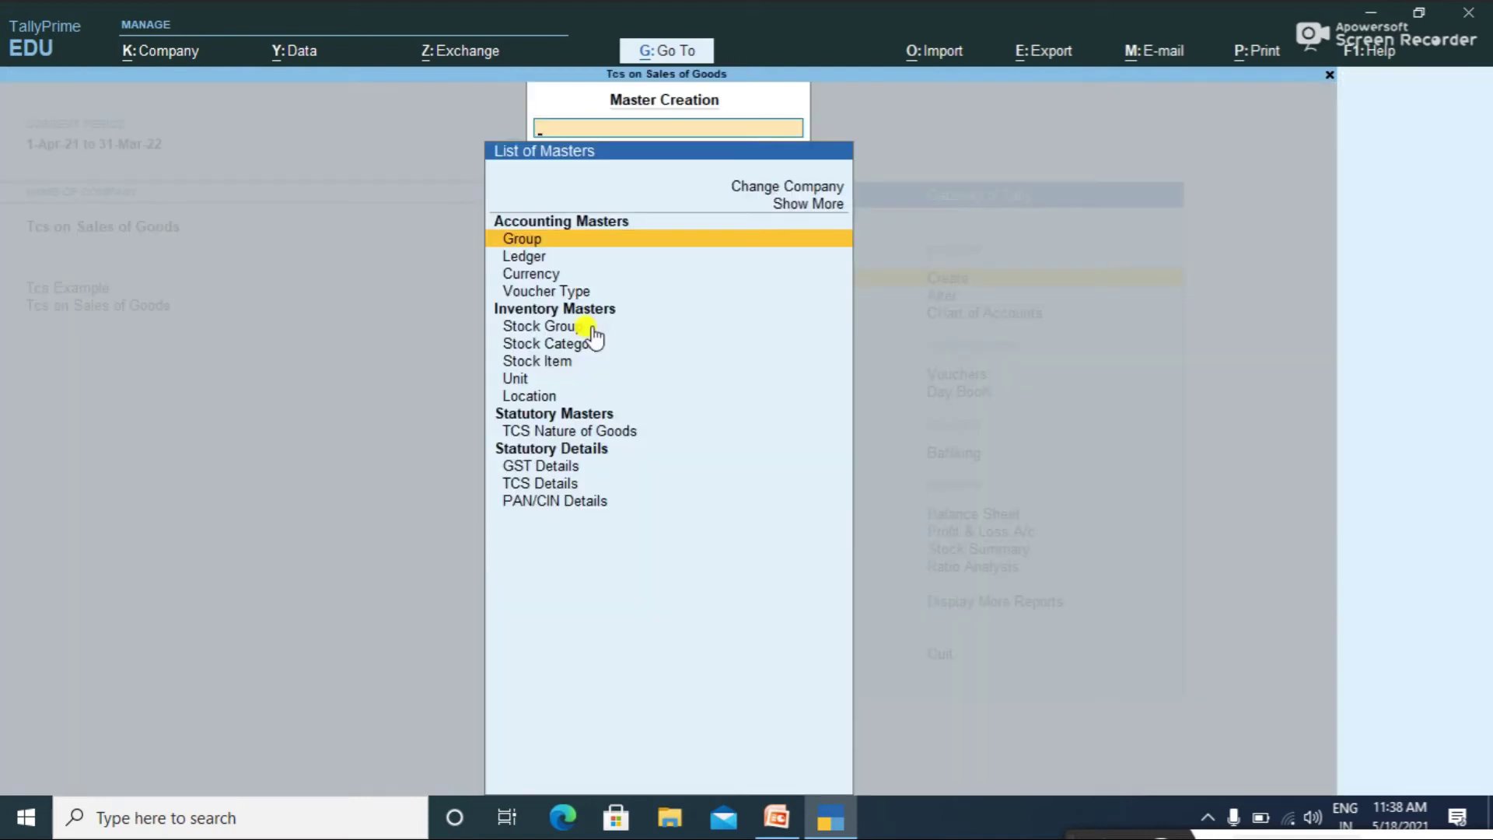
pyautogui.press('Down')
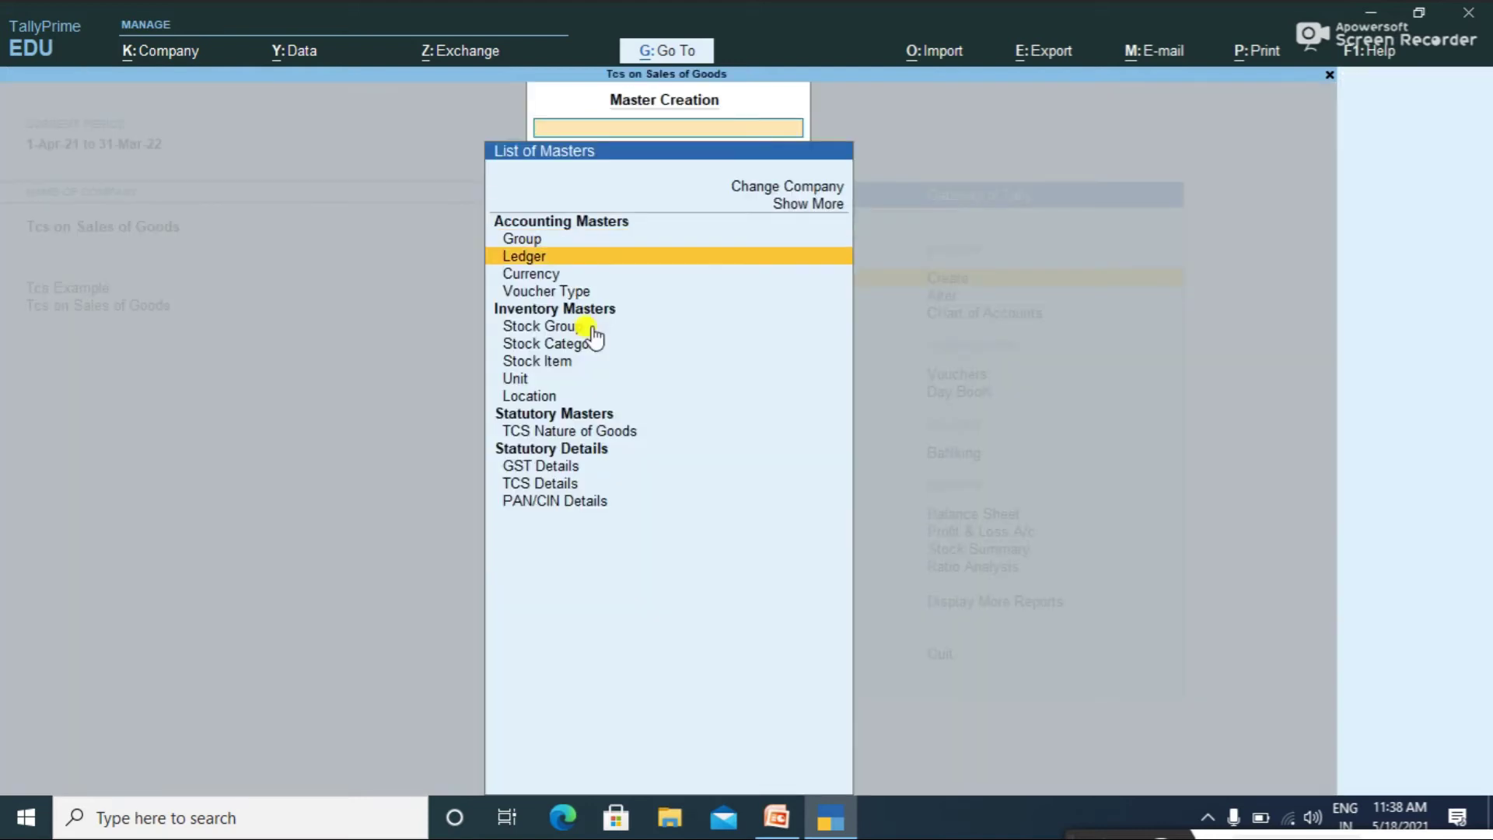
pyautogui.press('Return')
# Step: Create the Cgst ledger as Central Tax, TCS applicable for Tcs on Sale of Goods
pyautogui.write('Cgst')
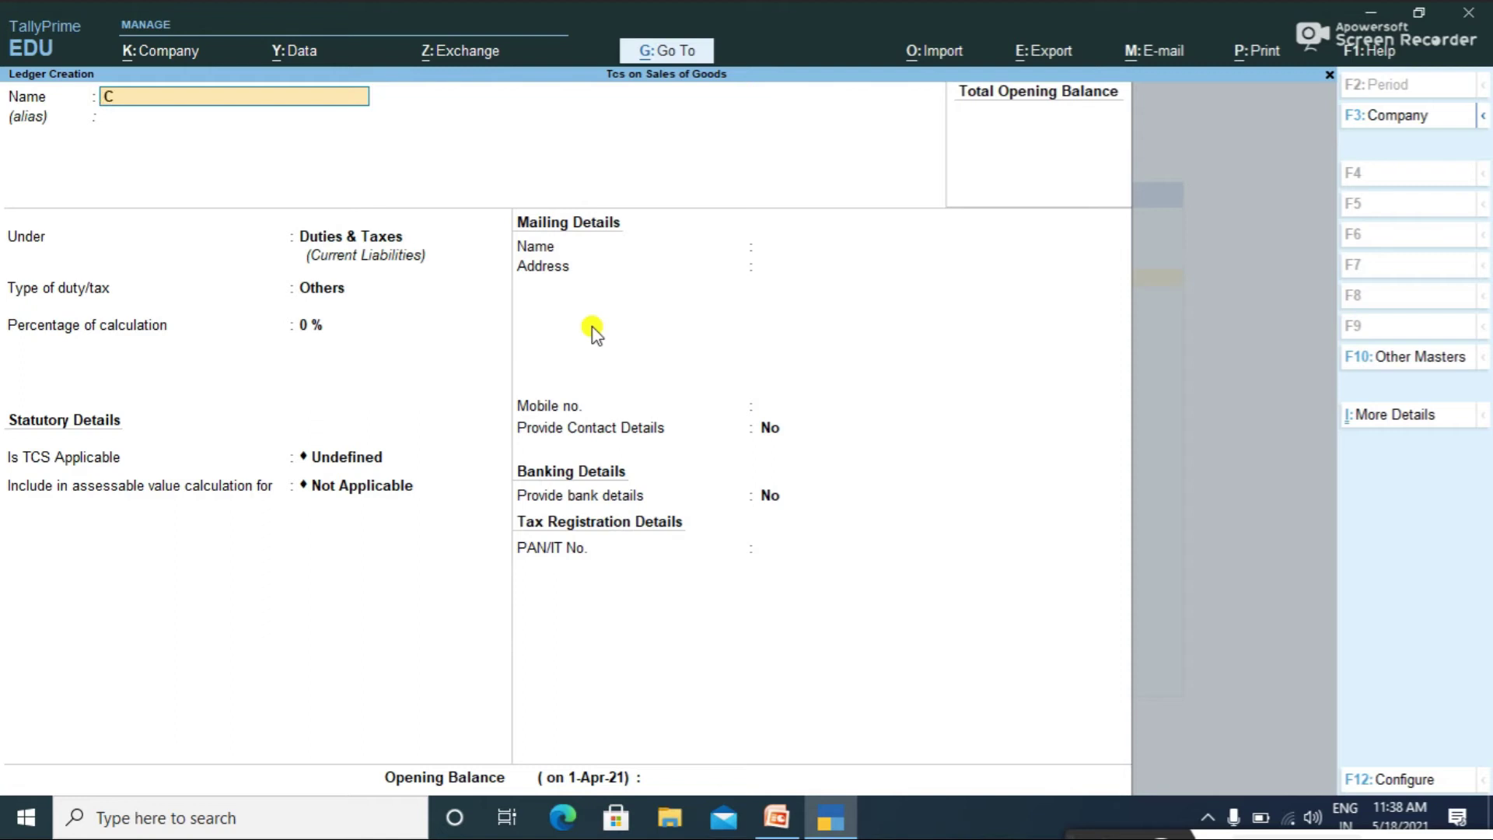
pyautogui.press('Return')
pyautogui.press('Return')
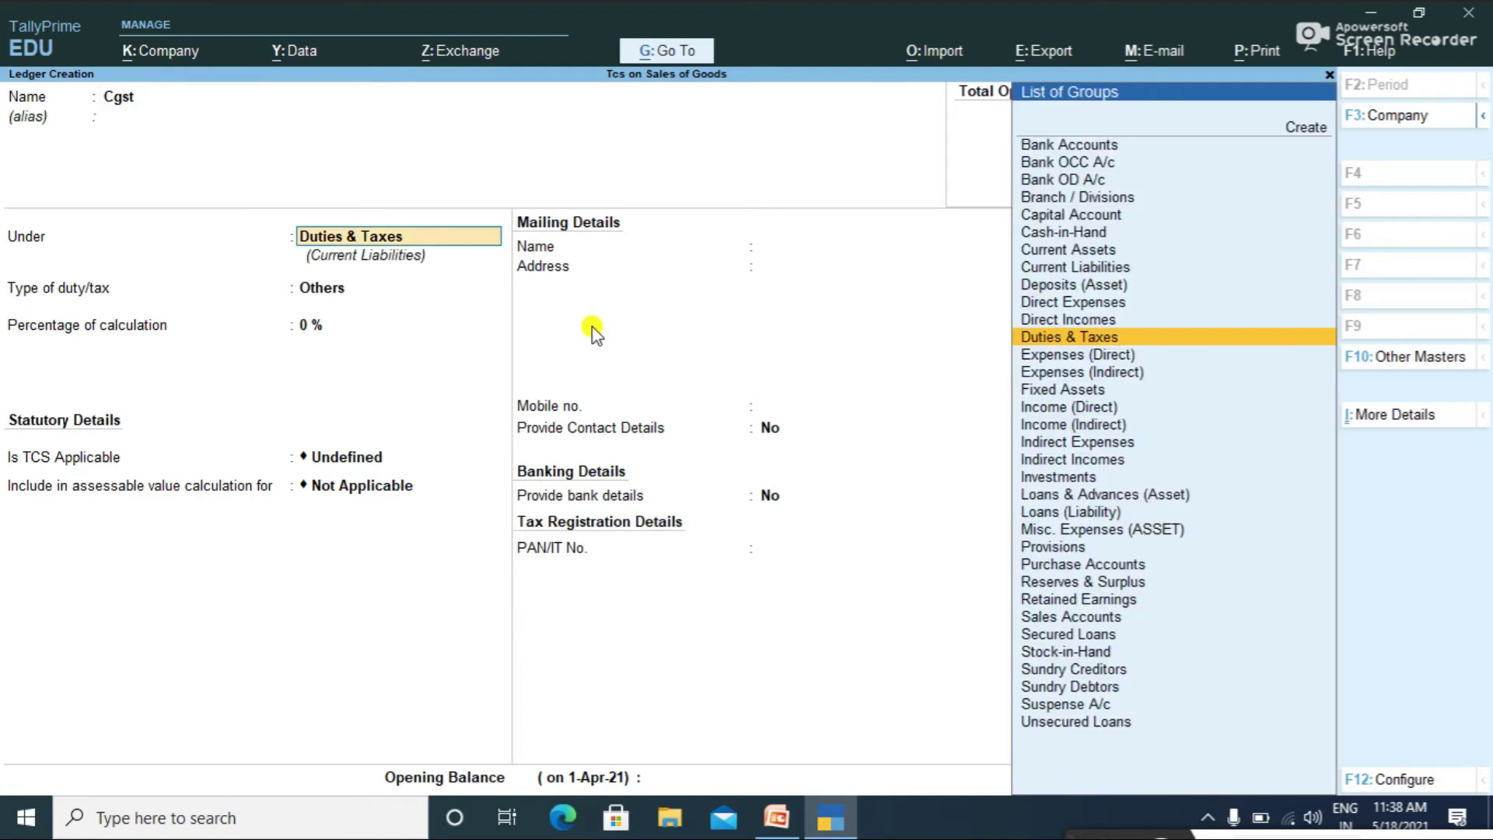
pyautogui.press('Return')
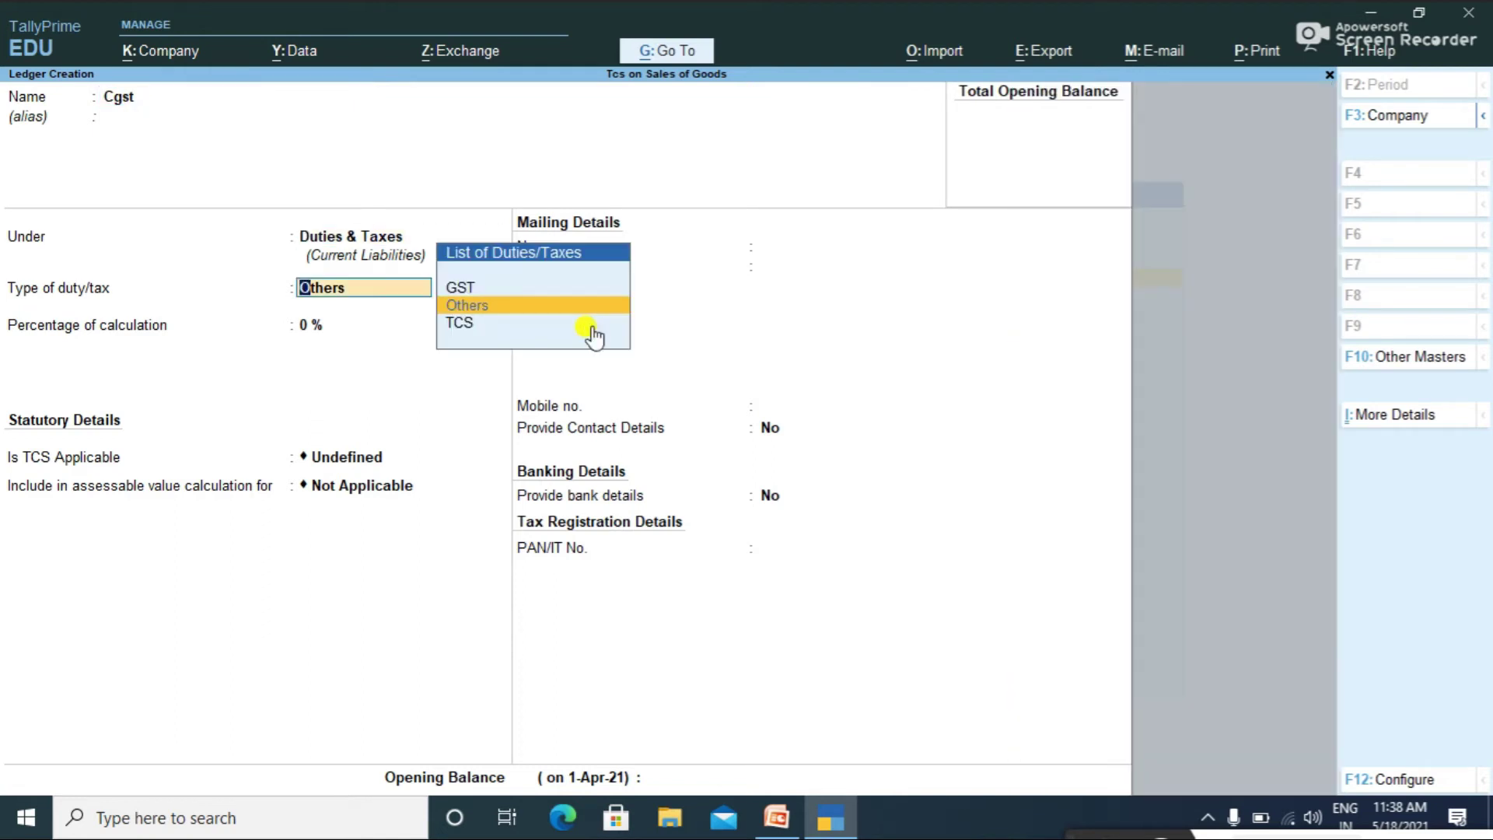
pyautogui.press('Up')
pyautogui.press('Return')
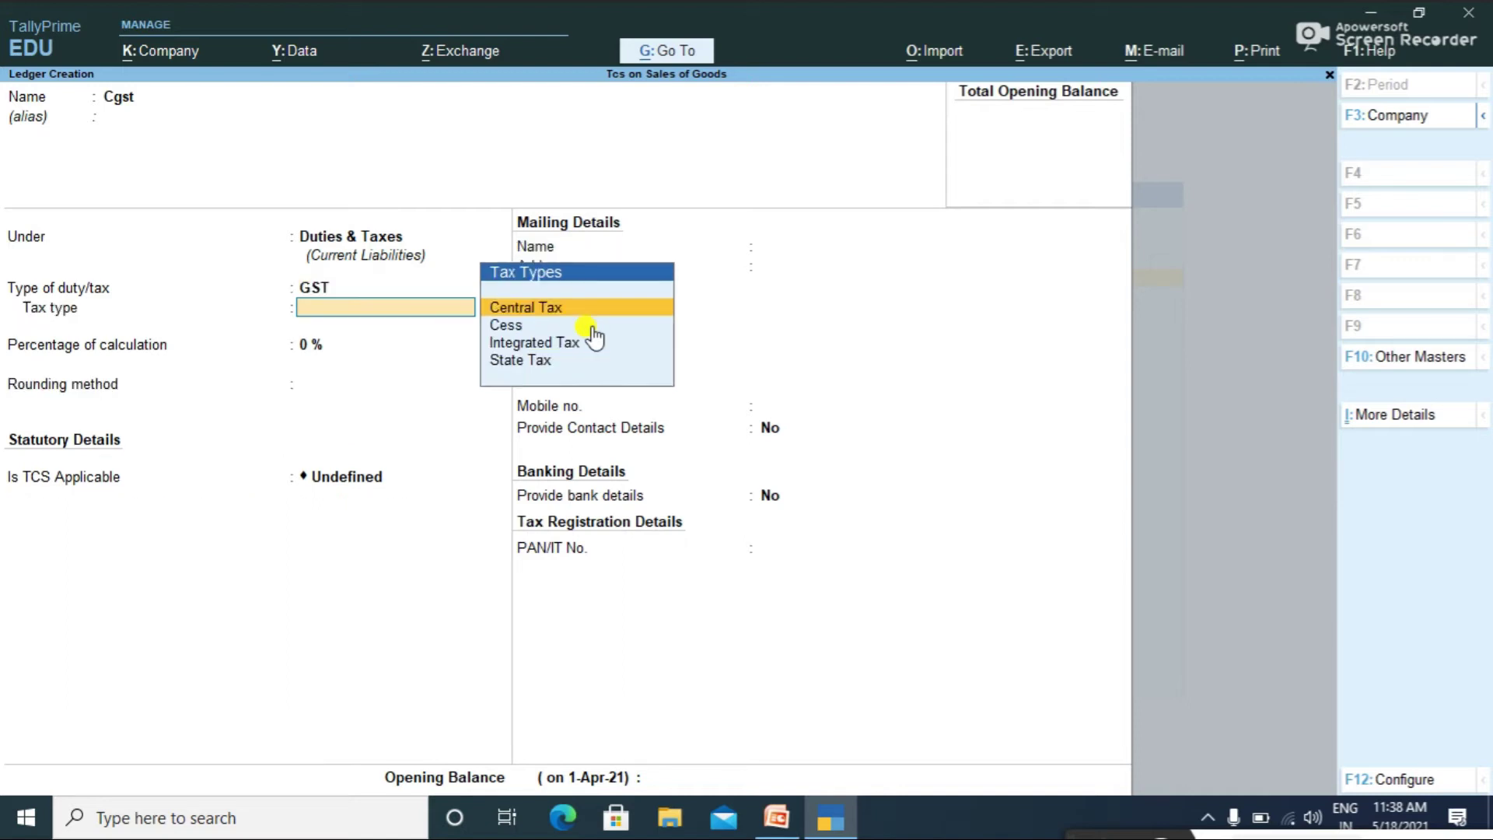
pyautogui.press('Return')
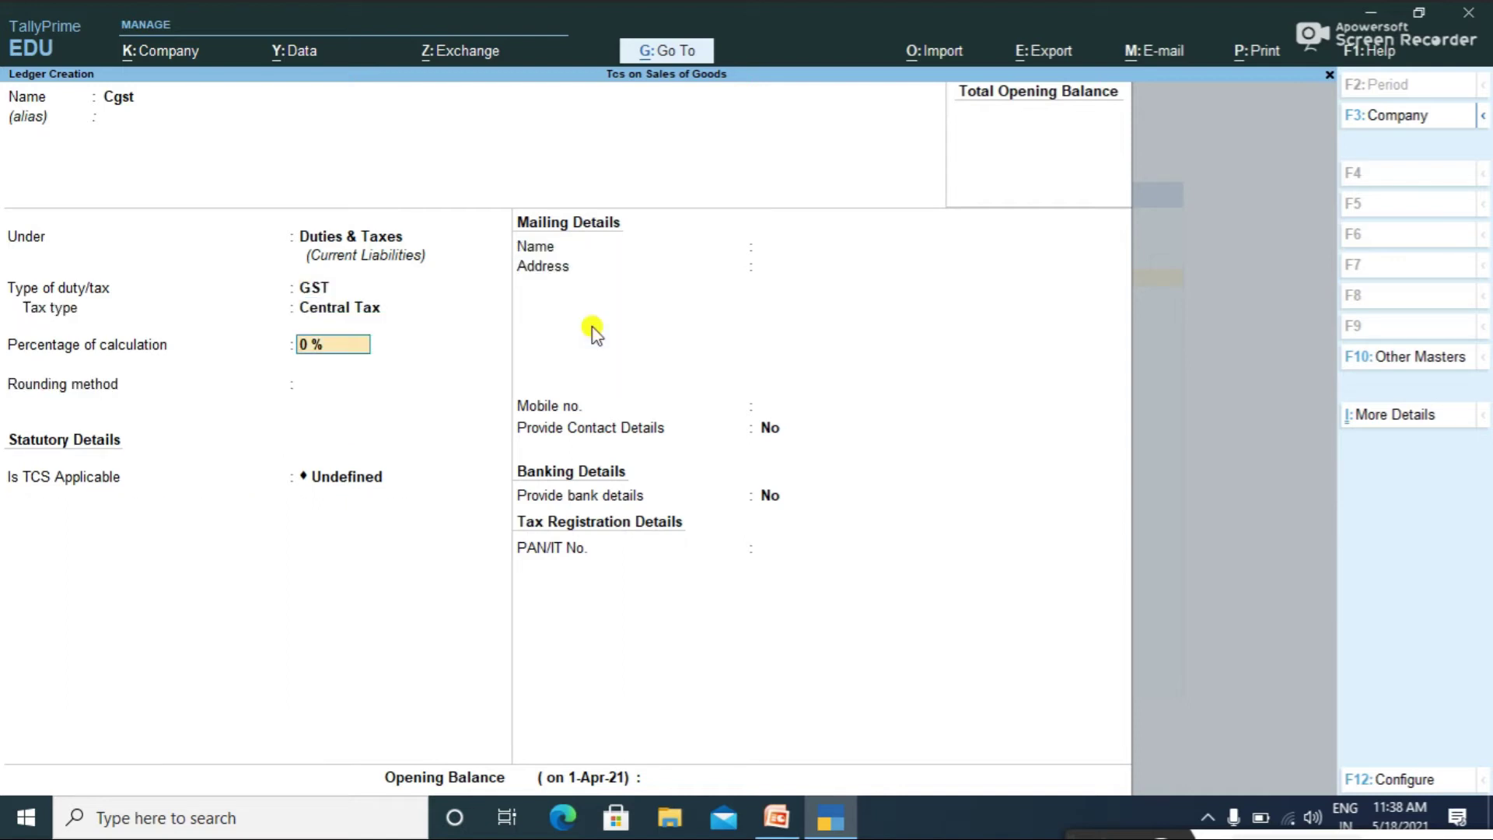
pyautogui.press('Return')
pyautogui.press('Return')
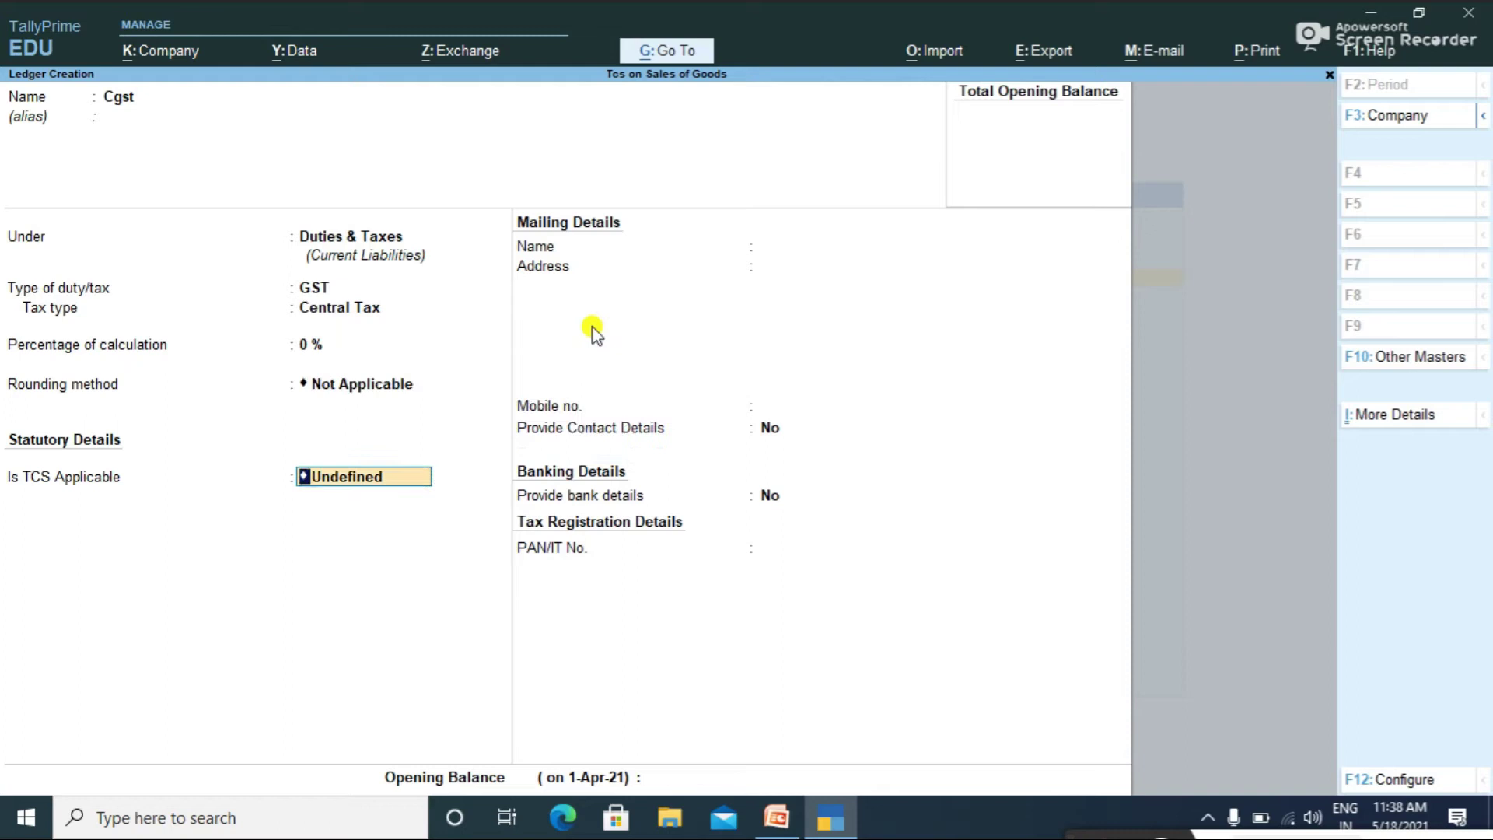
pyautogui.write('A')
pyautogui.press('Return')
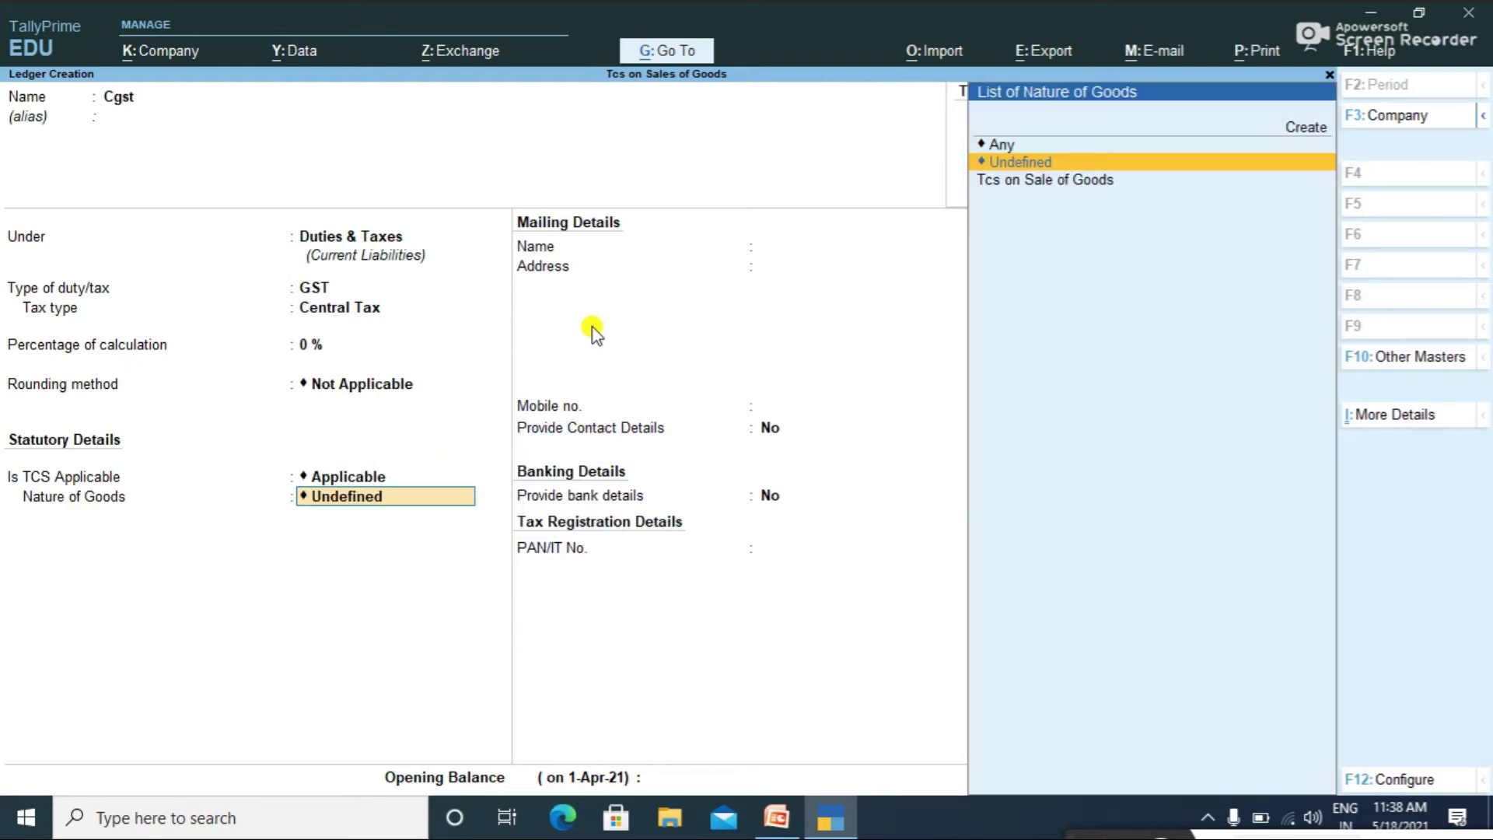
pyautogui.press('Down')
pyautogui.press('Return')
pyautogui.press('Return')
# Step: Save Cgst, then create the Sgst ledger with TCS duty type for Tcs on Sale of Goods
pyautogui.press('Return')
pyautogui.press('Return')
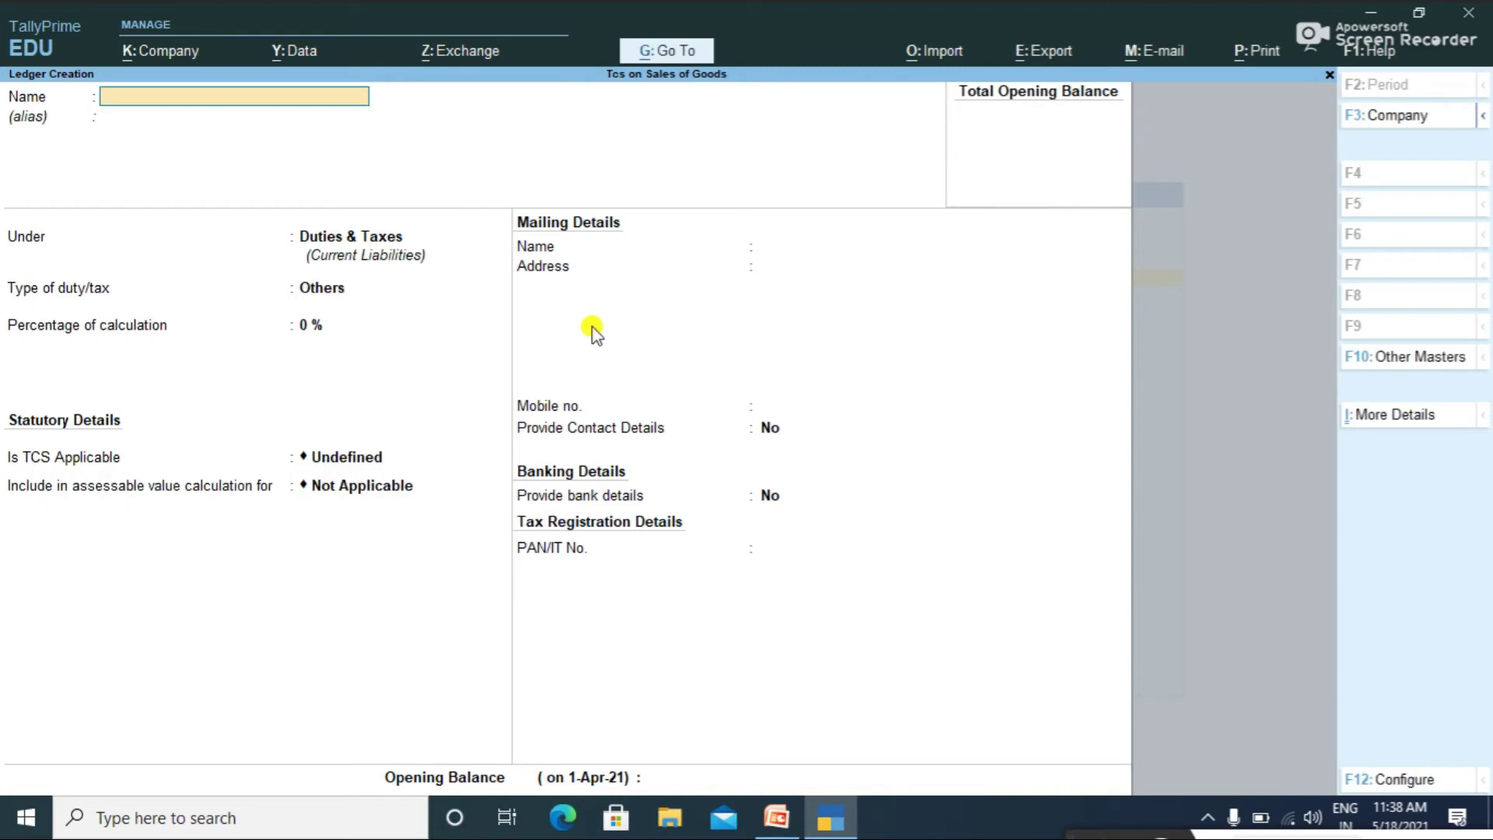
pyautogui.write('Sh')
pyautogui.press('BackSpace')
pyautogui.write('gs')
pyautogui.press('BackSpace')
pyautogui.write('t')
pyautogui.press('Return')
pyautogui.press('Return')
pyautogui.press('Return')
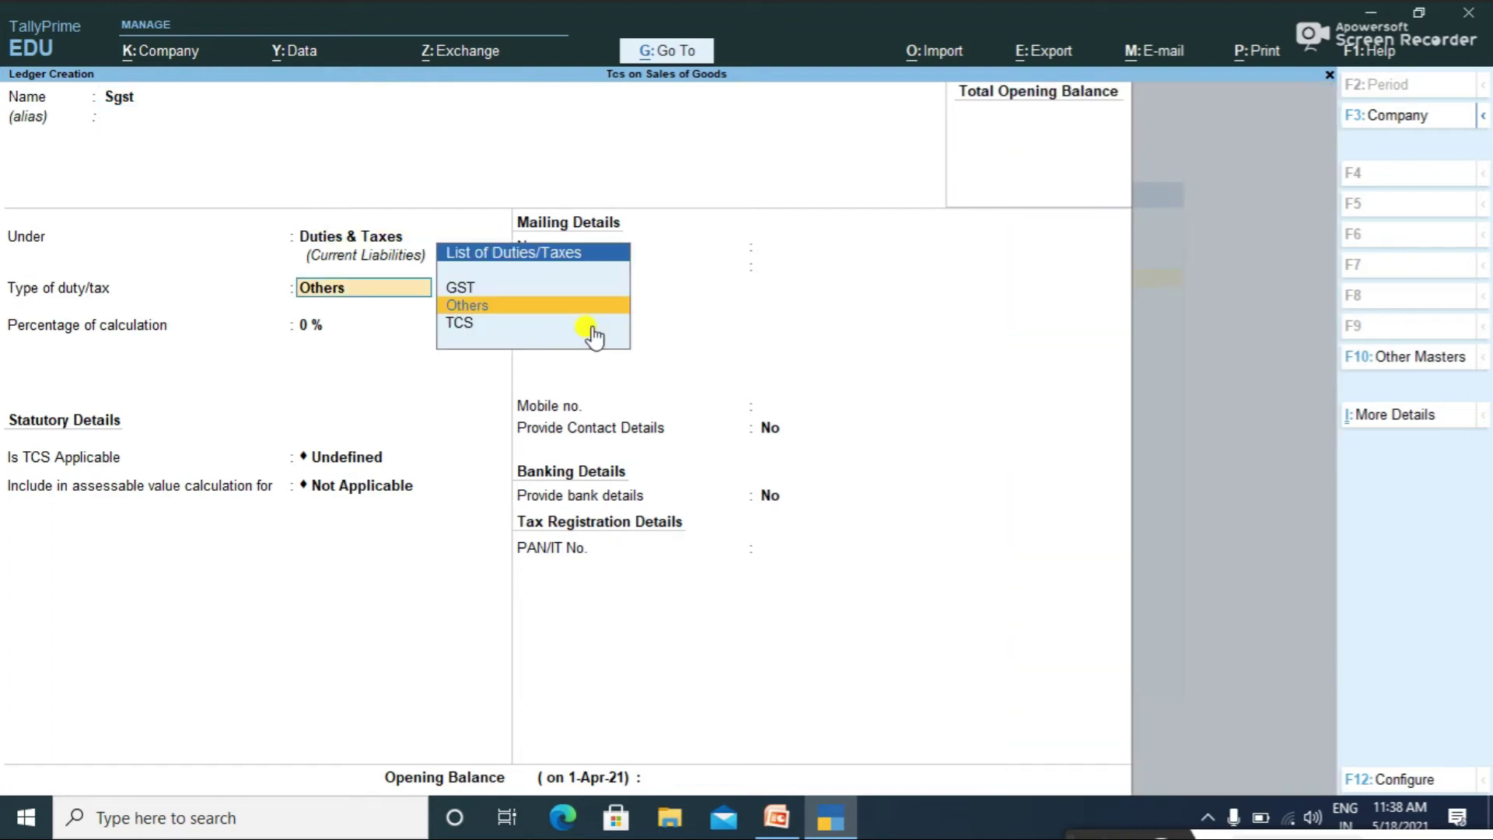
pyautogui.click(595, 333)
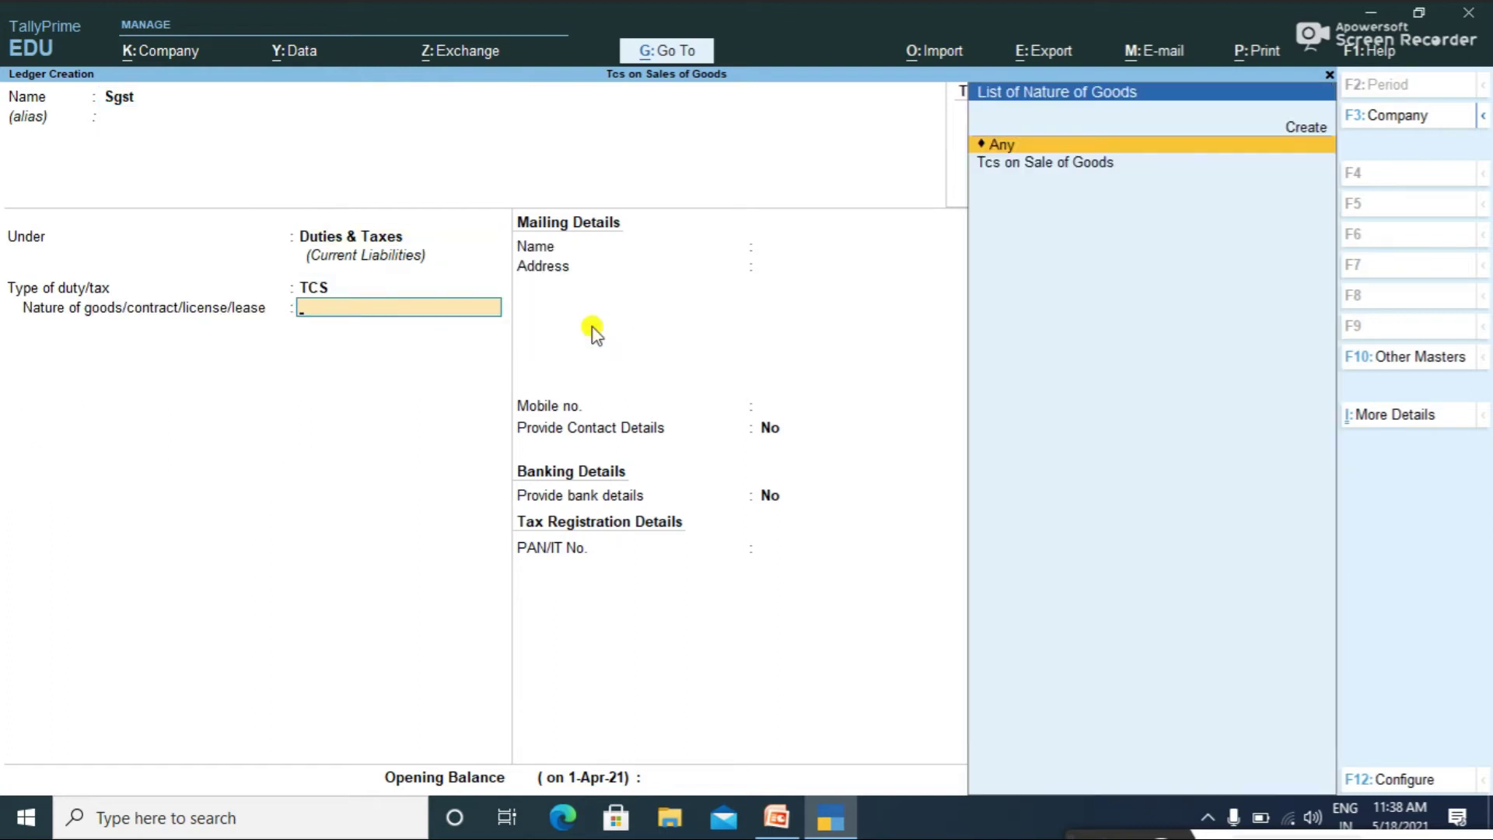
pyautogui.press('Down')
pyautogui.press('Return')
pyautogui.press('Return')
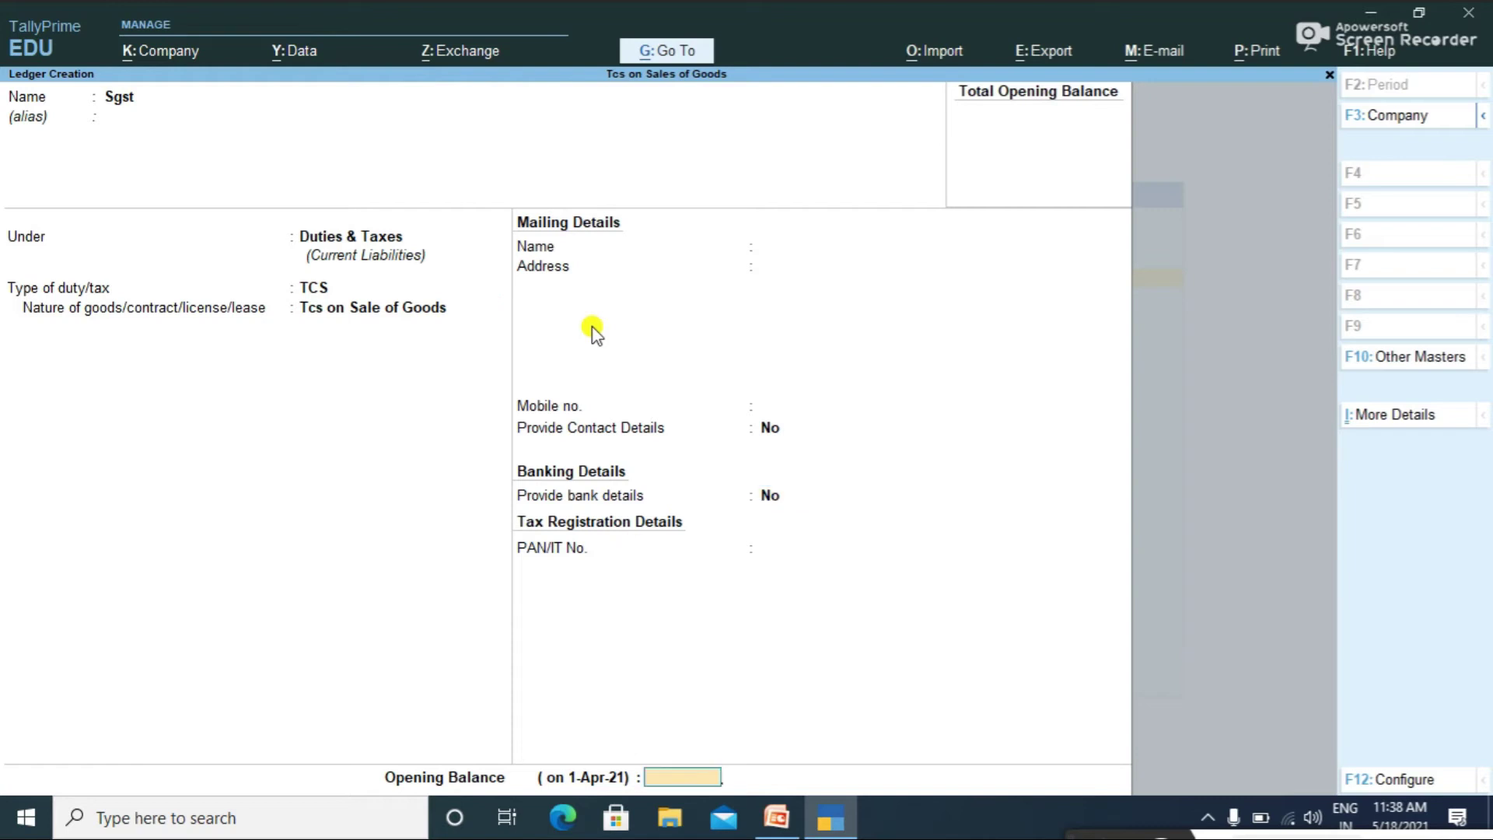
pyautogui.press('Return')
pyautogui.press('Return')
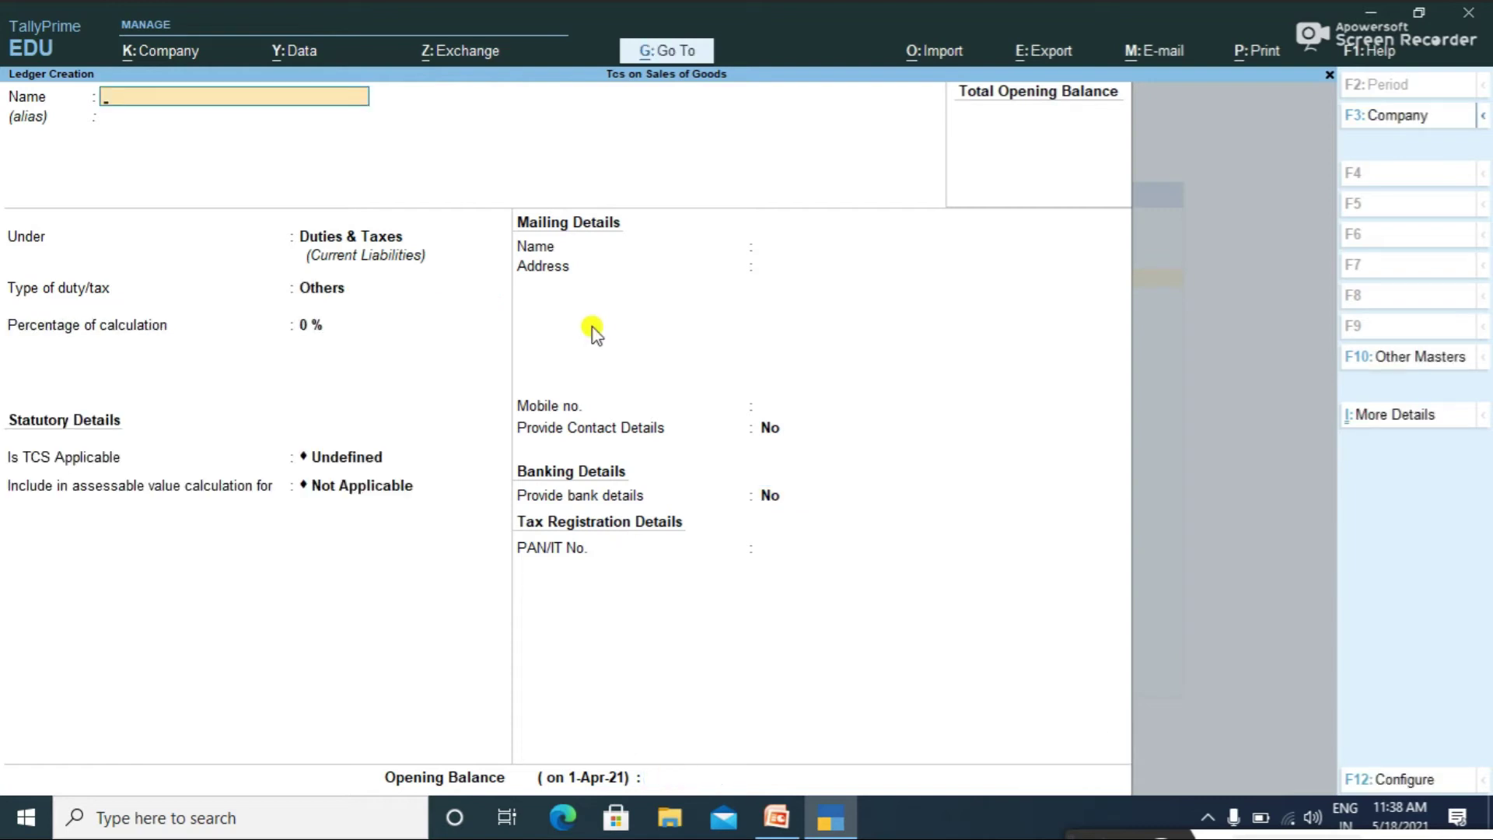
# Step: Return to the Gateway of Tally and choose to alter ledger masters
pyautogui.press('Escape')
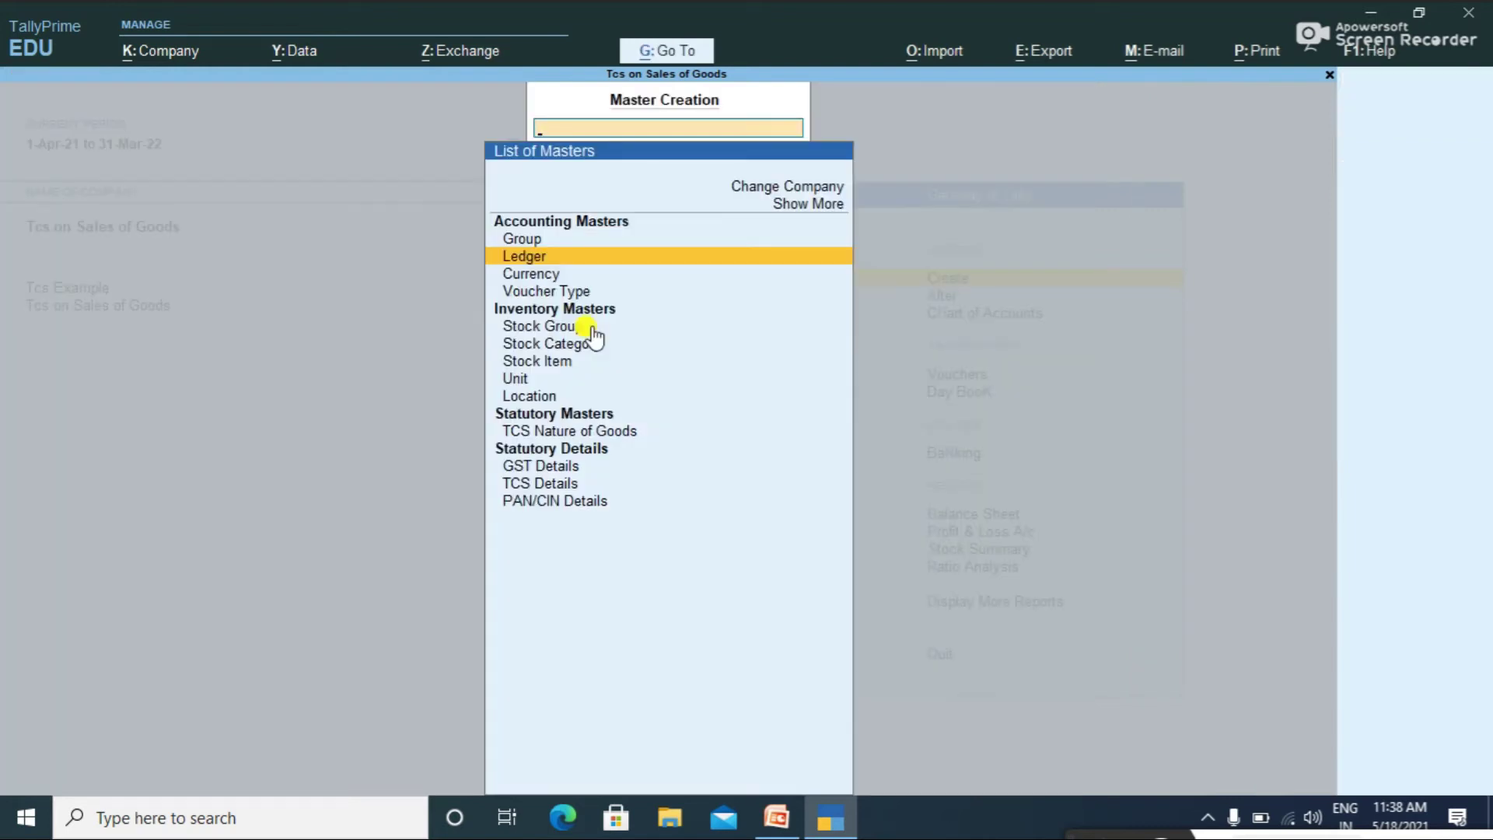
pyautogui.press('Escape')
pyautogui.press('Down')
pyautogui.press('Return')
pyautogui.press('Down')
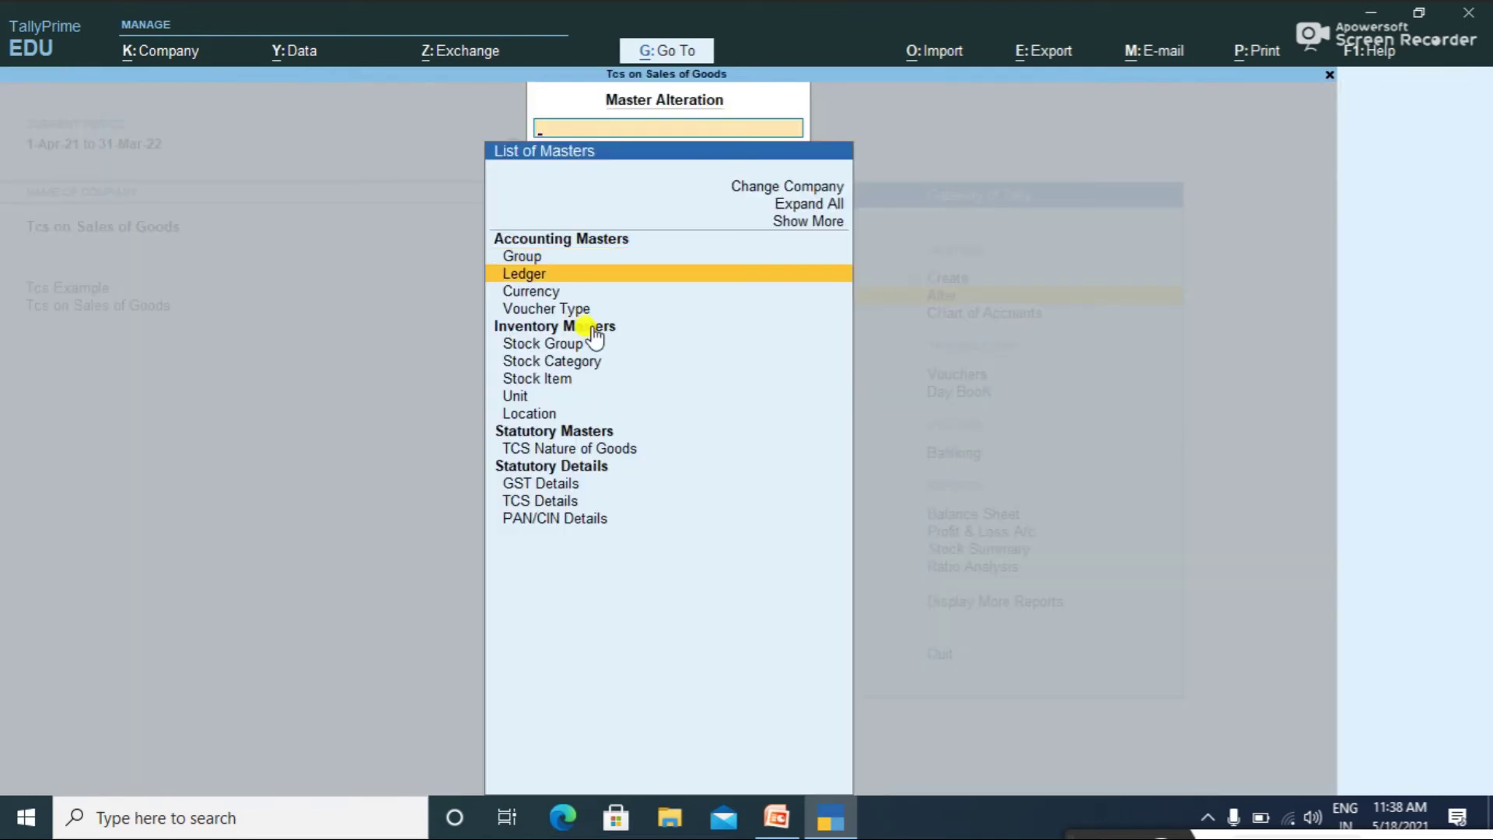
# Step: Review the Cgst and Sgst ledgers, then delete the Sgst ledger
pyautogui.press('Return')
pyautogui.press('Down')
pyautogui.press('Down')
pyautogui.press('Return')
pyautogui.press('Return')
pyautogui.press('Return')
pyautogui.press('Return')
pyautogui.press('Return')
pyautogui.press('Return')
pyautogui.press('Return')
pyautogui.press('Return')
pyautogui.press('Return')
pyautogui.press('Return')
pyautogui.press('Return')
pyautogui.press('Return')
pyautogui.press('Return')
pyautogui.press('Return')
pyautogui.press('Return')
pyautogui.press('Escape')
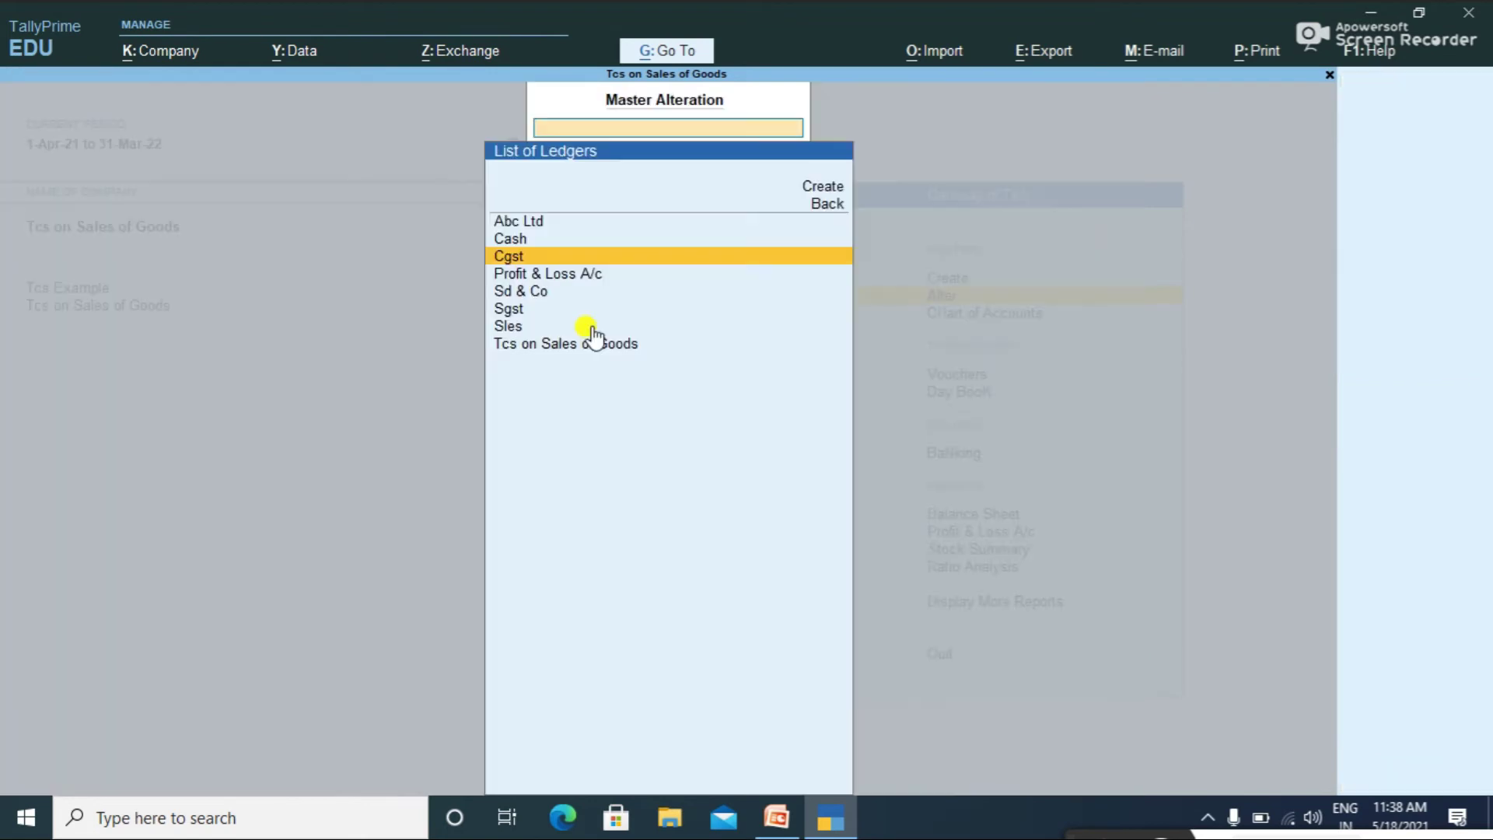
pyautogui.press('Down')
pyautogui.press('Down')
pyautogui.press('Down')
pyautogui.press('Return')
pyautogui.press('Return')
pyautogui.press('Return')
pyautogui.press('Return')
pyautogui.press('Return')
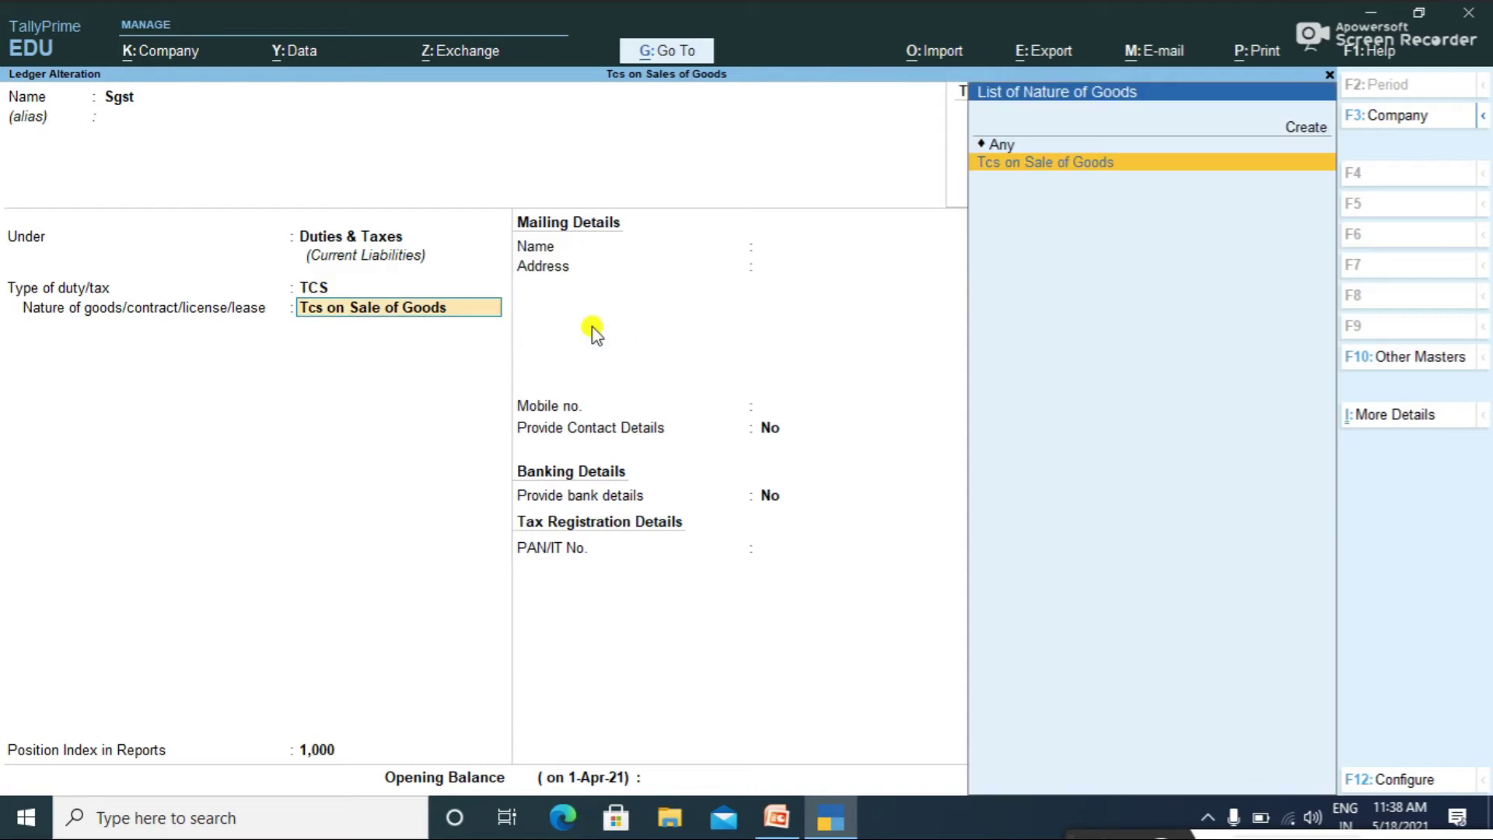
pyautogui.press('BackSpace')
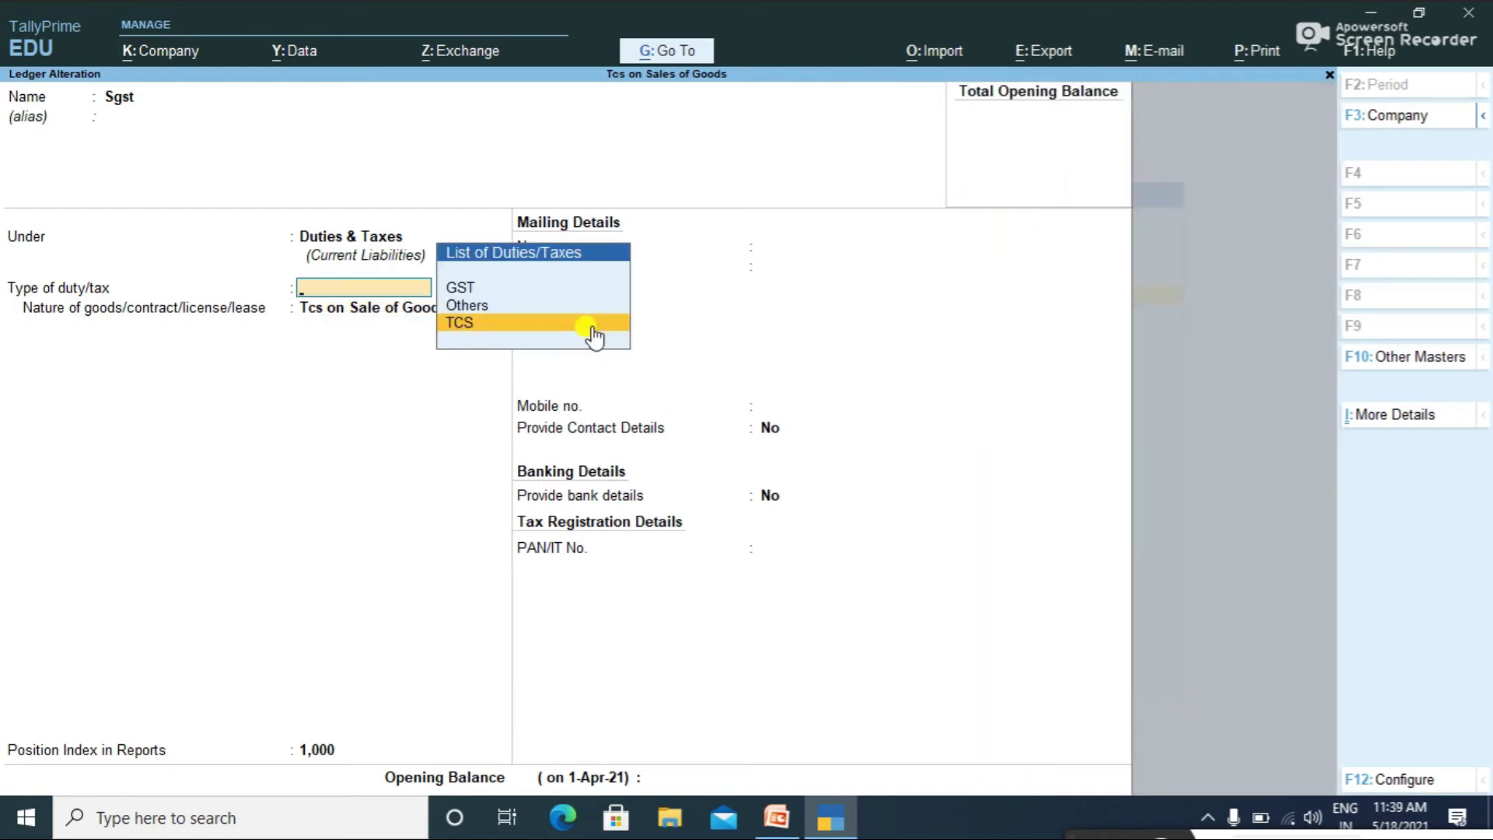
pyautogui.press('Escape')
pyautogui.press('Escape')
pyautogui.press('Return')
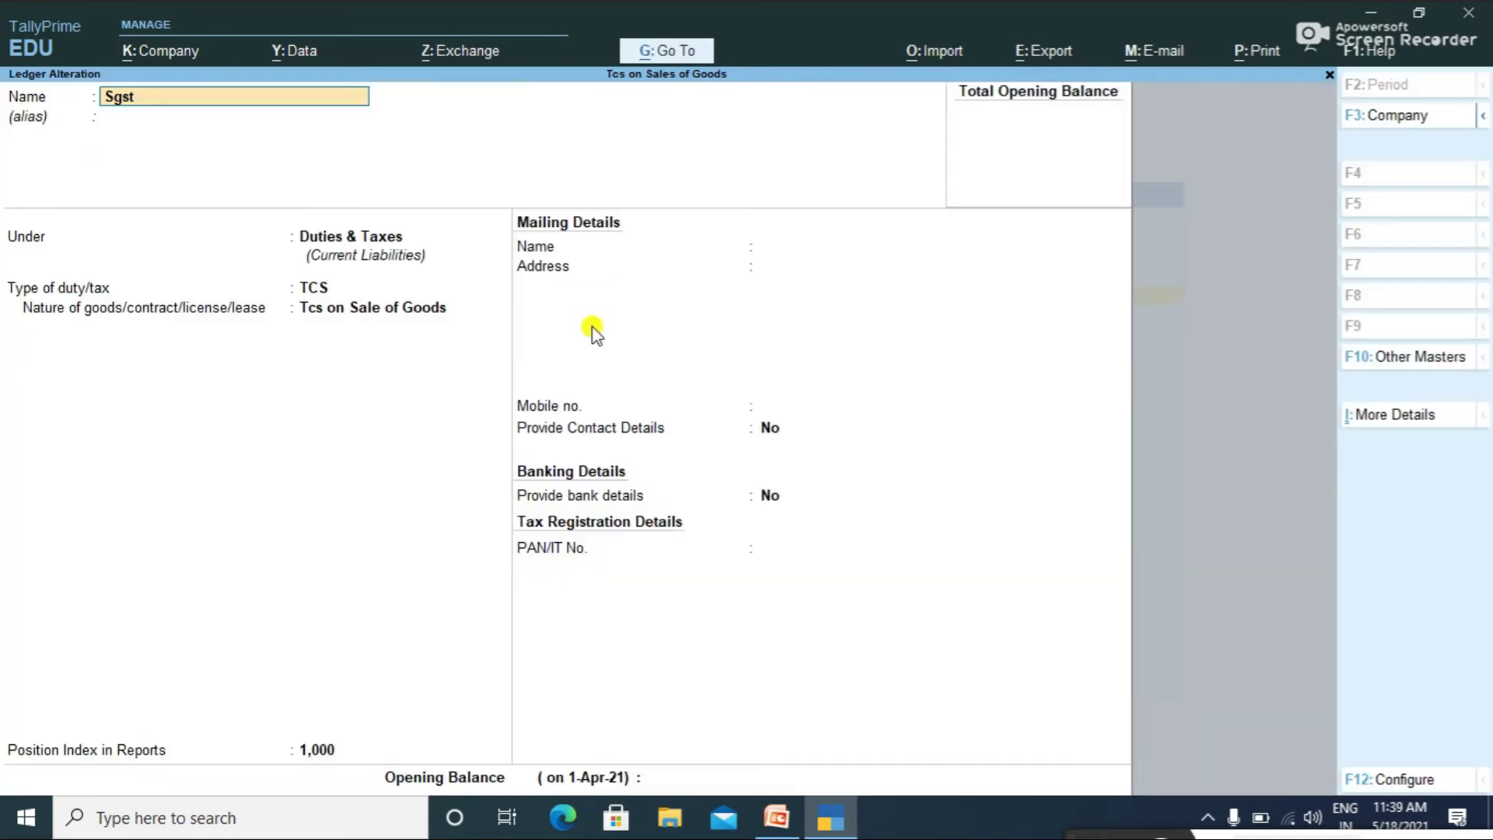
pyautogui.hotkey('alt', 'd')
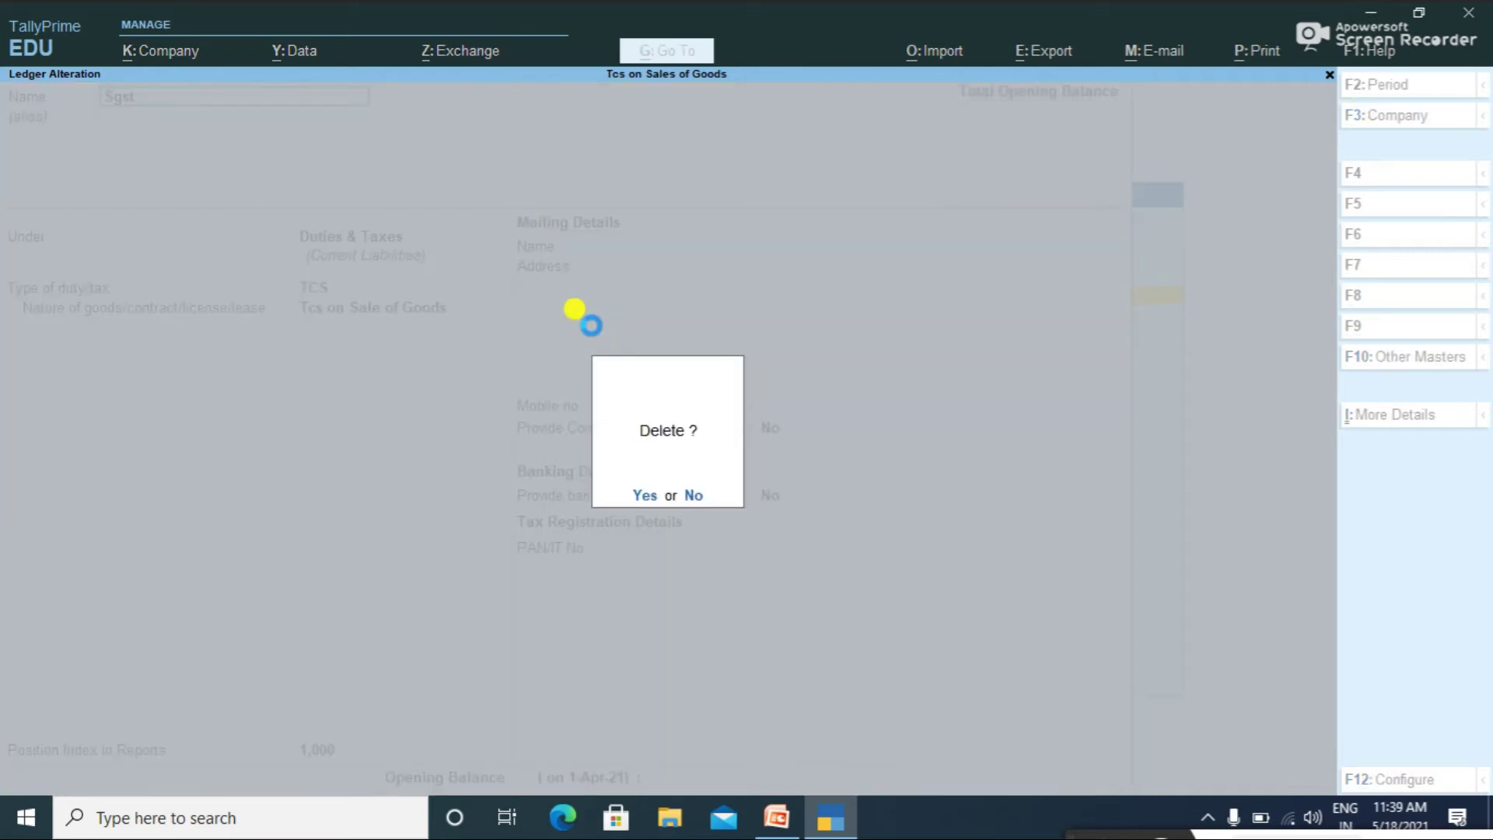
pyautogui.press('y')
# Step: Go back to the Gateway and start a new ledger creation form
pyautogui.press('Escape')
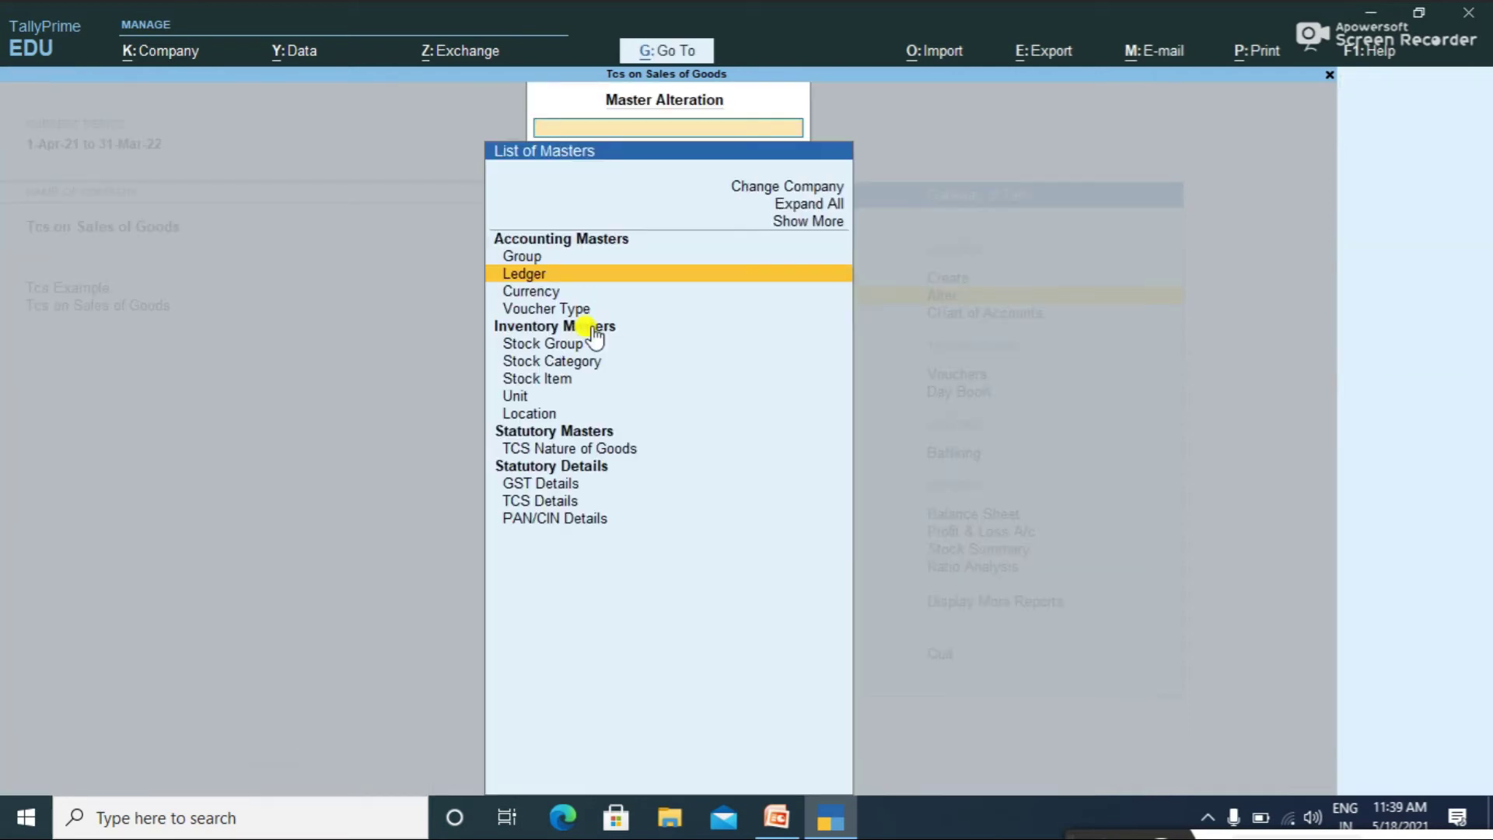
pyautogui.press('Escape')
pyautogui.press('c')
pyautogui.press('Down')
pyautogui.press('Return')
# Step: Name the ledger Sgst under Duties & Taxes, with GST duty type and State Tax
pyautogui.write('S')
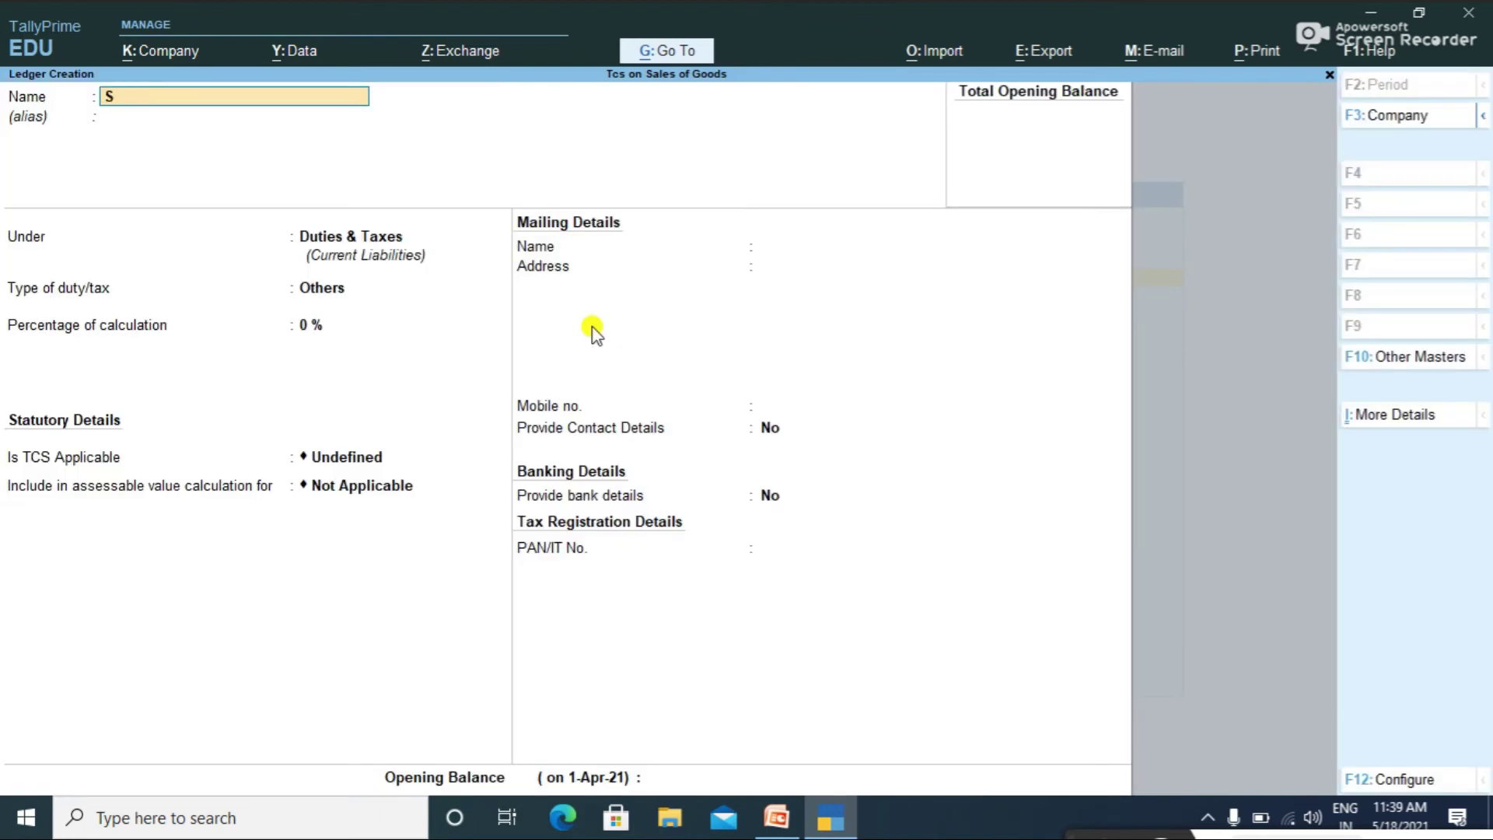
pyautogui.write('gst')
pyautogui.press('Return')
pyautogui.press('Return')
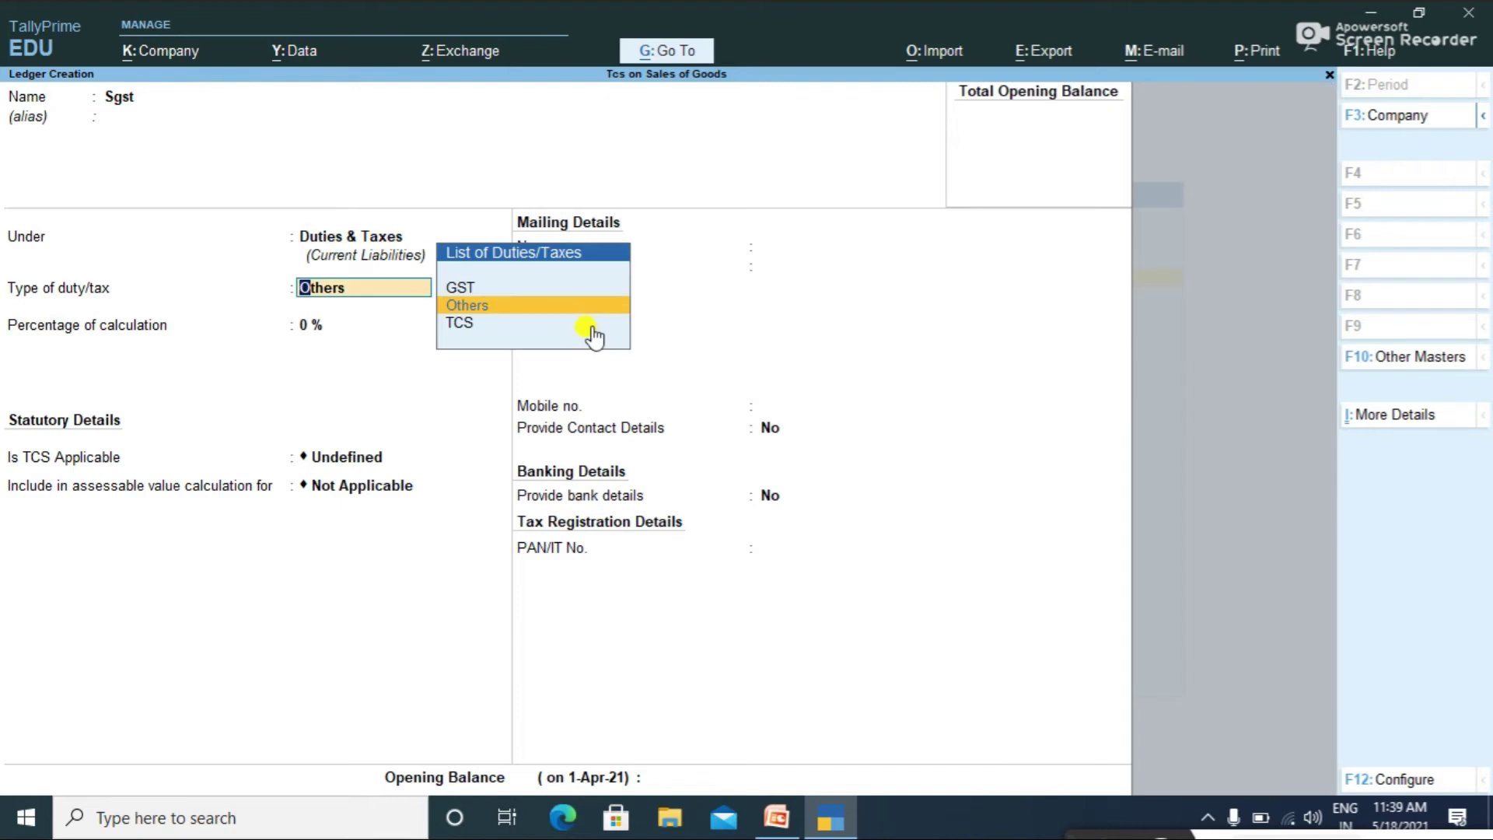
pyautogui.press('Up')
pyautogui.press('Return')
pyautogui.press('Down')
pyautogui.press('Down')
pyautogui.press('Down')
pyautogui.press('Return')
# Step: Make Sgst TCS-applicable for Tcs on Sale of Goods and save it
pyautogui.press('Return')
pyautogui.press('Return')
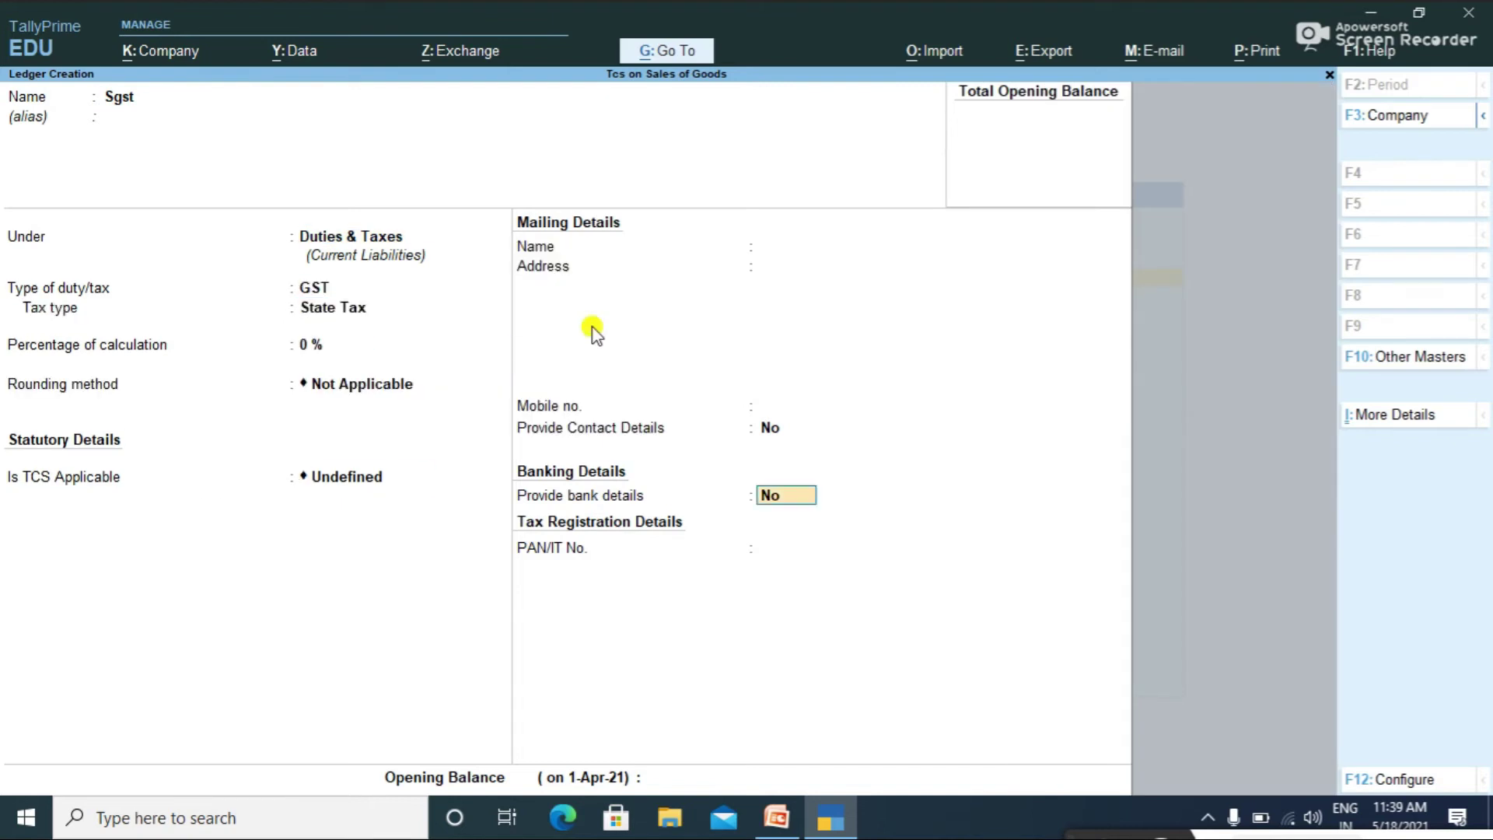
pyautogui.press('Return')
pyautogui.press('Up')
pyautogui.press('Up')
pyautogui.press('Return')
pyautogui.press('Down')
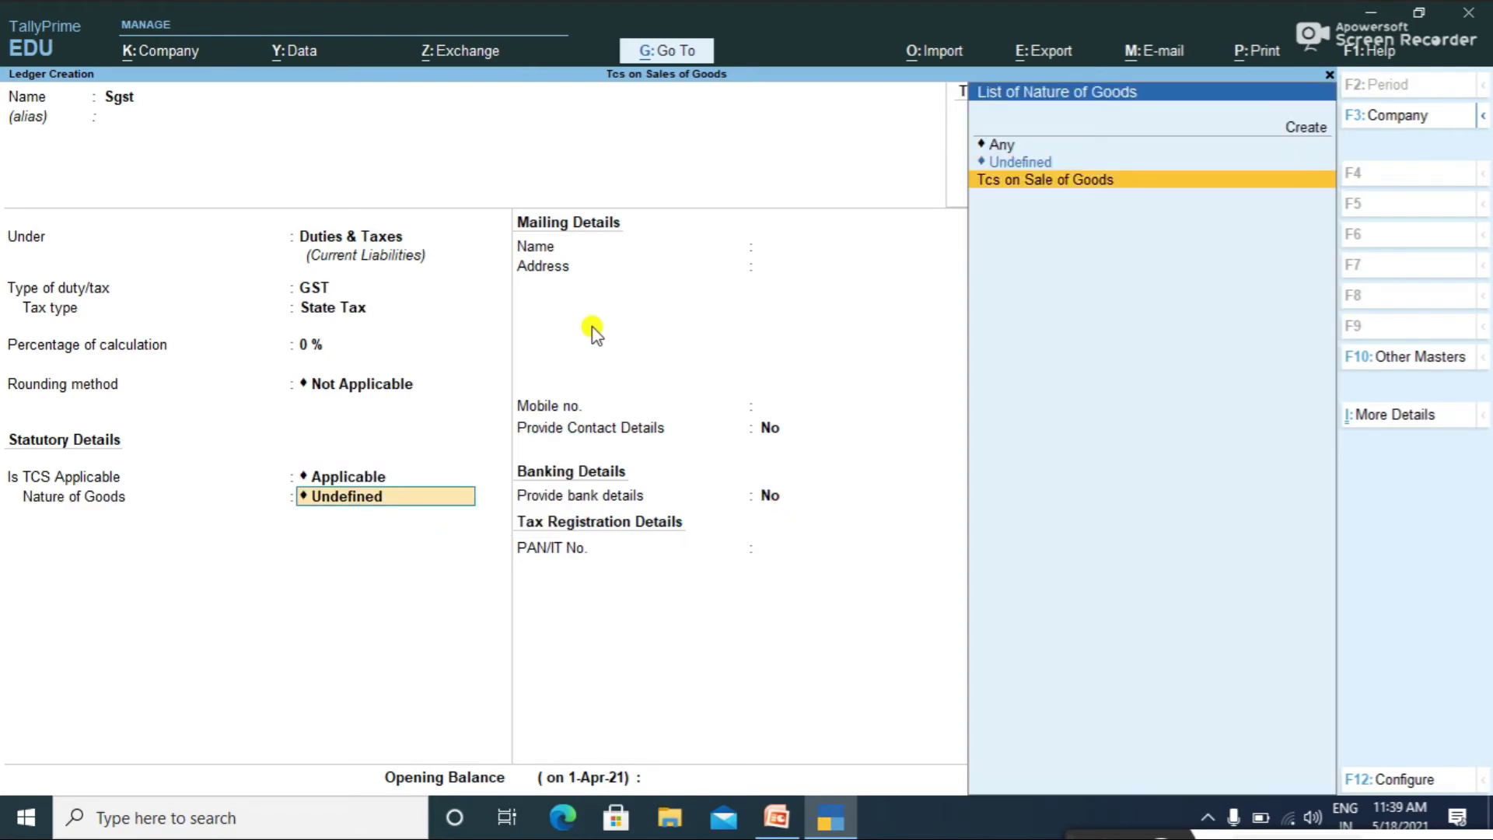
pyautogui.press('Return')
pyautogui.press('Return')
pyautogui.press('Return')
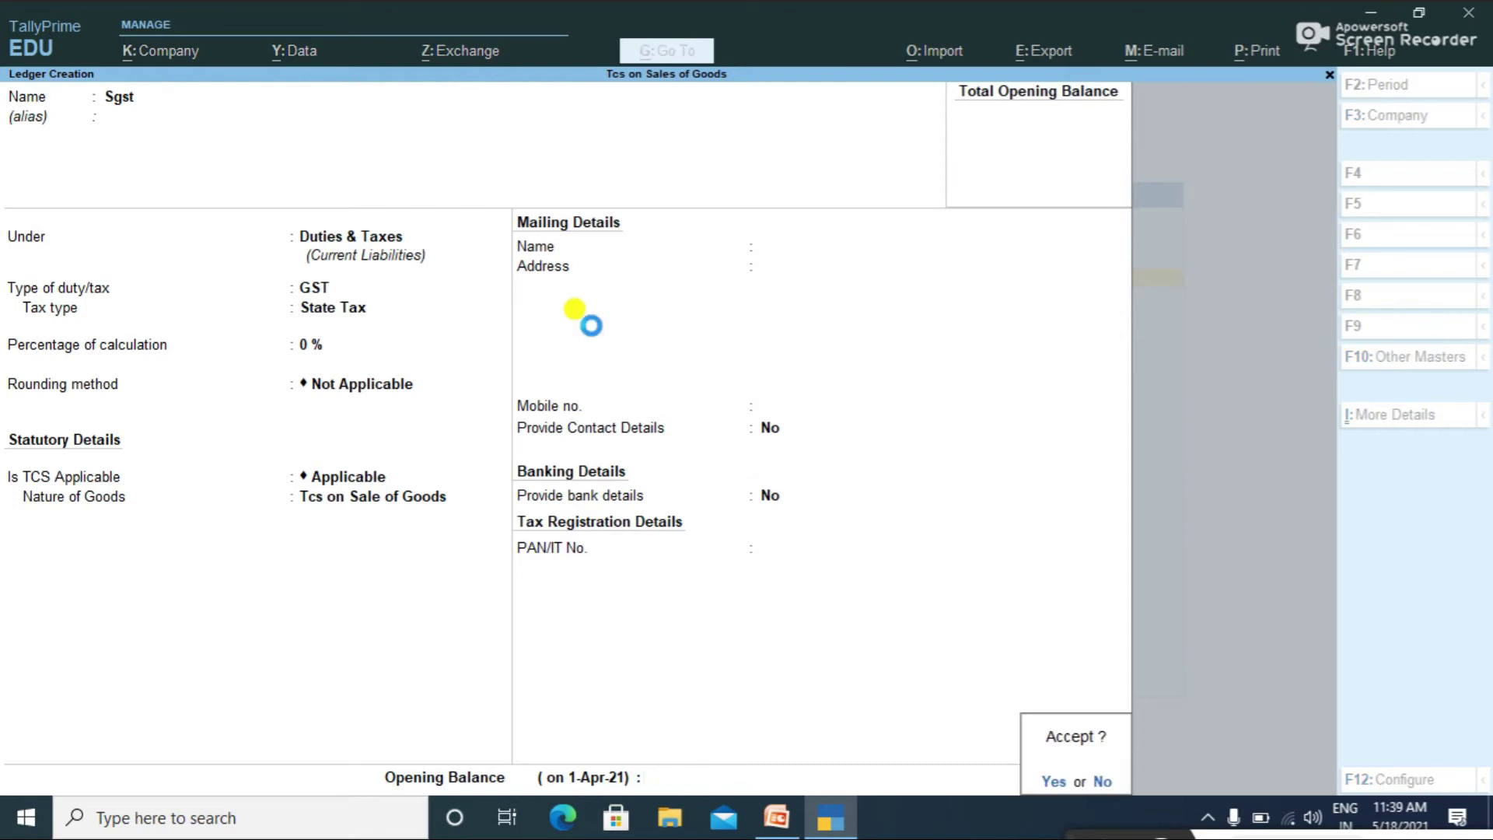
pyautogui.press('Return')
pyautogui.press('Escape')
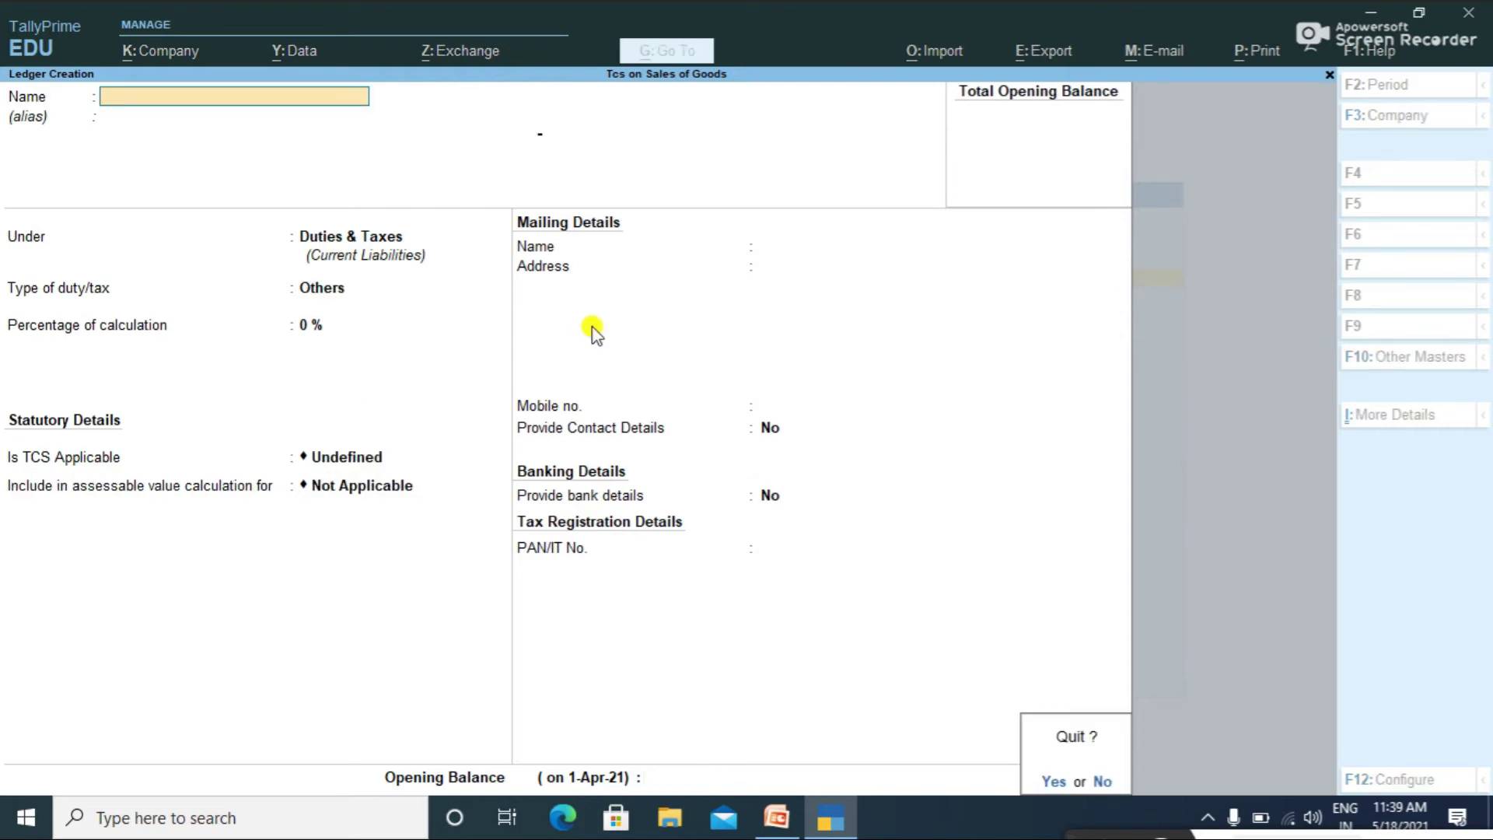
pyautogui.press('Return')
pyautogui.press('Escape')
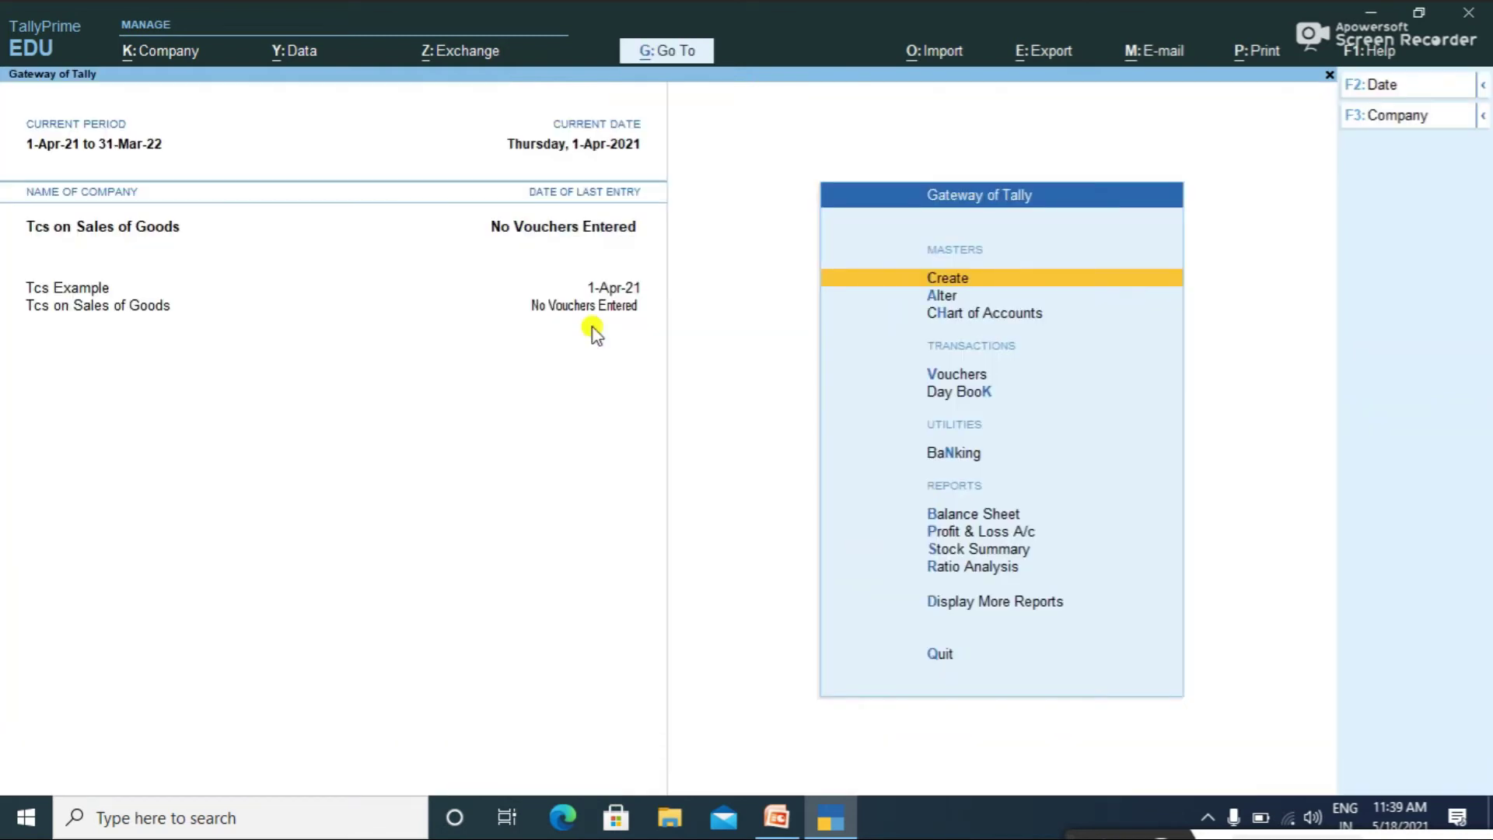
# Step: Start a new stock item named Monitors
pyautogui.press('Return')
pyautogui.press('Down')
pyautogui.press('Down')
pyautogui.press('Down')
pyautogui.press('Down')
pyautogui.press('Down')
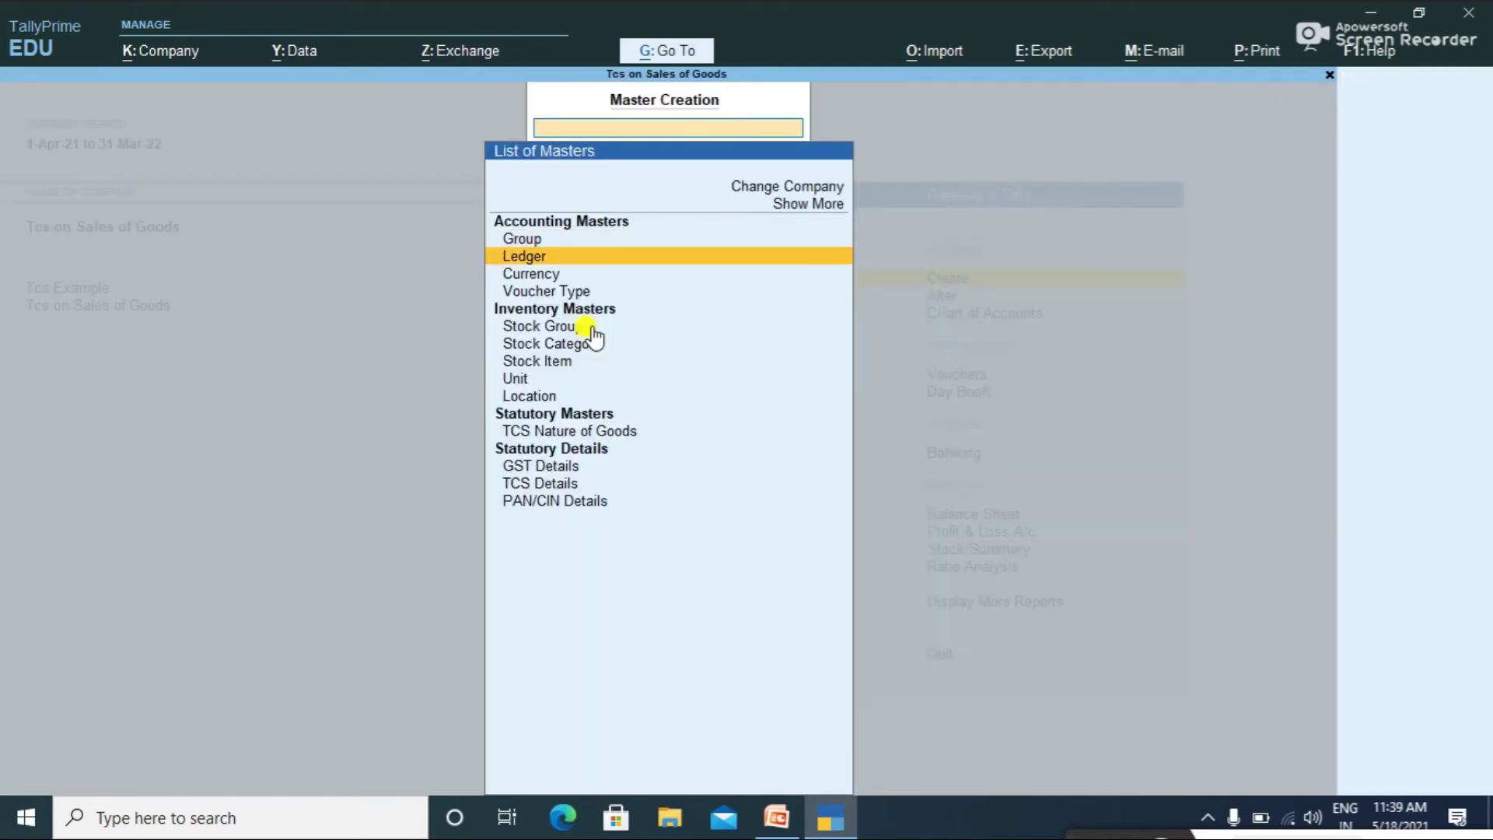
pyautogui.press('Down')
pyautogui.press('Return')
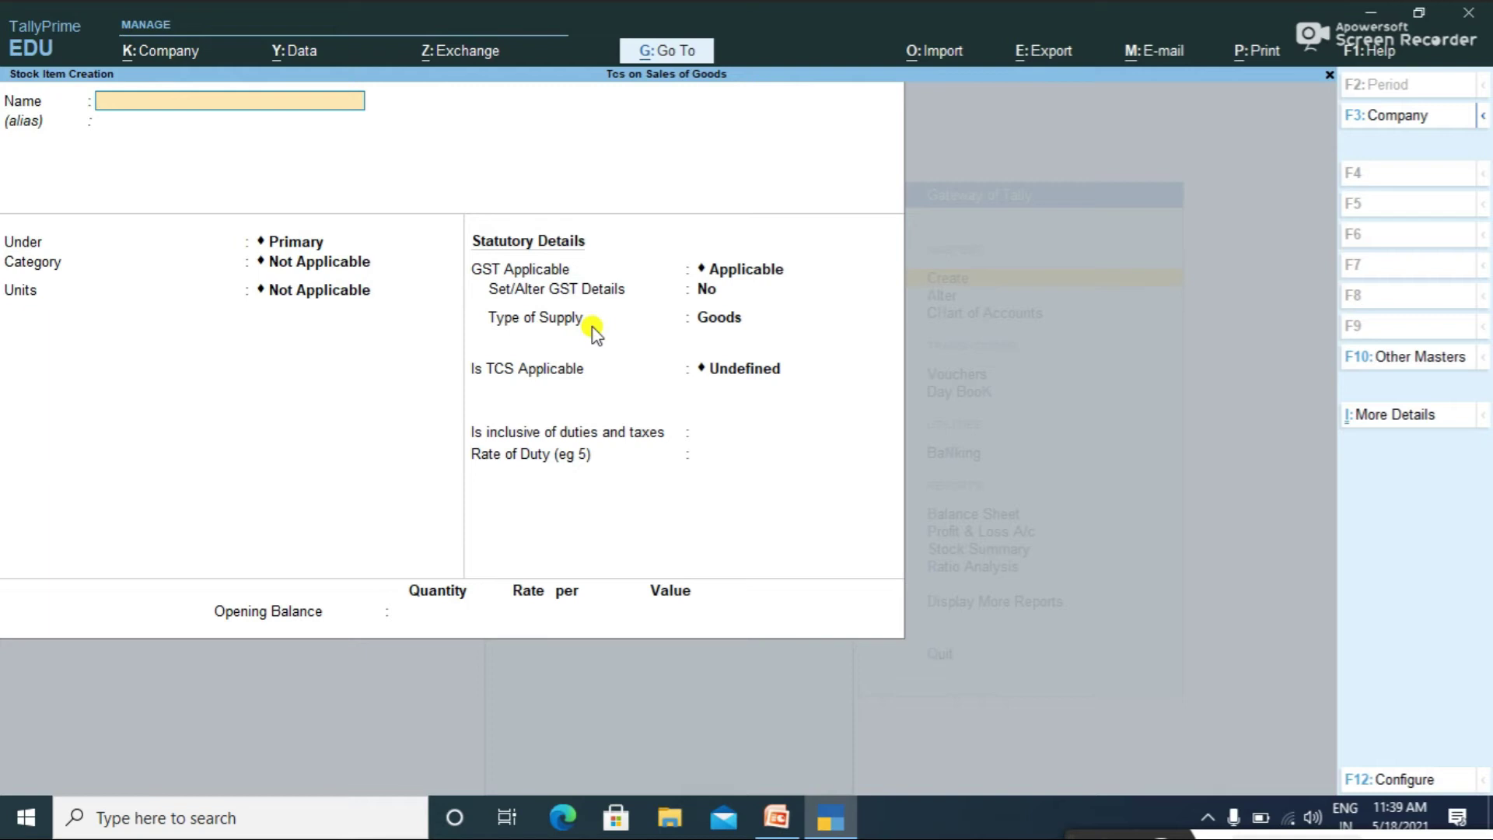
pyautogui.write('Monitors')
pyautogui.press('Return')
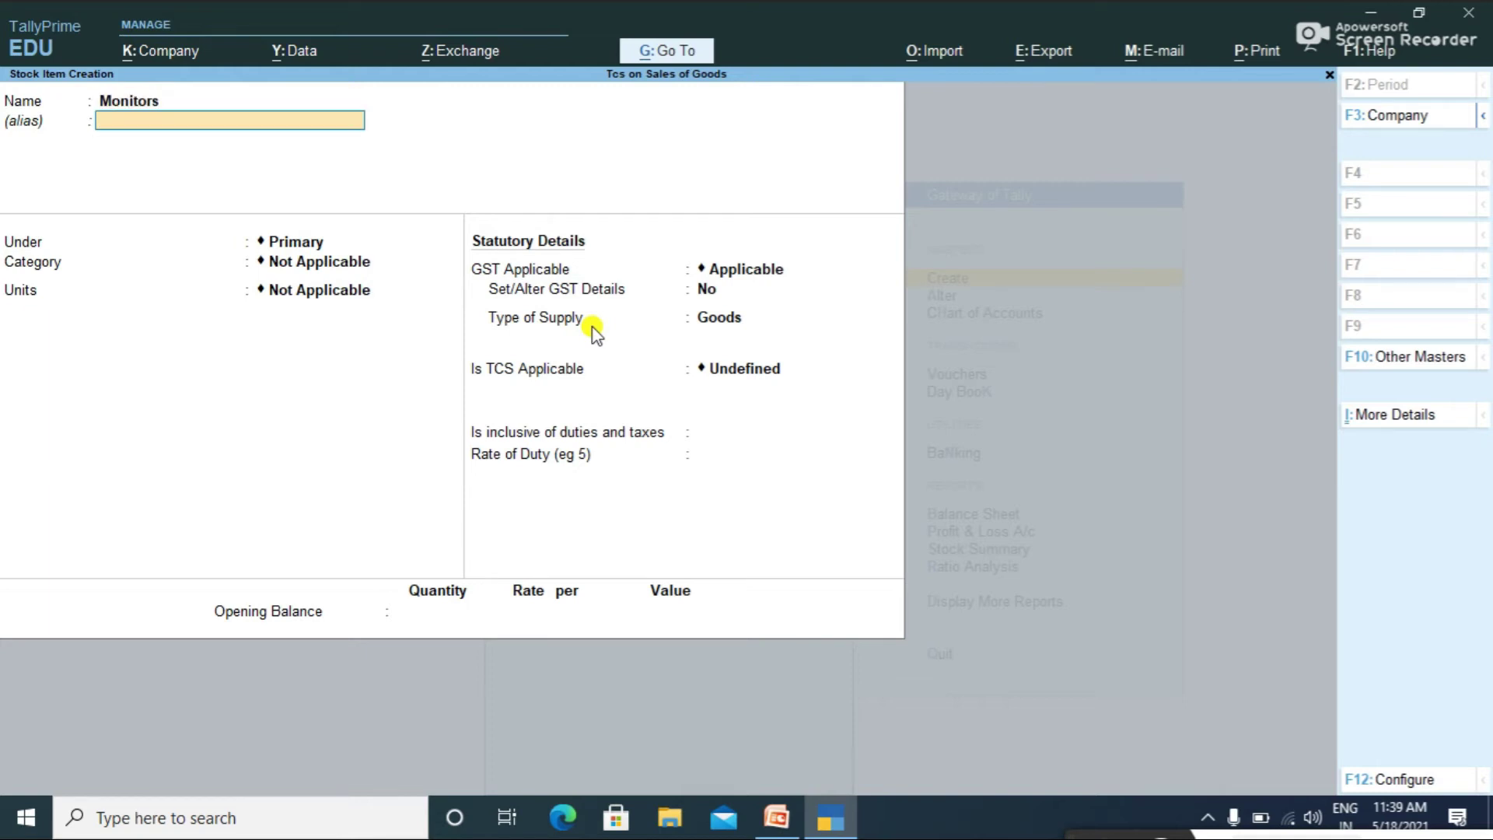
pyautogui.press('Return')
pyautogui.press('Return')
pyautogui.press('Return')
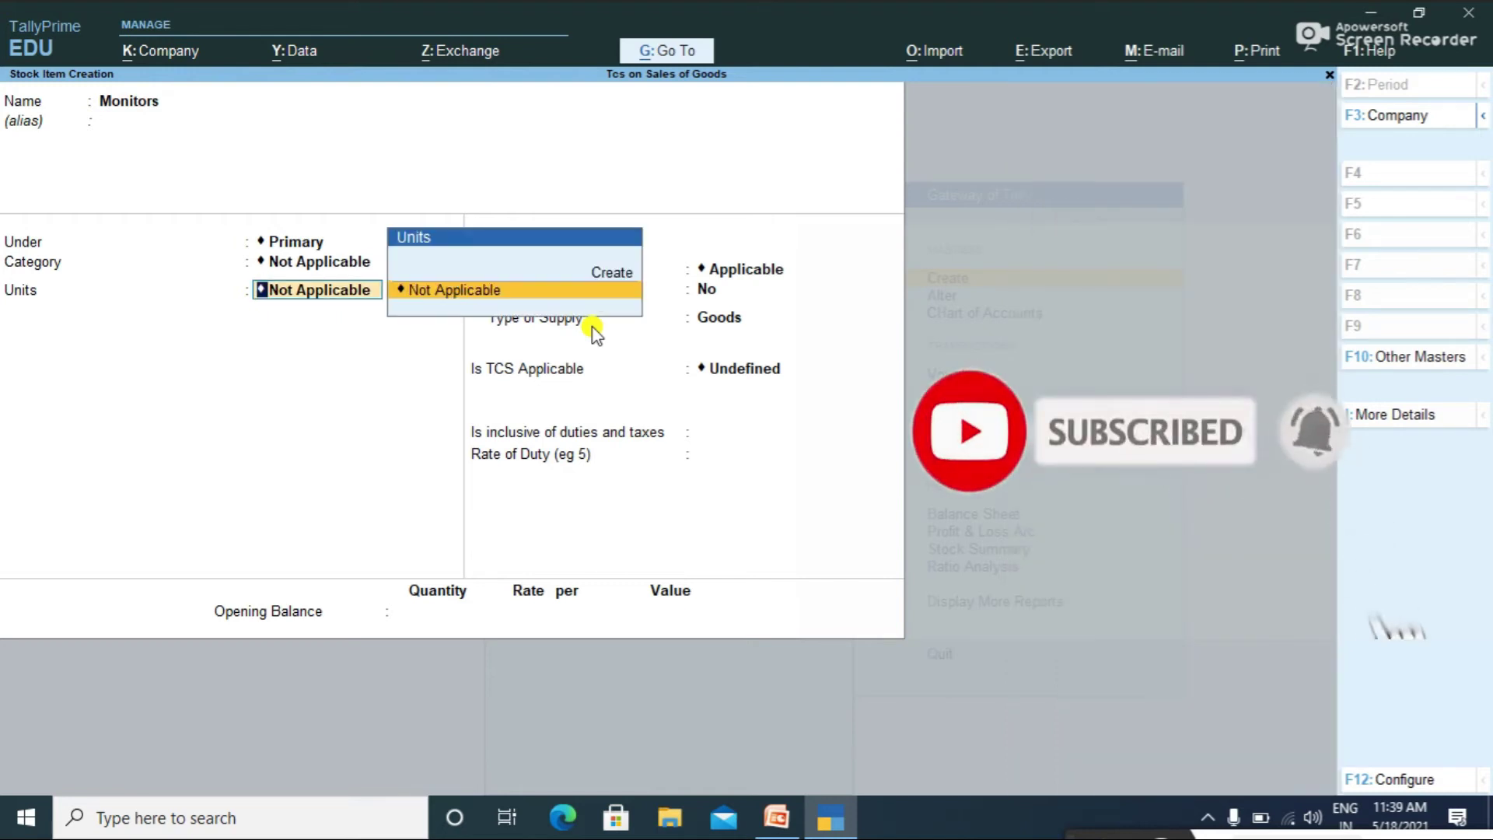
# Step: Create unit nos with formal name Numbers and quantity code NOS-NUMBERS
pyautogui.hotkey('alt', 'c')
pyautogui.write('nos')
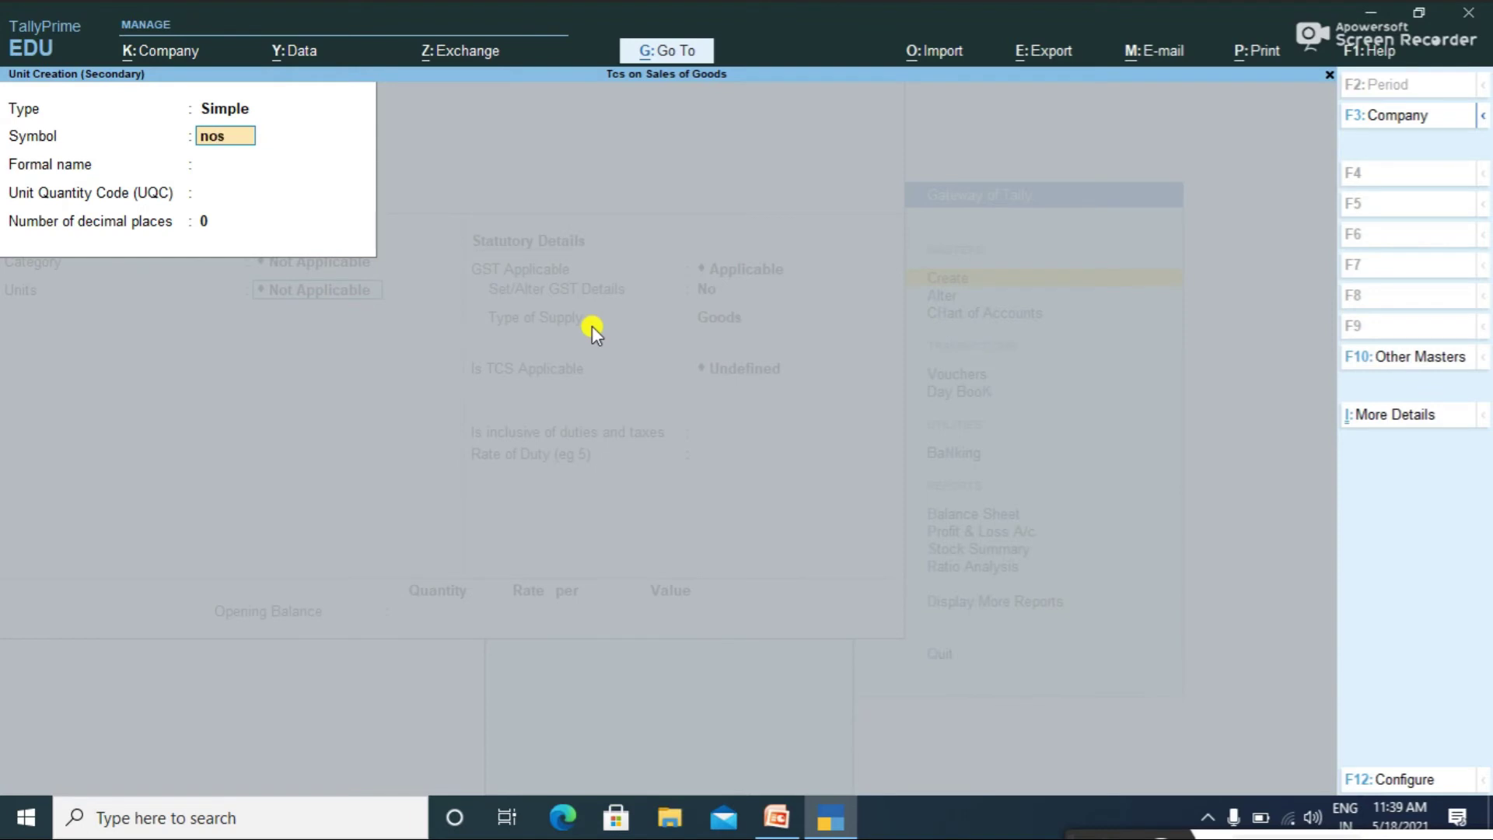
pyautogui.press('Return')
pyautogui.write('Numbers')
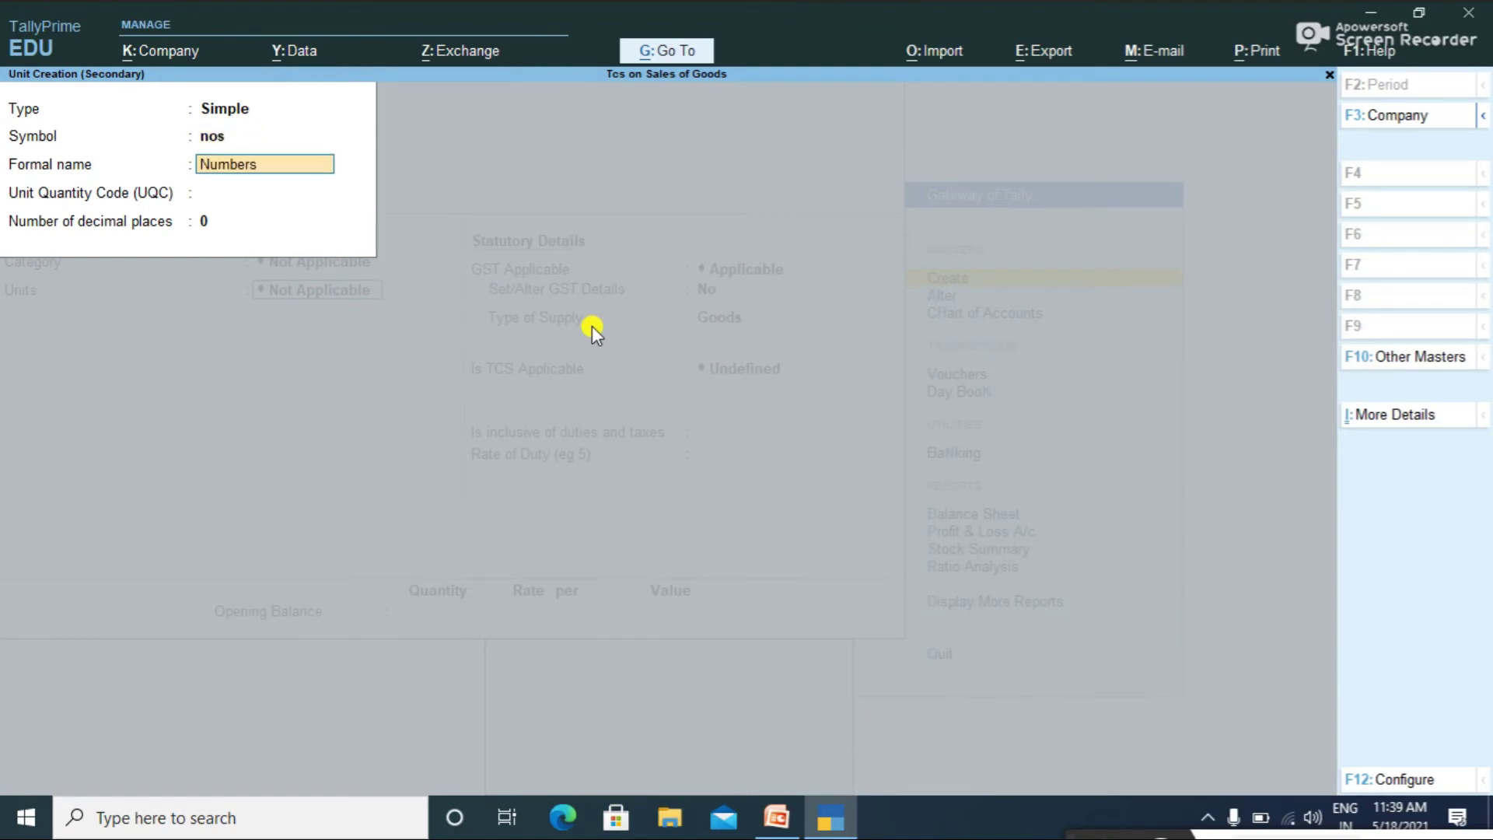
pyautogui.press('Return')
pyautogui.write('ni')
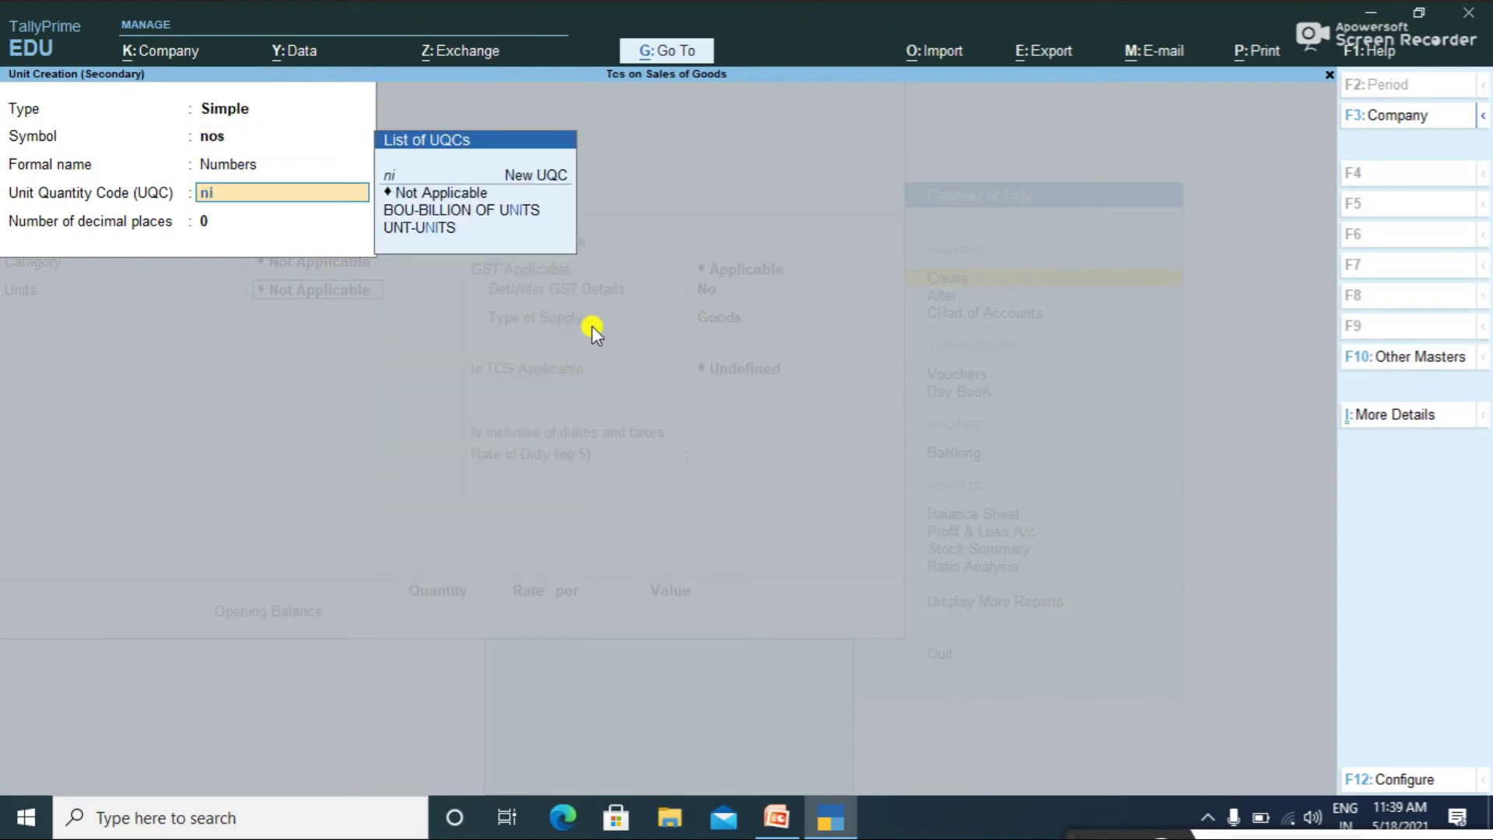
pyautogui.press('BackSpace')
pyautogui.write('o')
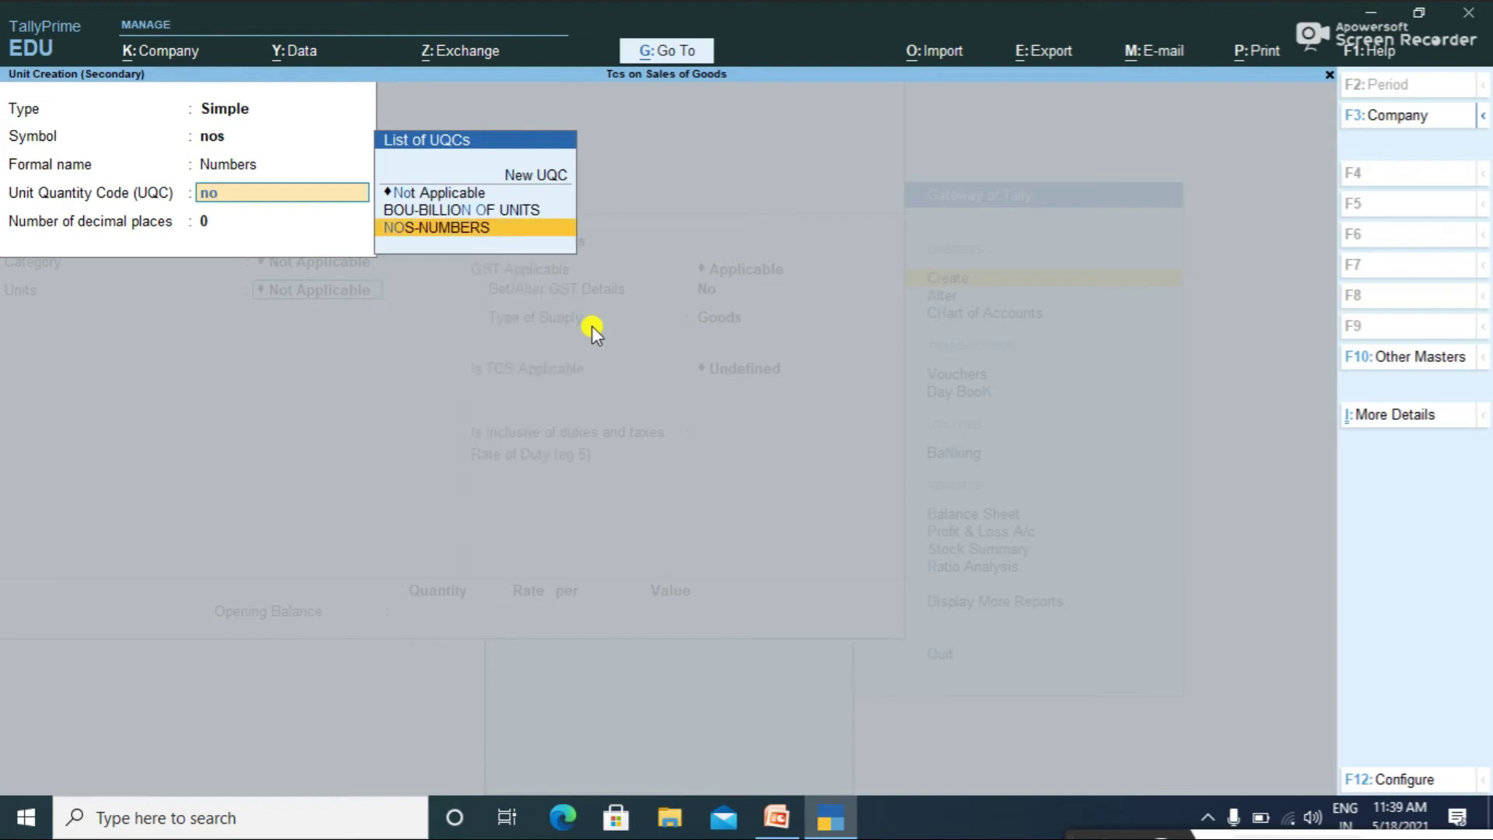
pyautogui.press('Return')
pyautogui.press('Return')
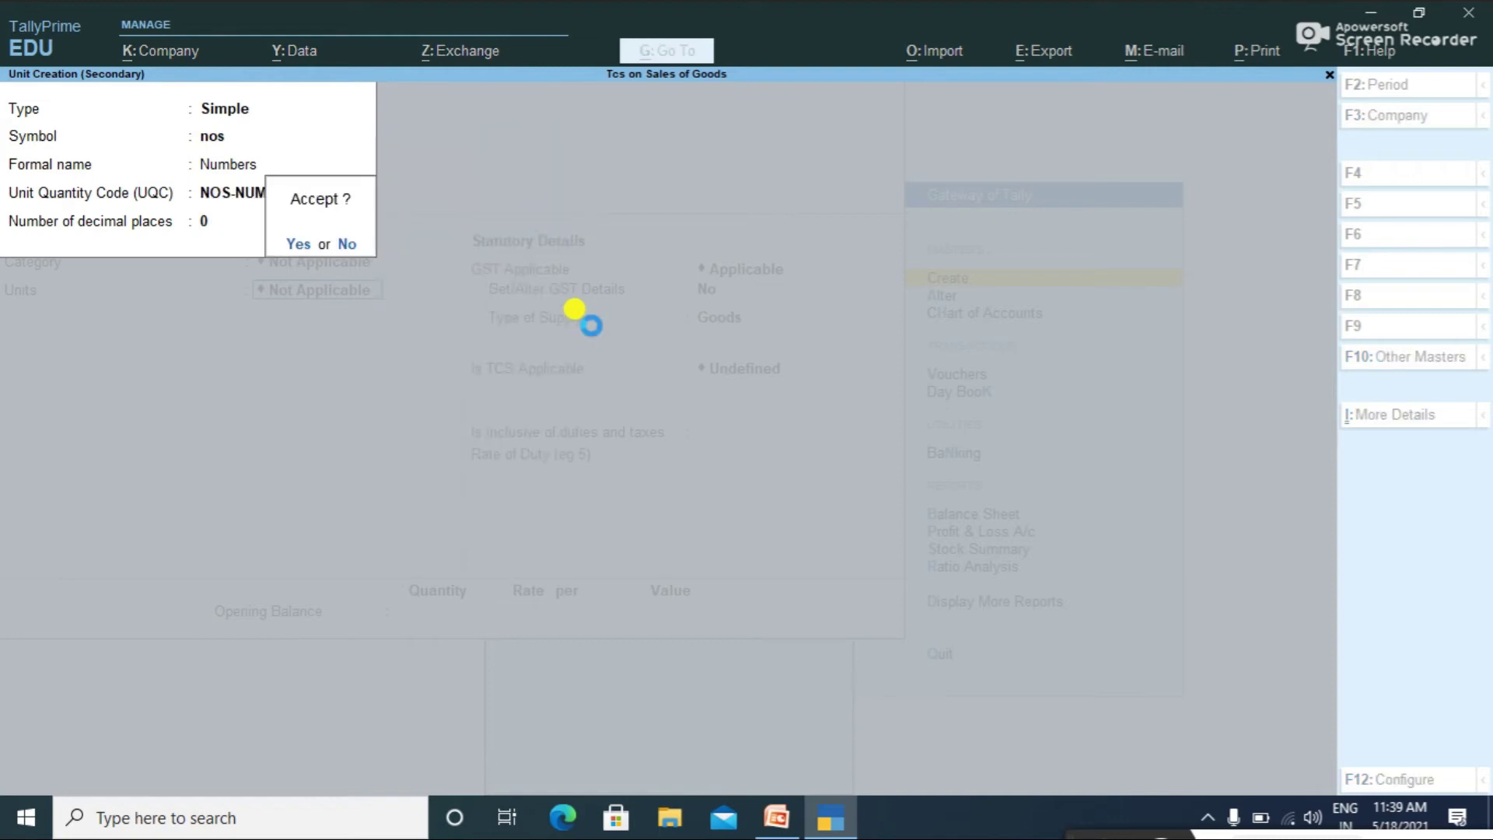
pyautogui.press('Return')
pyautogui.press('Return')
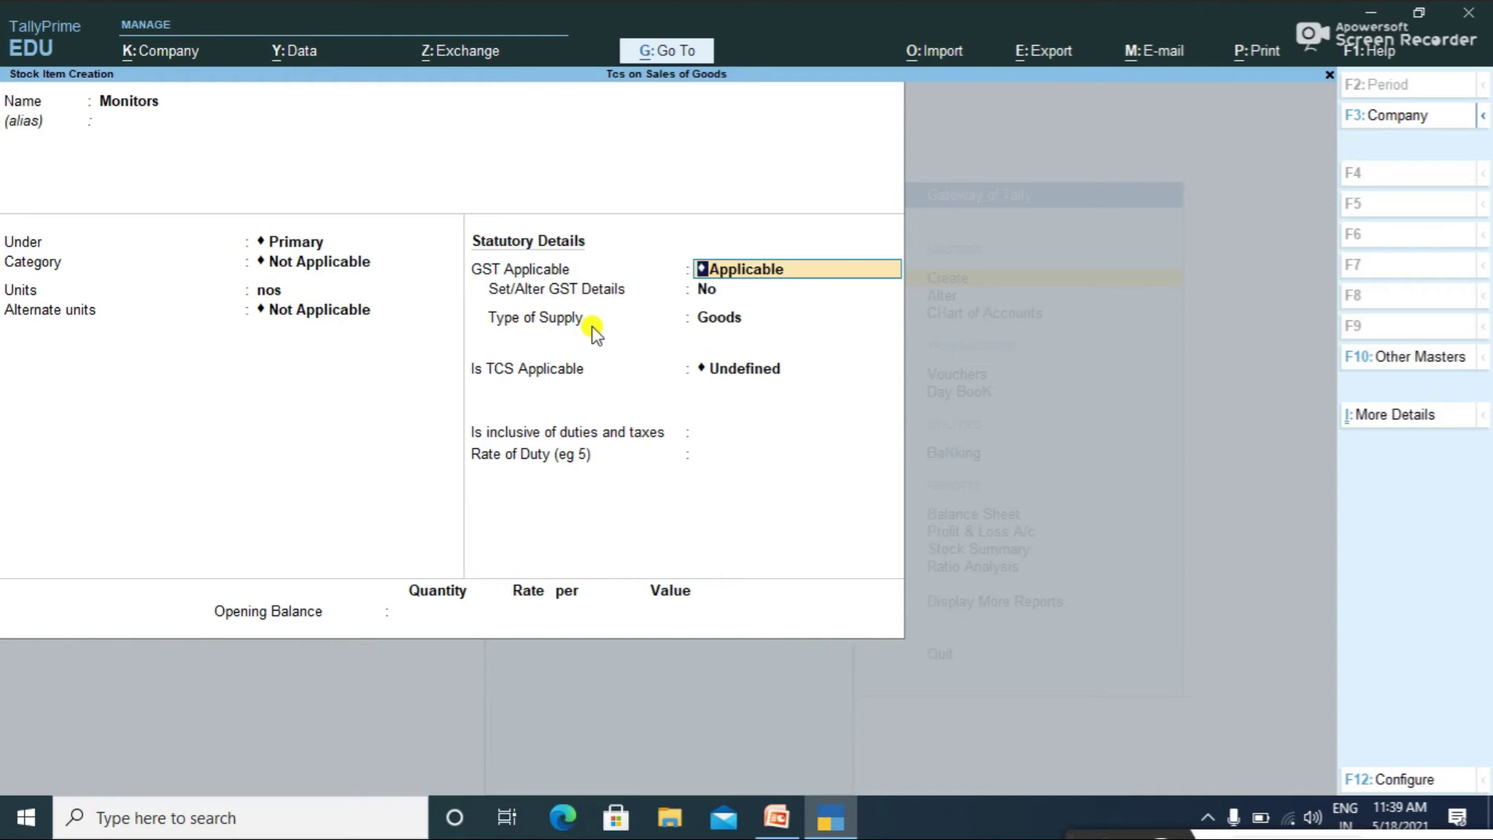
# Step: Turn on Set/Alter GST Details for Monitors
pyautogui.press('Return')
pyautogui.press('y')
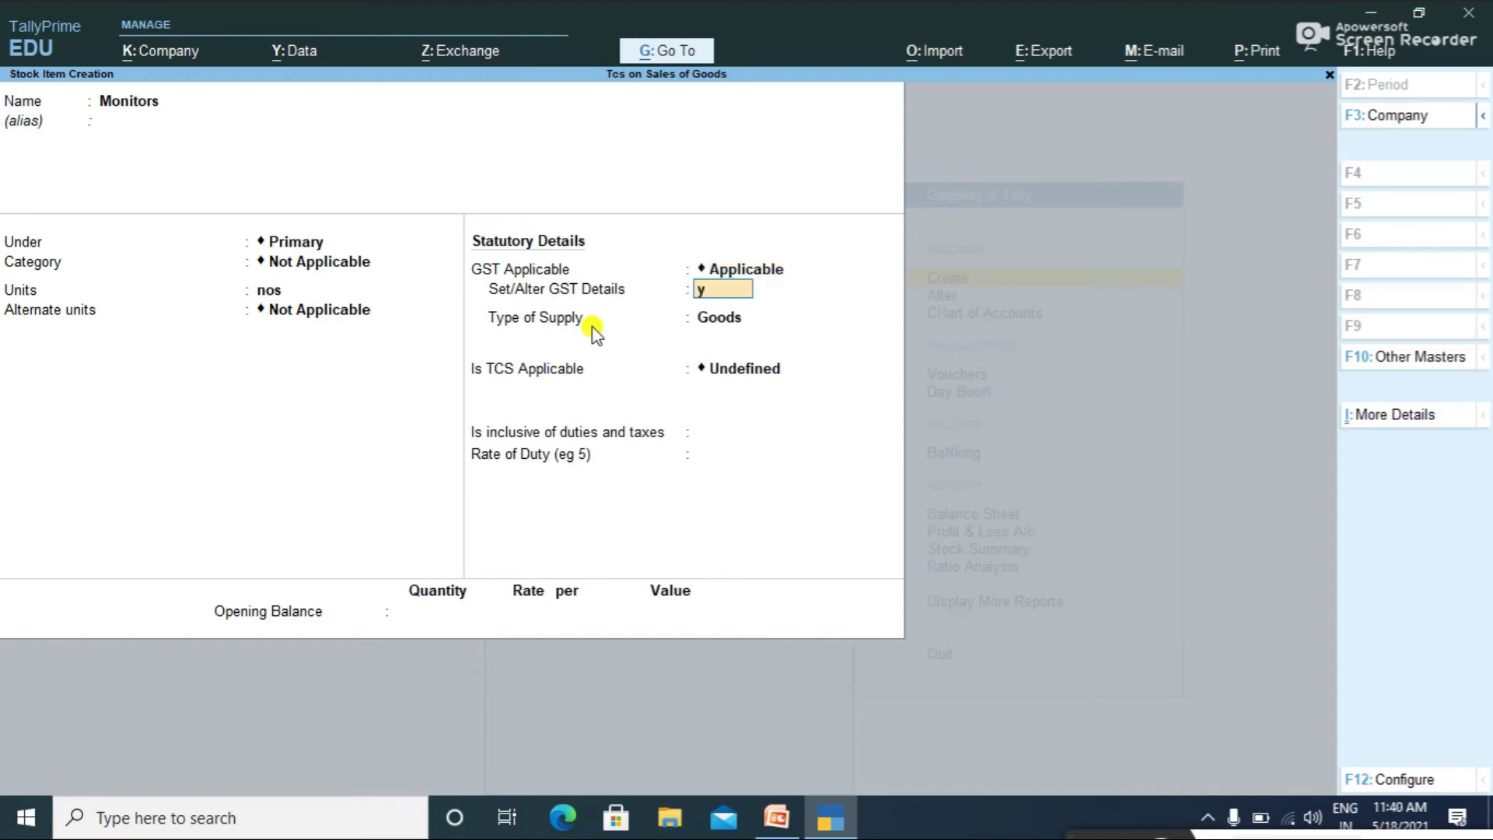
pyautogui.press('Return')
pyautogui.press('Return')
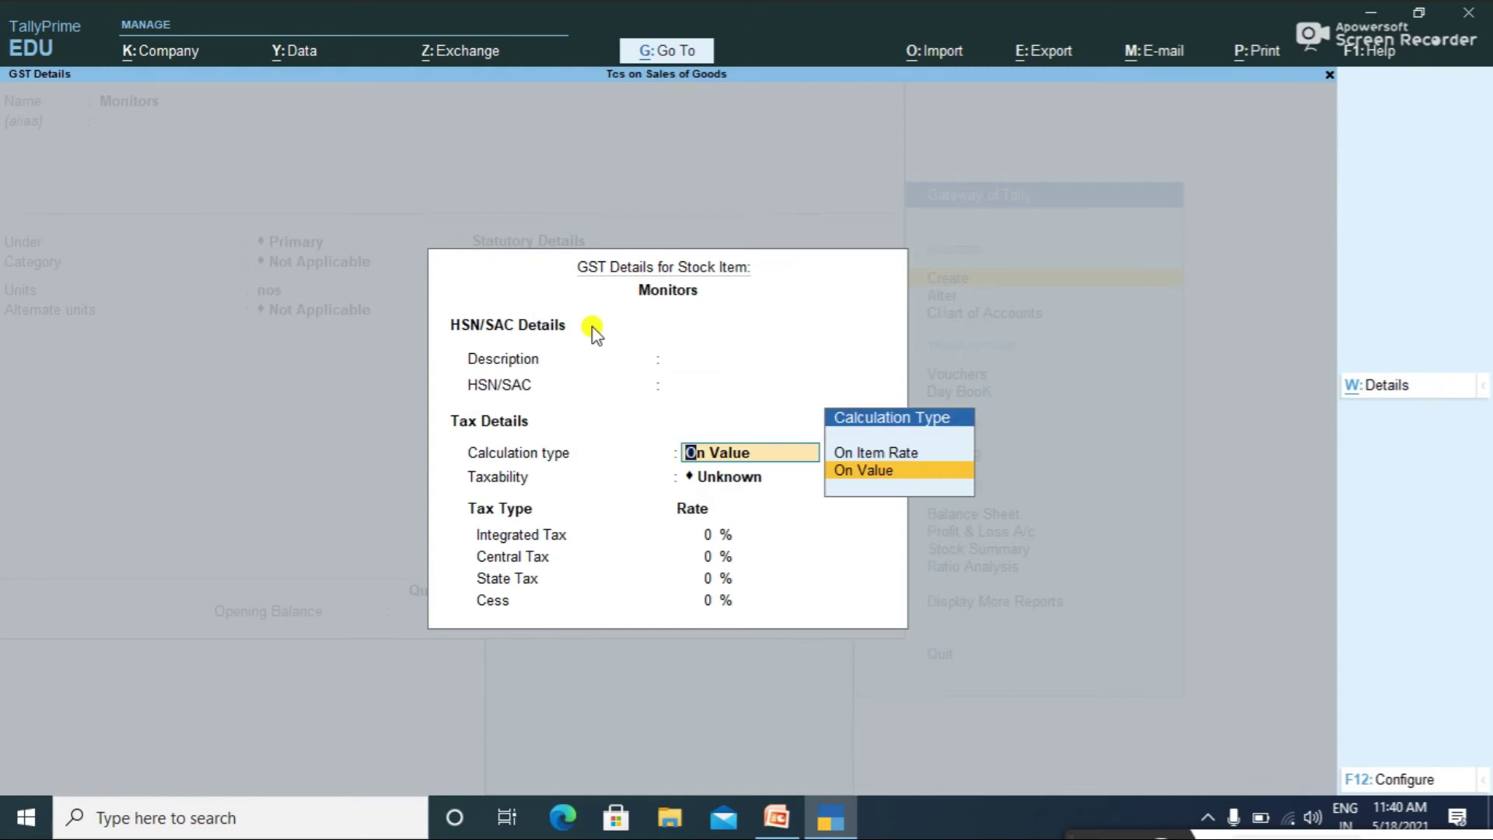
# Step: Set Monitors' GST taxability to Taxable at 18% integrated tax
pyautogui.press('Return')
pyautogui.press('Down')
pyautogui.press('Down')
pyautogui.press('Down')
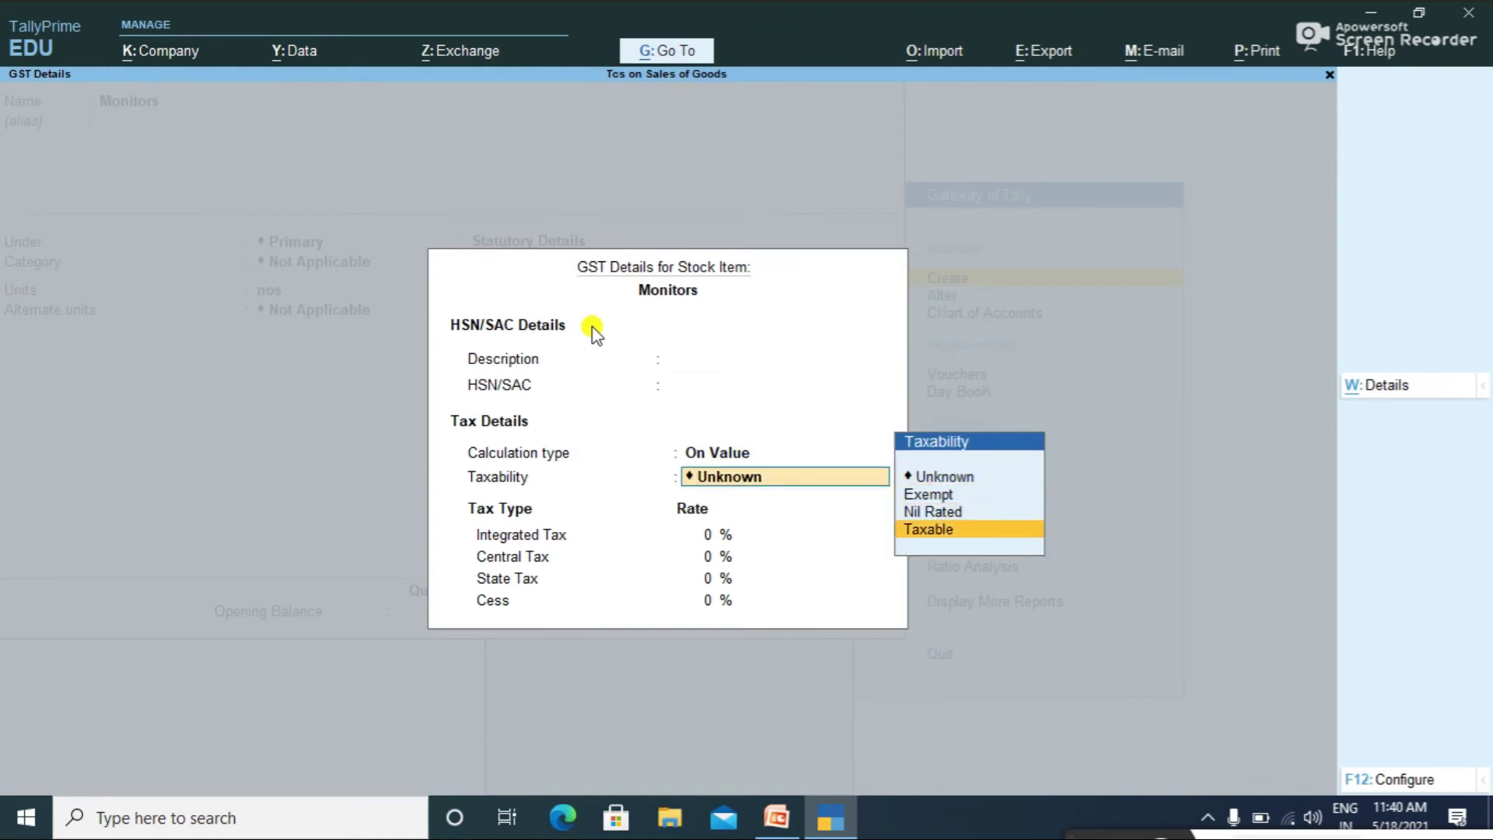
pyautogui.press('Return')
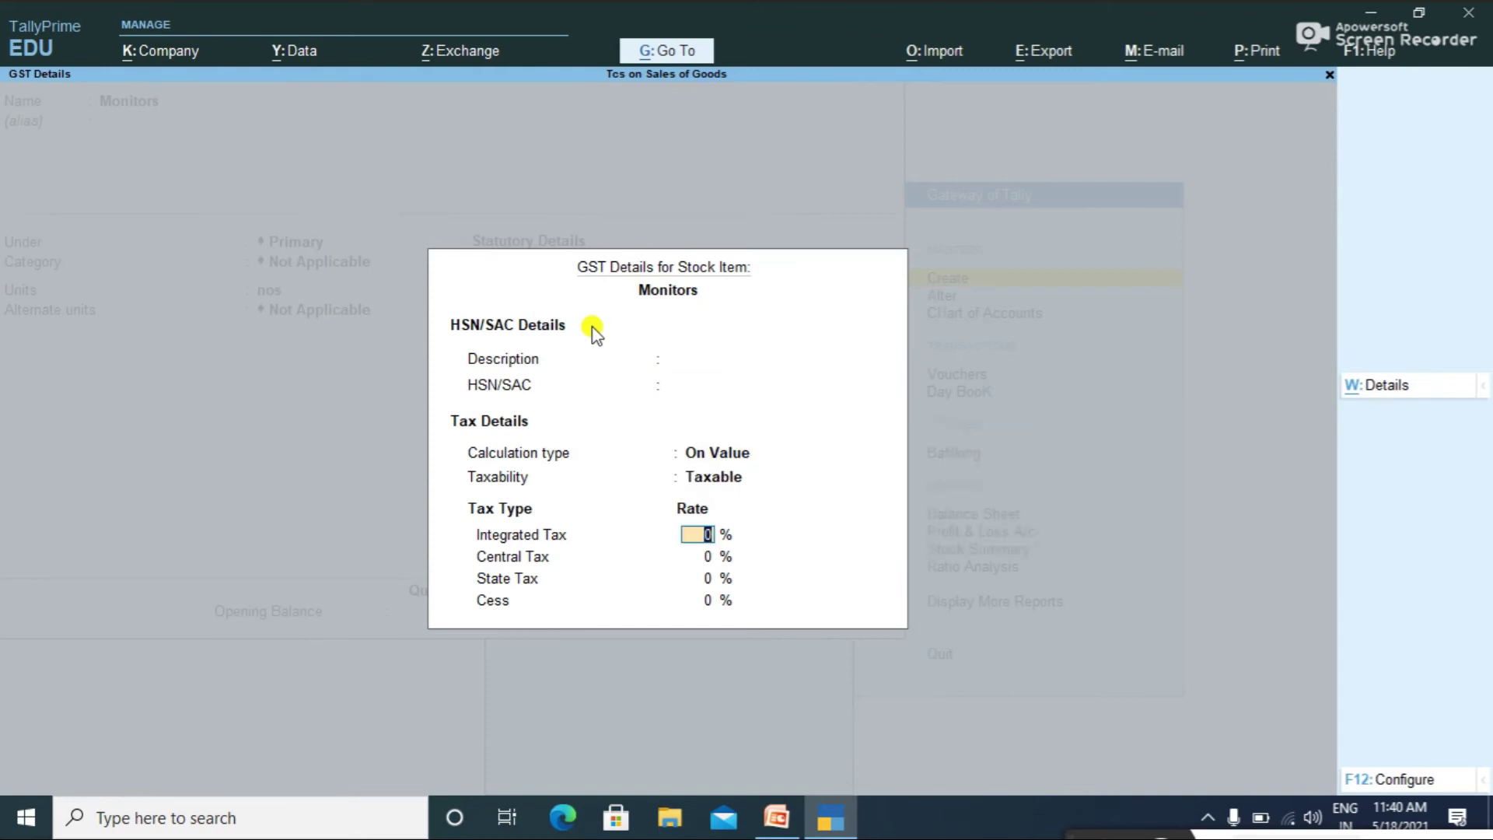
pyautogui.write('18')
pyautogui.press('Return')
pyautogui.press('Return')
pyautogui.press('Return')
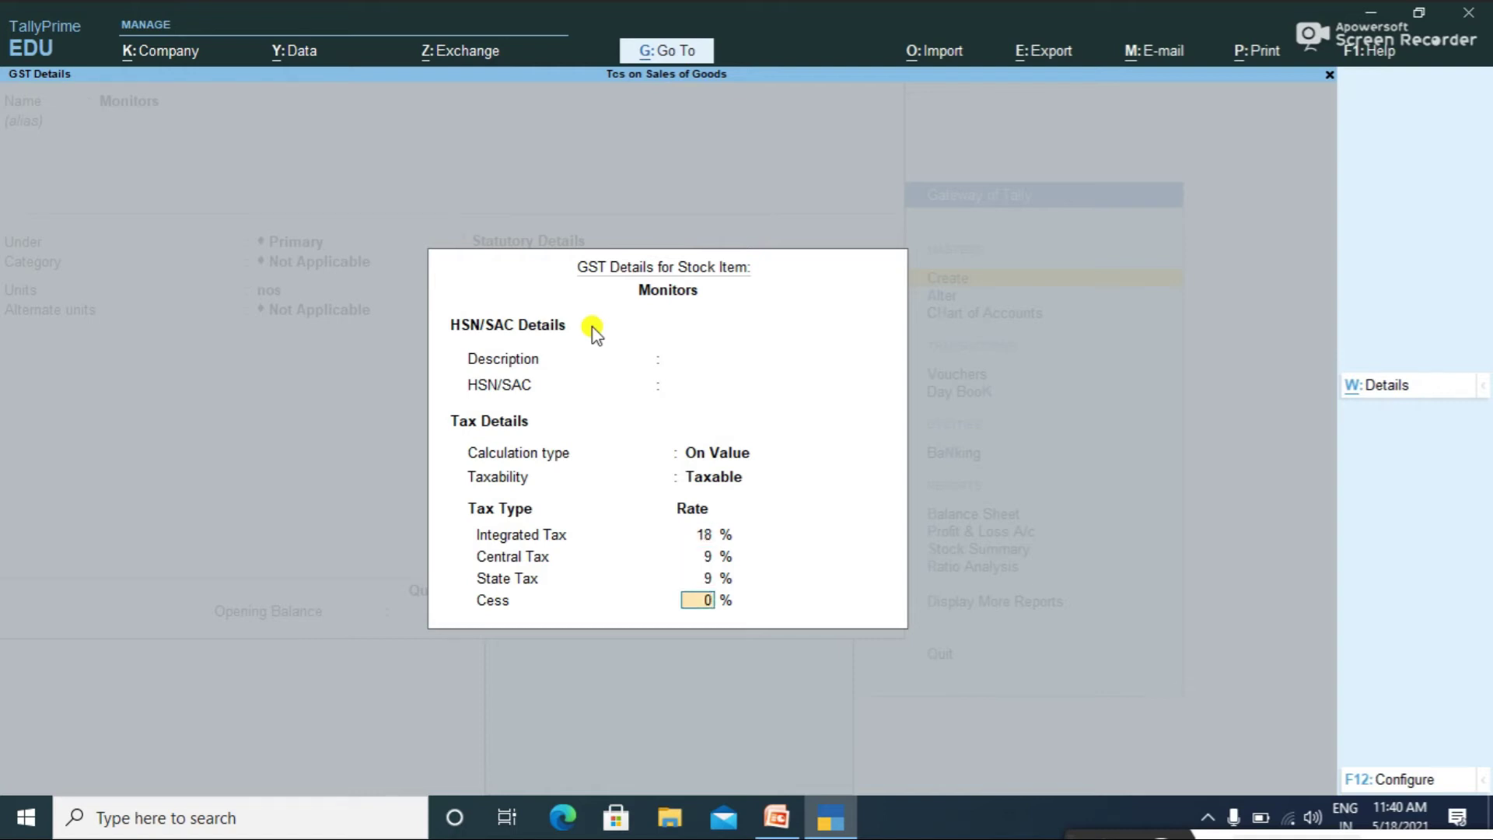
pyautogui.press('Return')
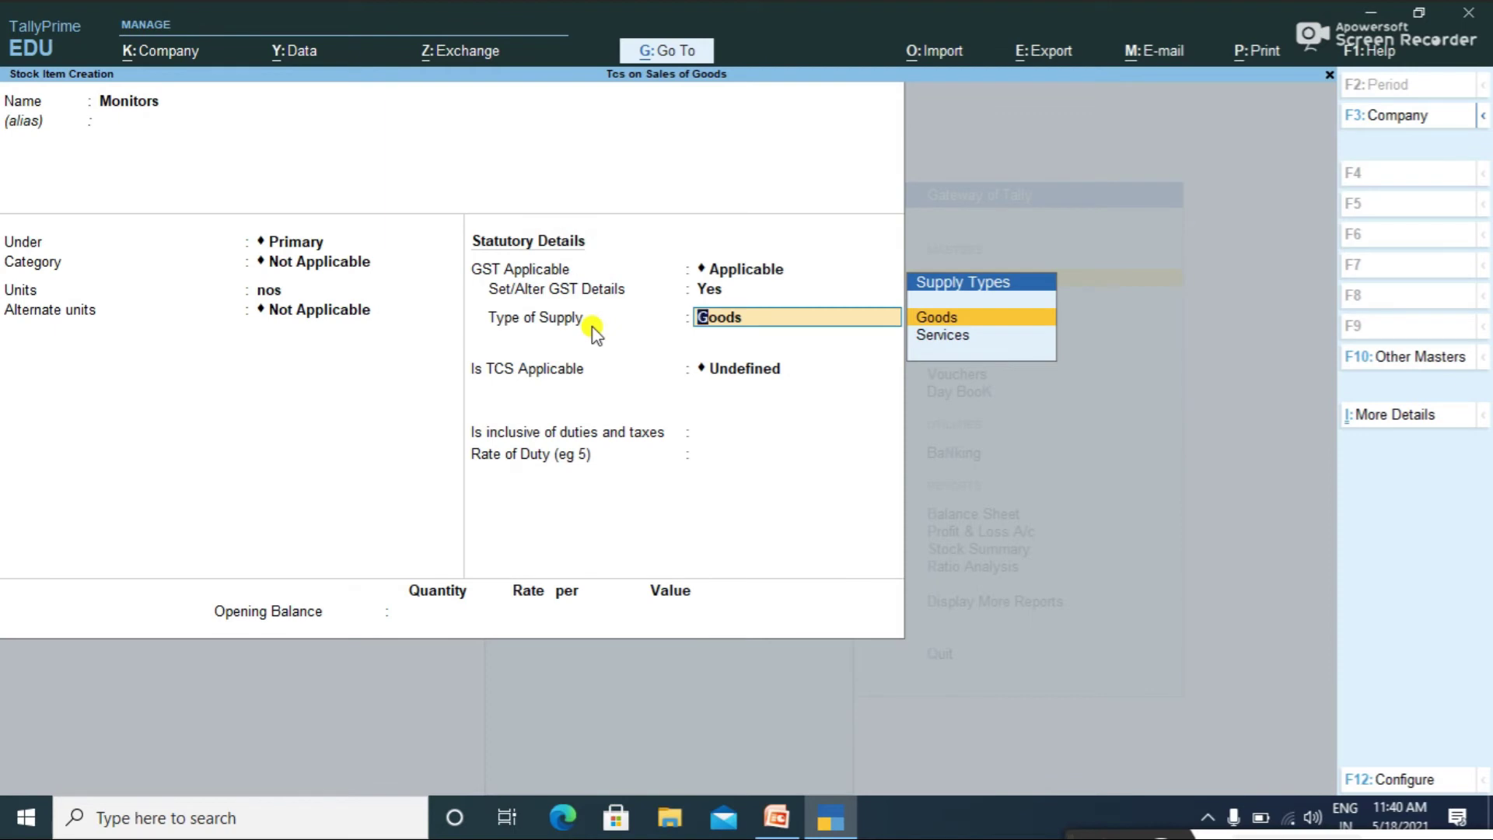
# Step: Mark Monitors as Goods with TCS applicable for Tcs on Sale of Goods
pyautogui.press('Return')
pyautogui.write('A')
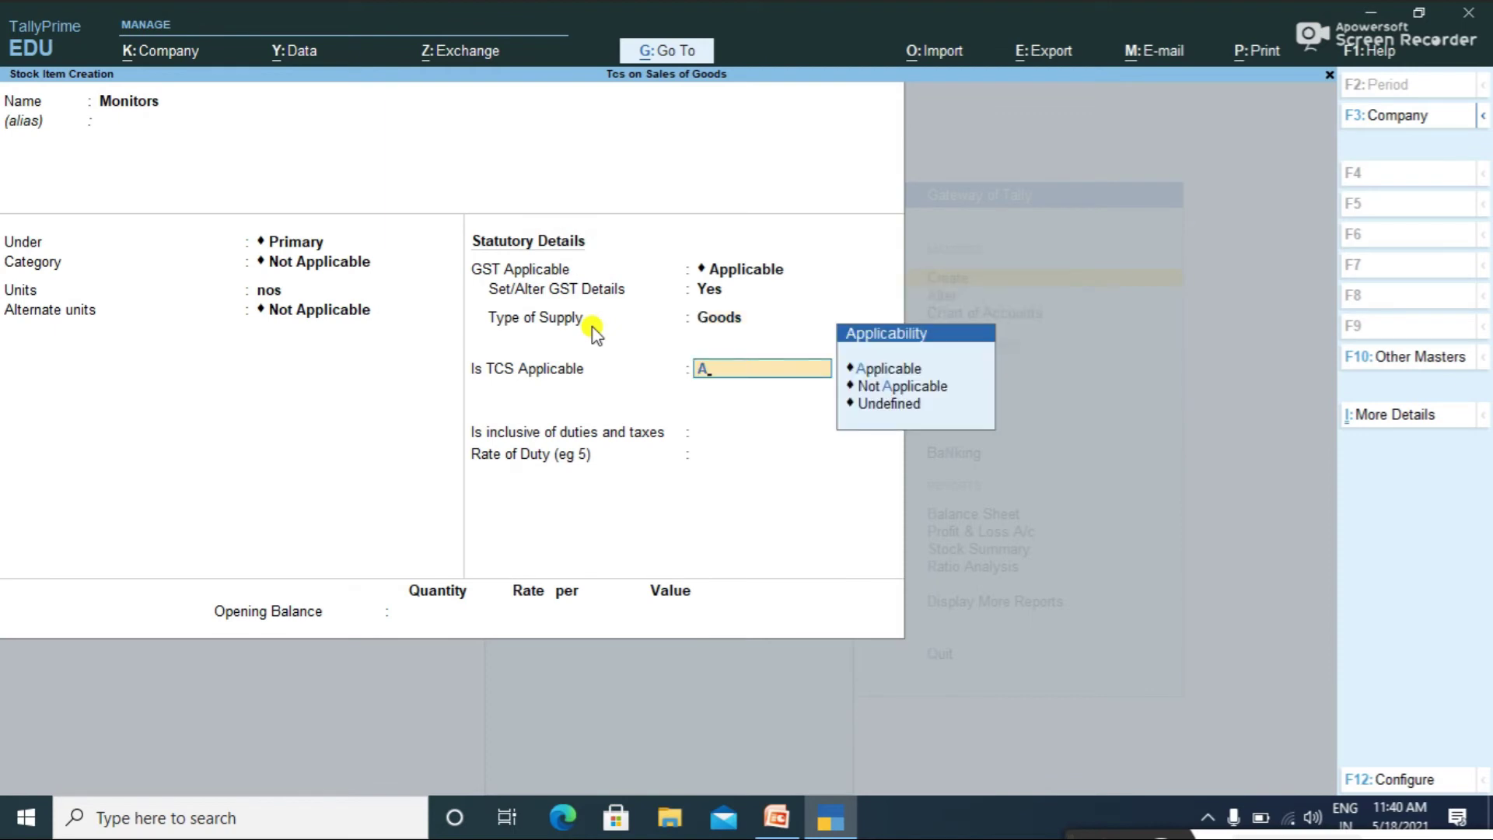
pyautogui.press('Return')
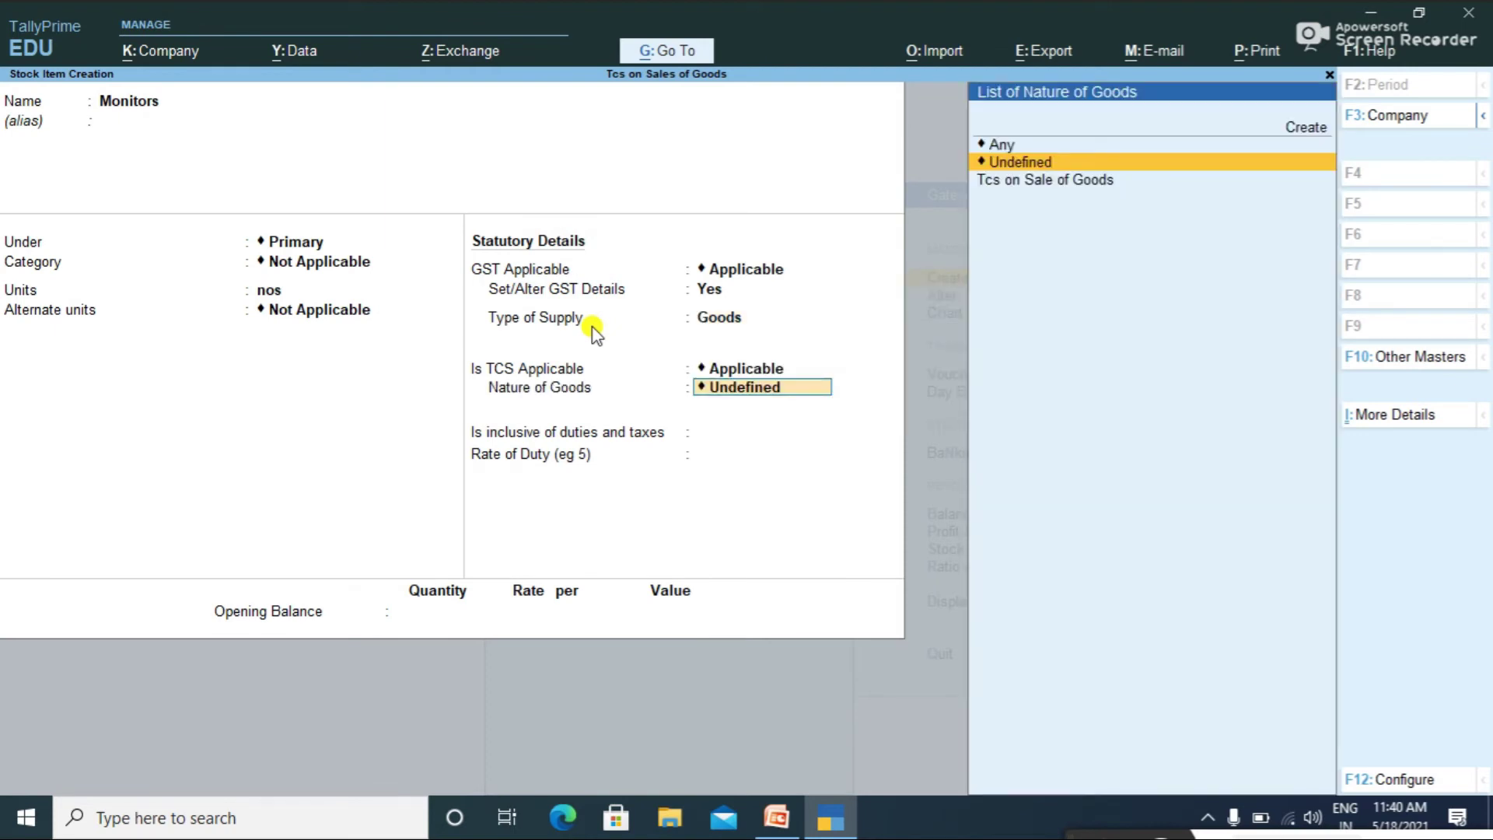
pyautogui.press('Down')
pyautogui.press('Return')
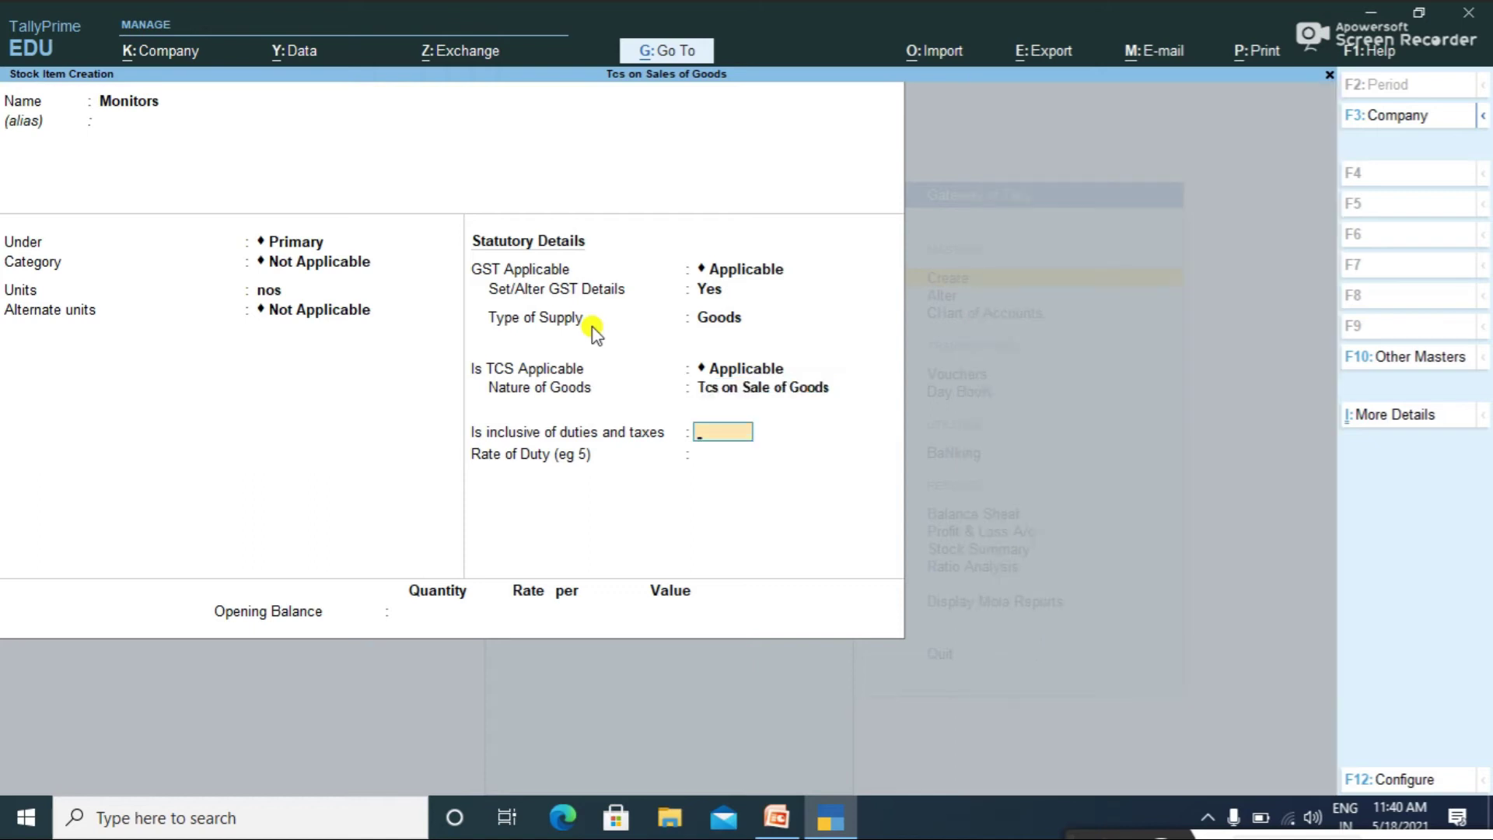
pyautogui.press('Return')
pyautogui.press('Return')
# Step: Enter opening stock of 10,000 nos at 800 each and save the item
pyautogui.write('10000')
pyautogui.press('BackSpace')
pyautogui.write('0')
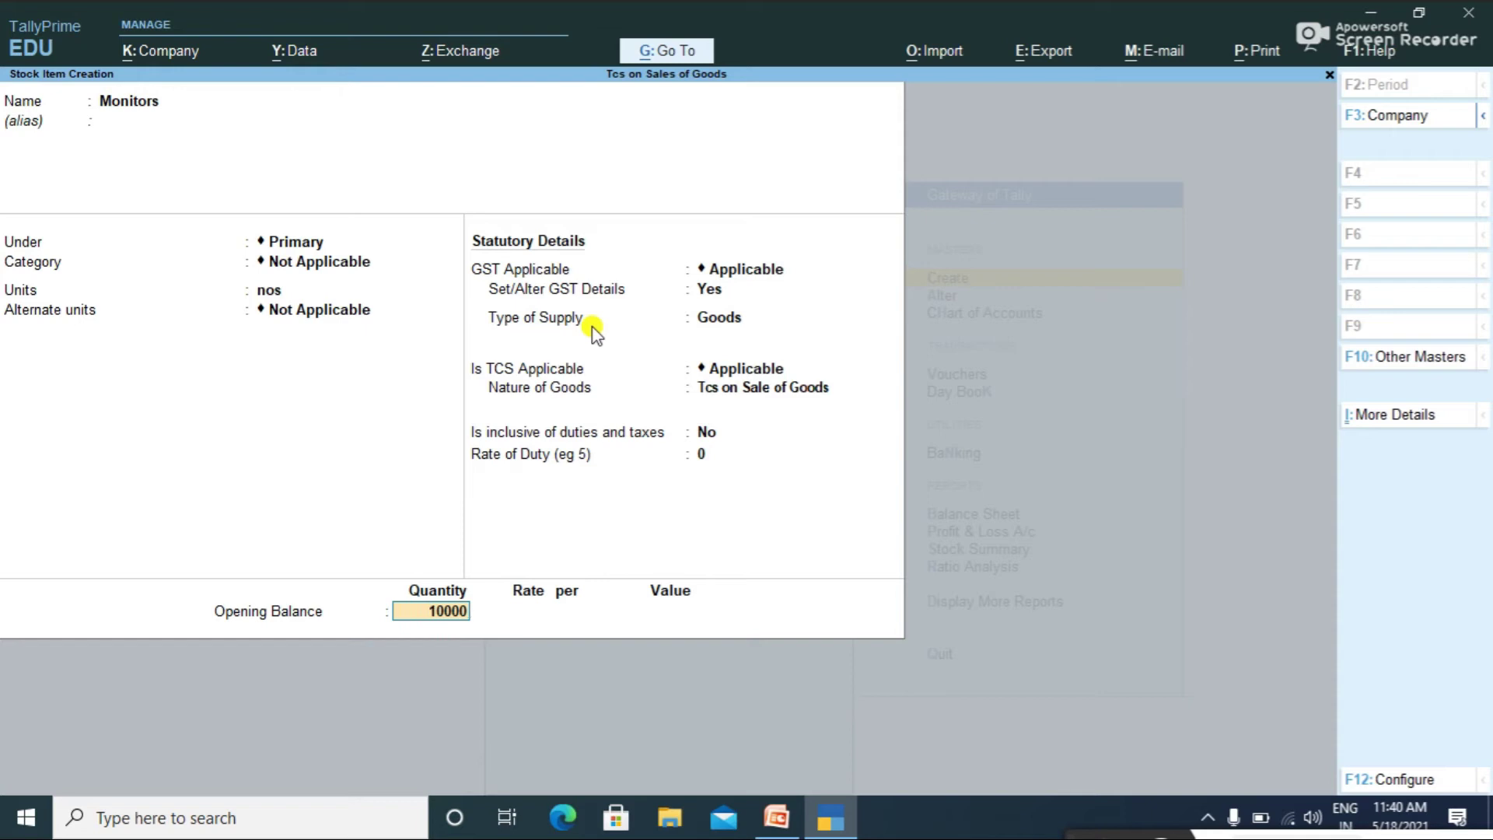
pyautogui.press('Return')
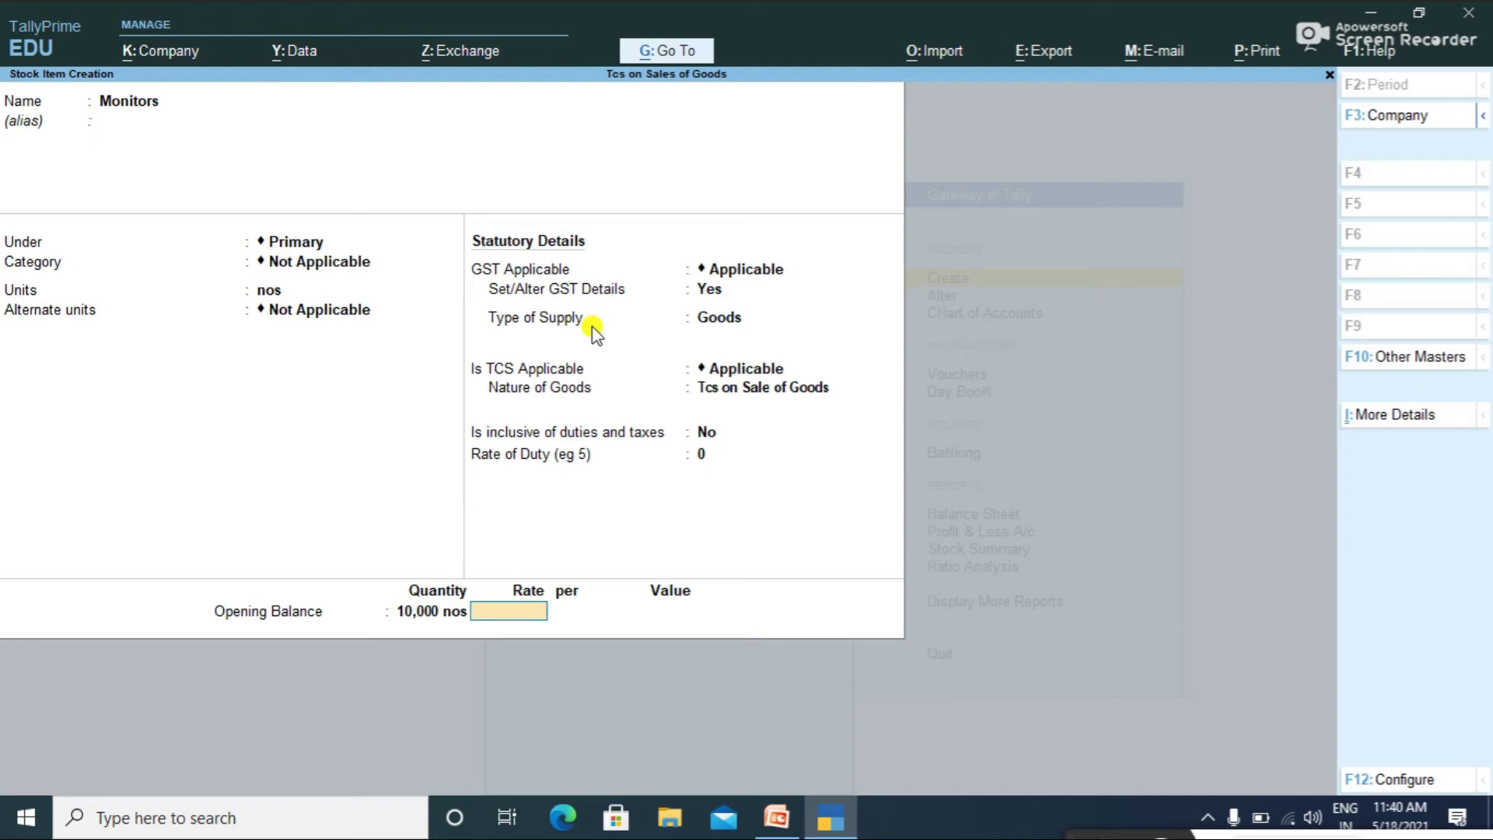
pyautogui.write('800')
pyautogui.press('Return')
pyautogui.press('Return')
pyautogui.press('Return')
pyautogui.press('Return')
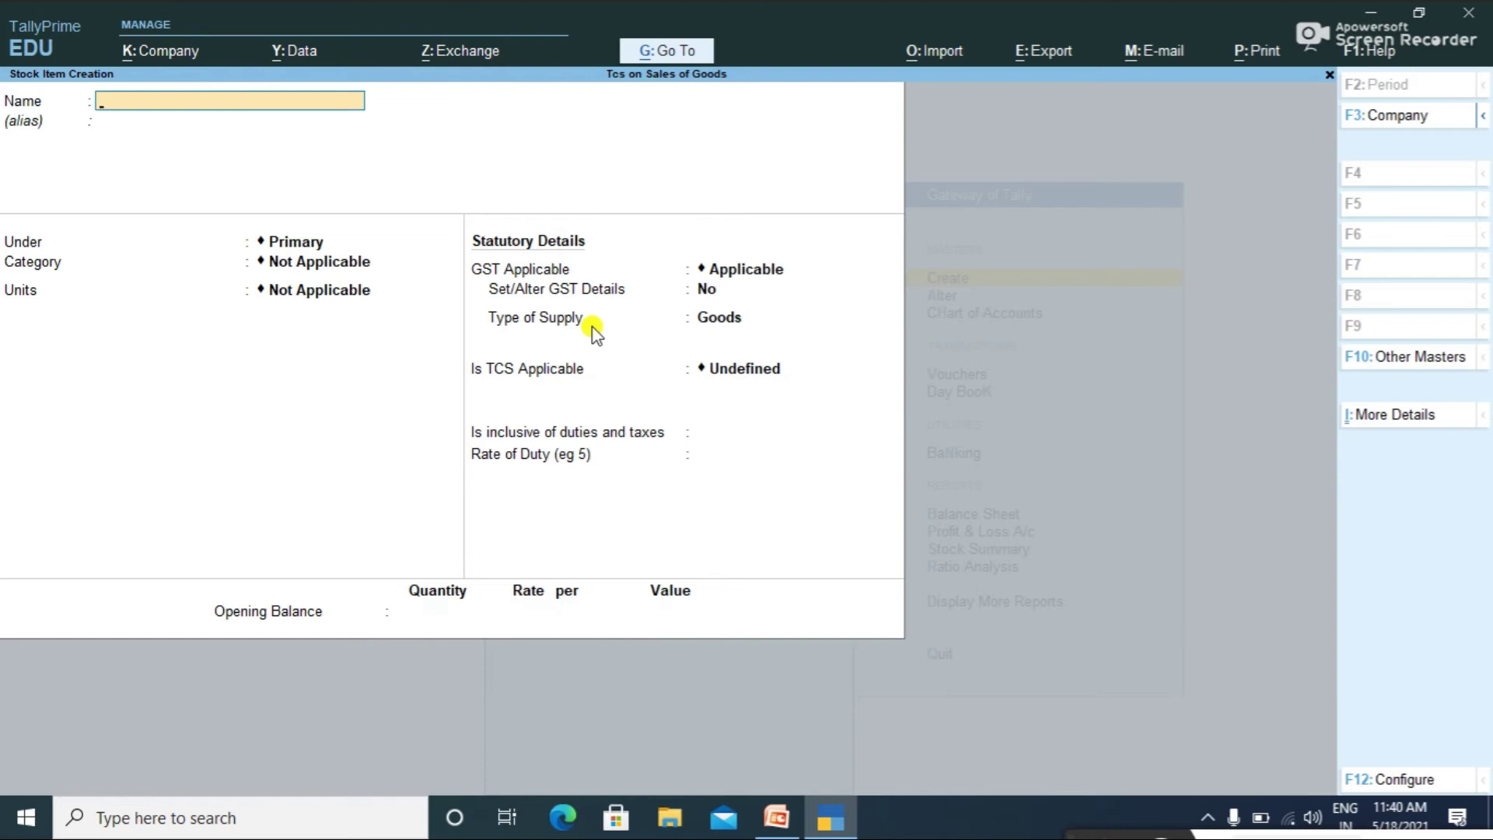
pyautogui.press('Escape')
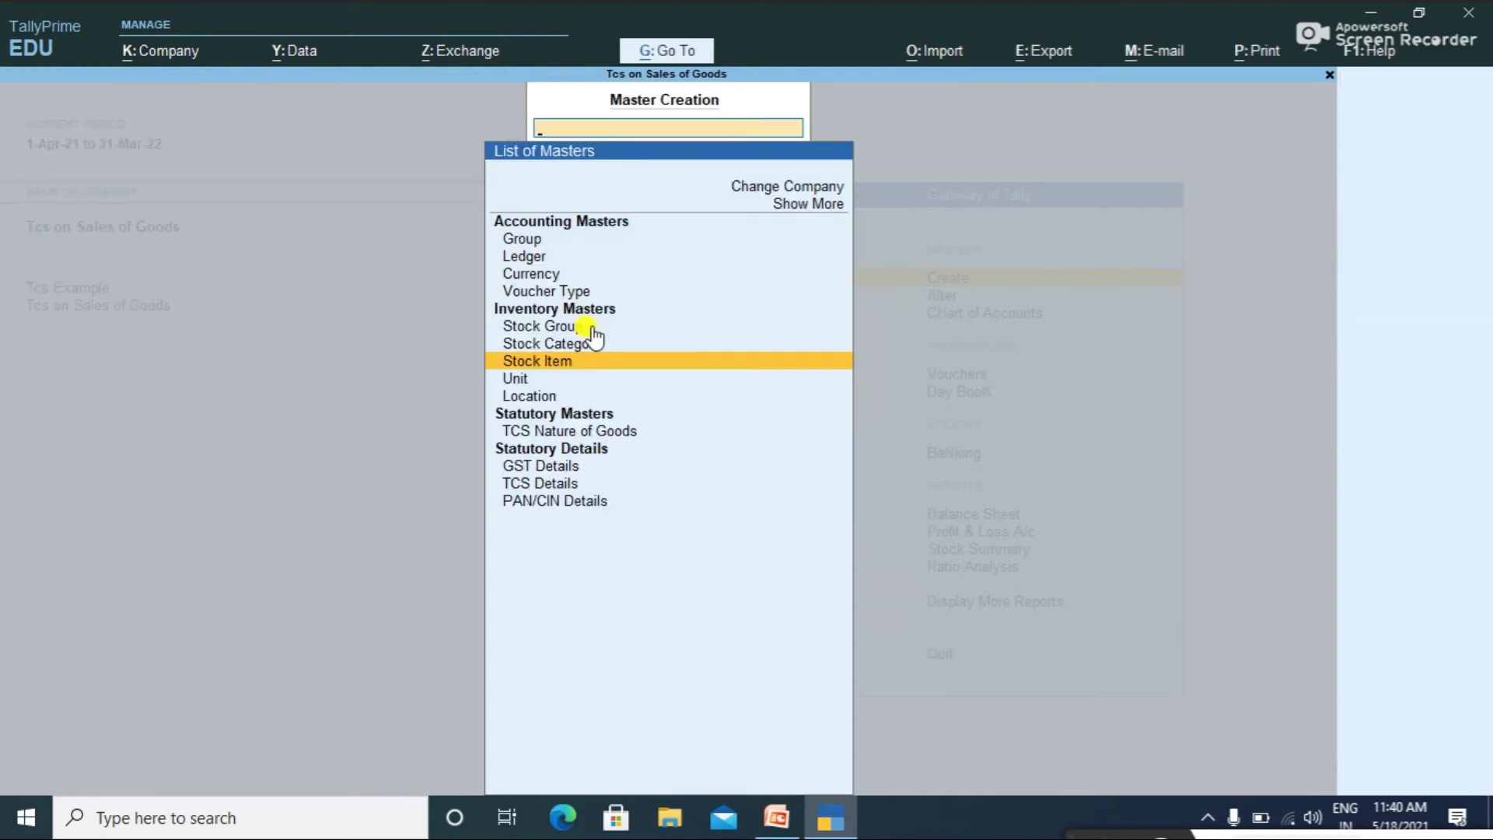
# Step: Start a Sales voucher dated 1-Apr-21 for party Abc Ltd
pyautogui.press('Escape')
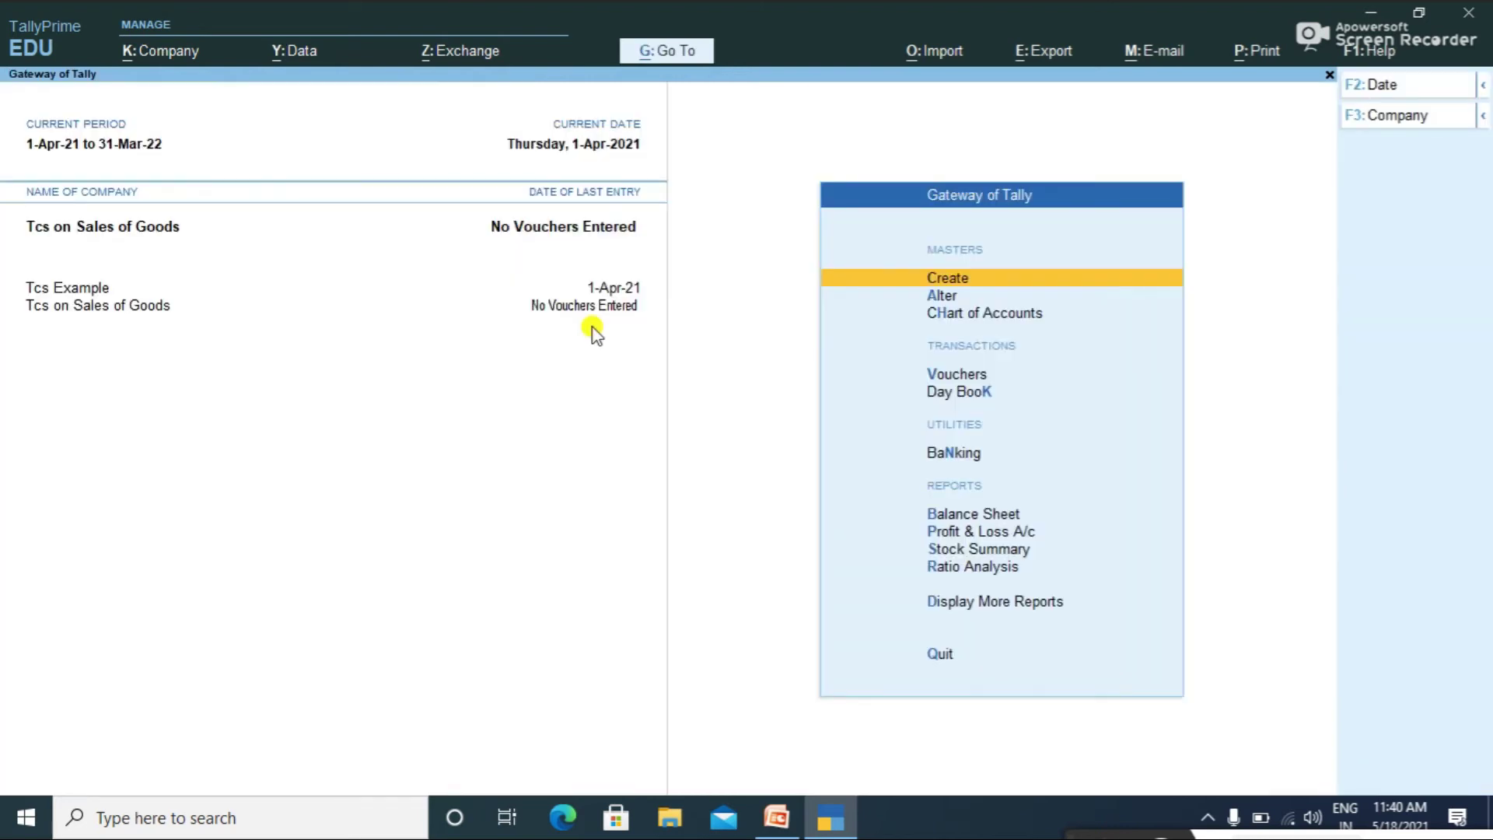
pyautogui.press('Down')
pyautogui.press('Down')
pyautogui.press('Down')
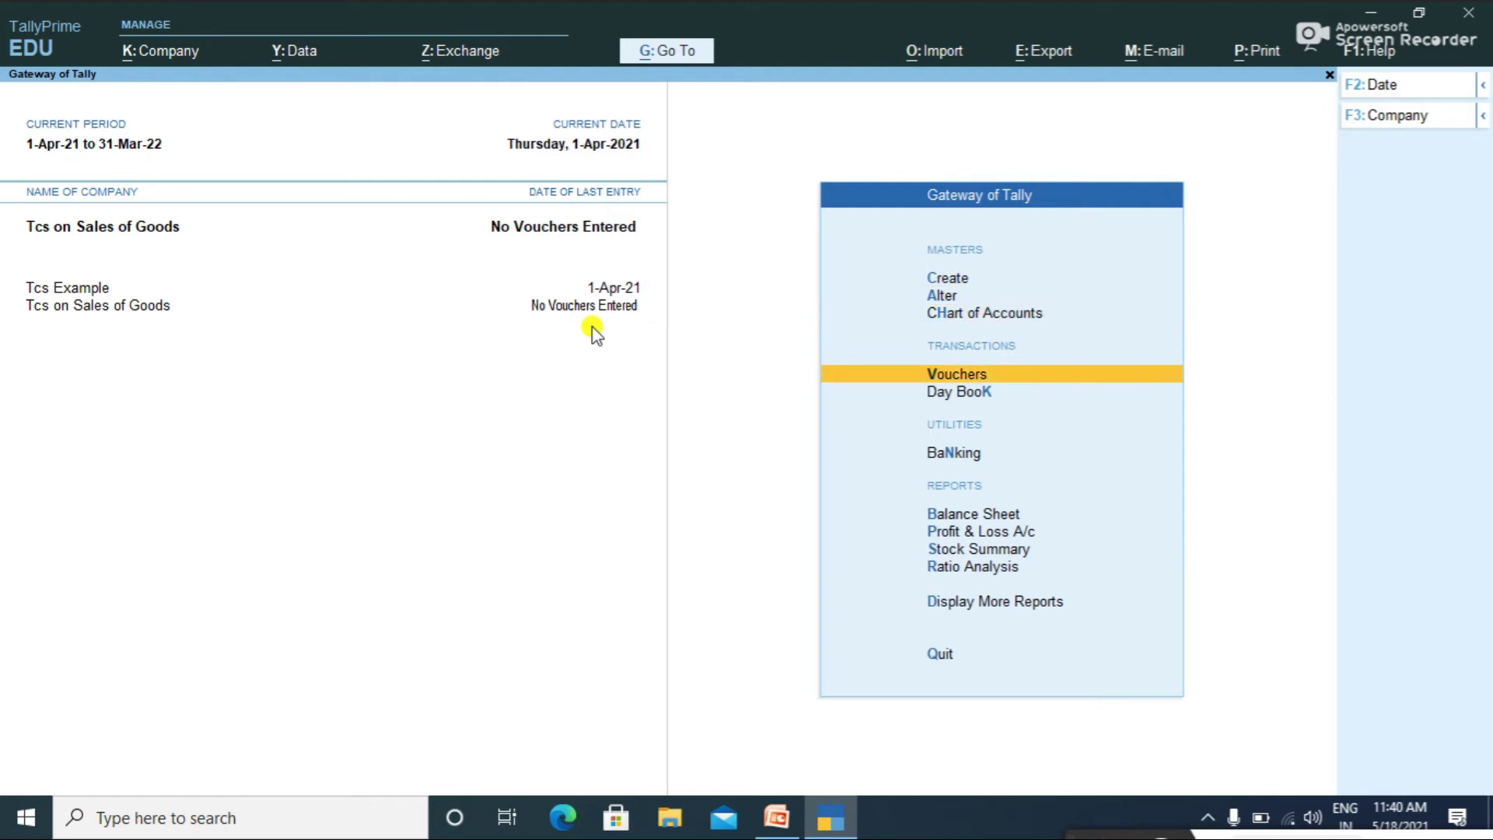
pyautogui.press('Return')
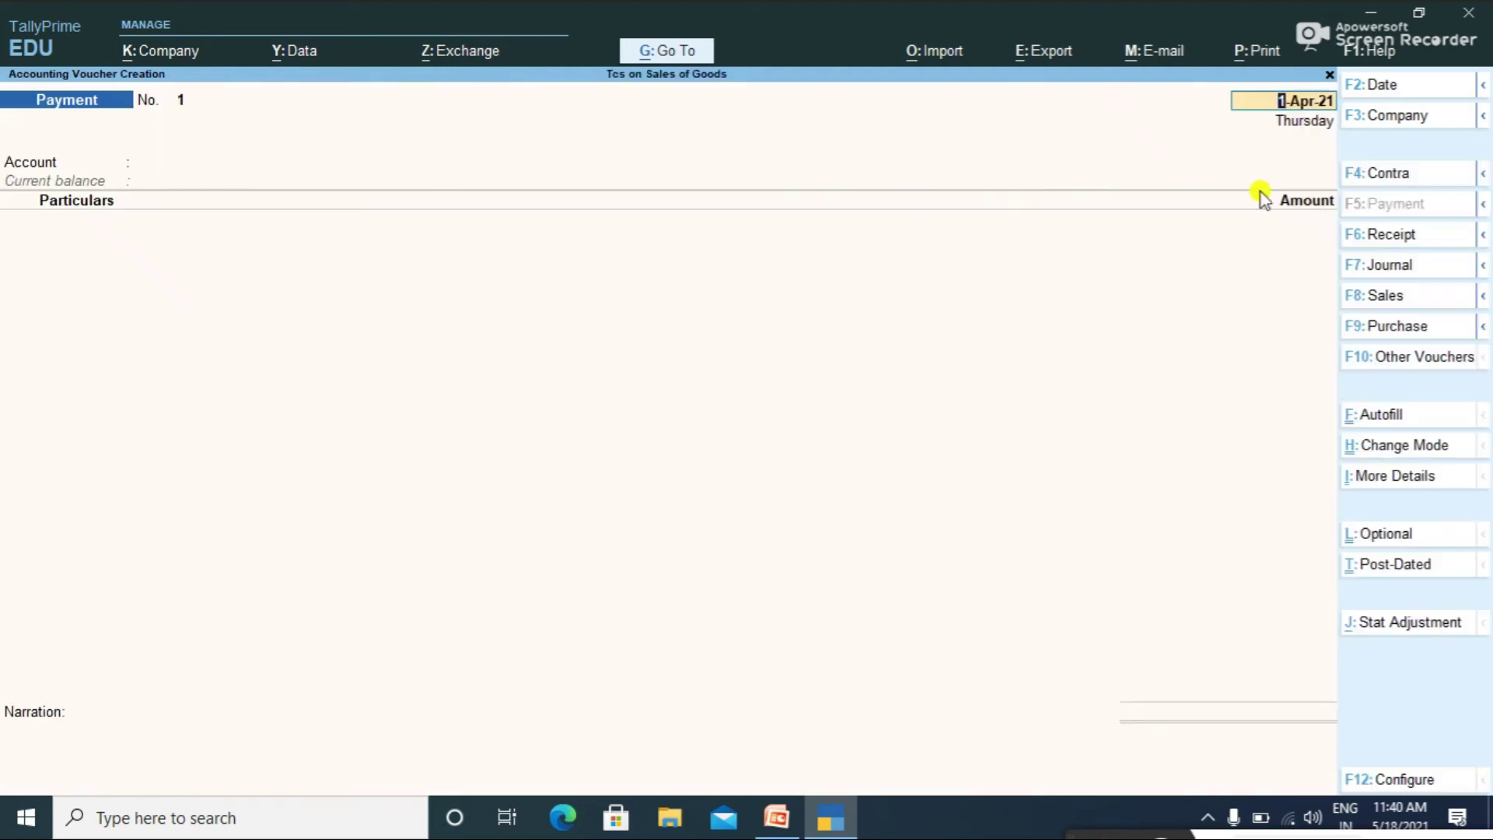
pyautogui.click(1373, 301)
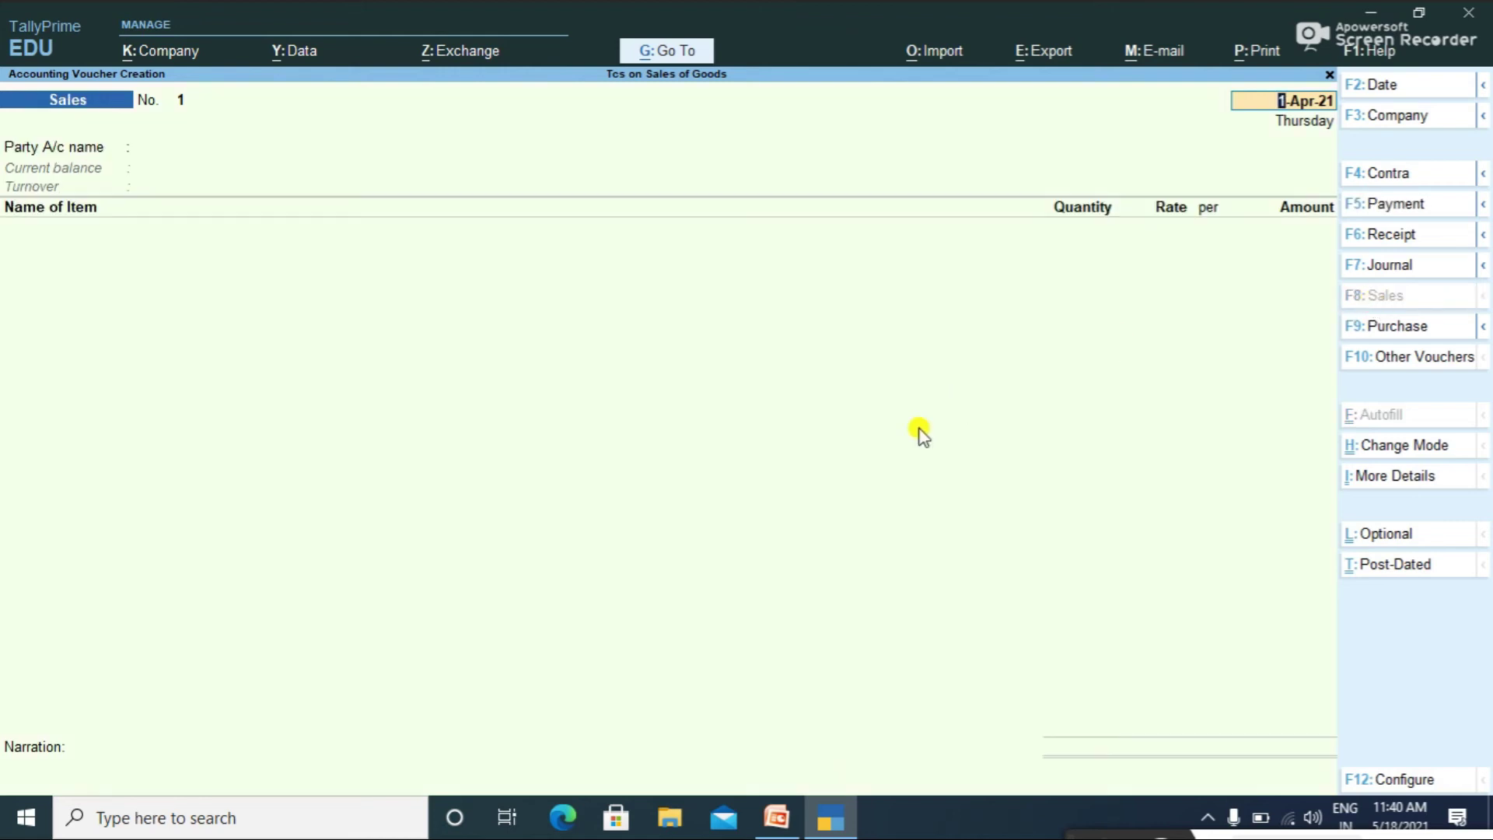
pyautogui.press('Return')
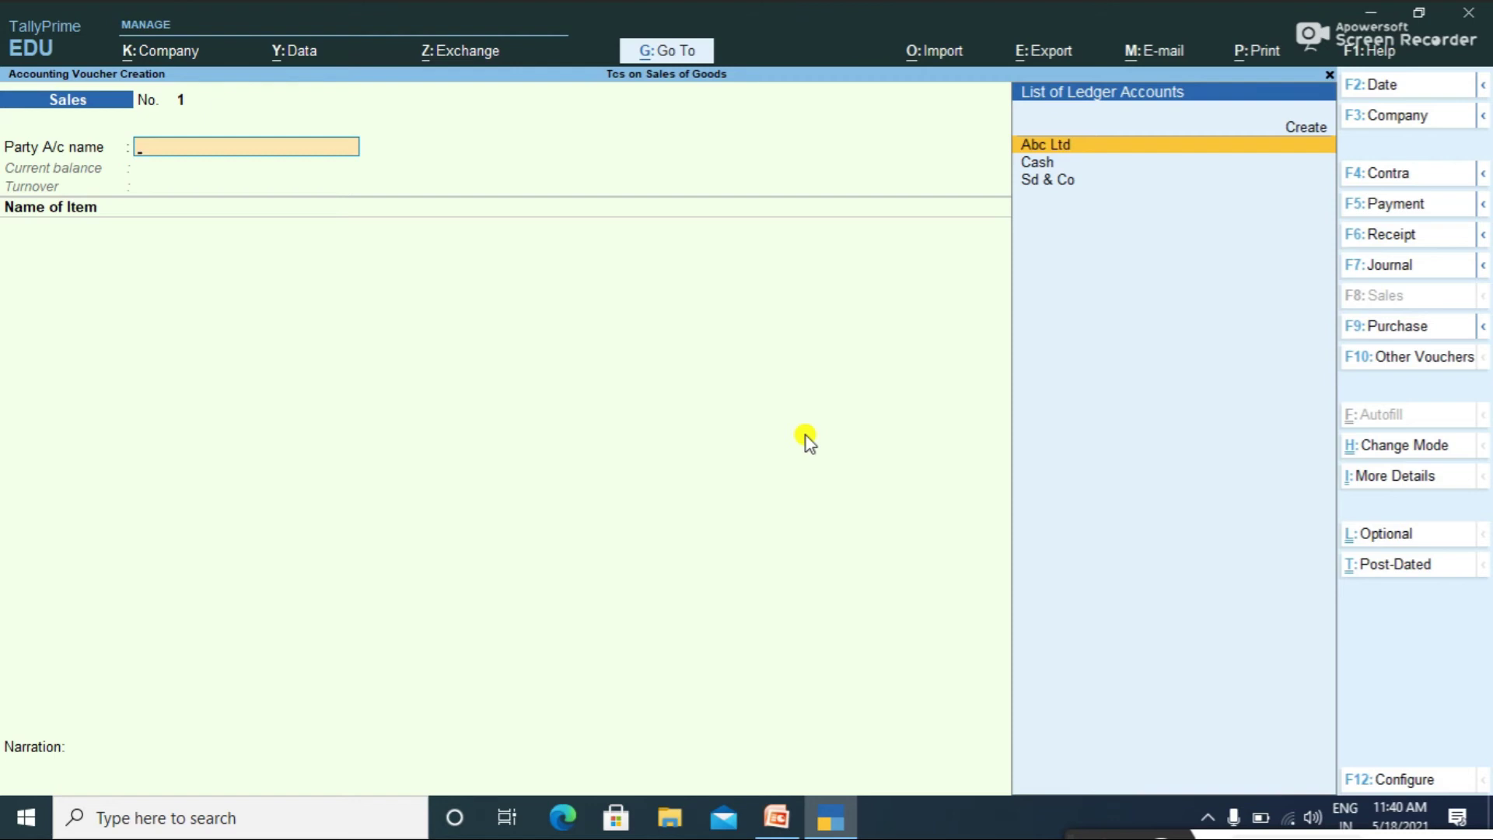
pyautogui.press('Return')
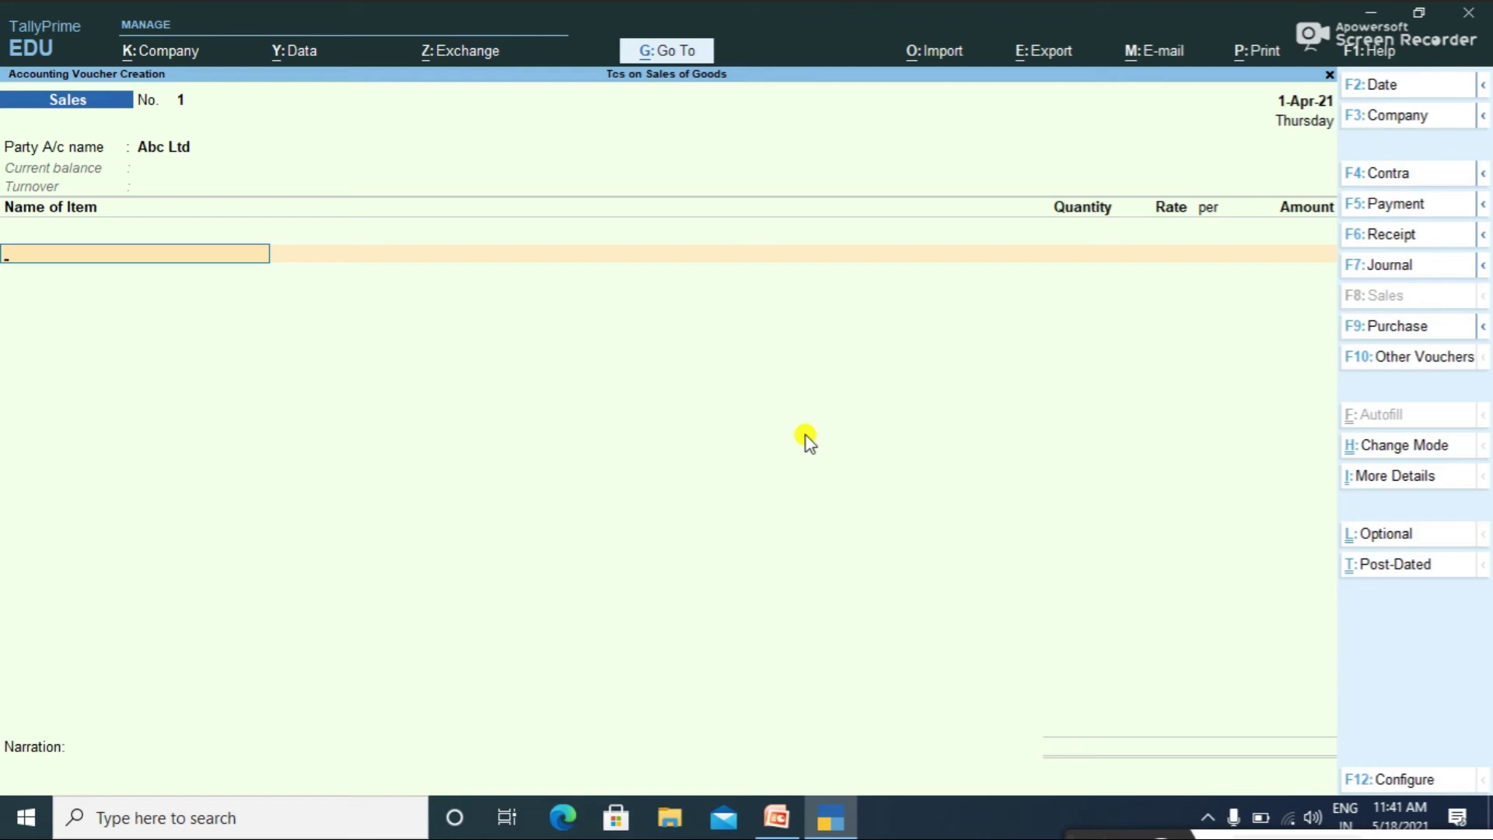
# Step: Add Monitors to the voucher: 6,000 nos at 1,000.00 each
pyautogui.write('Mo')
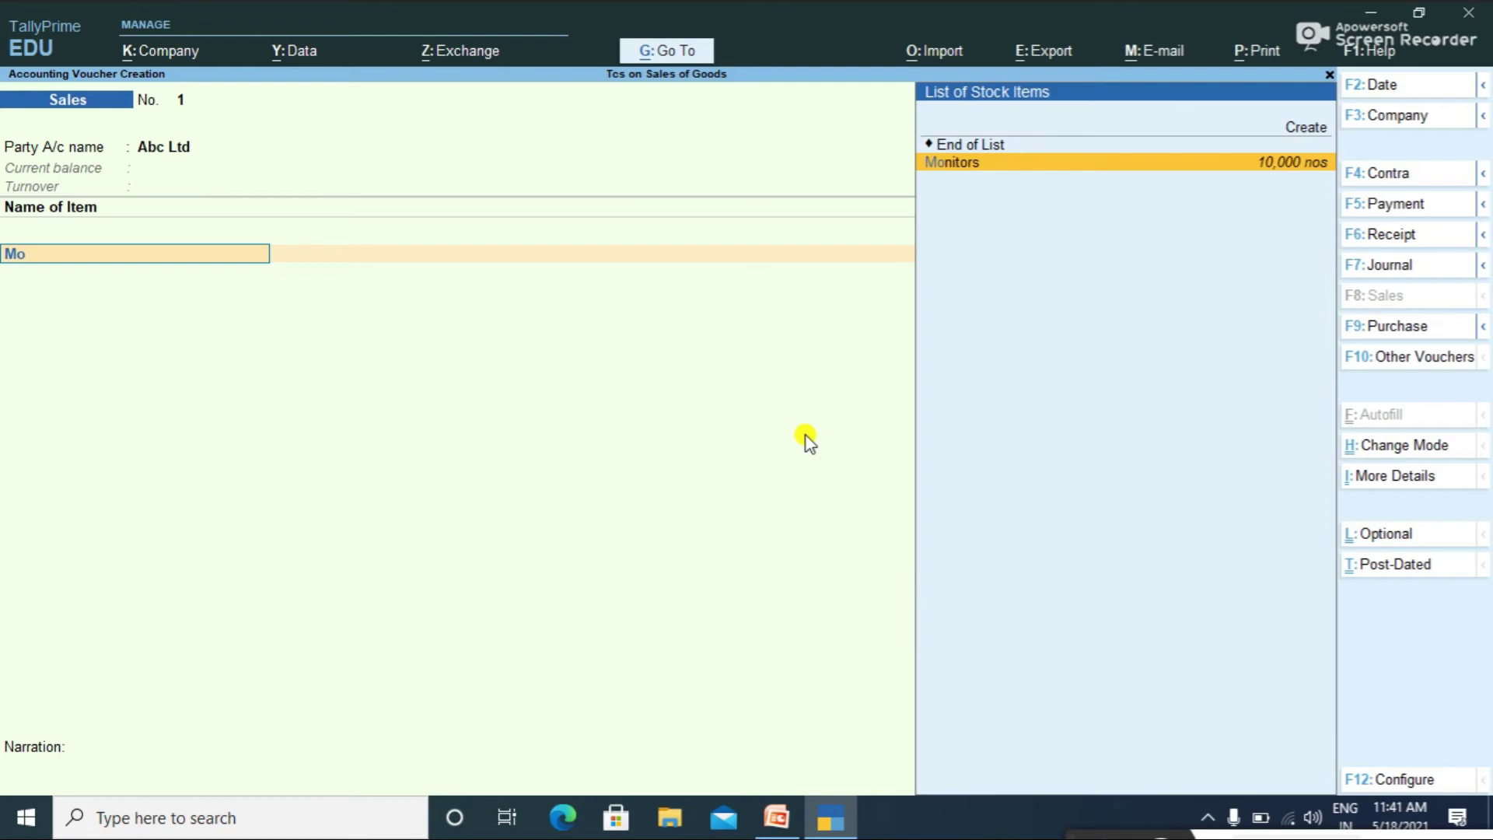
pyautogui.press('Return')
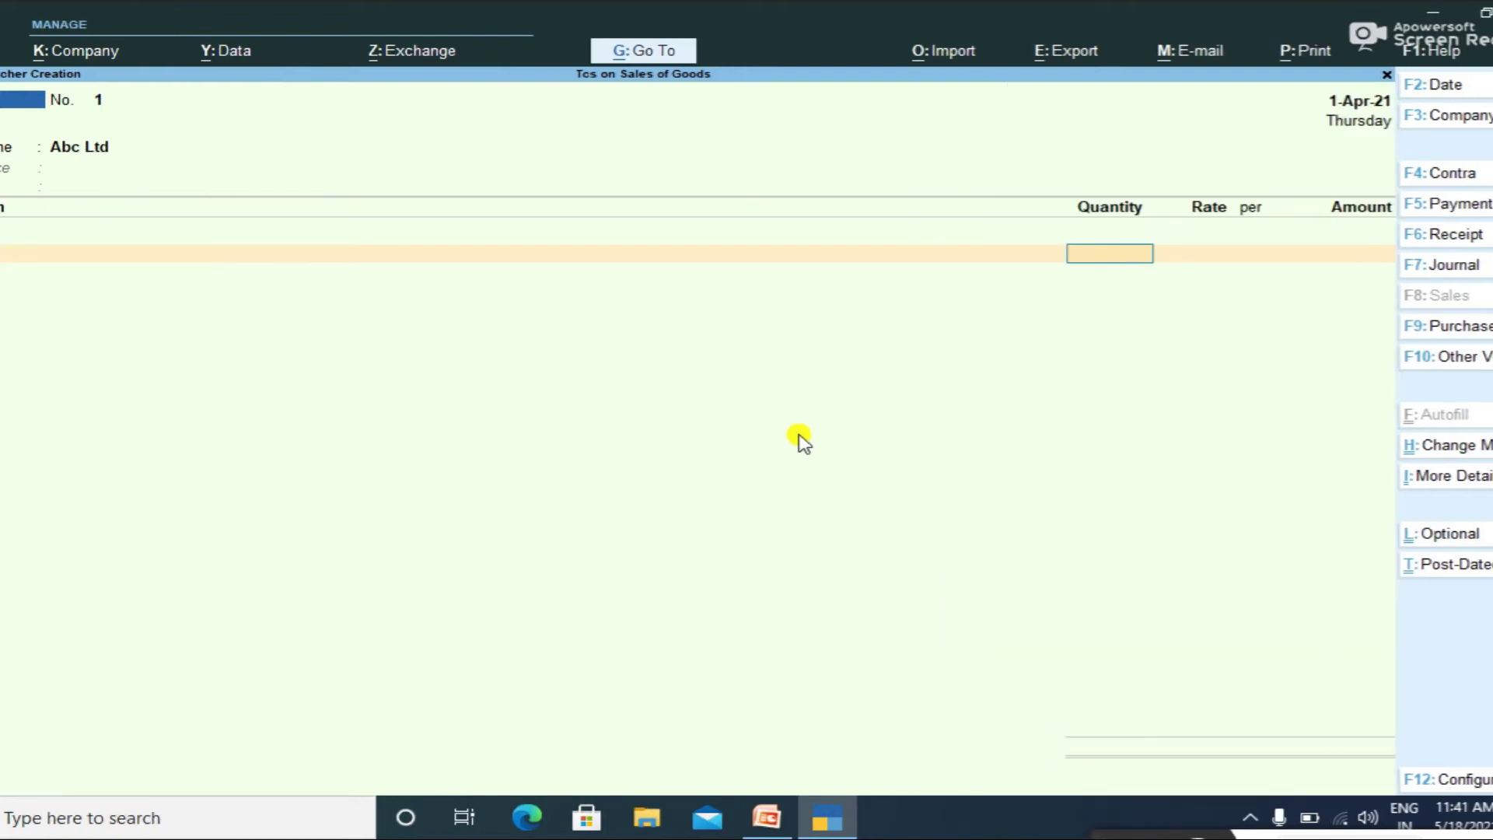
pyautogui.write('6000')
pyautogui.press('Return')
pyautogui.write('1000')
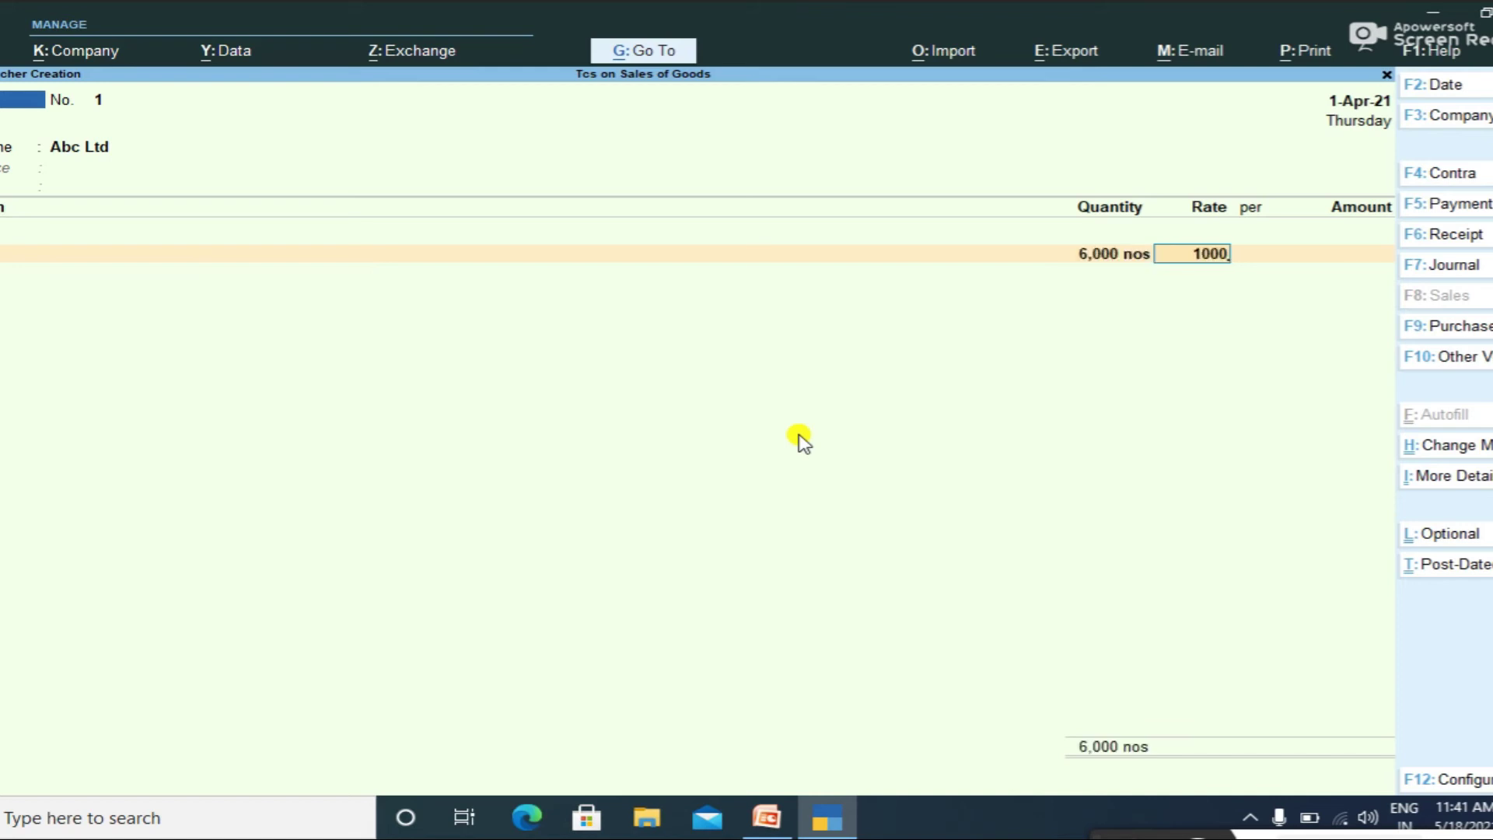
pyautogui.press('Return')
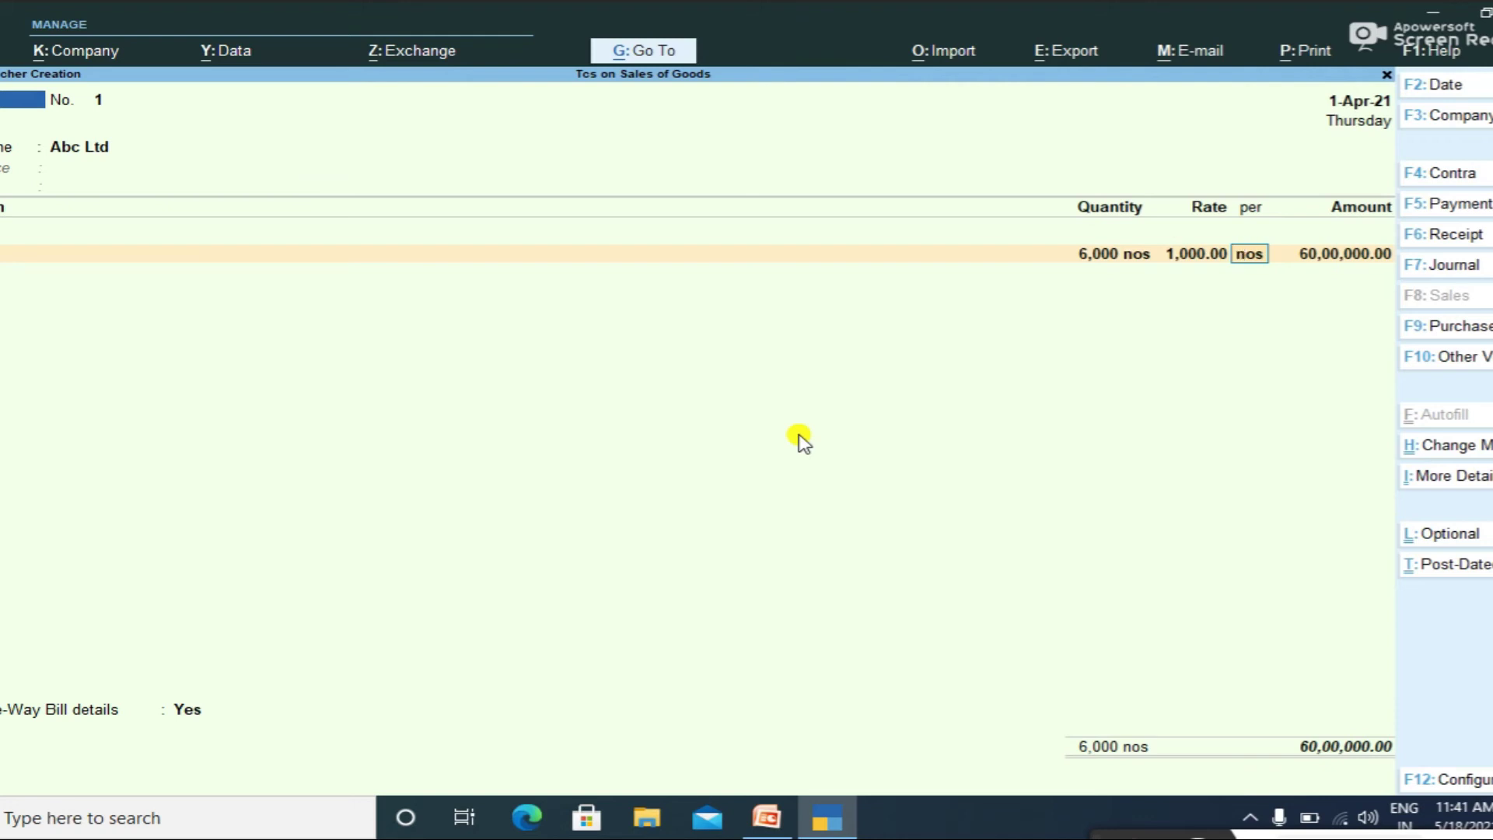
pyautogui.press('Return')
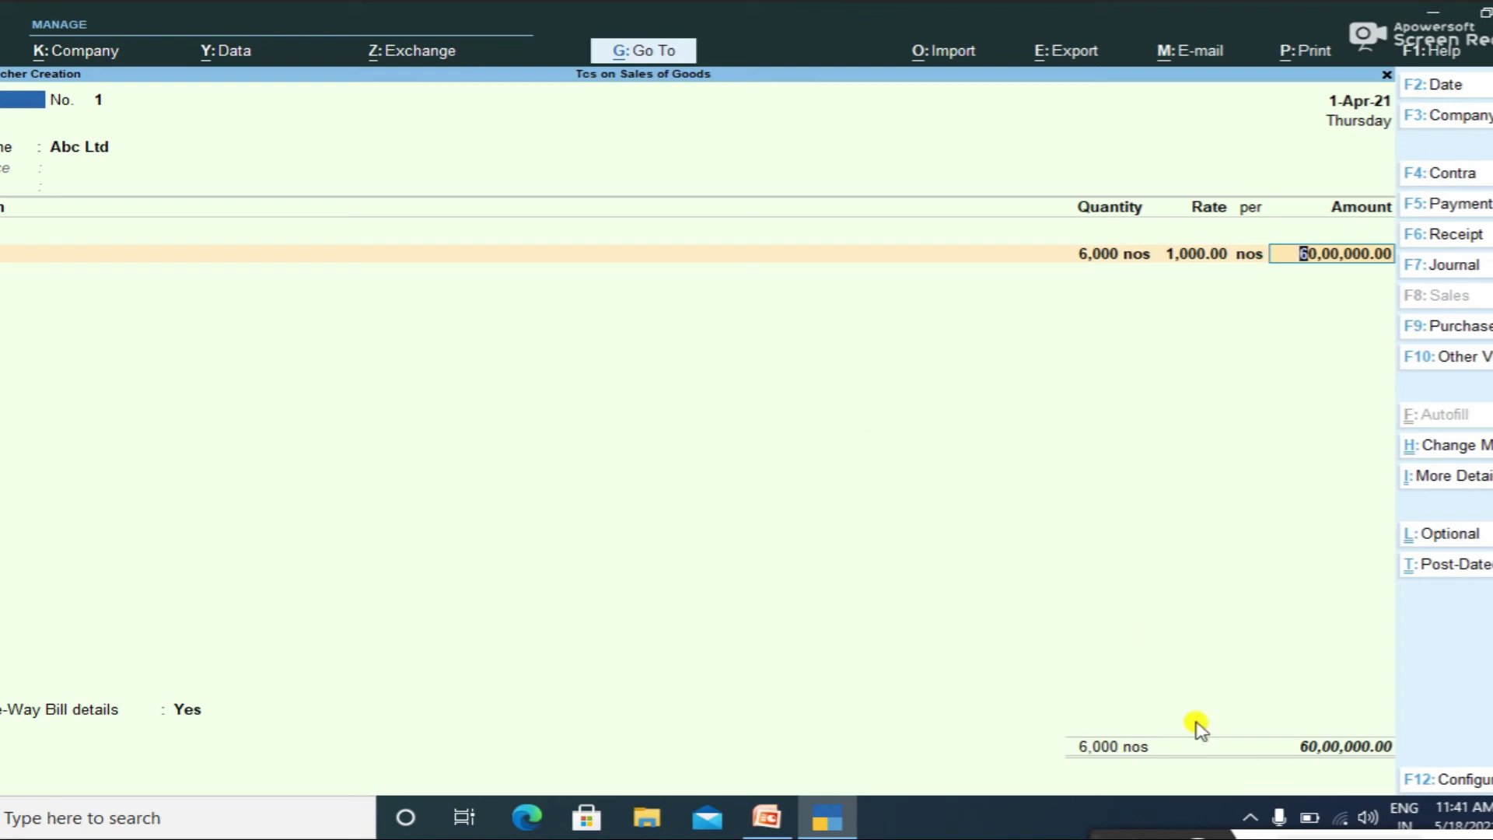
# Step: Review the voucher Configuration options, keeping Modify Tax details for TCS at Yes
pyautogui.click(1476, 780)
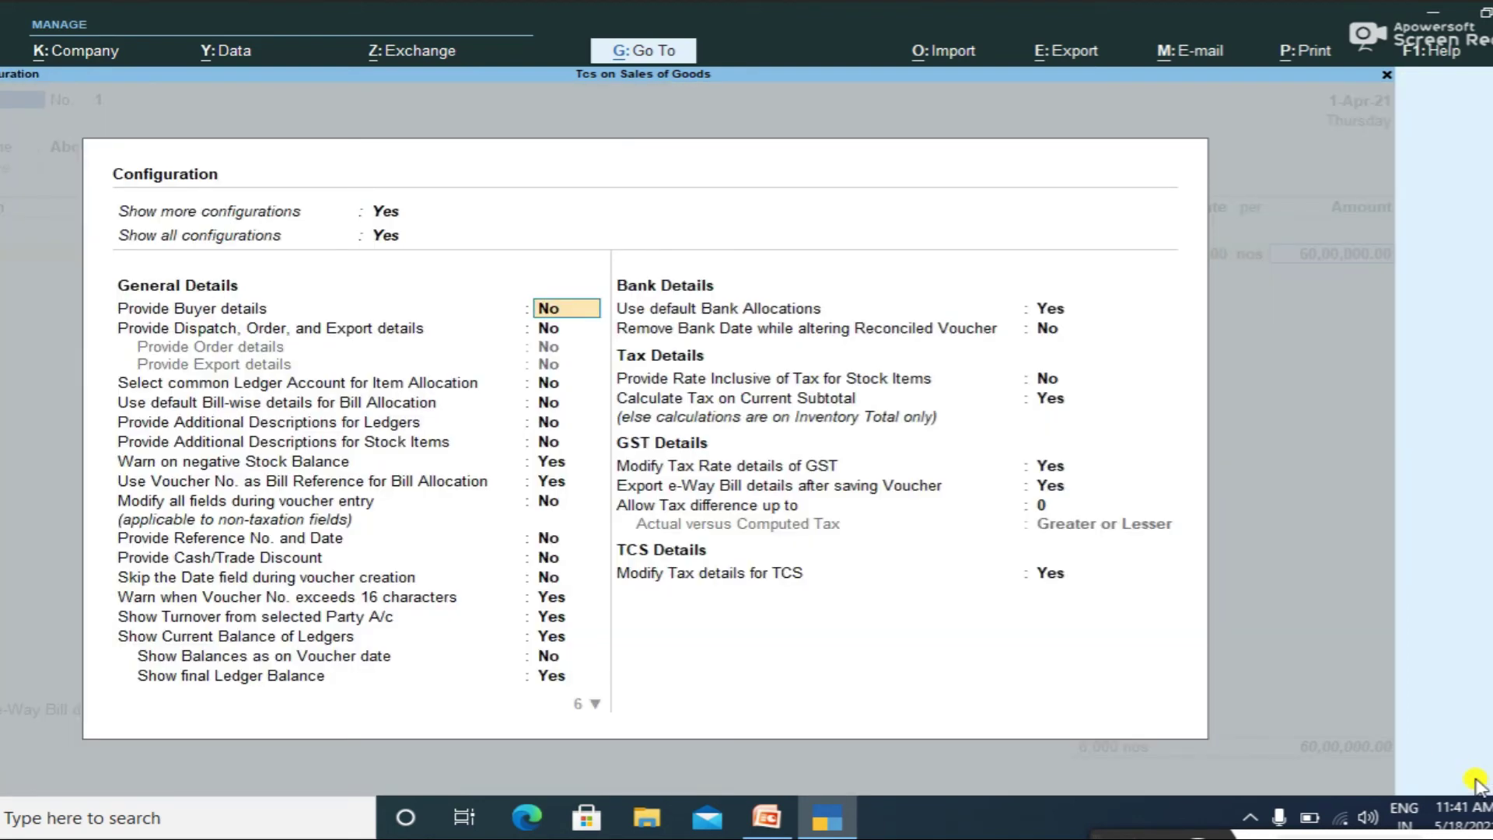
pyautogui.press('Down')
pyautogui.press('Down')
pyautogui.press('Down')
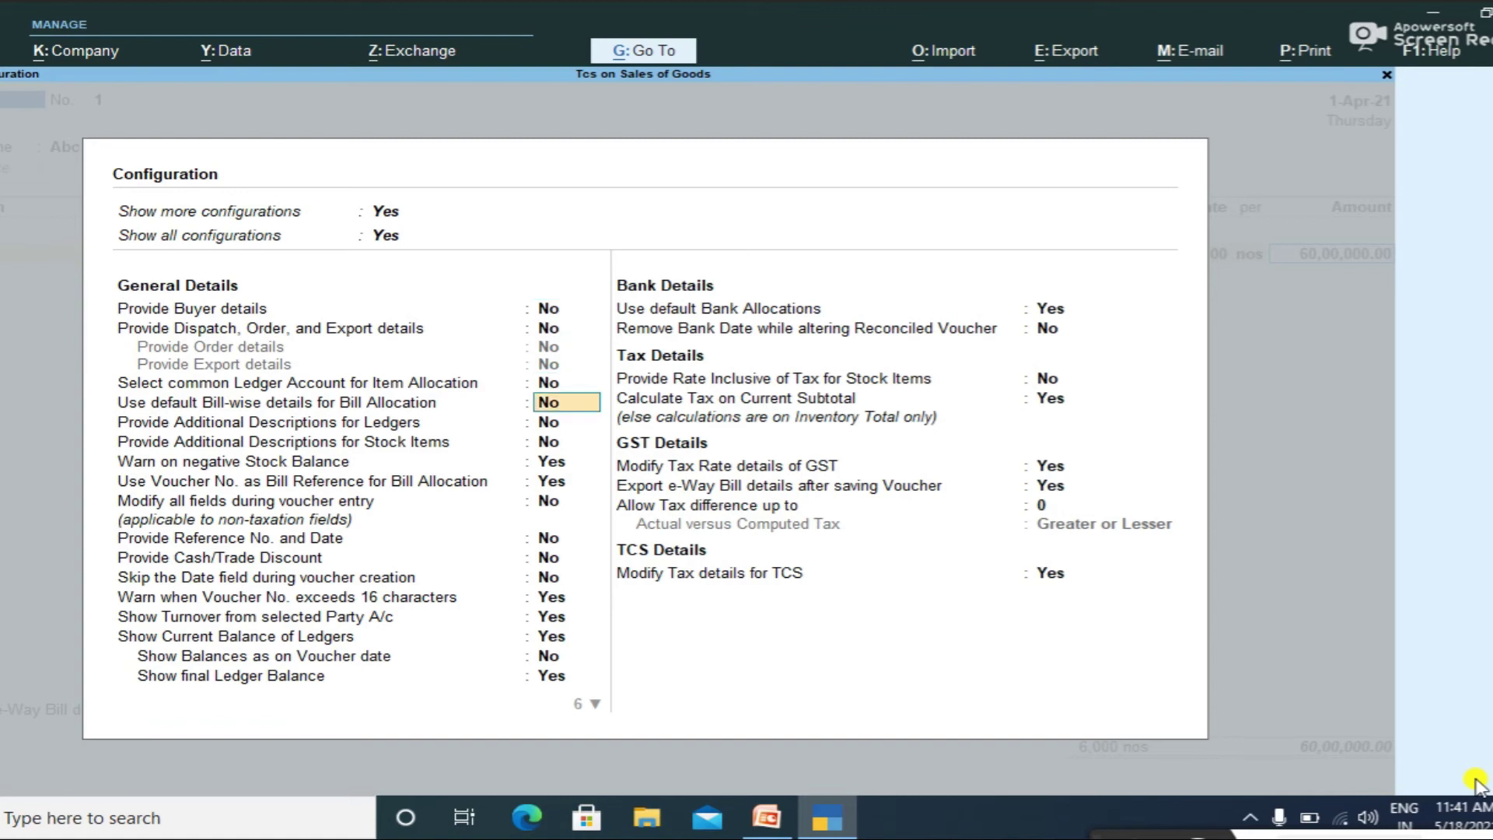
pyautogui.press('Up')
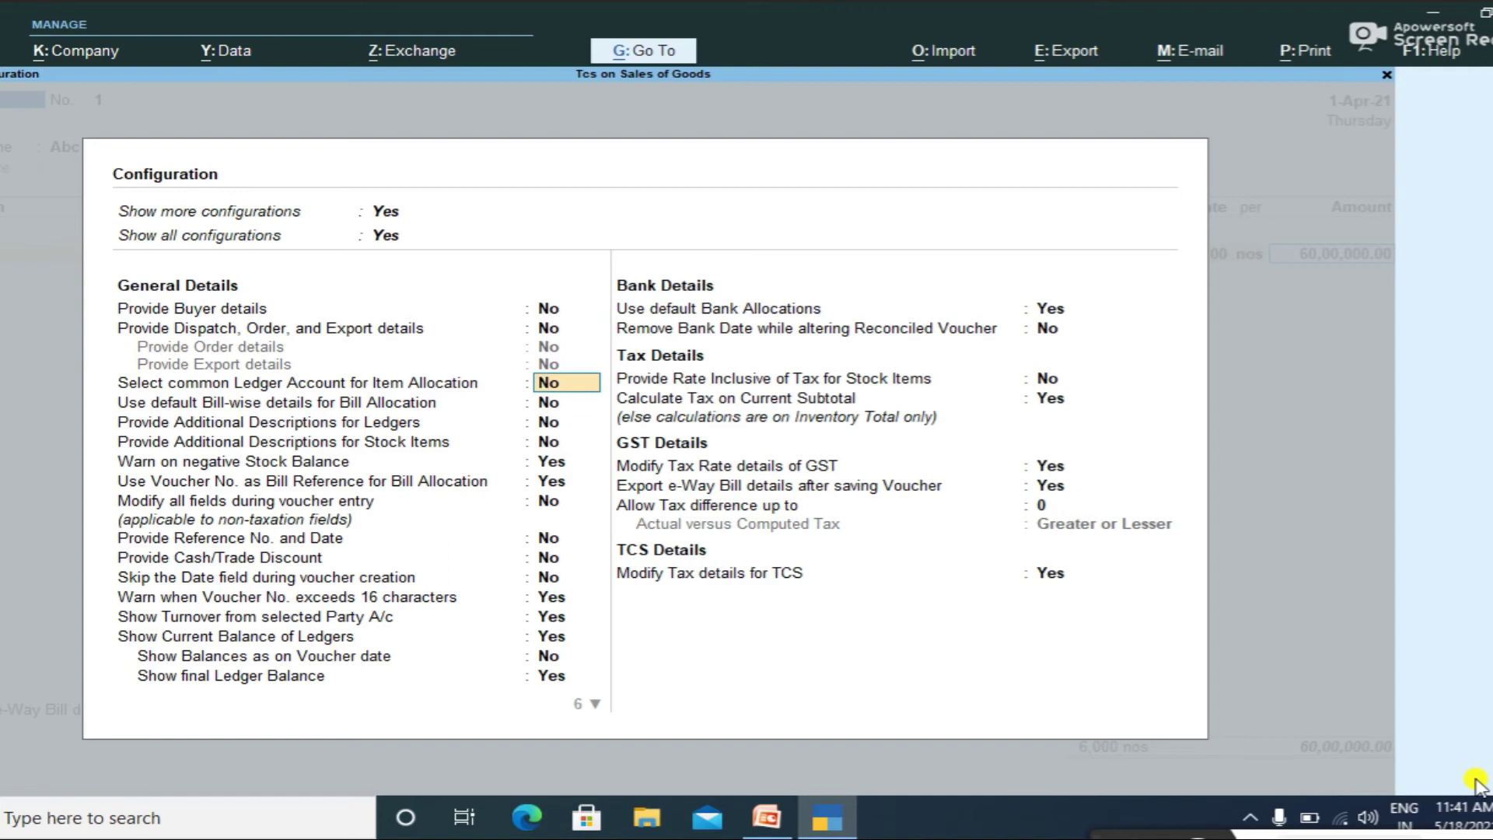
pyautogui.press('Down')
pyautogui.press('Down')
pyautogui.press('Down')
pyautogui.press('Down')
pyautogui.press('Down')
pyautogui.press('Down')
pyautogui.press('Down')
pyautogui.press('Down')
pyautogui.press('Down')
pyautogui.press('Down')
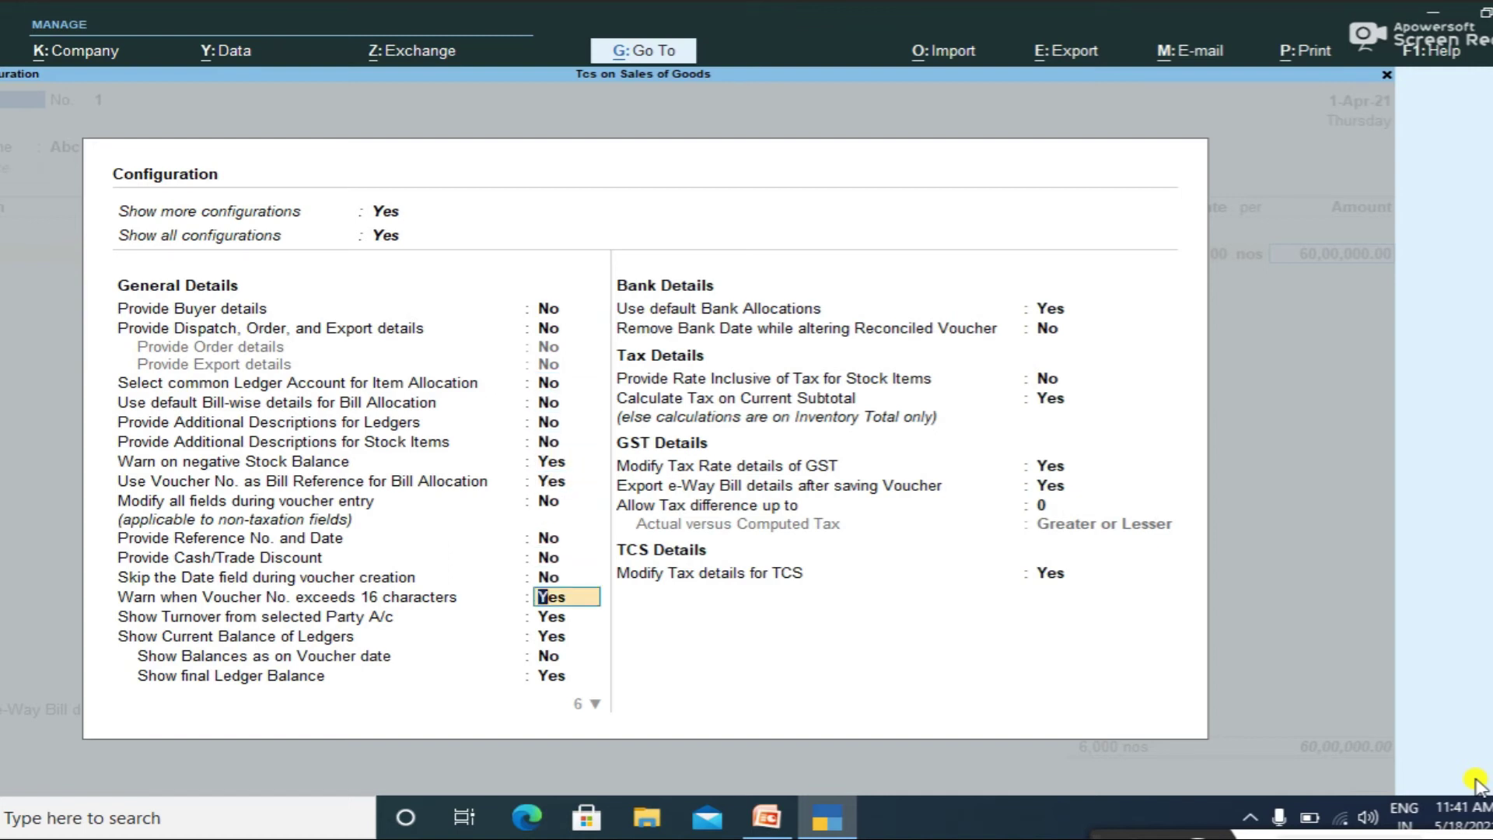
pyautogui.press('Down')
pyautogui.press('Down')
pyautogui.press('Down')
pyautogui.press('Down')
pyautogui.press('Down')
pyautogui.press('Down')
pyautogui.press('Down')
pyautogui.press('Down')
pyautogui.press('Down')
pyautogui.press('Down')
pyautogui.press('Down')
pyautogui.press('Down')
pyautogui.press('Down')
pyautogui.press('Down')
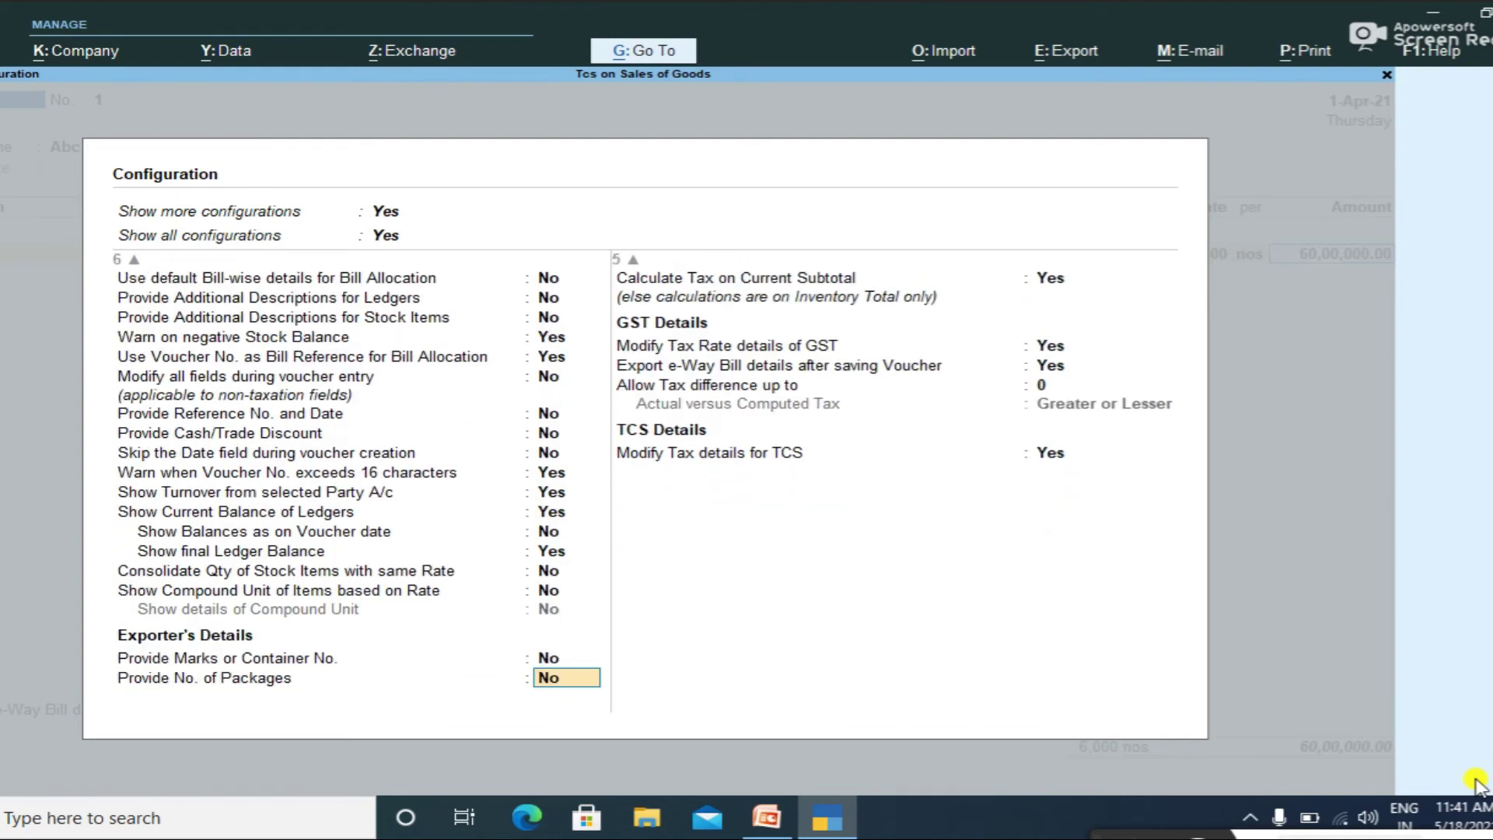
pyautogui.press('Down')
pyautogui.press('Down')
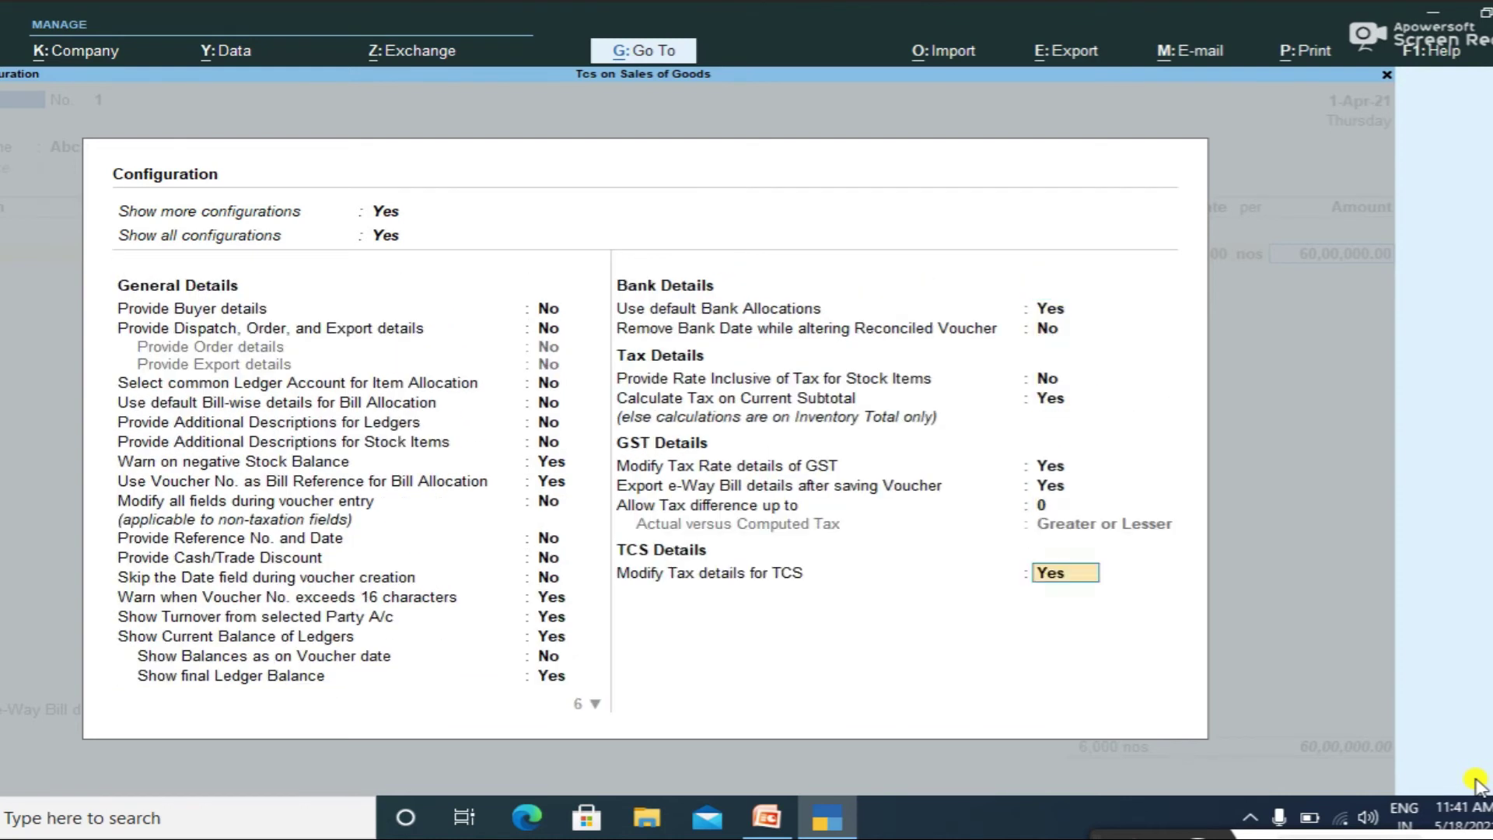
pyautogui.press('Return')
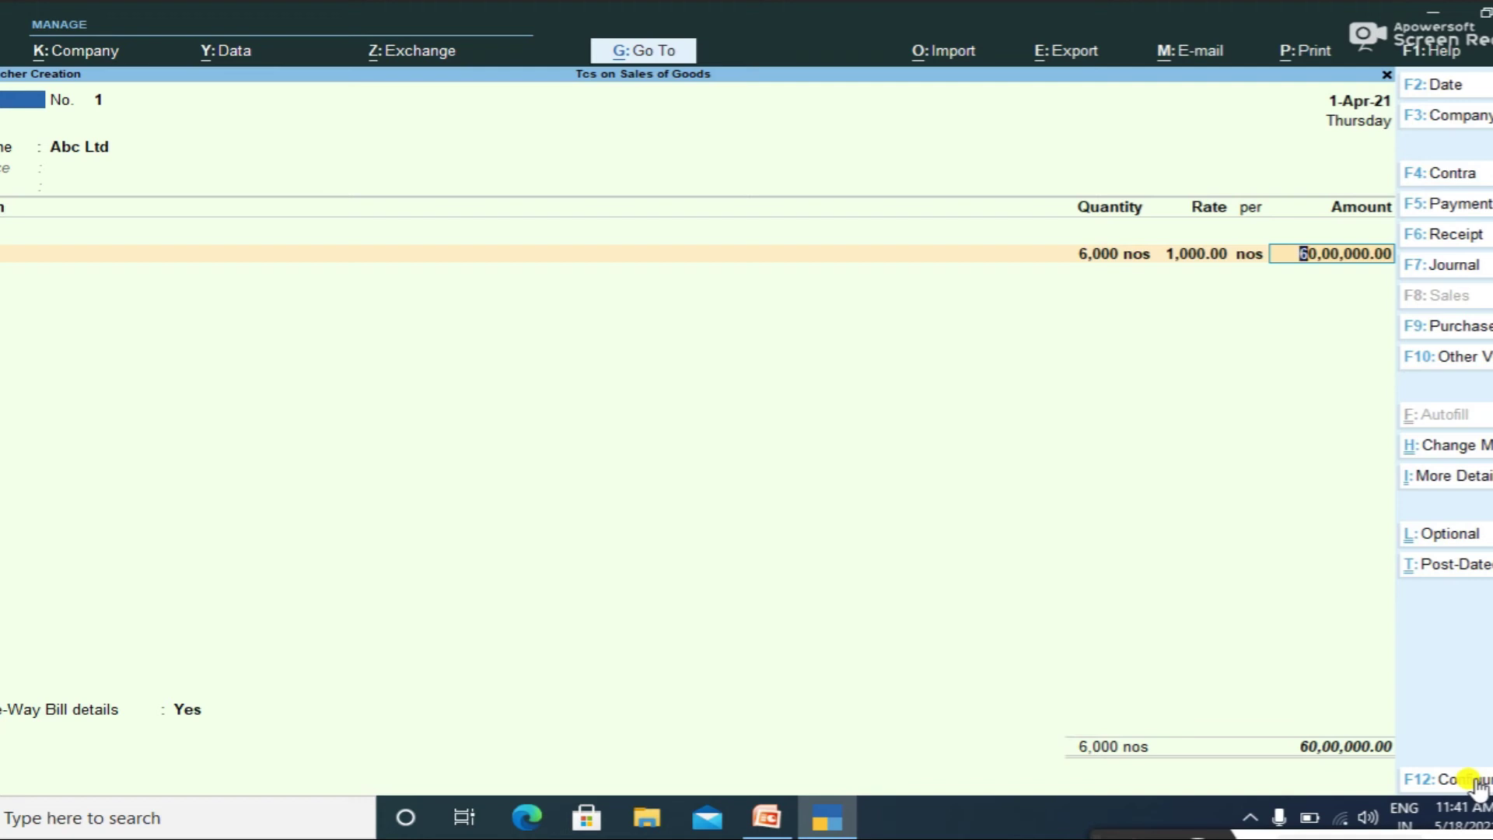
# Step: Allocate Monitors to Sles with TCS assessable value 1000000 and Sales Taxable classification
pyautogui.press('Return')
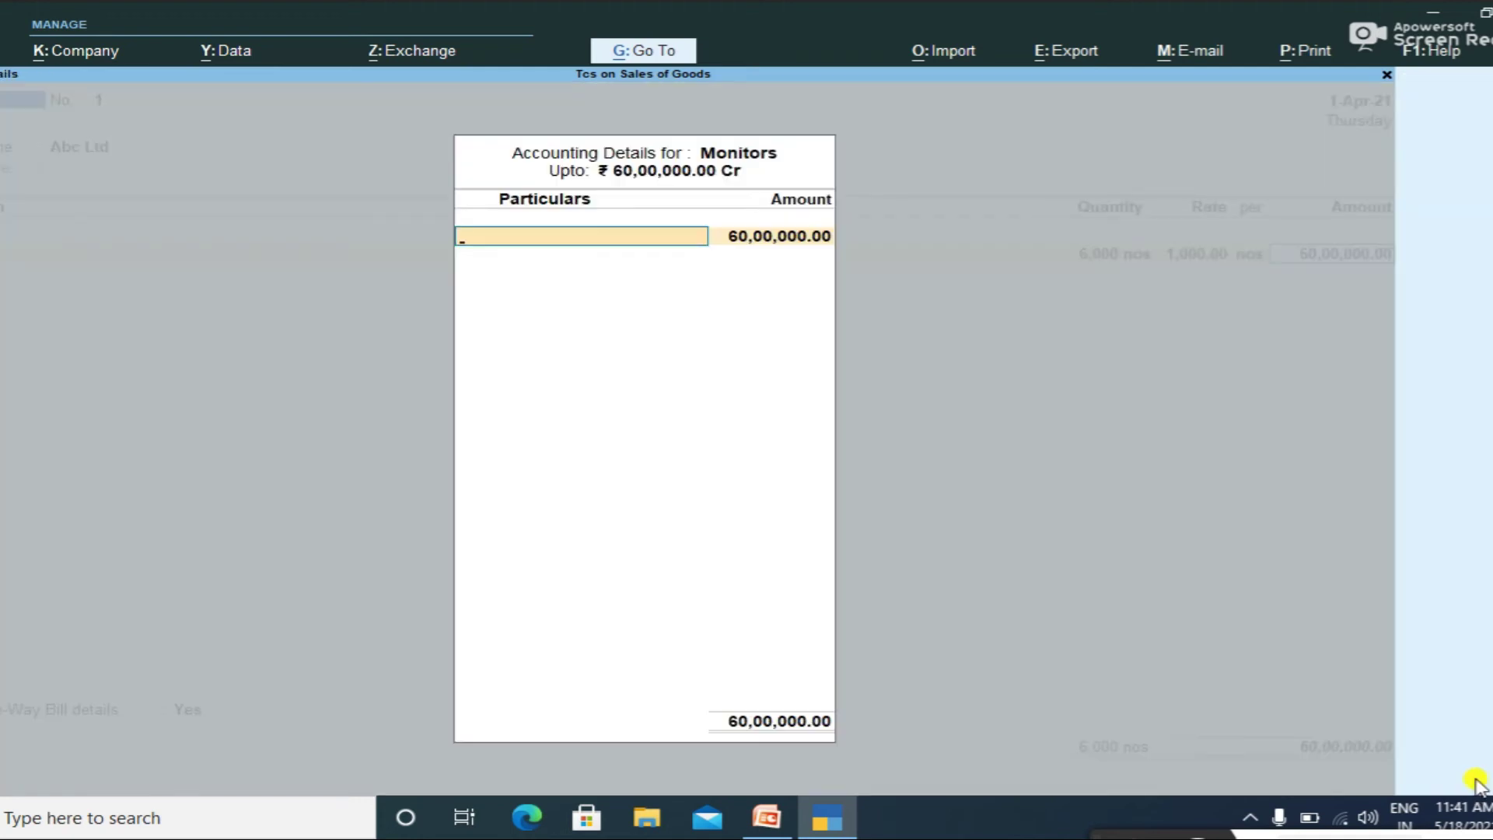
pyautogui.write('Sles')
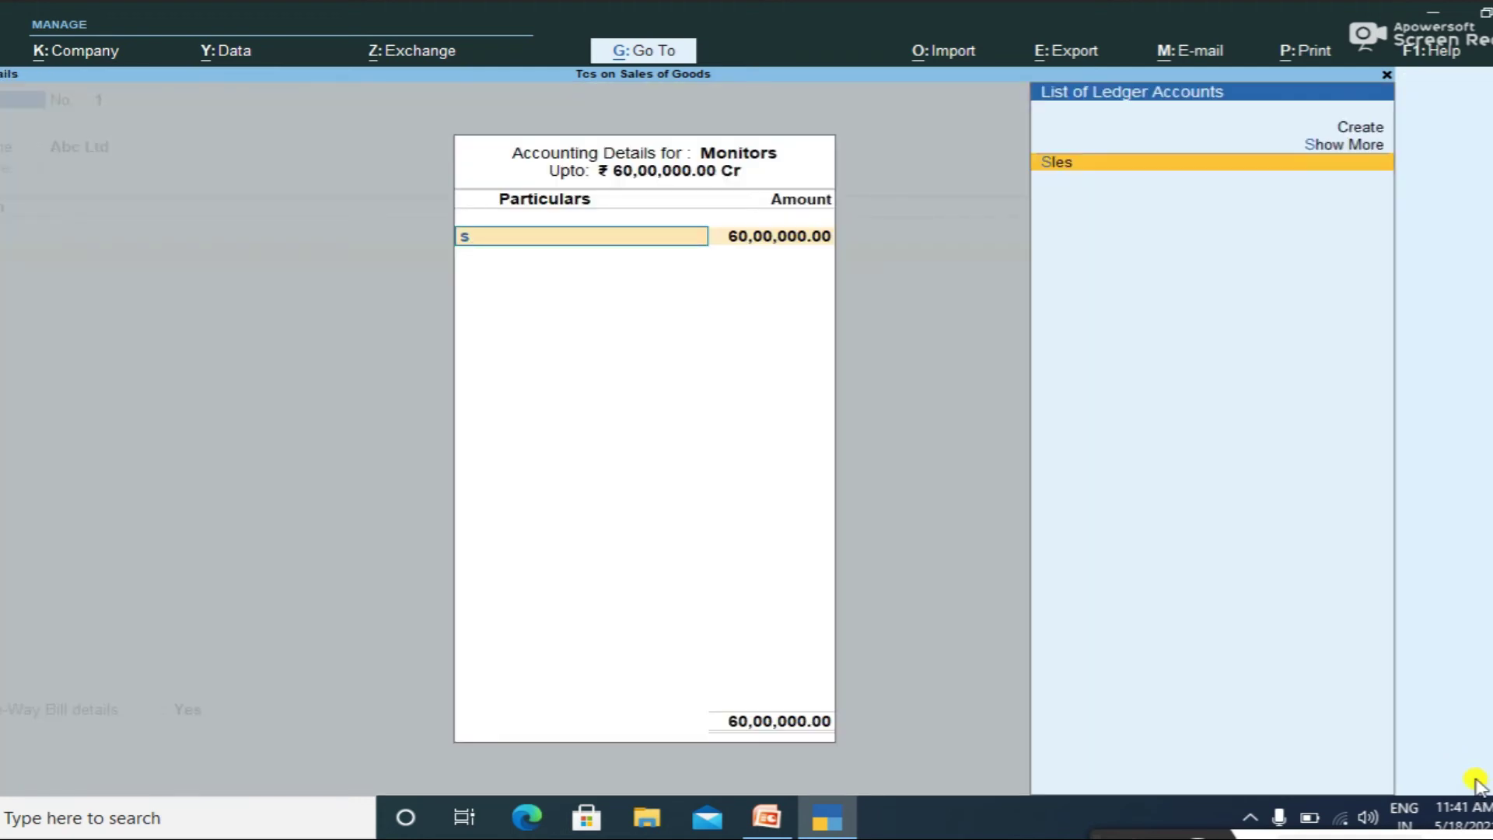
pyautogui.press('Return')
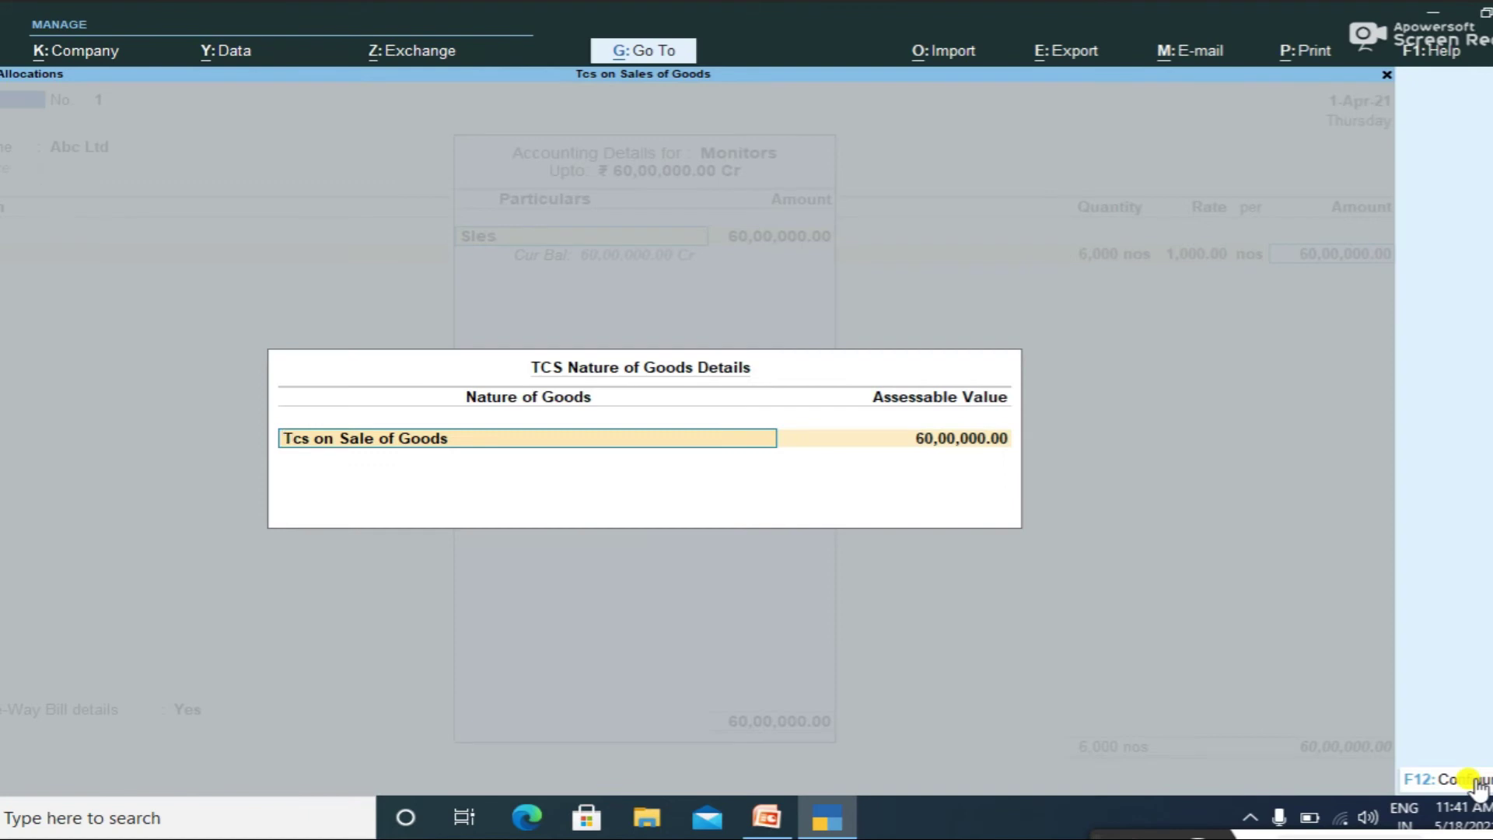
pyautogui.press('Return')
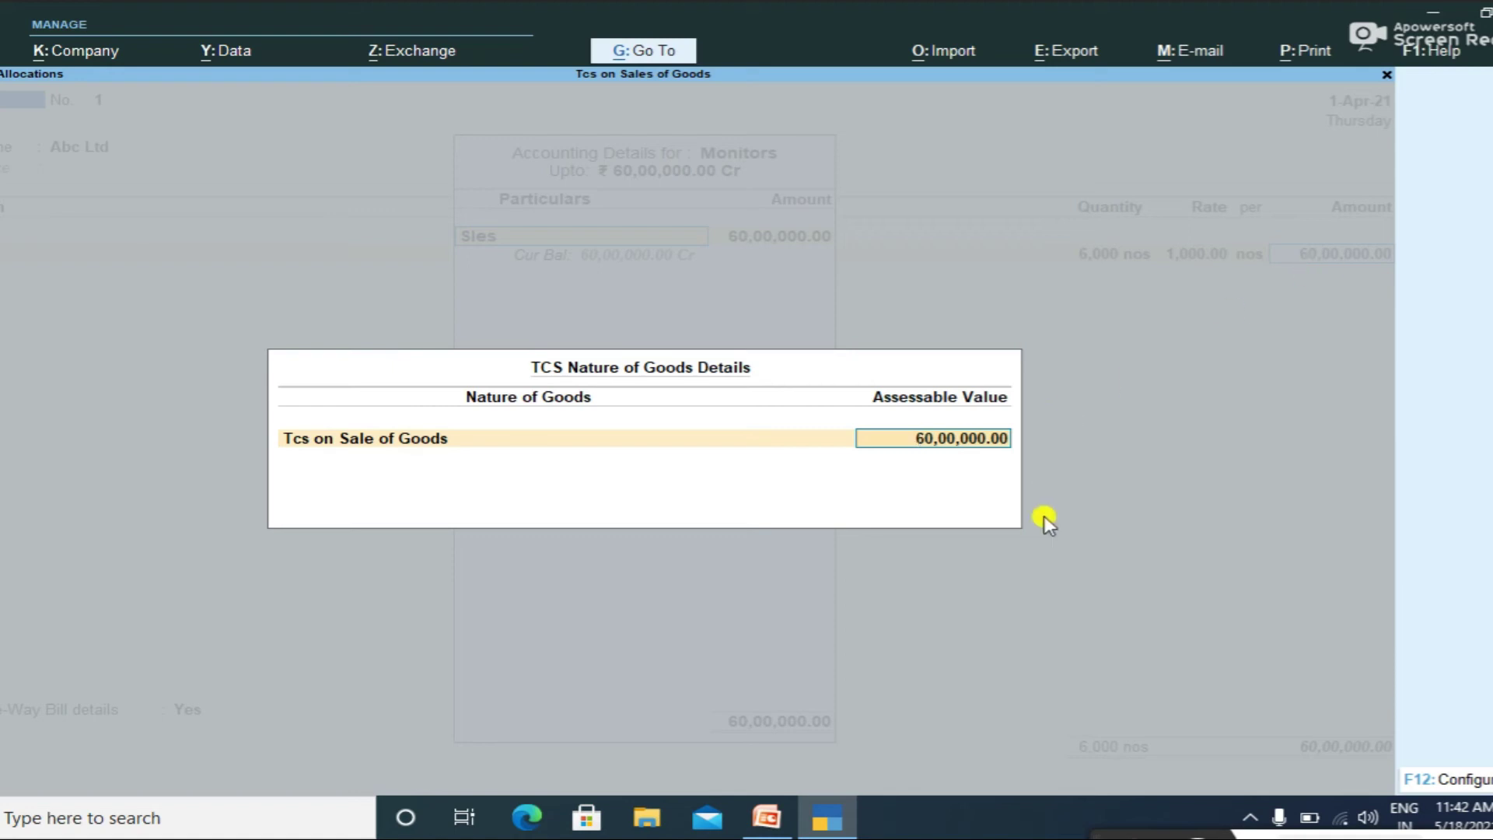
pyautogui.write('1000000')
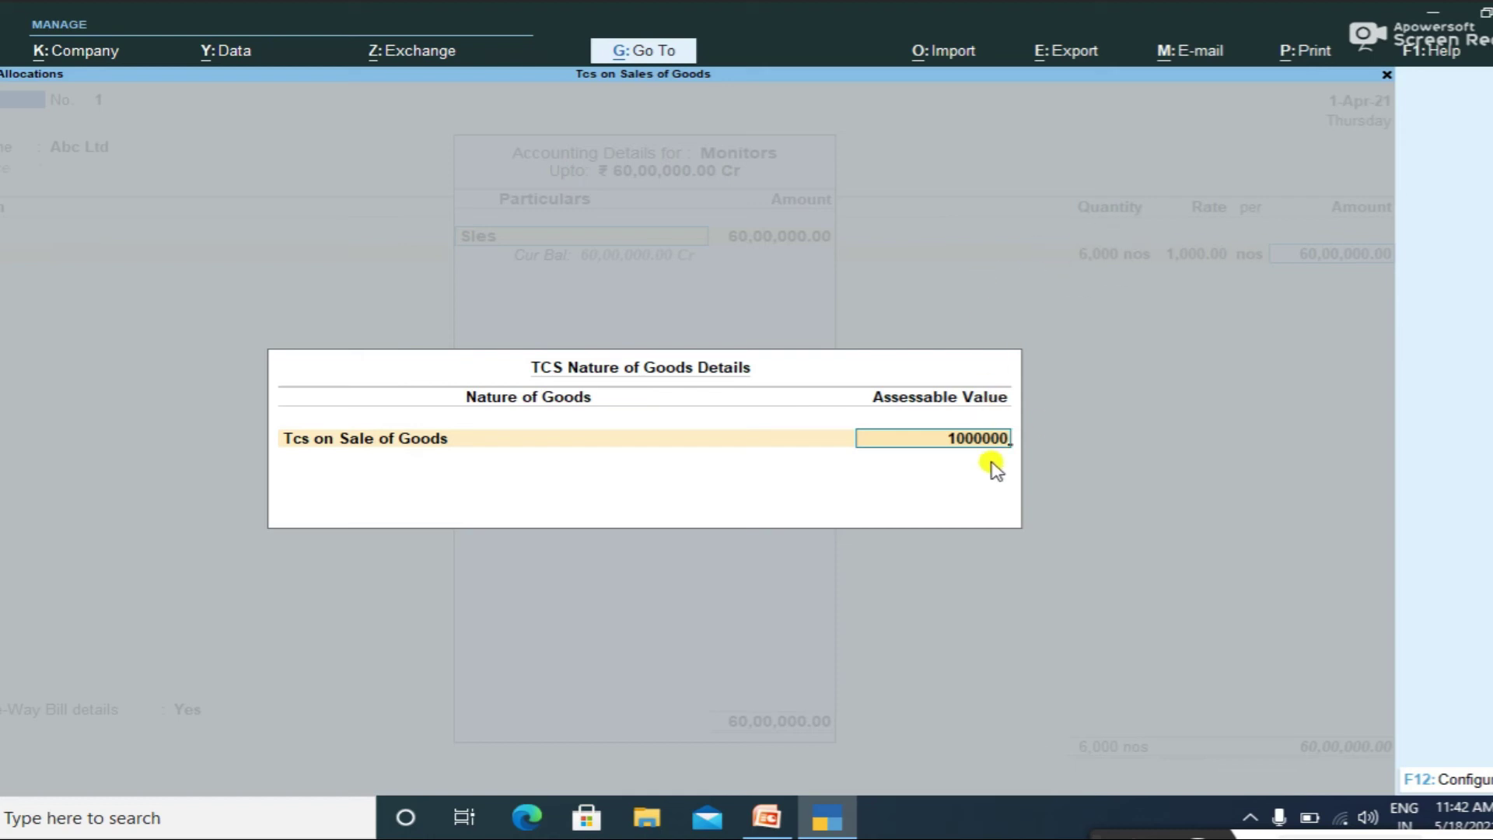
pyautogui.press('Return')
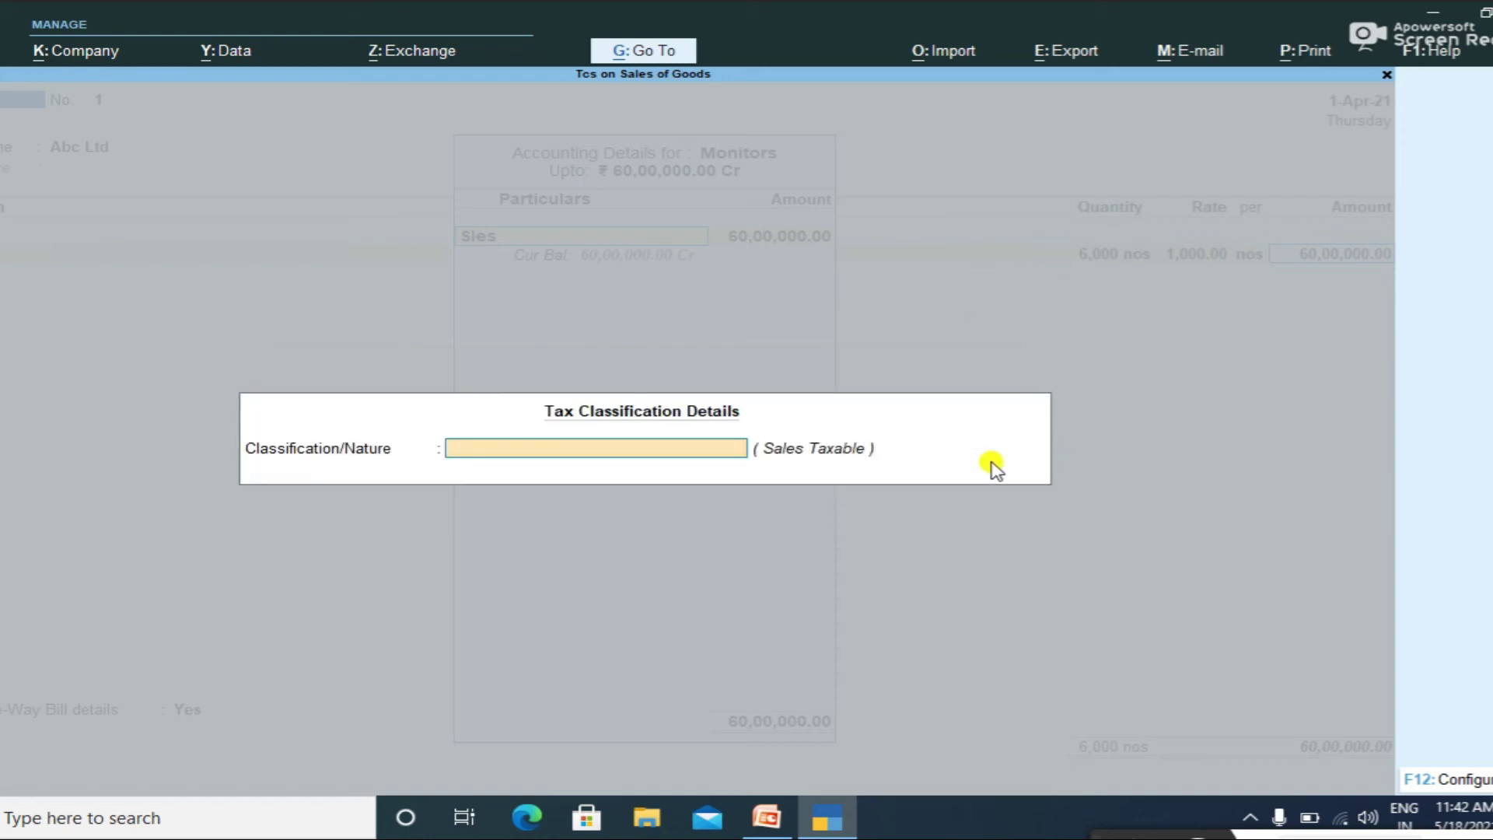
pyautogui.write('Sa')
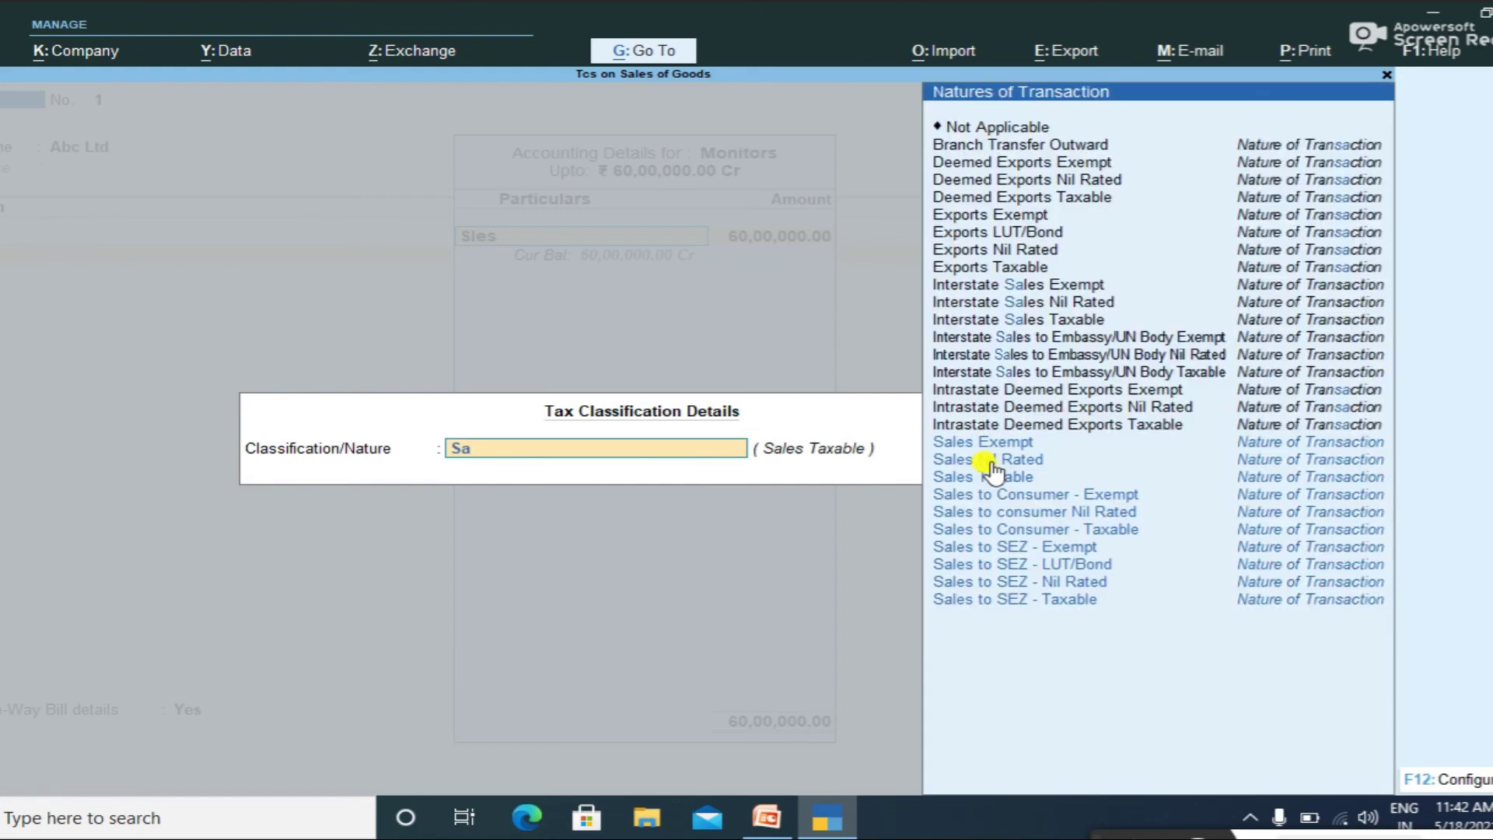
pyautogui.click(993, 474)
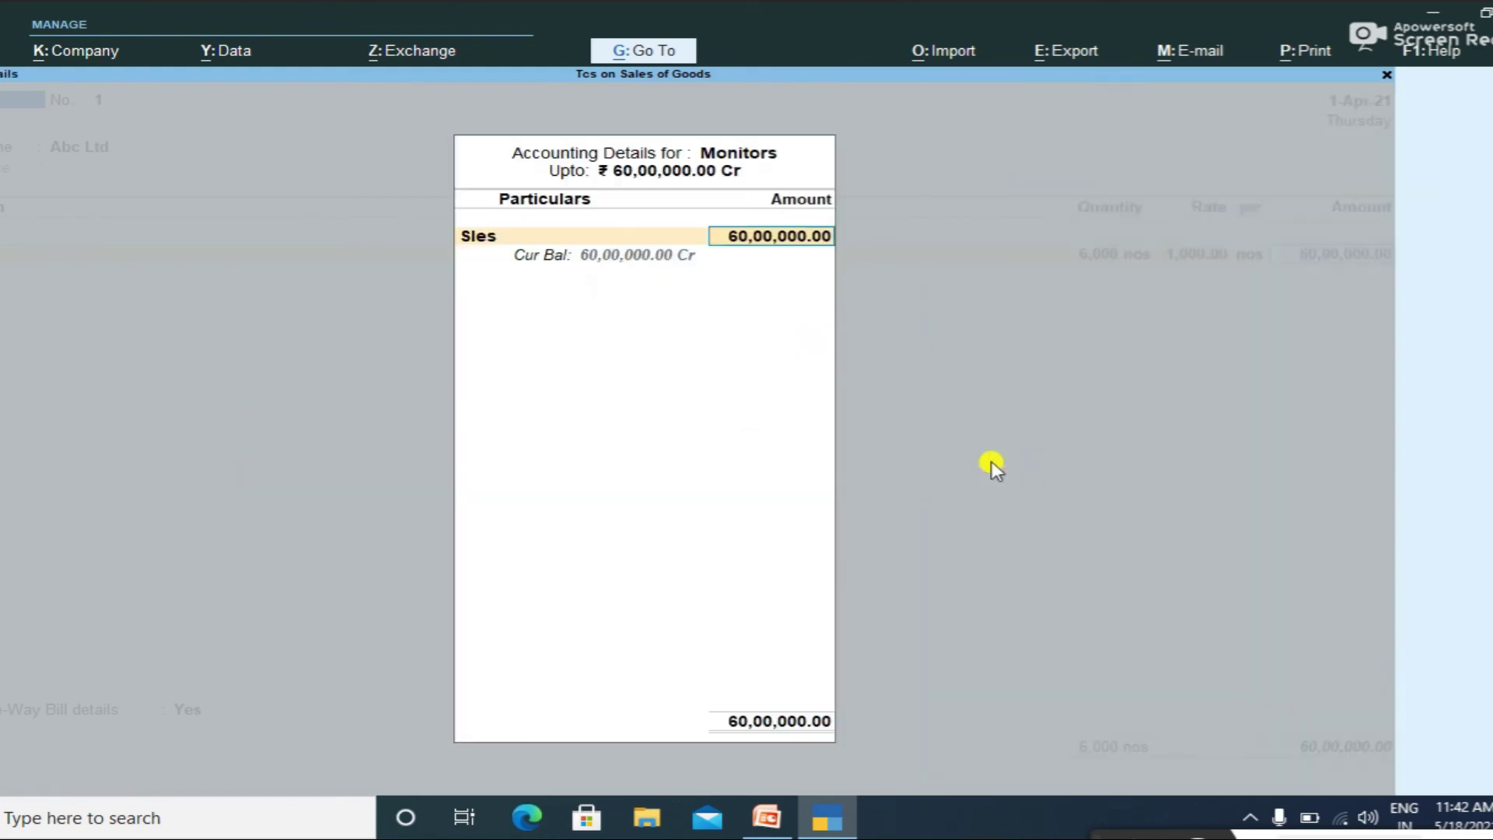
pyautogui.press('Return')
# Step: Add Sgst and Cgst lines of 5,40,000.00 each, accepting their TCS details
pyautogui.press('Return')
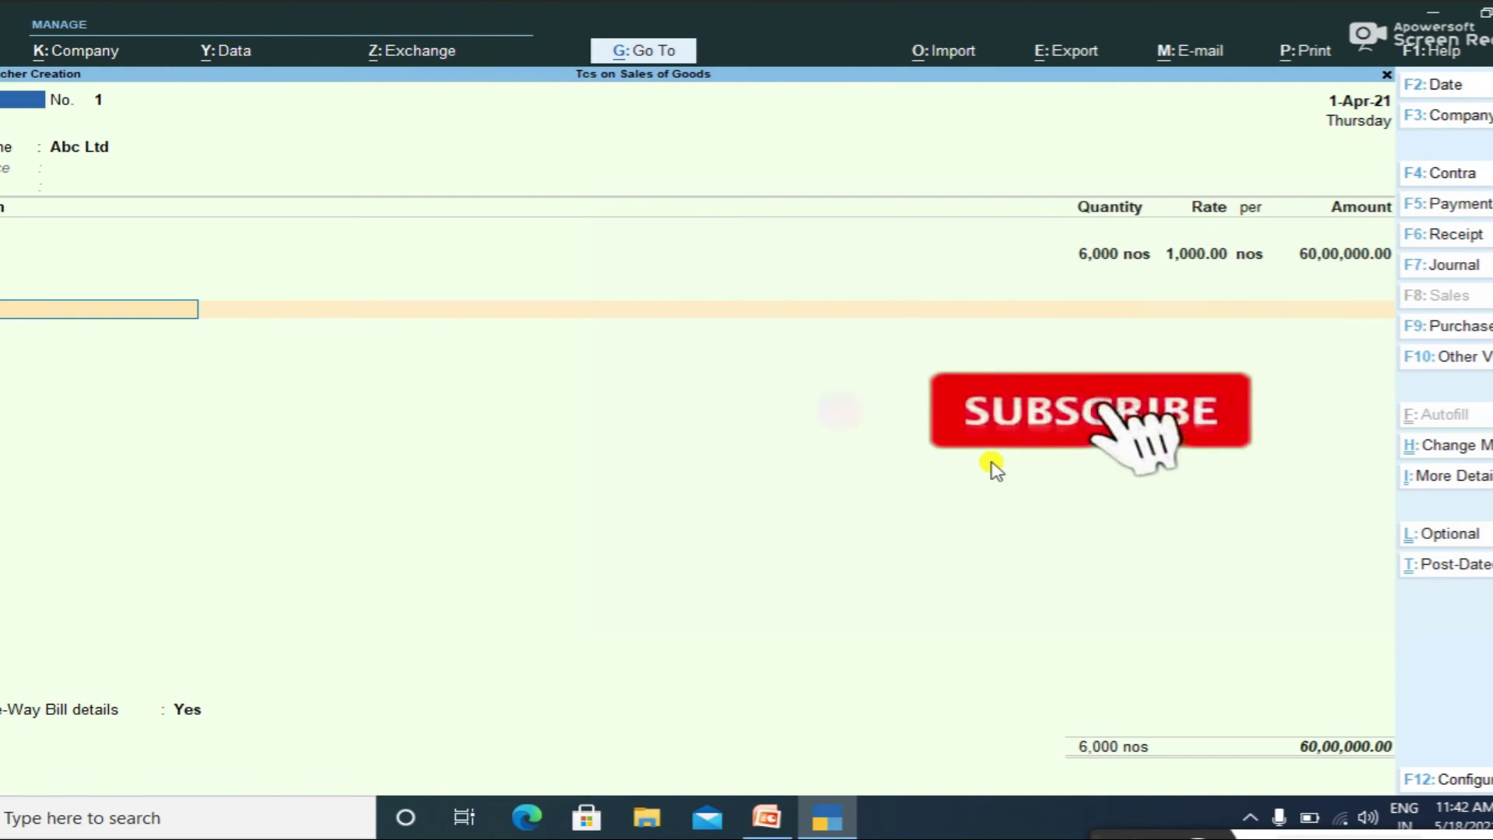
pyautogui.press('Up')
pyautogui.press('Up')
pyautogui.press('Return')
pyautogui.press('Return')
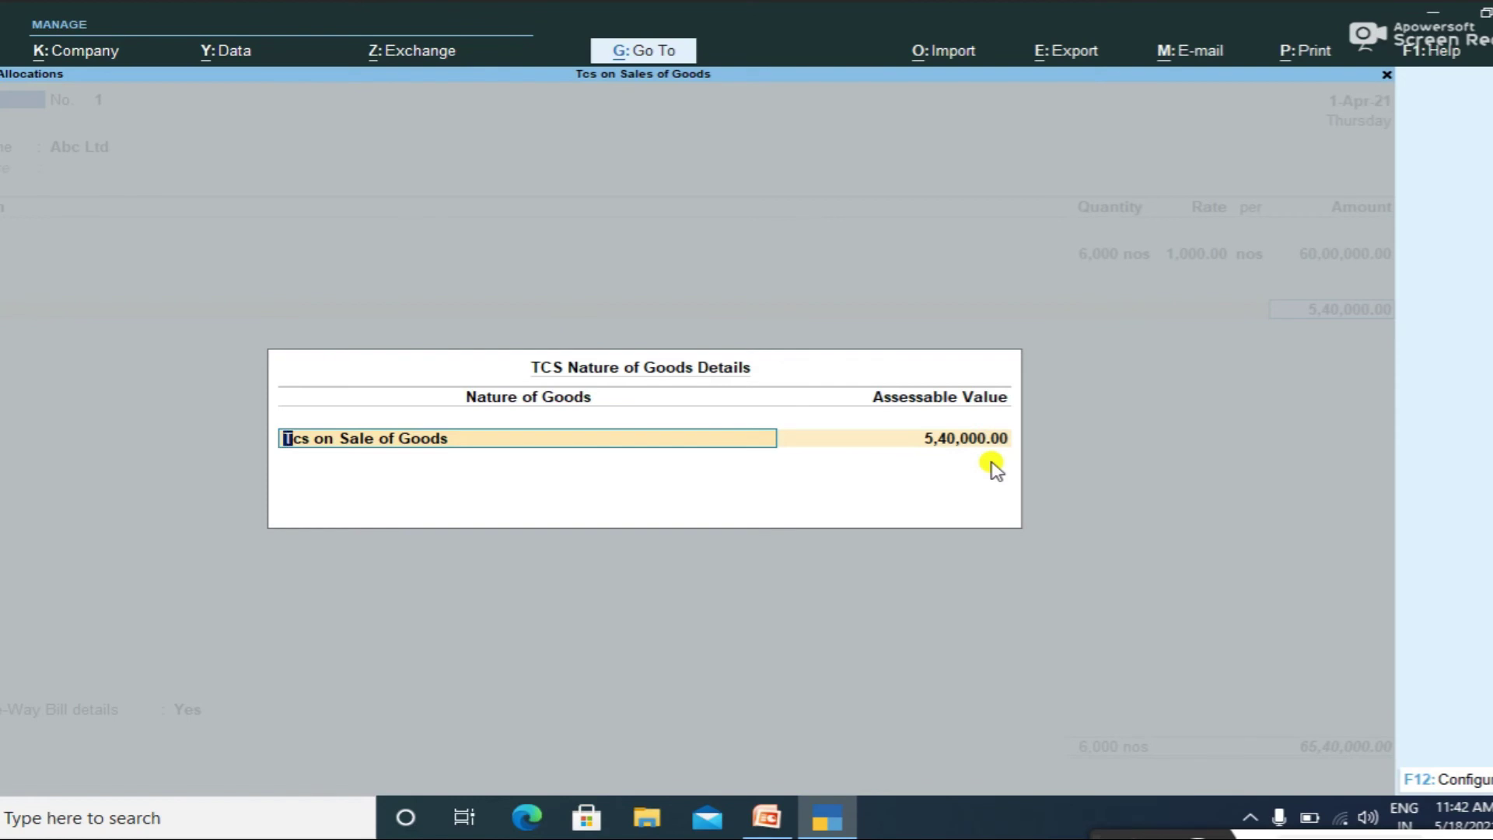
pyautogui.press('Return')
pyautogui.press('Return')
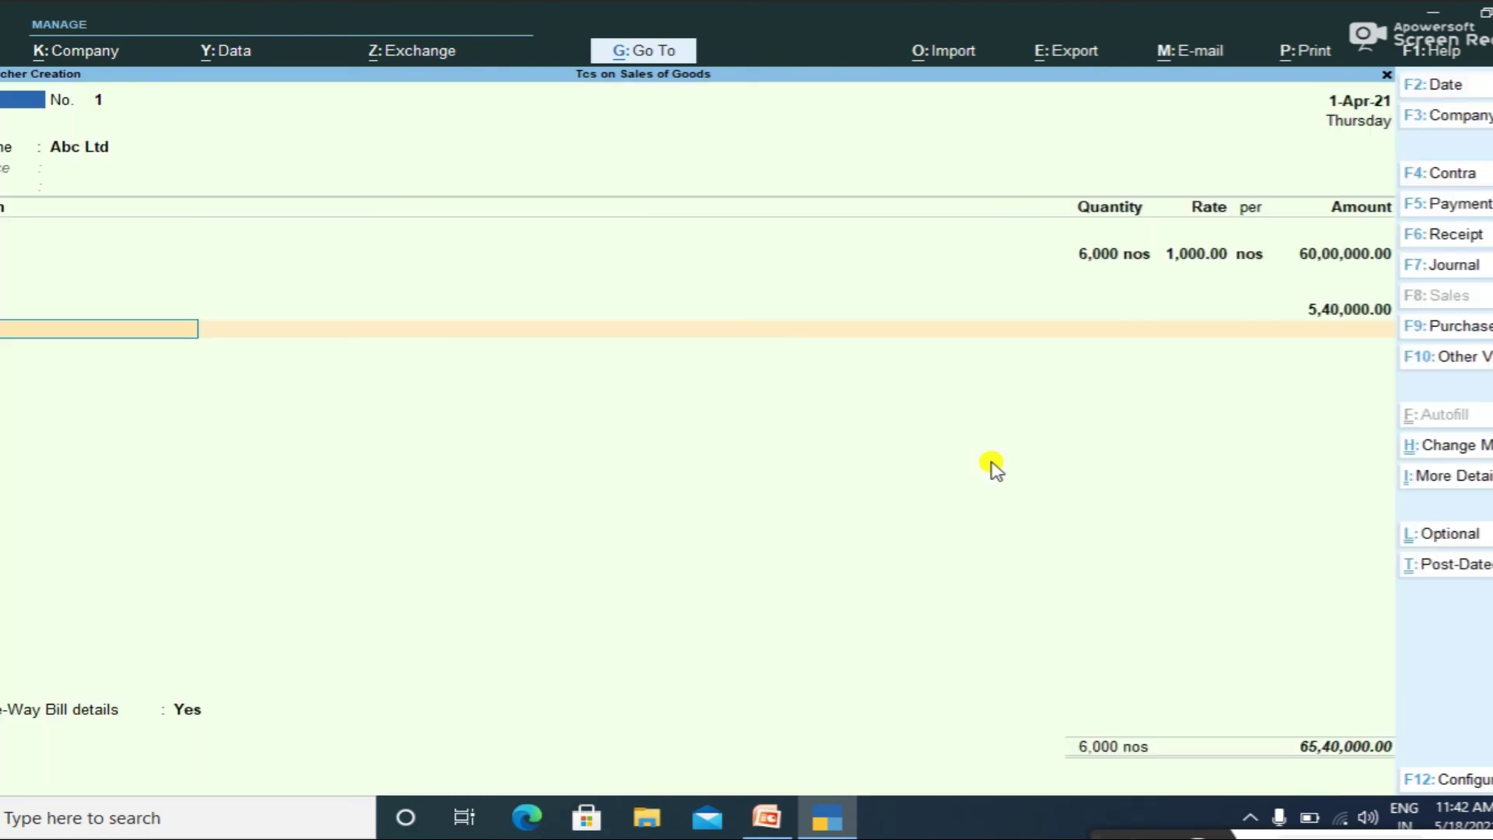
pyautogui.press('Return')
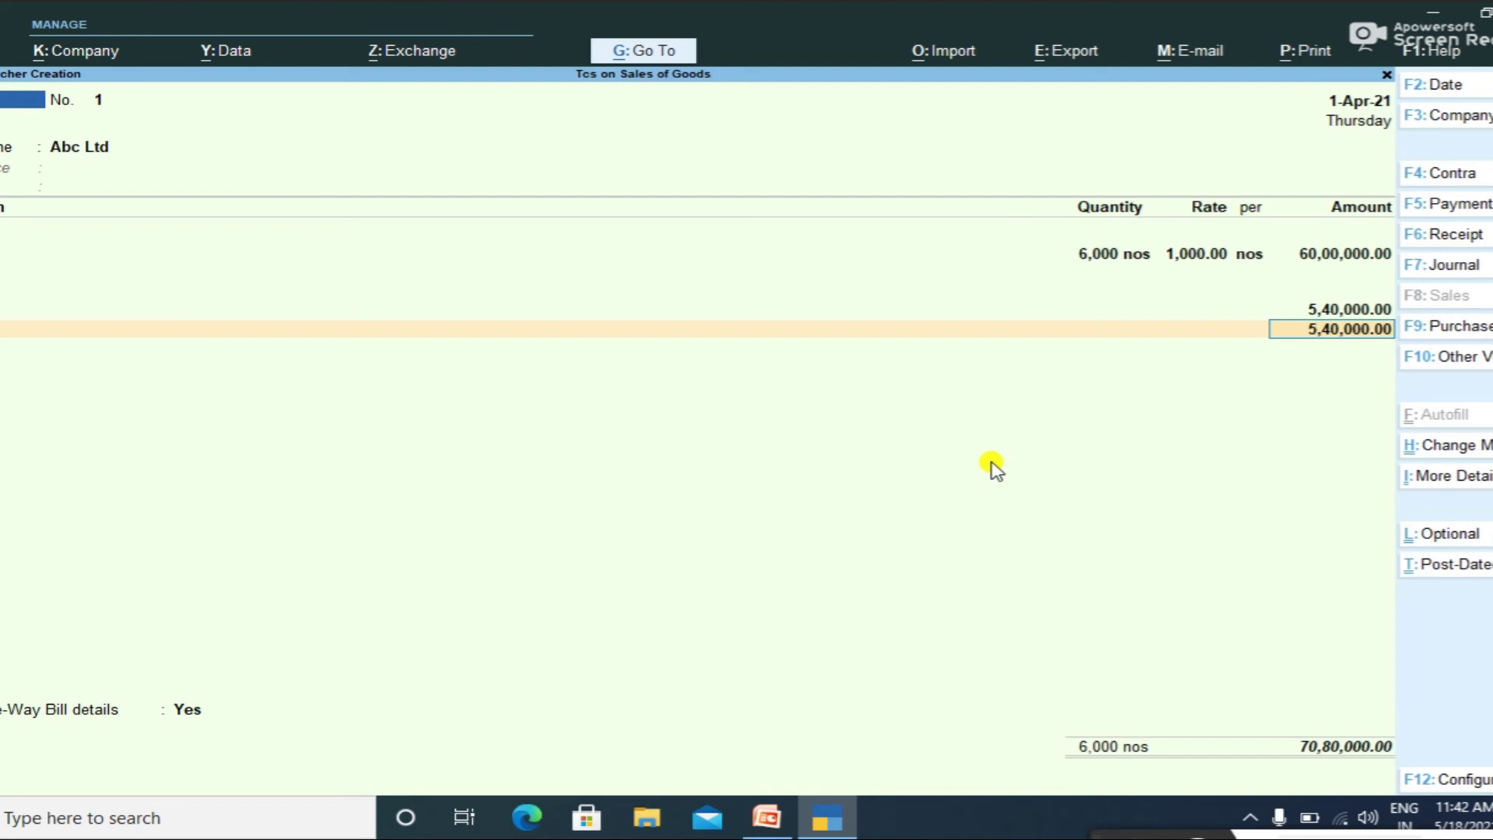
pyautogui.press('Return')
pyautogui.press('Return')
pyautogui.press('Return')
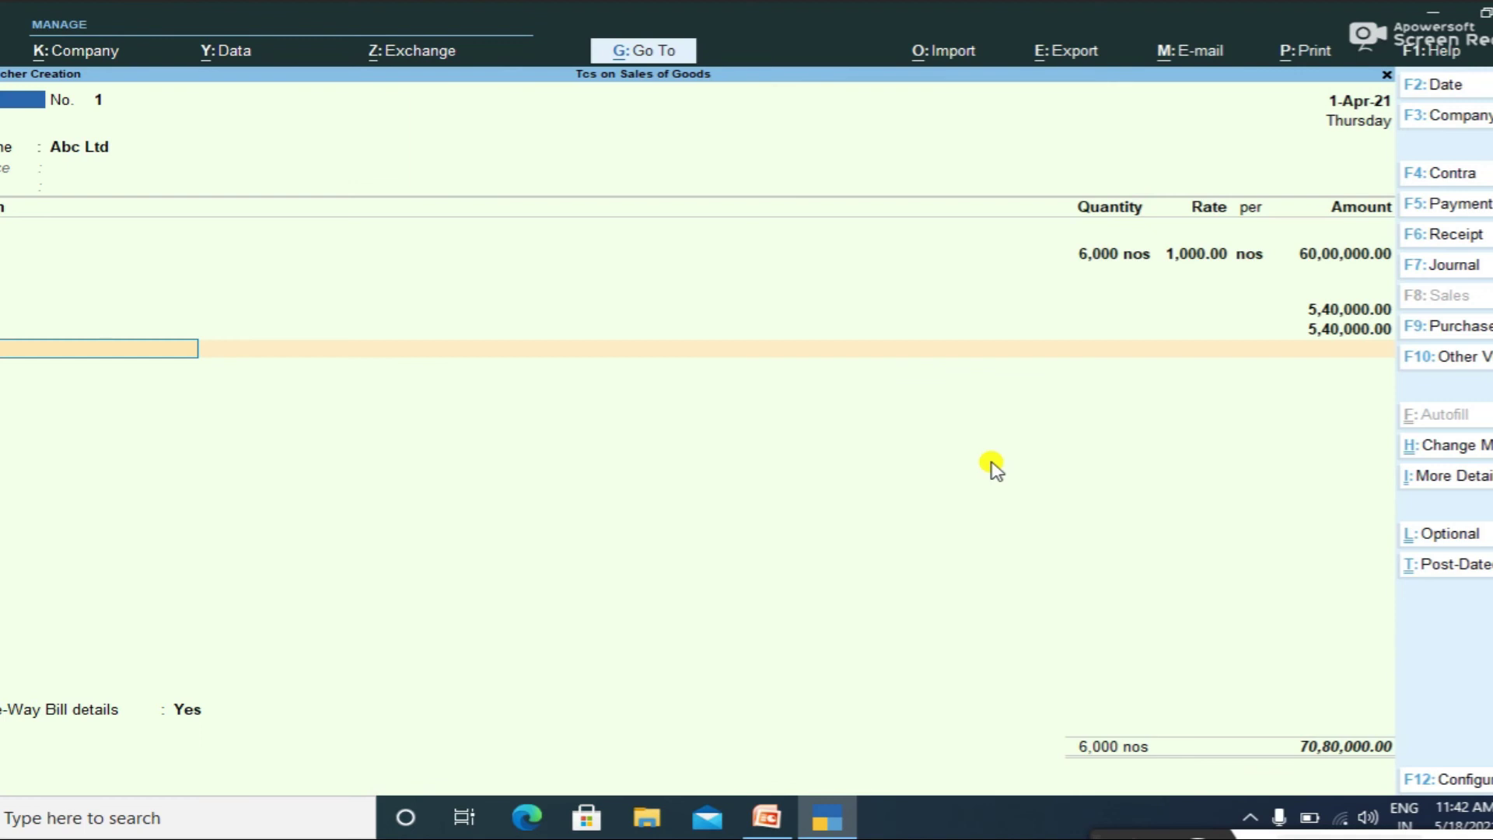
pyautogui.write('tc')
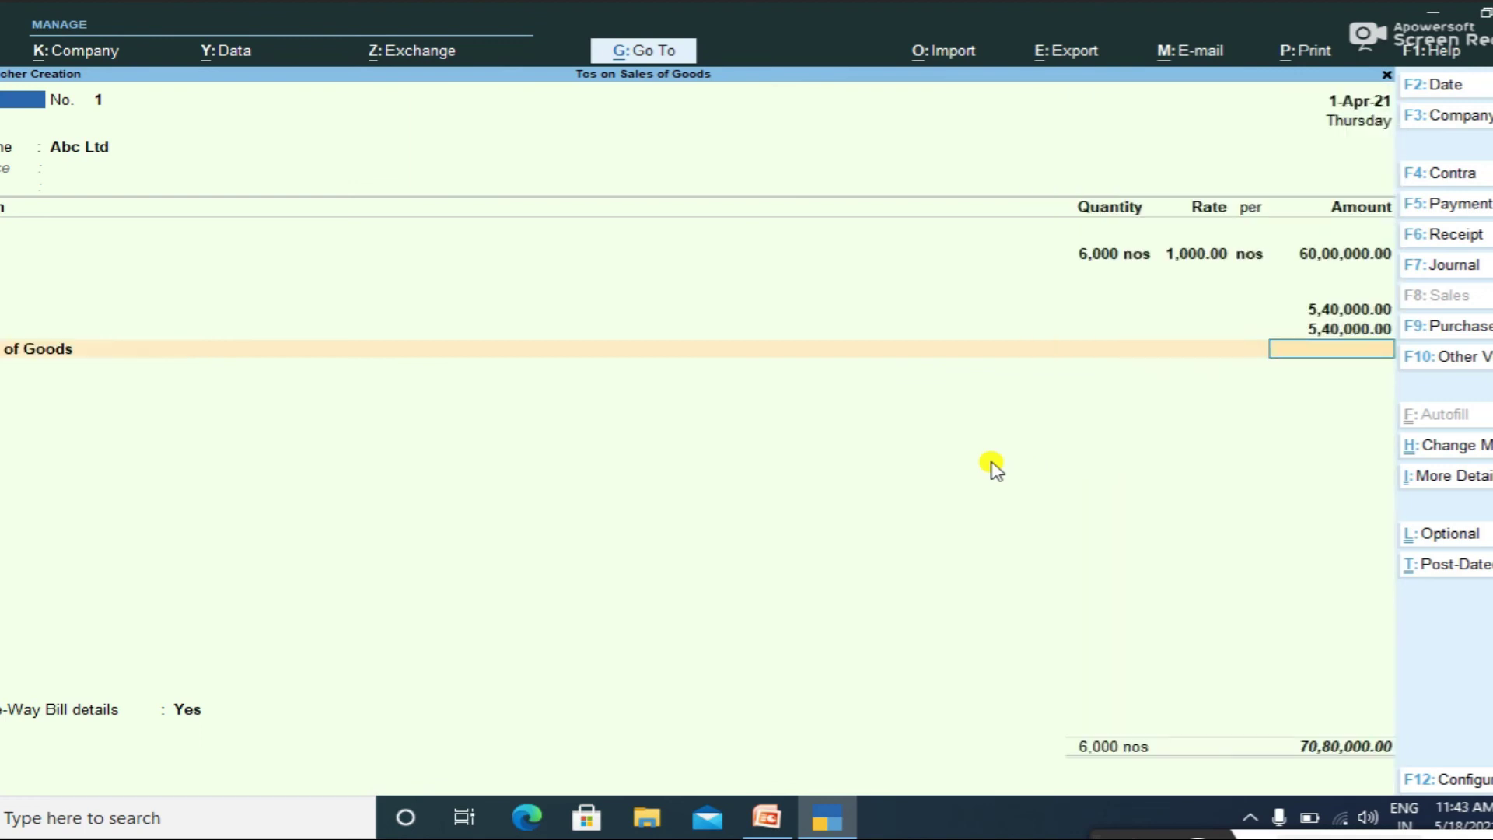
# Step: Add a 1,560.00 Tcs on Sales of Goods line, set GST/e-Way Bill details to No, and save
pyautogui.write('tc')
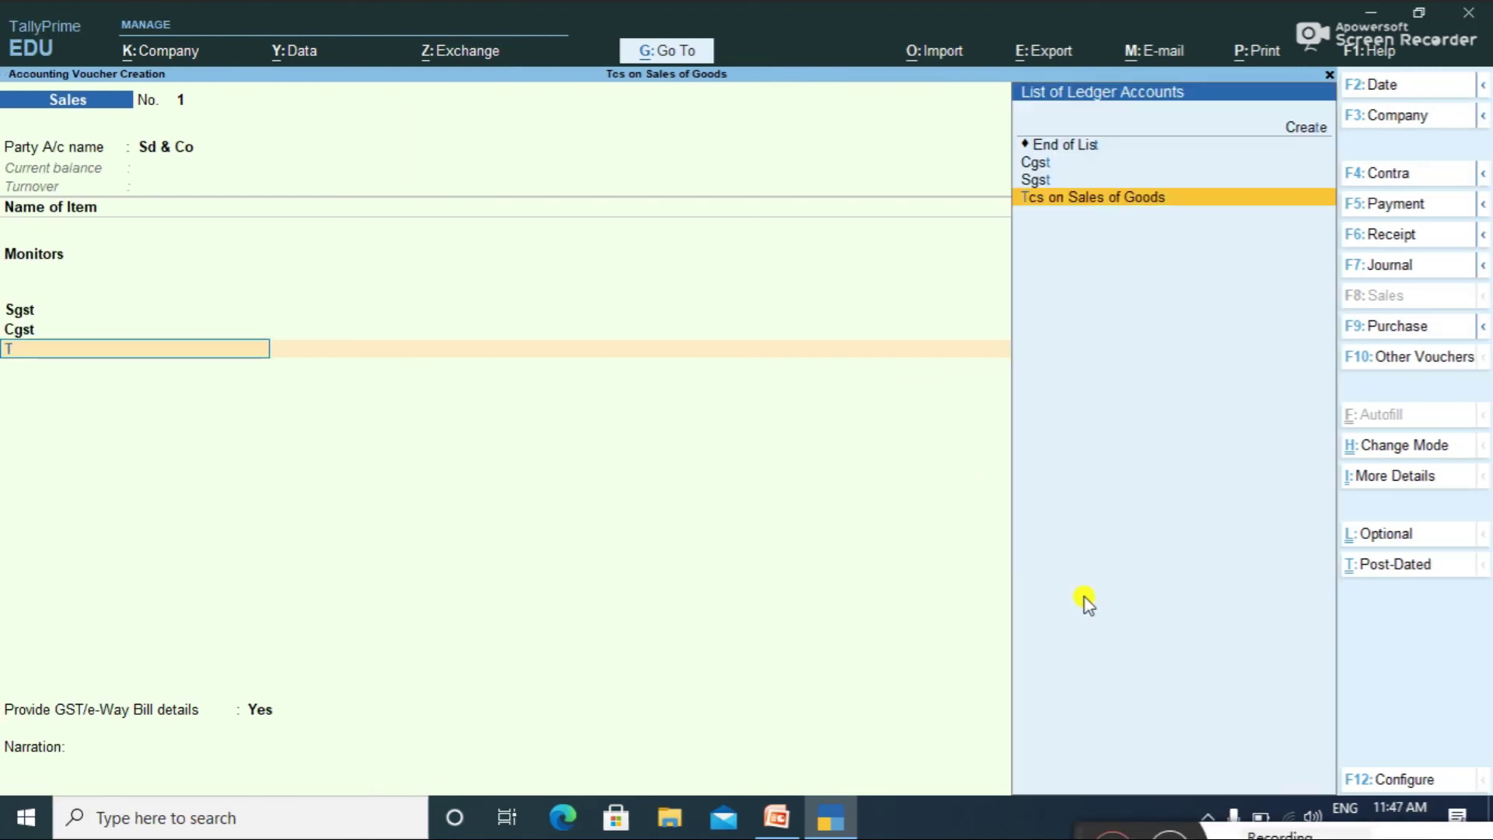
pyautogui.press('Return')
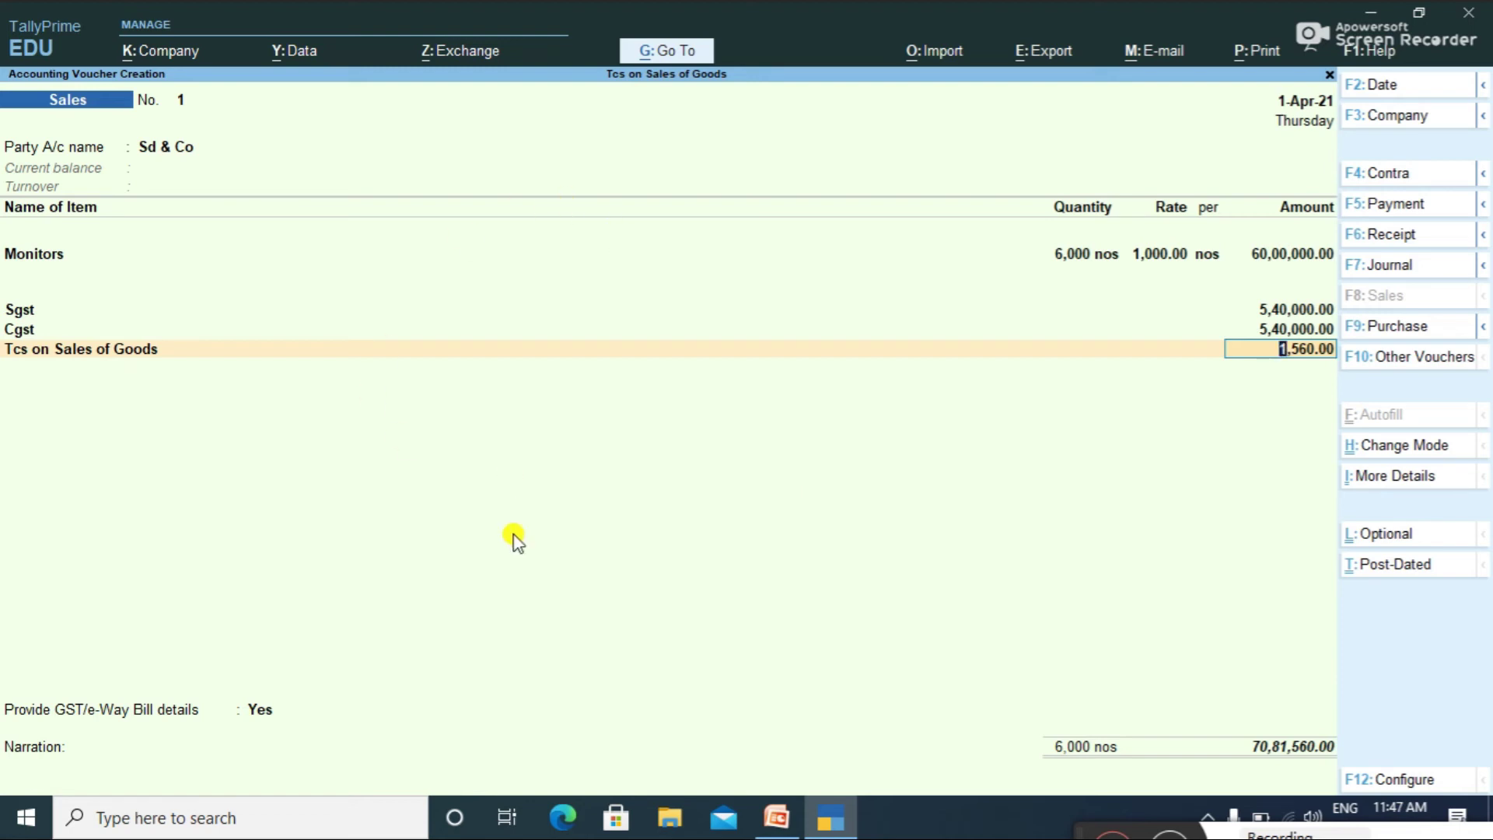
pyautogui.press('Return')
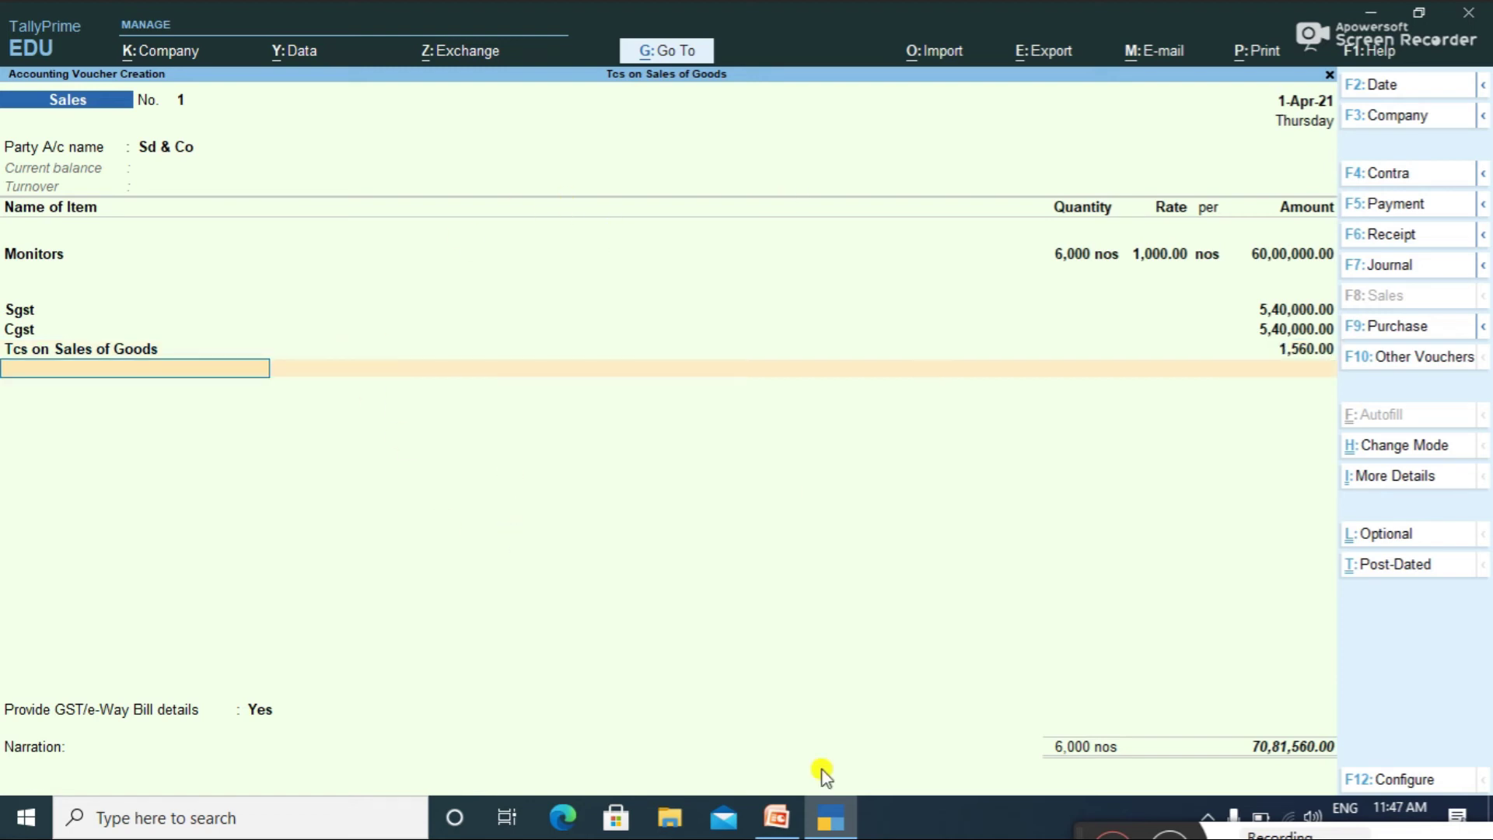
pyautogui.press('Return')
pyautogui.press('Up')
pyautogui.press('Return')
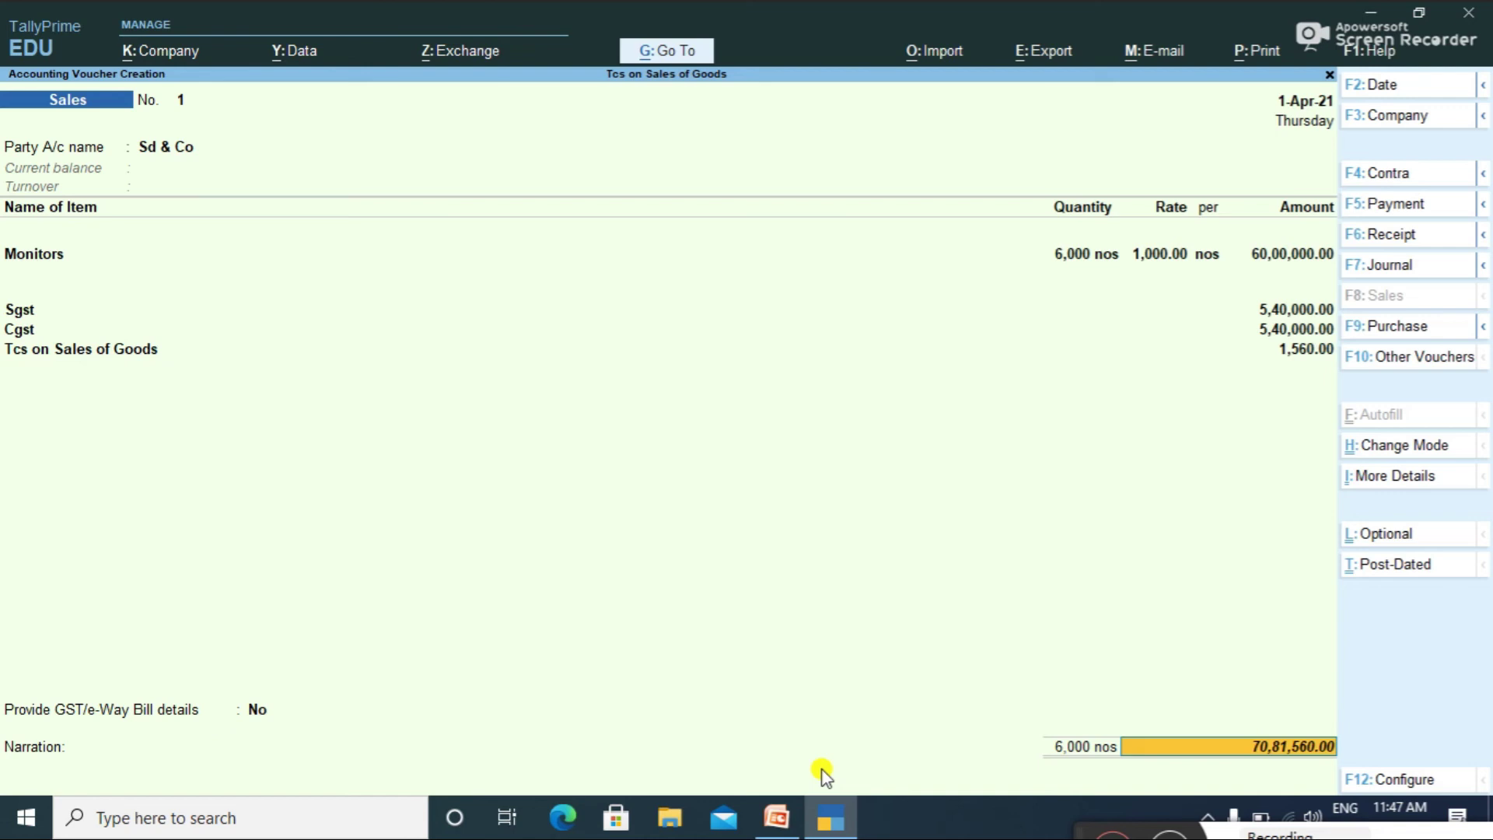
pyautogui.press('Return')
pyautogui.press('Return')
pyautogui.press('Return')
pyautogui.press('Return')
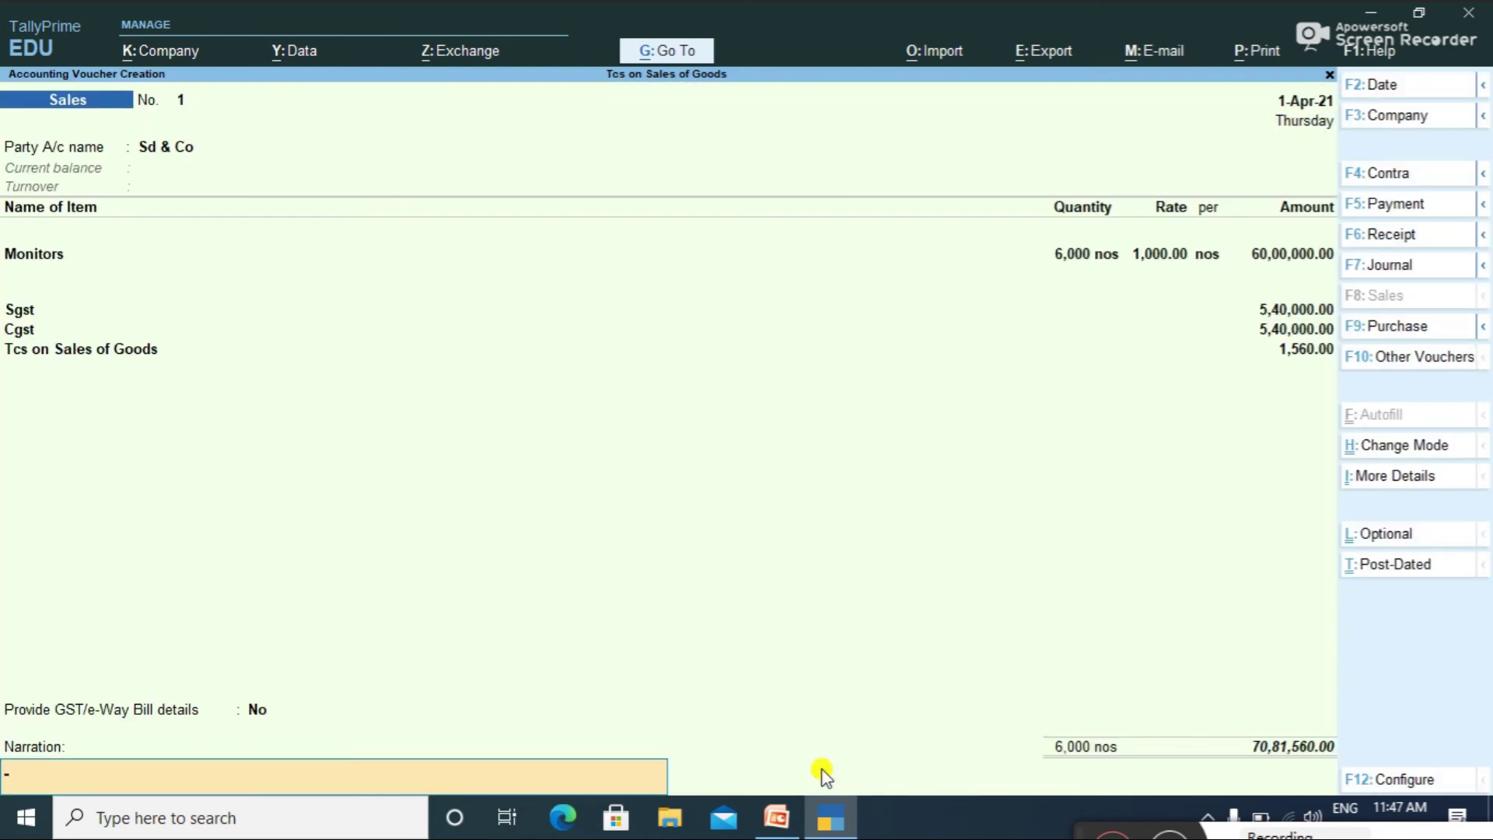
pyautogui.press('Return')
pyautogui.press('Return')
pyautogui.press('Return')
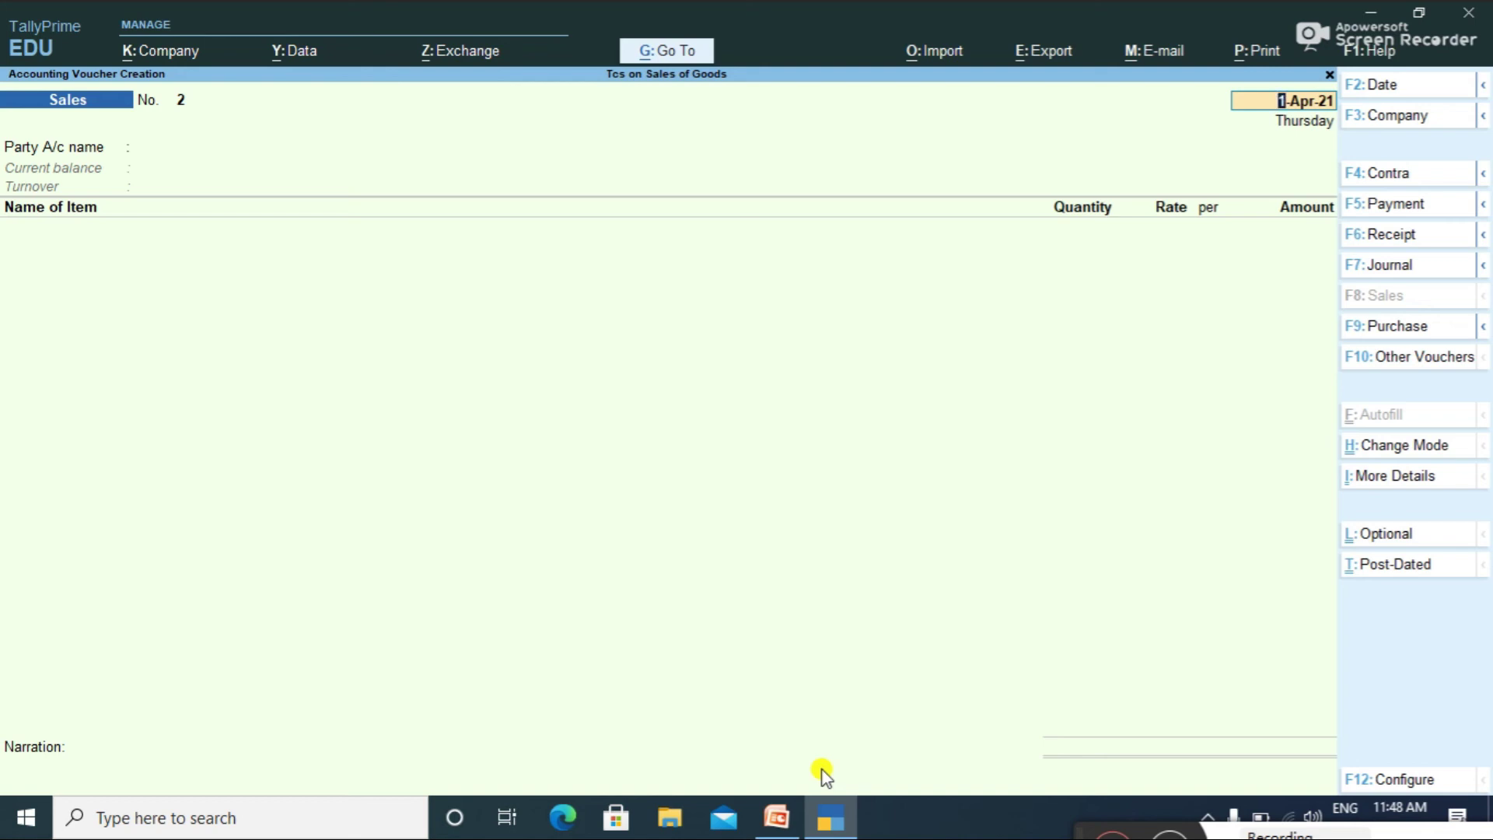
# Step: Enter 6,000 Monitors at 1,000.00 (60,00,000.00) under the Sles sales ledger
pyautogui.press('Return')
pyautogui.press('Return')
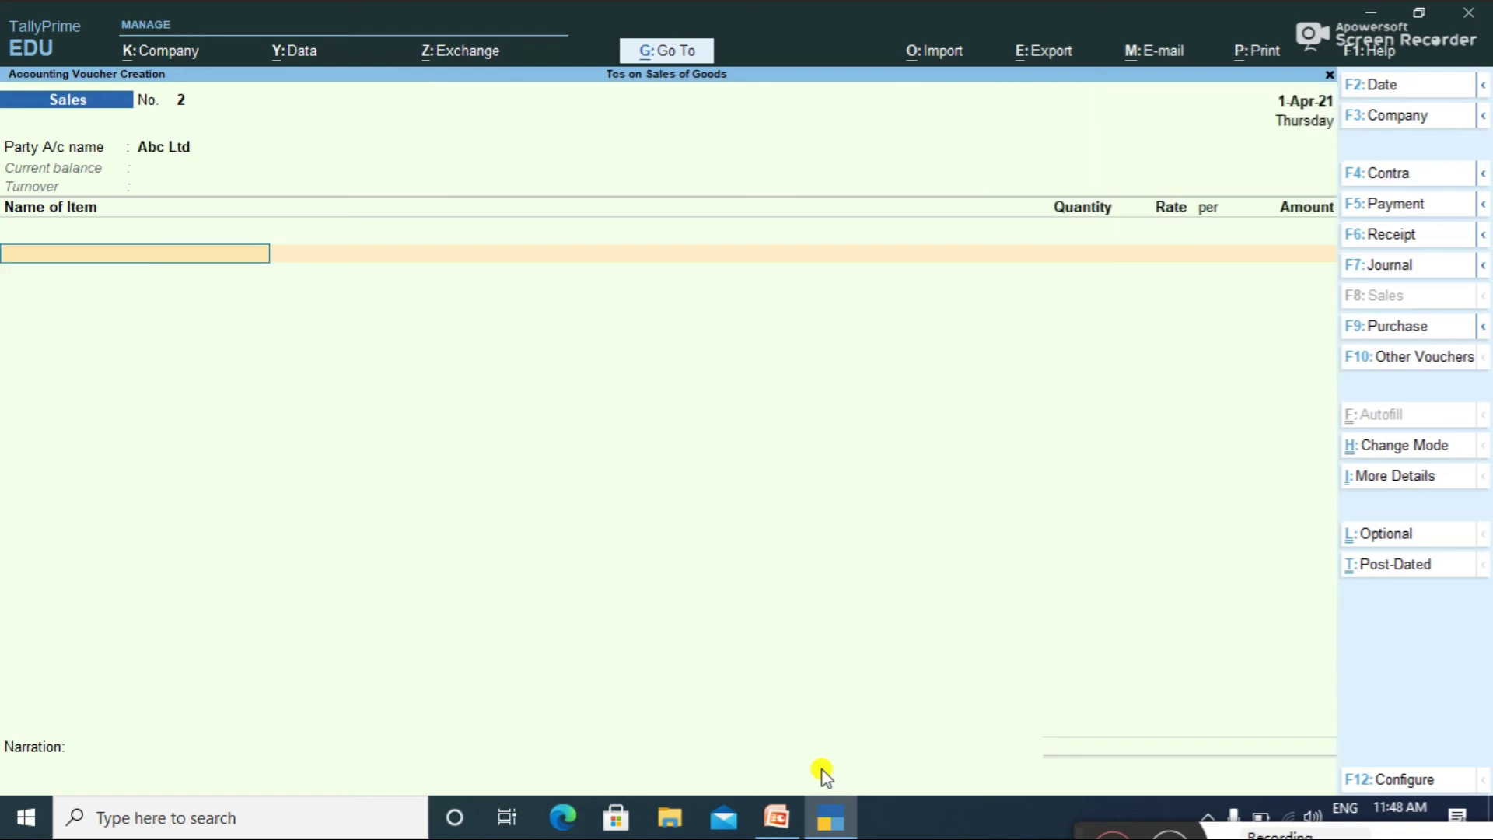
pyautogui.write('Mo')
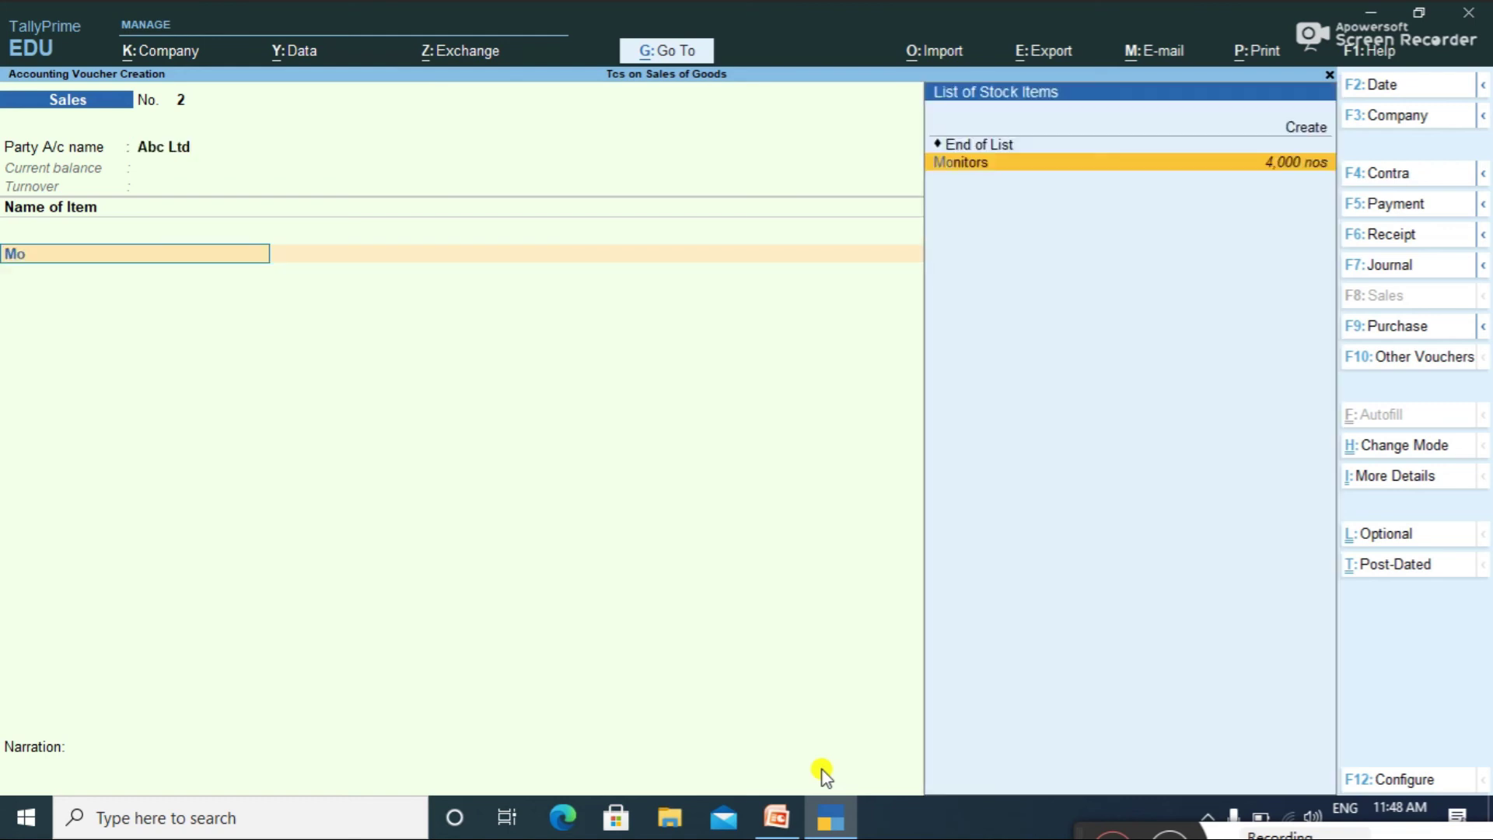
pyautogui.press('Return')
pyautogui.write('6000')
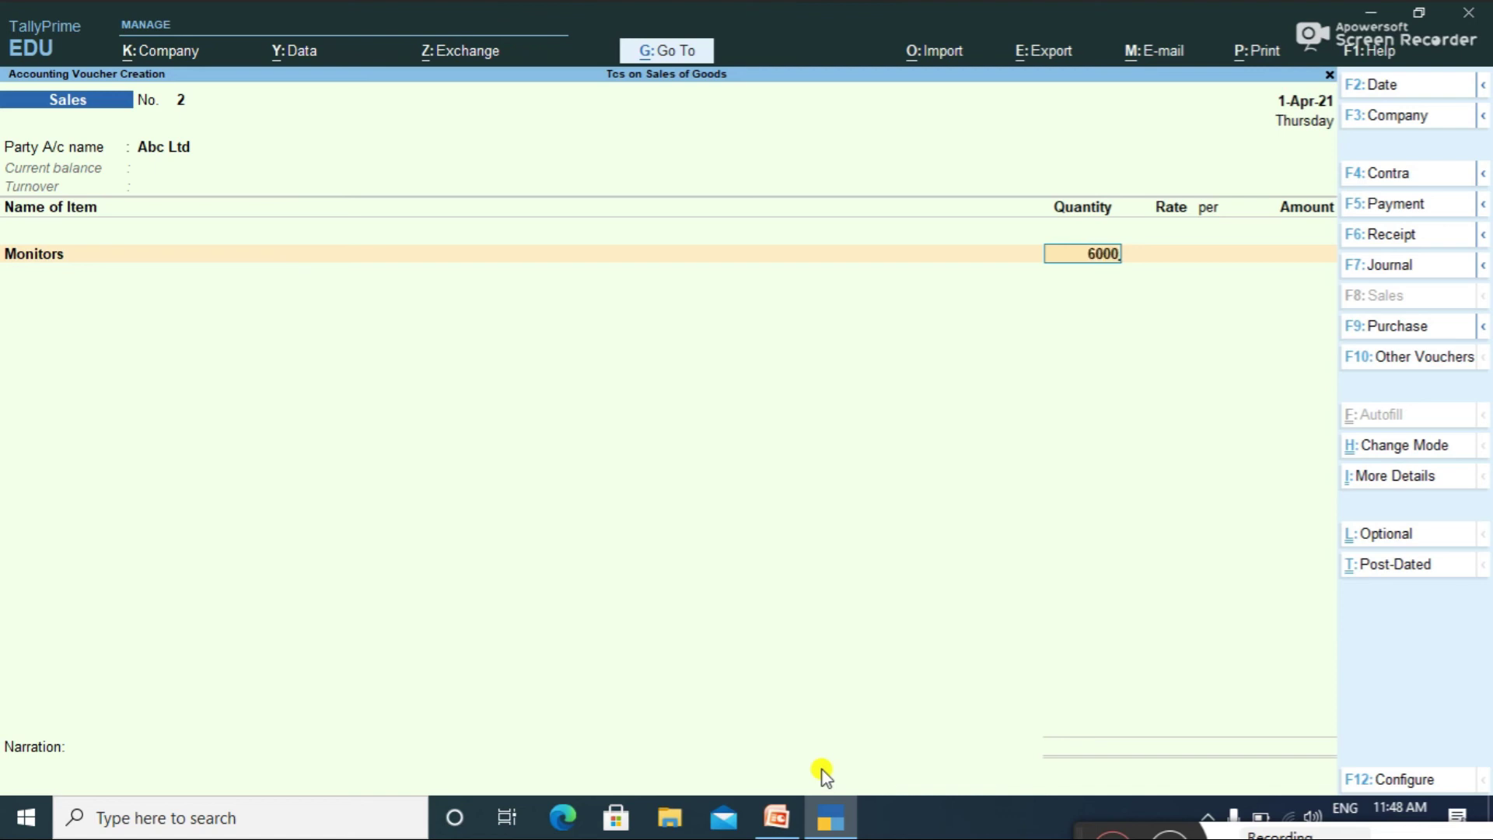
pyautogui.press('Return')
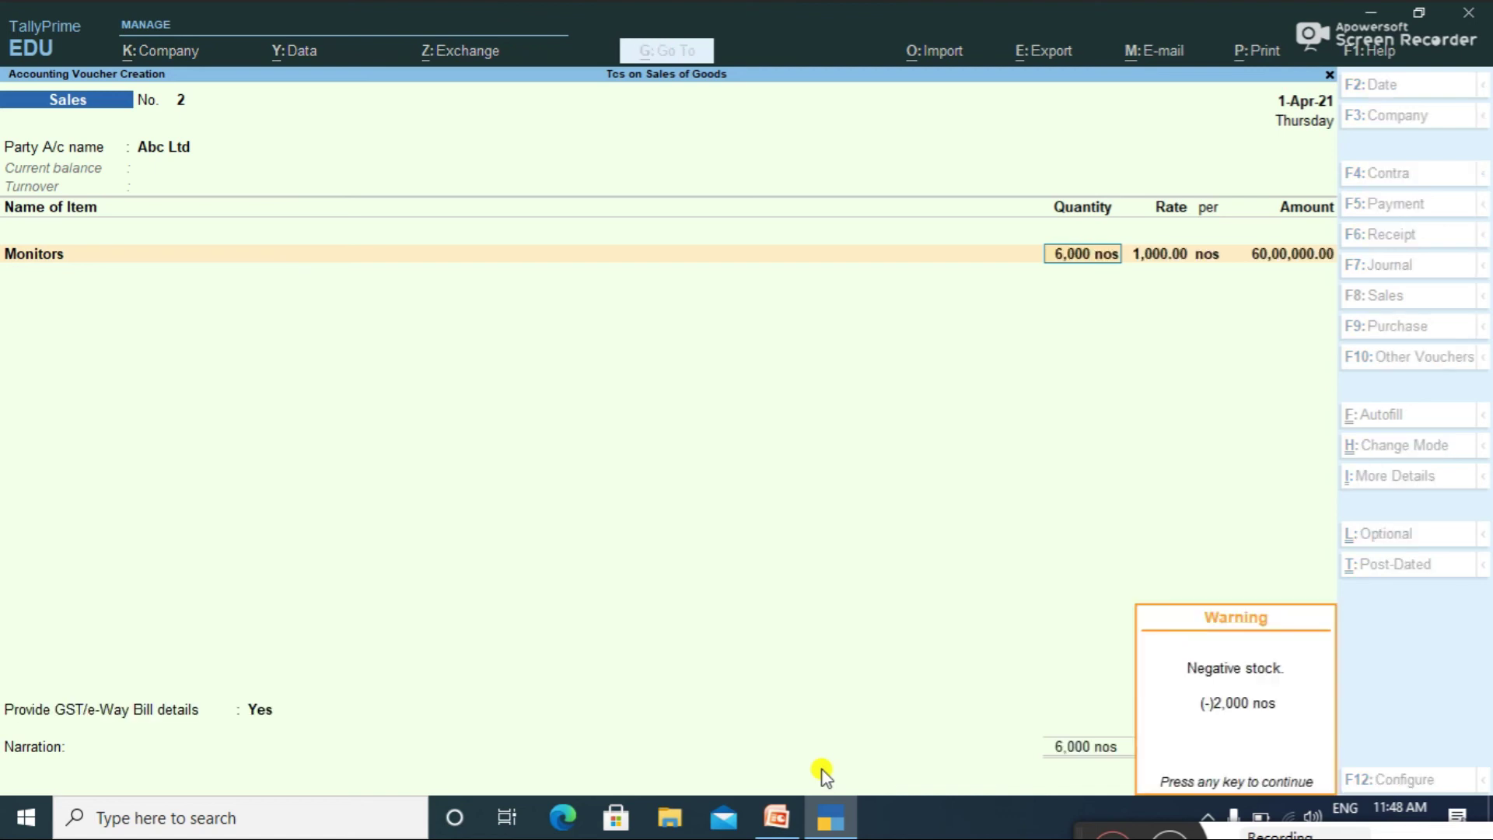
pyautogui.press('Return')
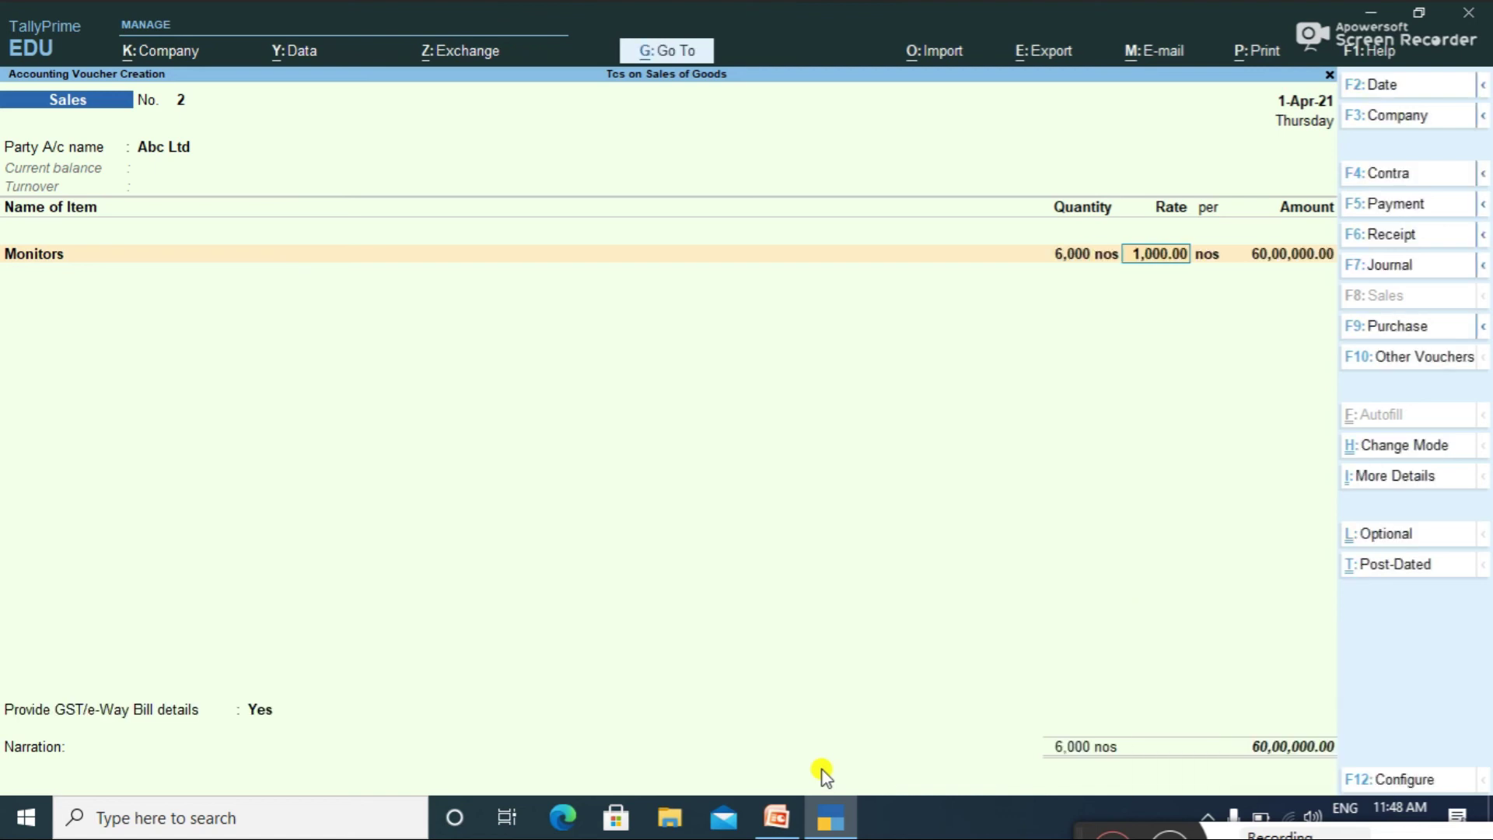
pyautogui.press('Return')
pyautogui.press('Return')
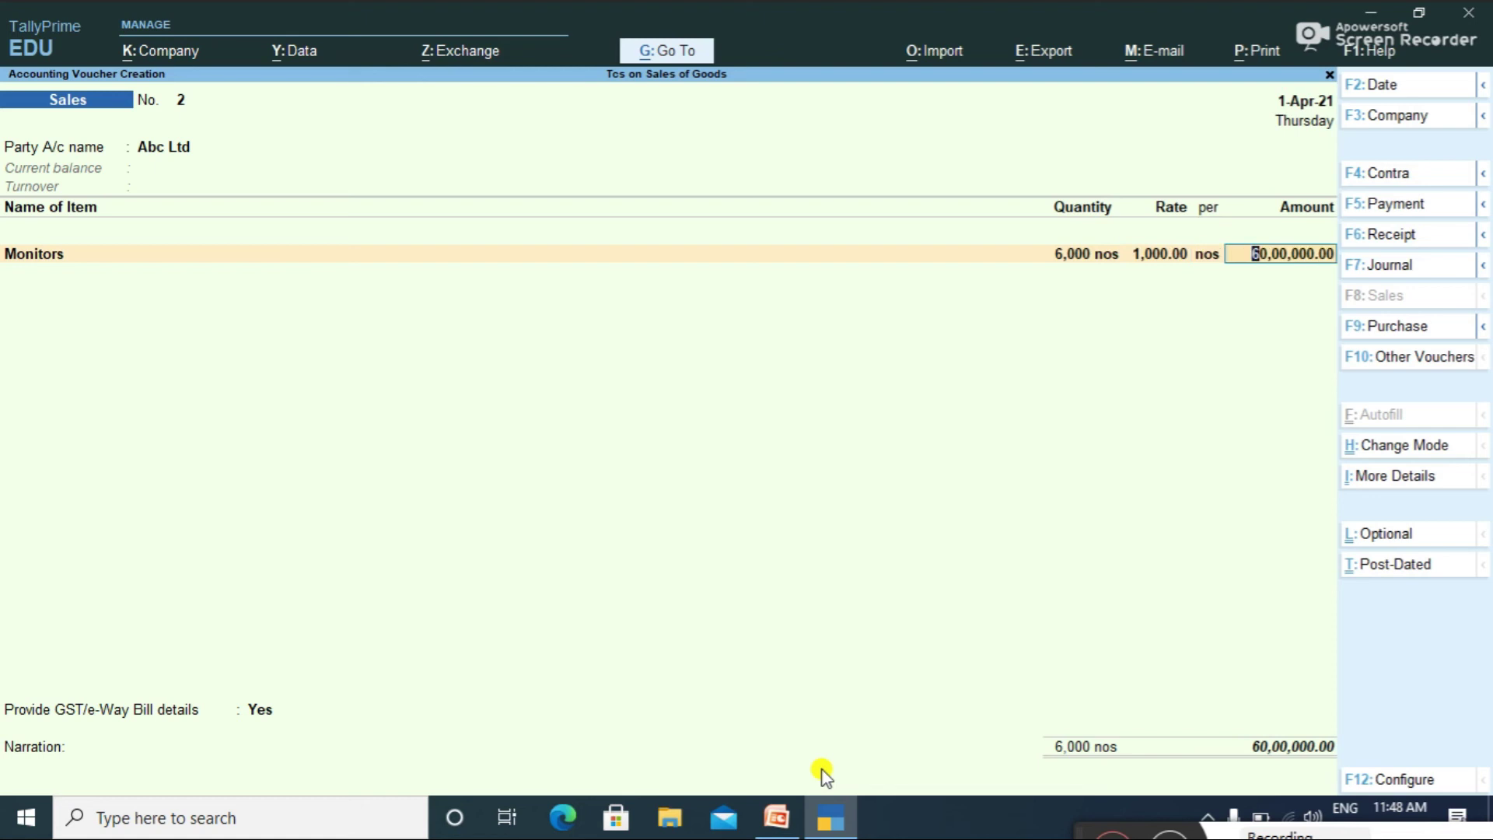
pyautogui.press('Return')
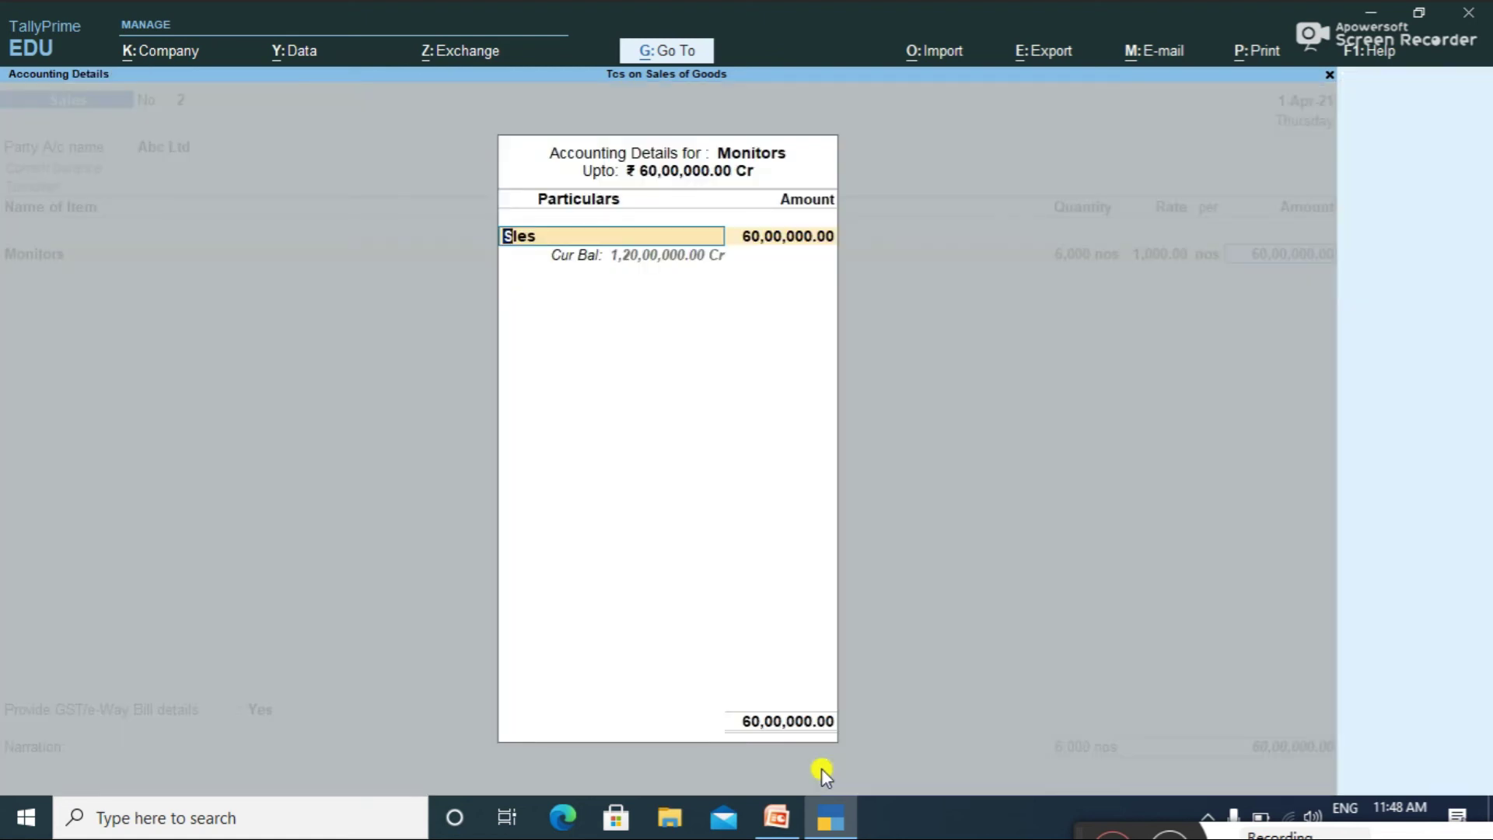
pyautogui.press('Return')
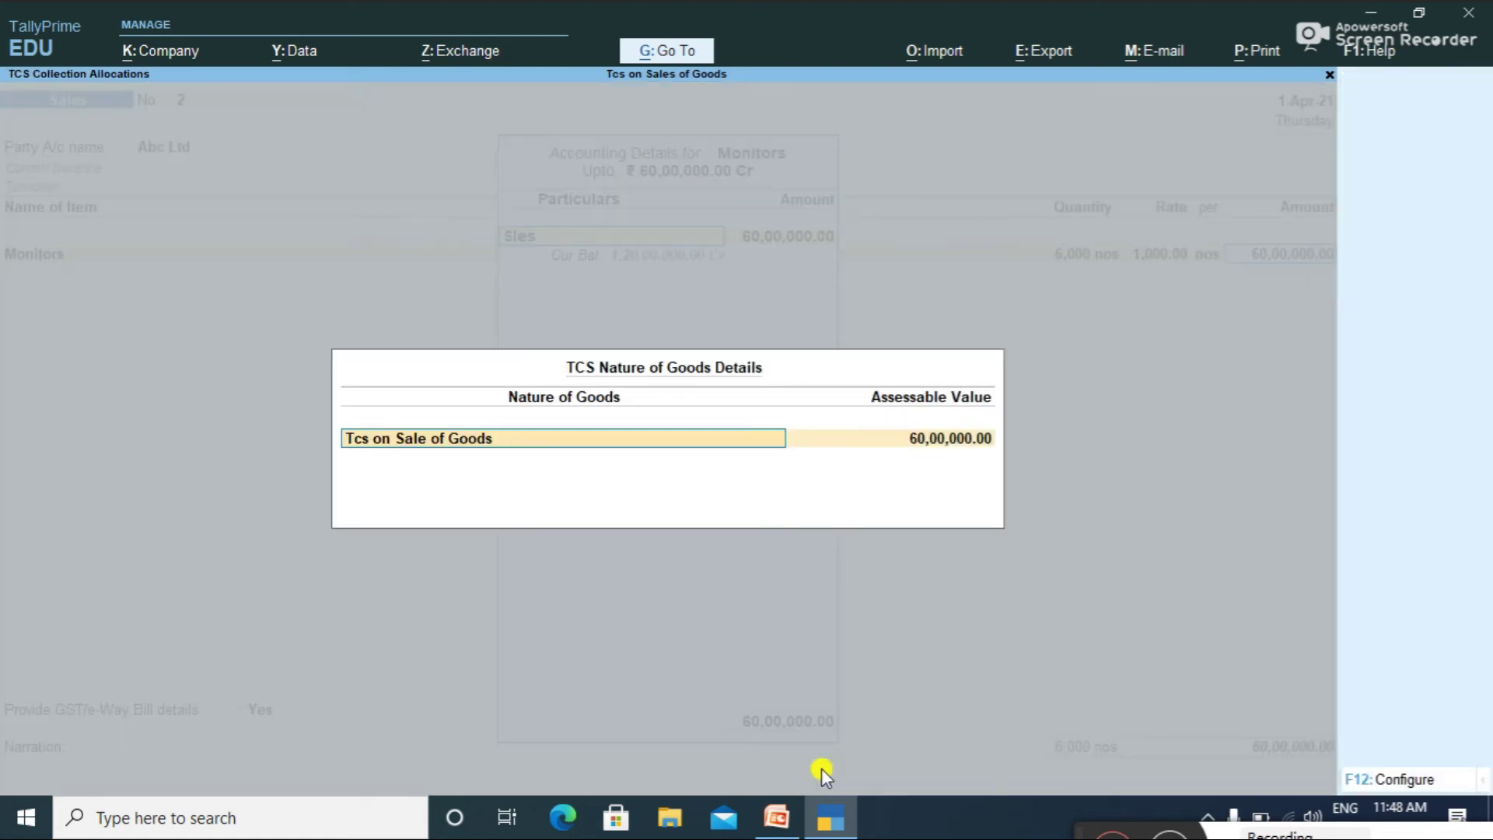
pyautogui.press('Return')
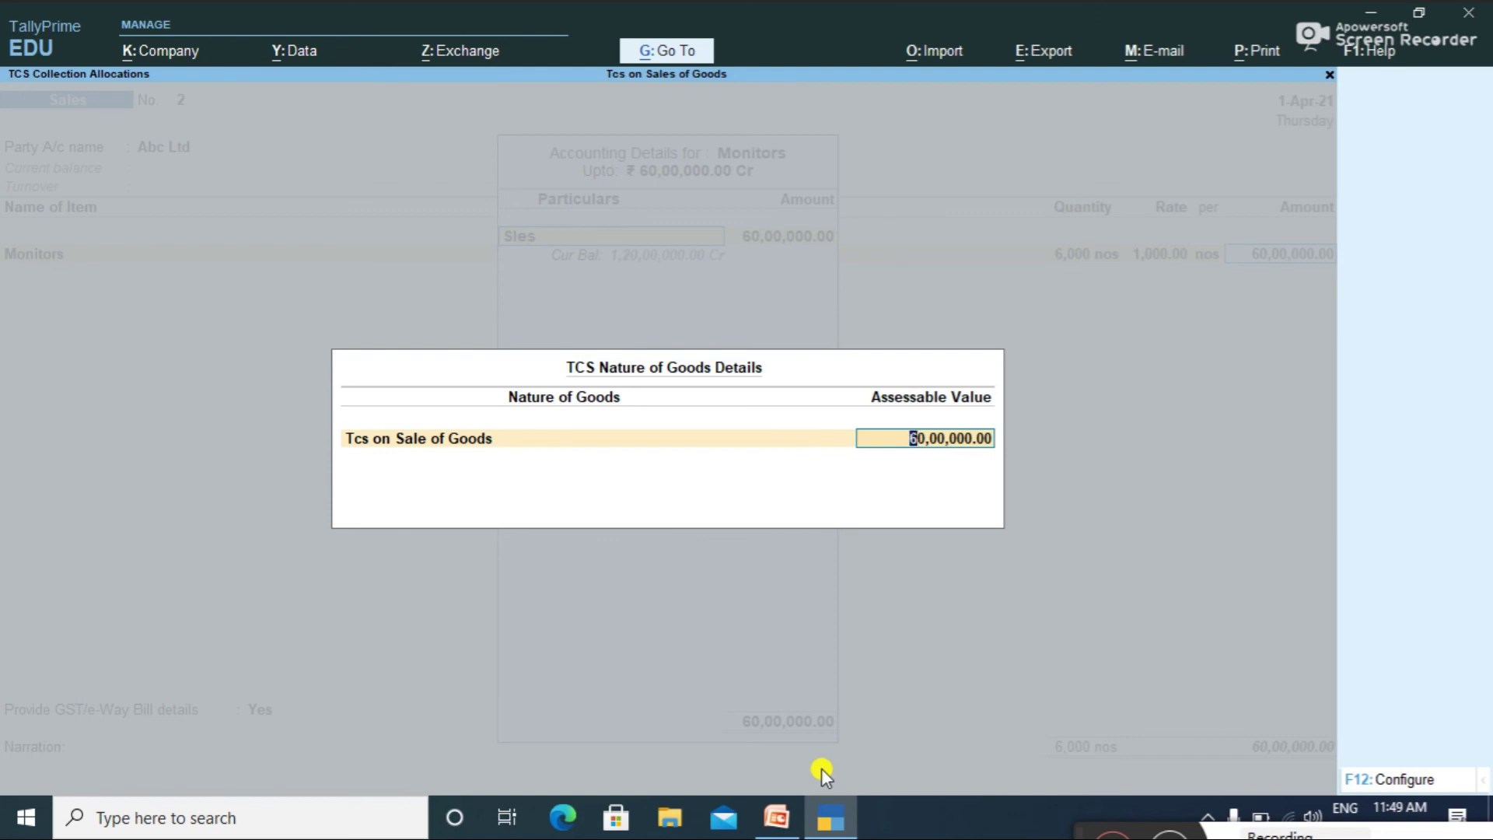
# Step: Accept the Tcs on Sale of Goods assessable value and classify the item as Sales Taxable
pyautogui.press('Return')
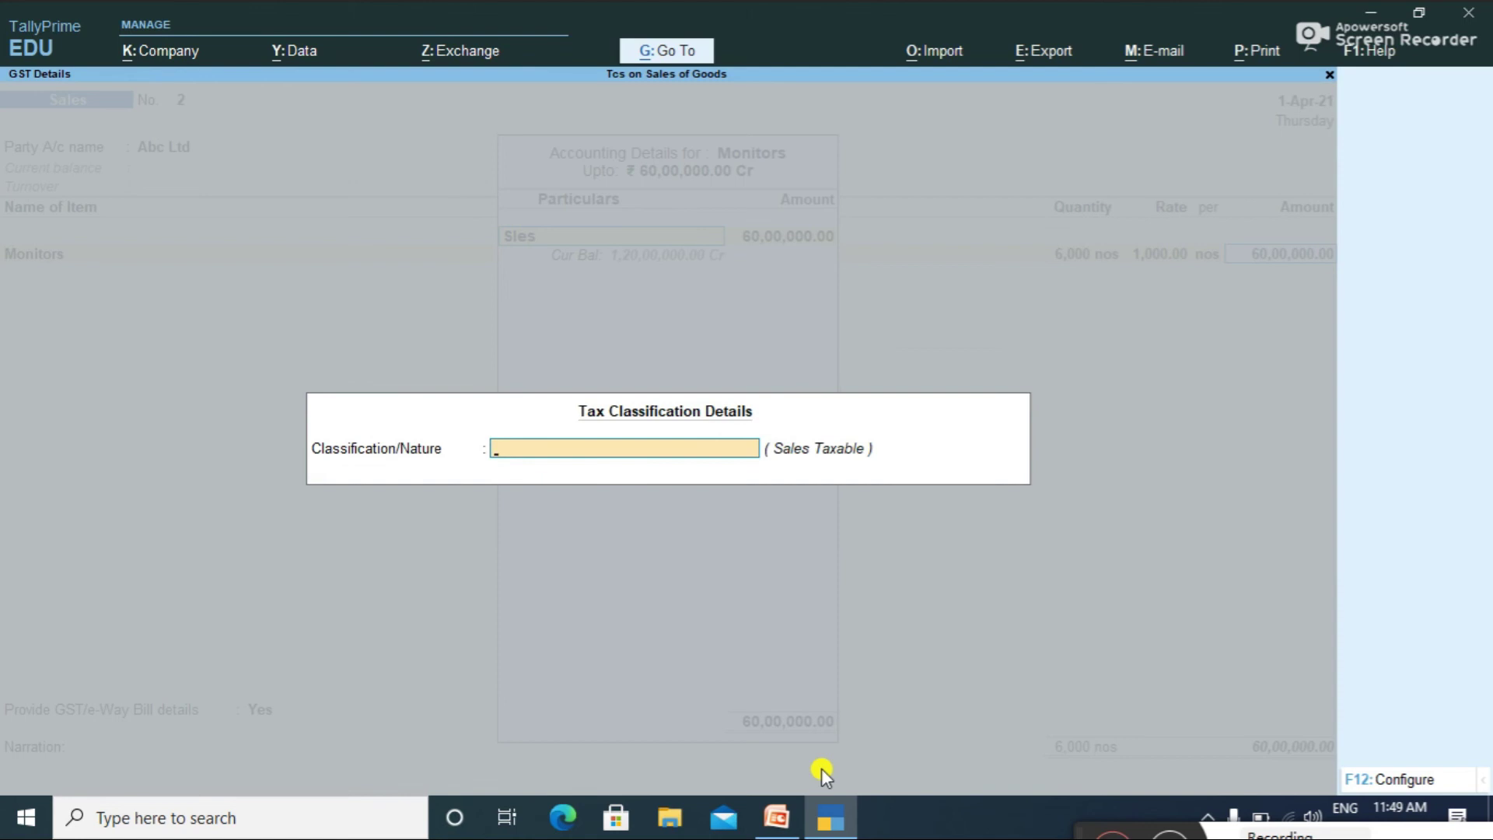
pyautogui.write('Sa')
pyautogui.press('Down')
pyautogui.press('Down')
pyautogui.press('Down')
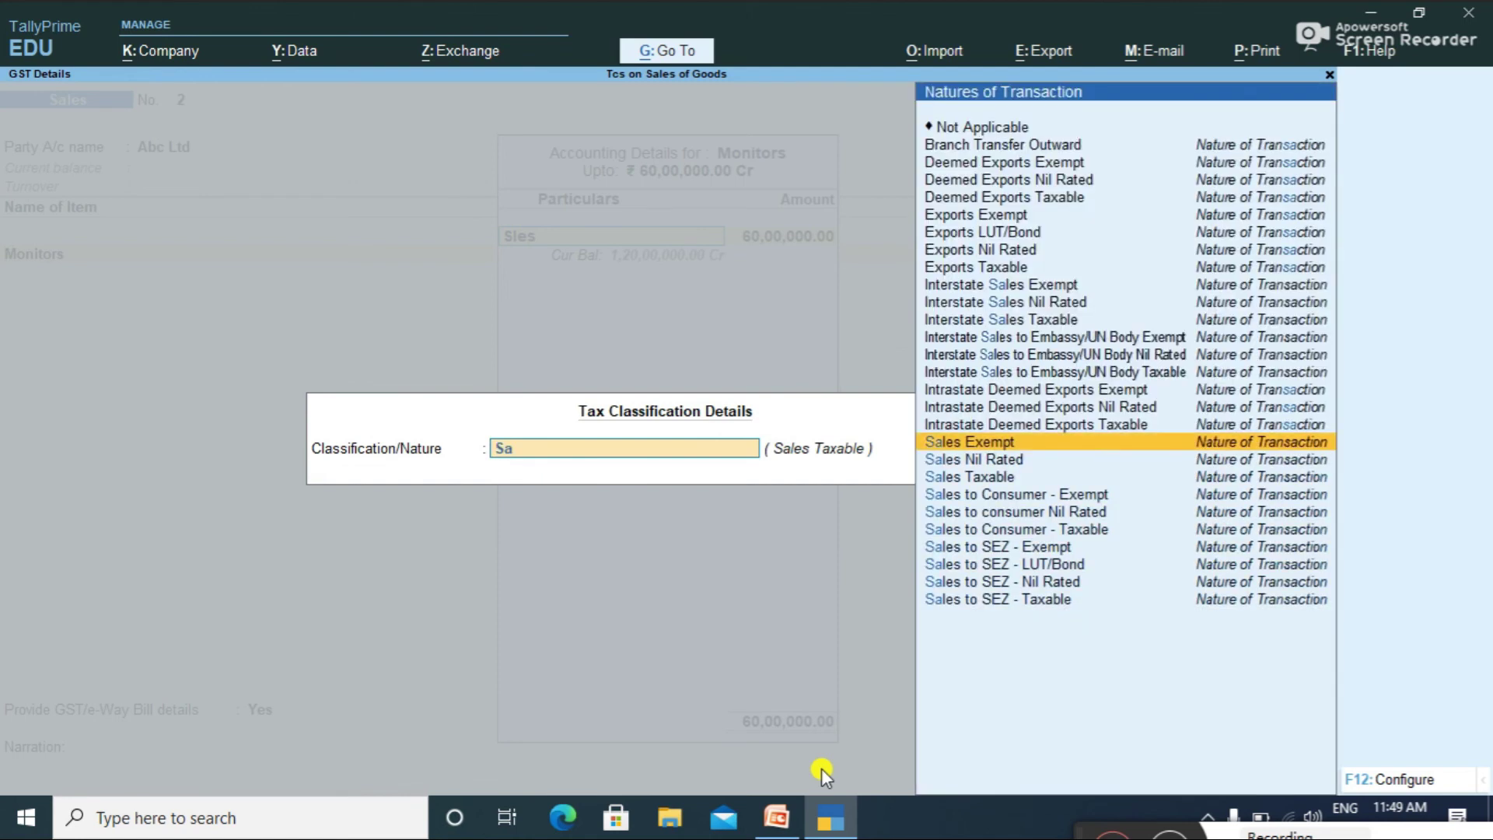
pyautogui.press('Return')
pyautogui.press('Return')
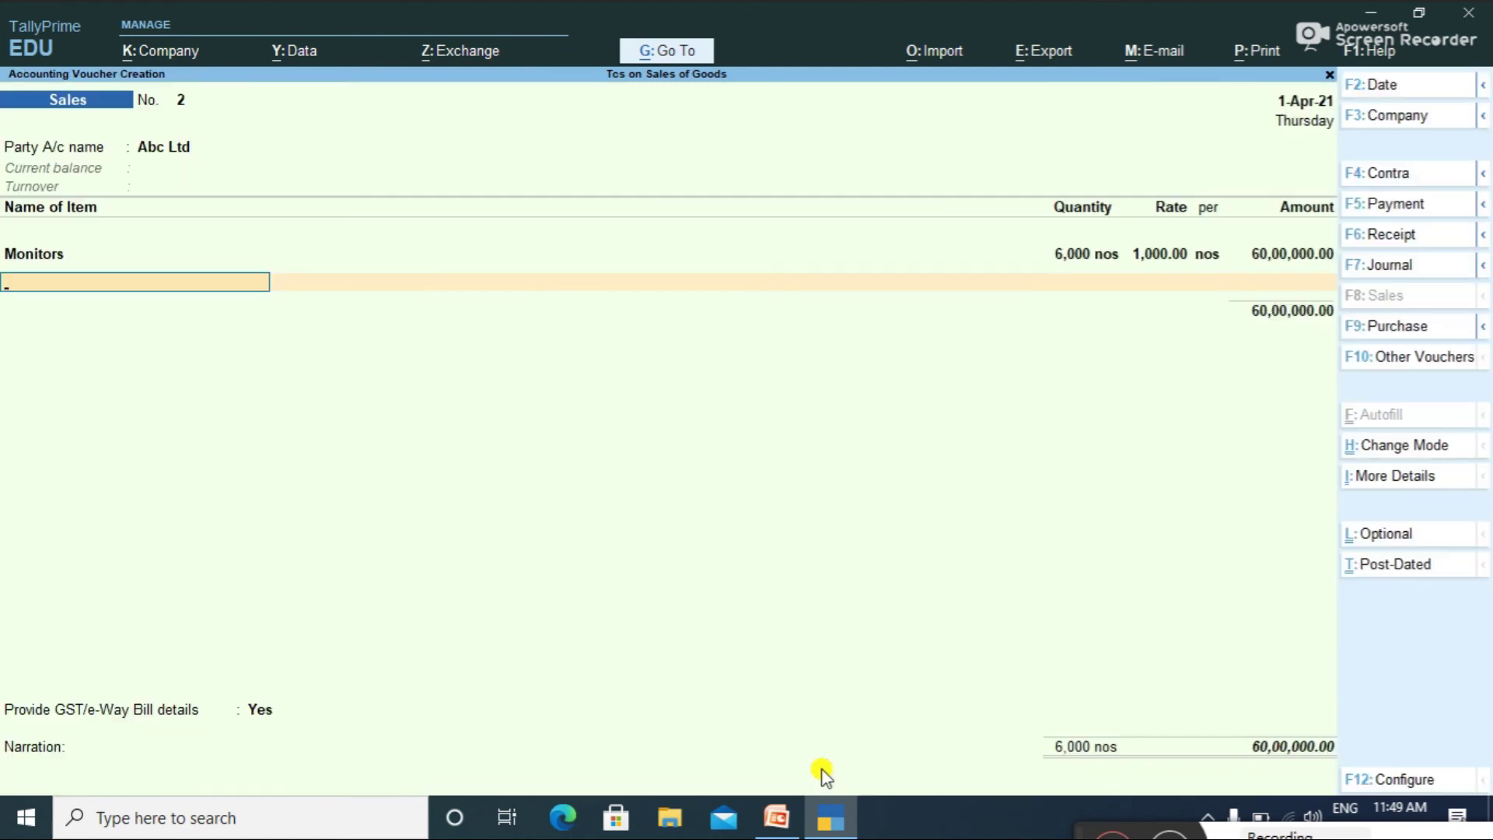
# Step: Add Sgst and Cgst at 5,40,000.00 each and Tcs at 5,310.00
pyautogui.press('Return')
pyautogui.write('S')
pyautogui.press('Down')
pyautogui.press('Up')
pyautogui.press('Return')
pyautogui.press('Return')
pyautogui.press('Return')
pyautogui.press('Return')
pyautogui.write('C')
pyautogui.press('Return')
pyautogui.press('Return')
pyautogui.press('Return')
pyautogui.press('Return')
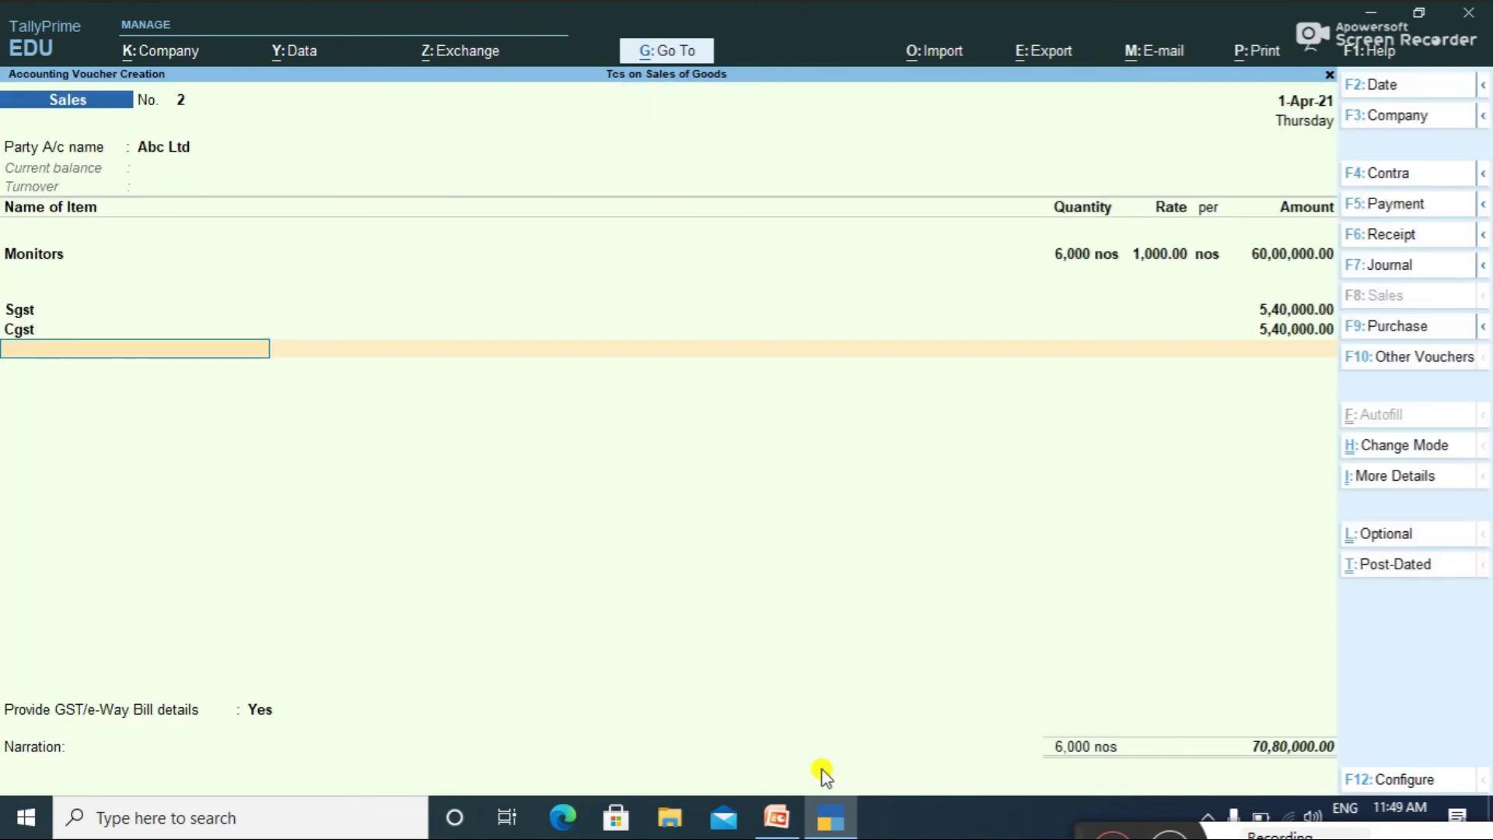
pyautogui.write('T')
pyautogui.press('Return')
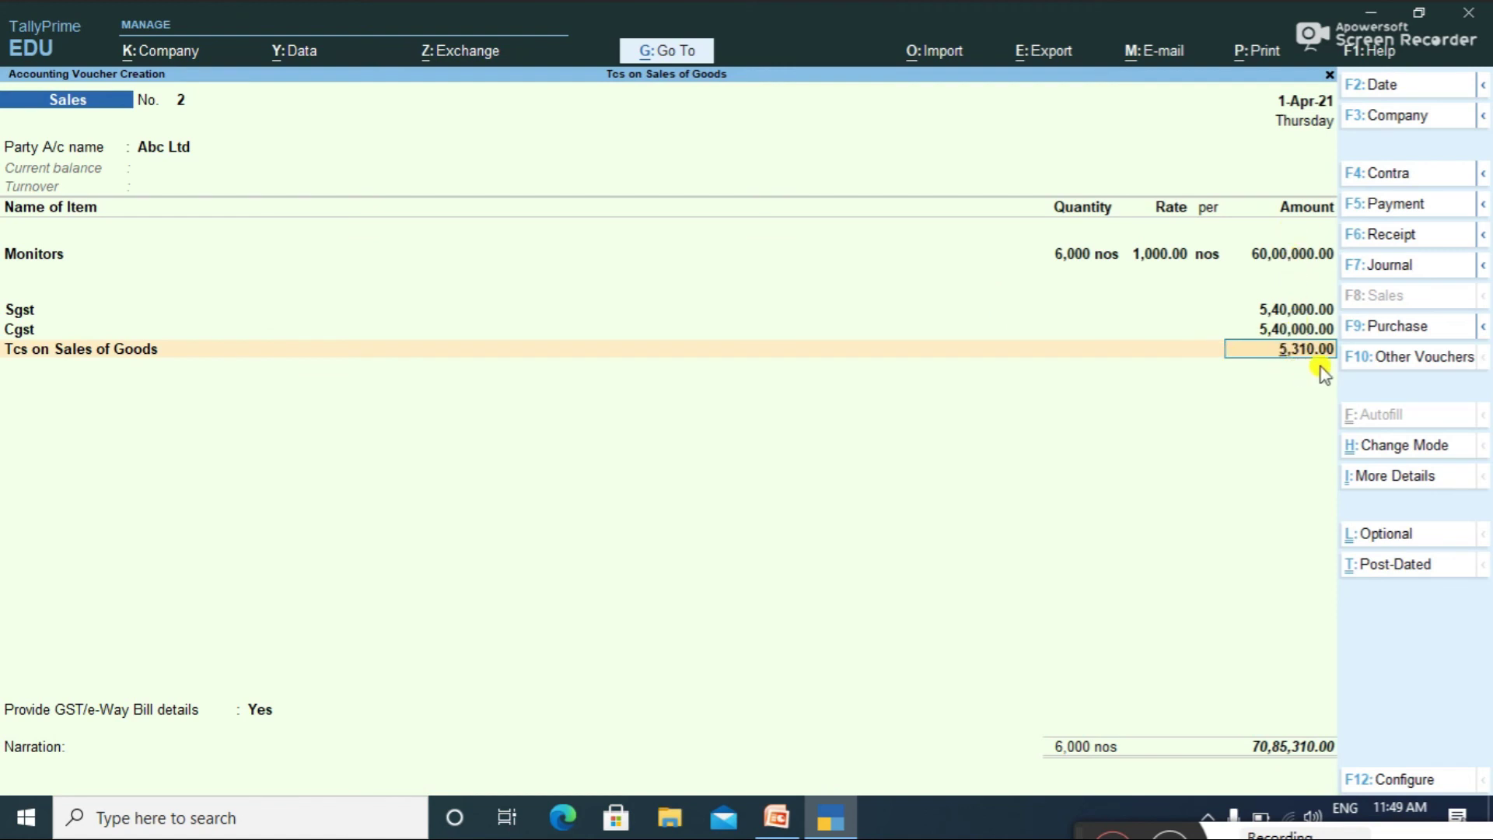
pyautogui.press('Return')
# Step: Skip e-Way Bill details, set a New Ref bill for Abc Ltd, and save voucher 2
pyautogui.press('Return')
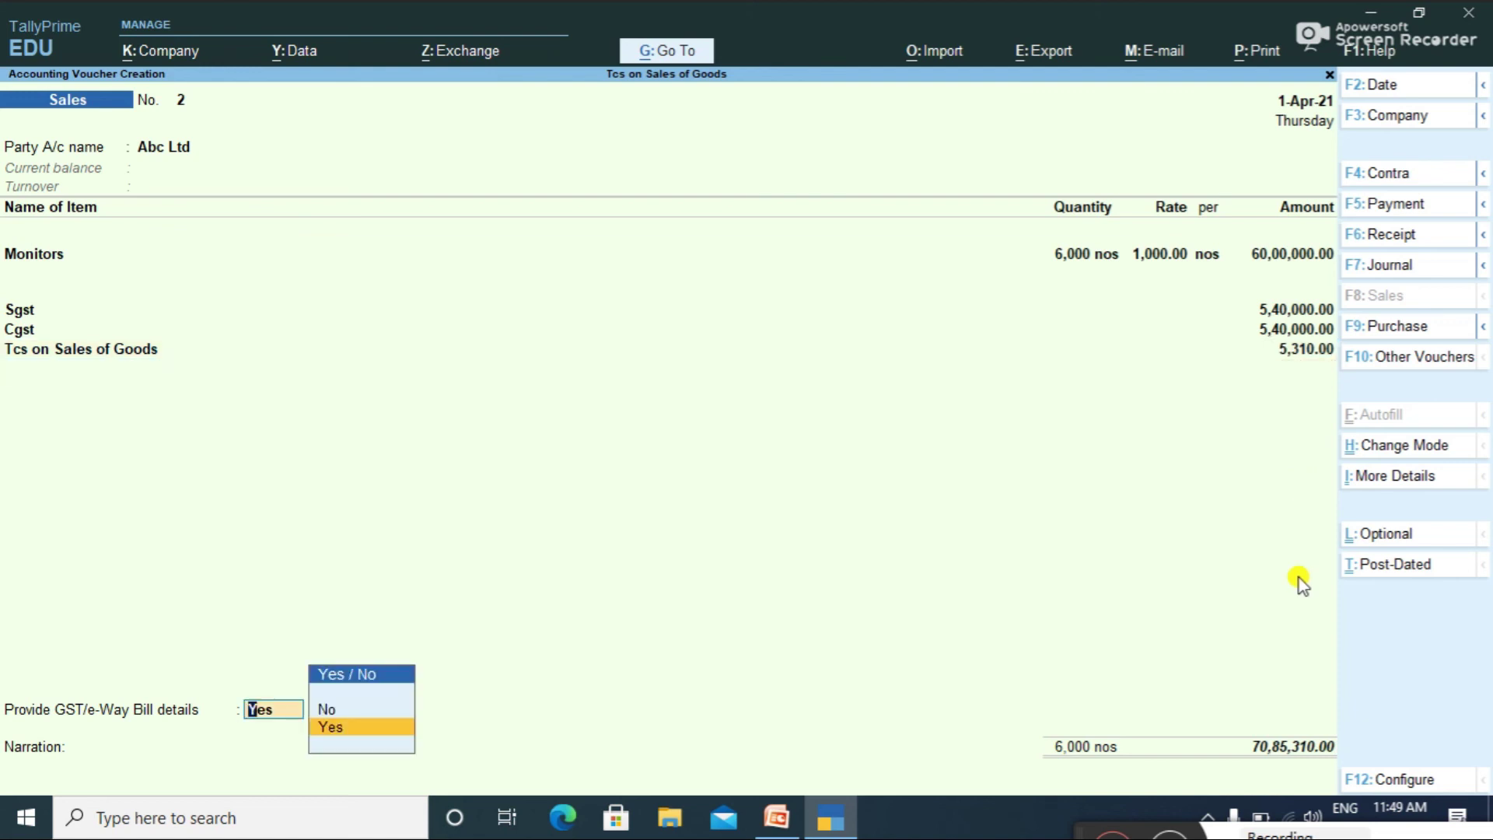
pyautogui.press('Up')
pyautogui.press('Return')
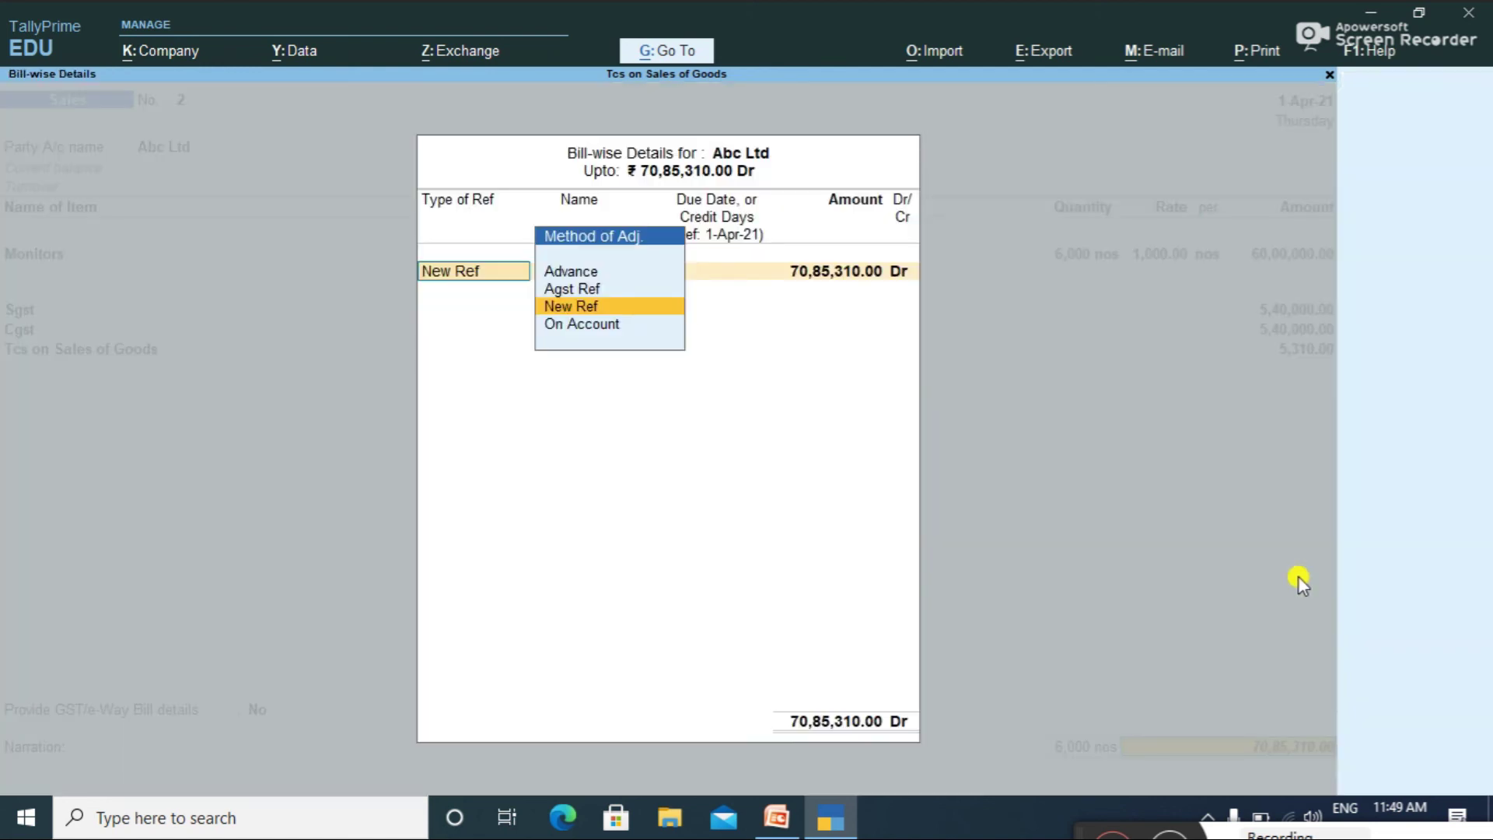
pyautogui.press('Return')
pyautogui.press('Return')
pyautogui.press('Return')
pyautogui.press('Return')
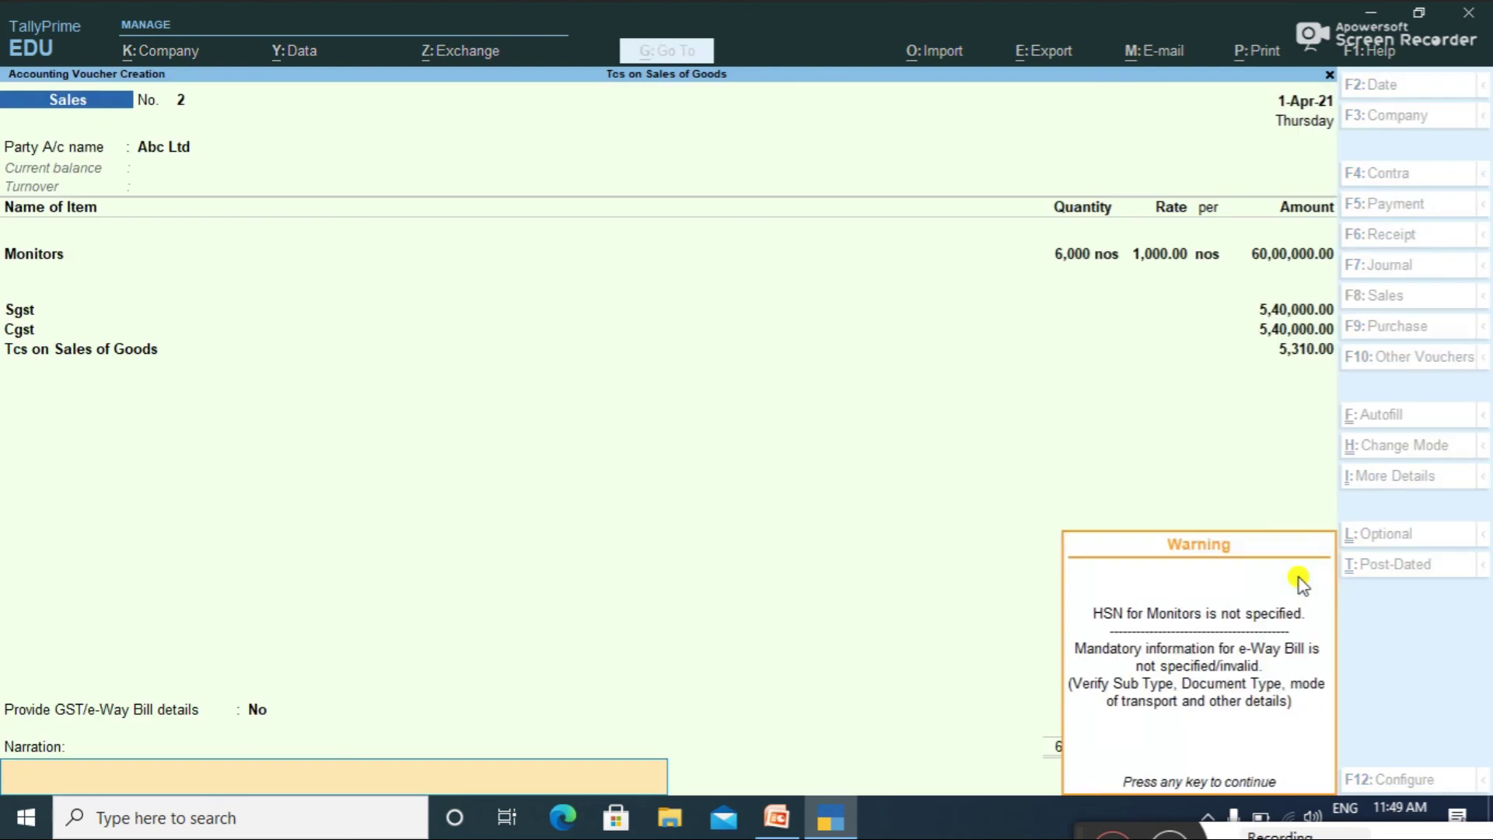
pyautogui.press('Return')
pyautogui.press('Return')
pyautogui.press('Escape')
pyautogui.press('Return')
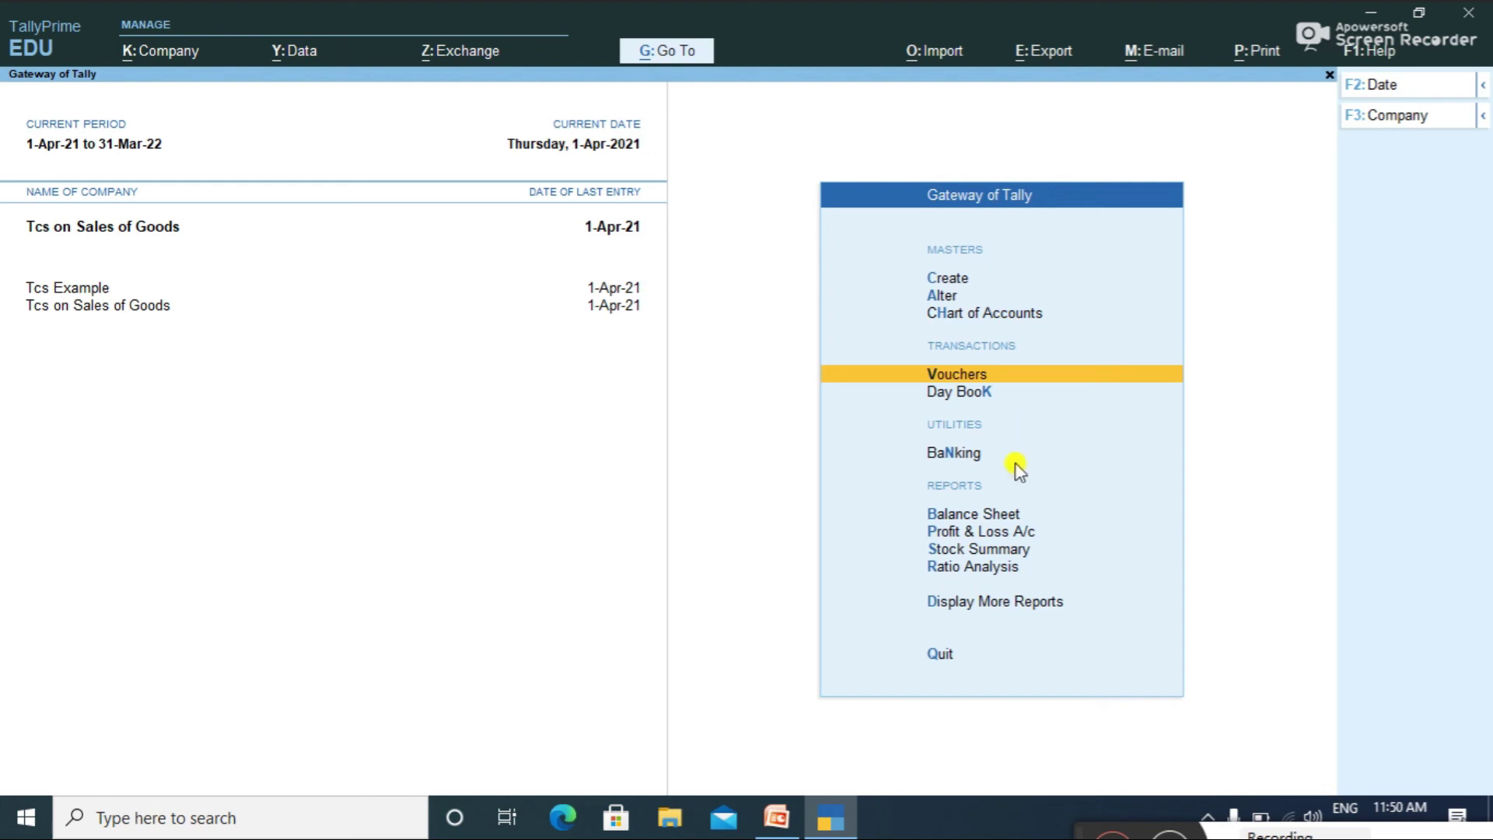
# Step: Open Form 27EQ via Display More Reports > Statutory Reports > TCS Reports
pyautogui.click(972, 606)
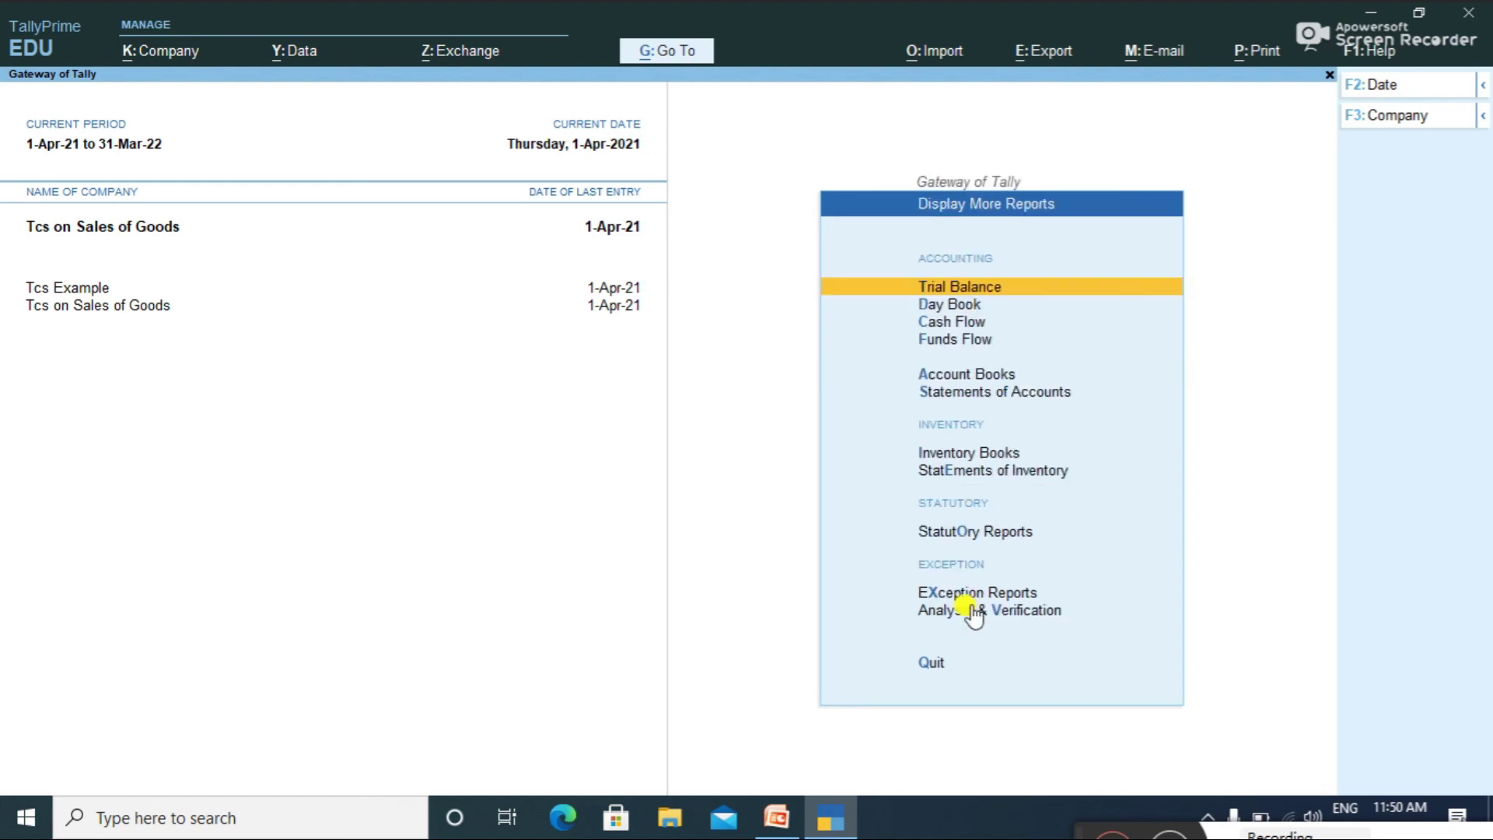
pyautogui.press('Down')
pyautogui.press('Down')
pyautogui.press('Down')
pyautogui.press('Down')
pyautogui.press('Down')
pyautogui.press('Down')
pyautogui.press('Down')
pyautogui.press('Down')
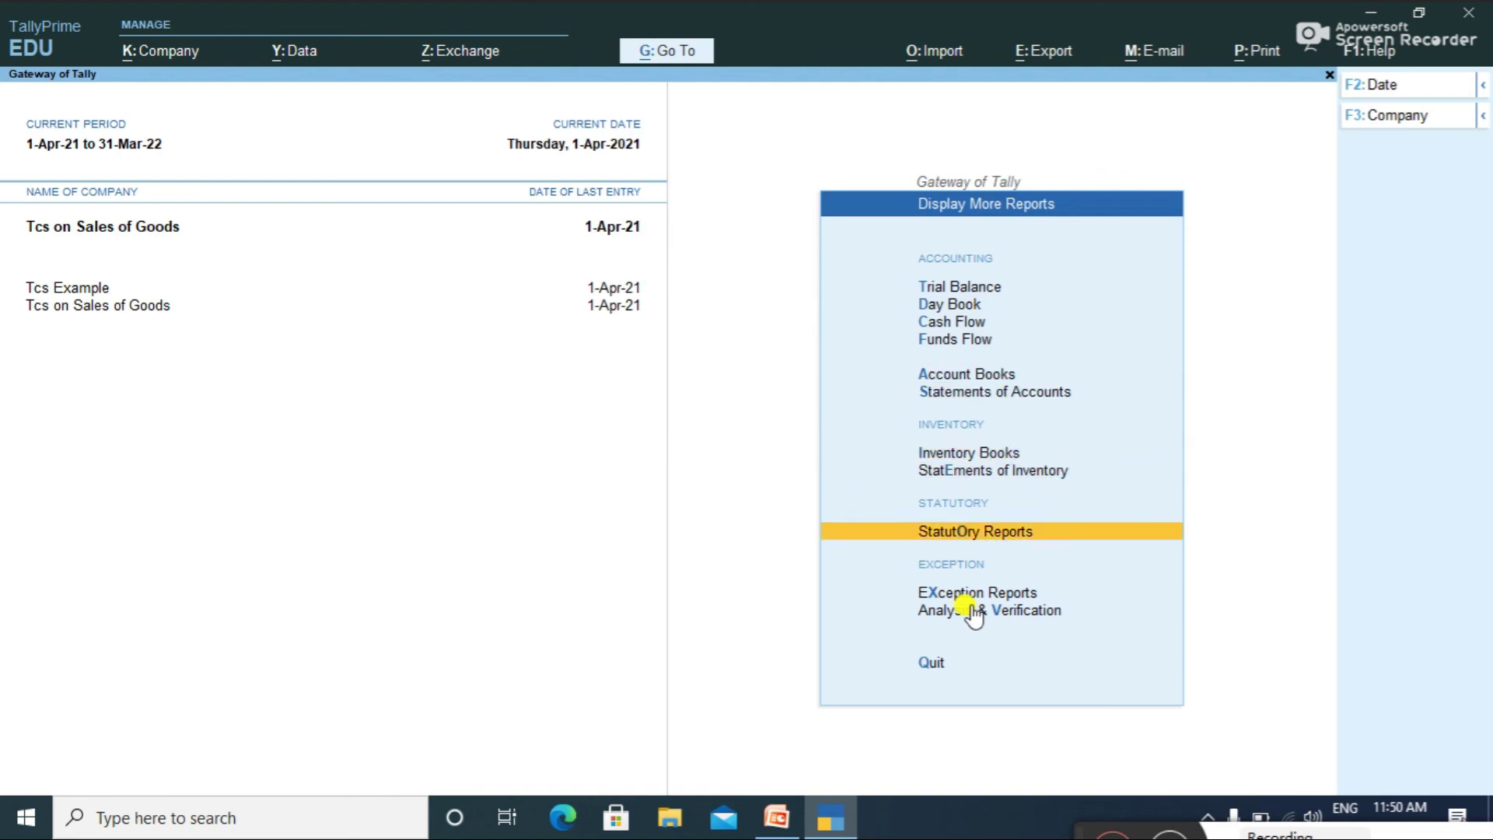
pyautogui.press('Return')
pyautogui.press('Down')
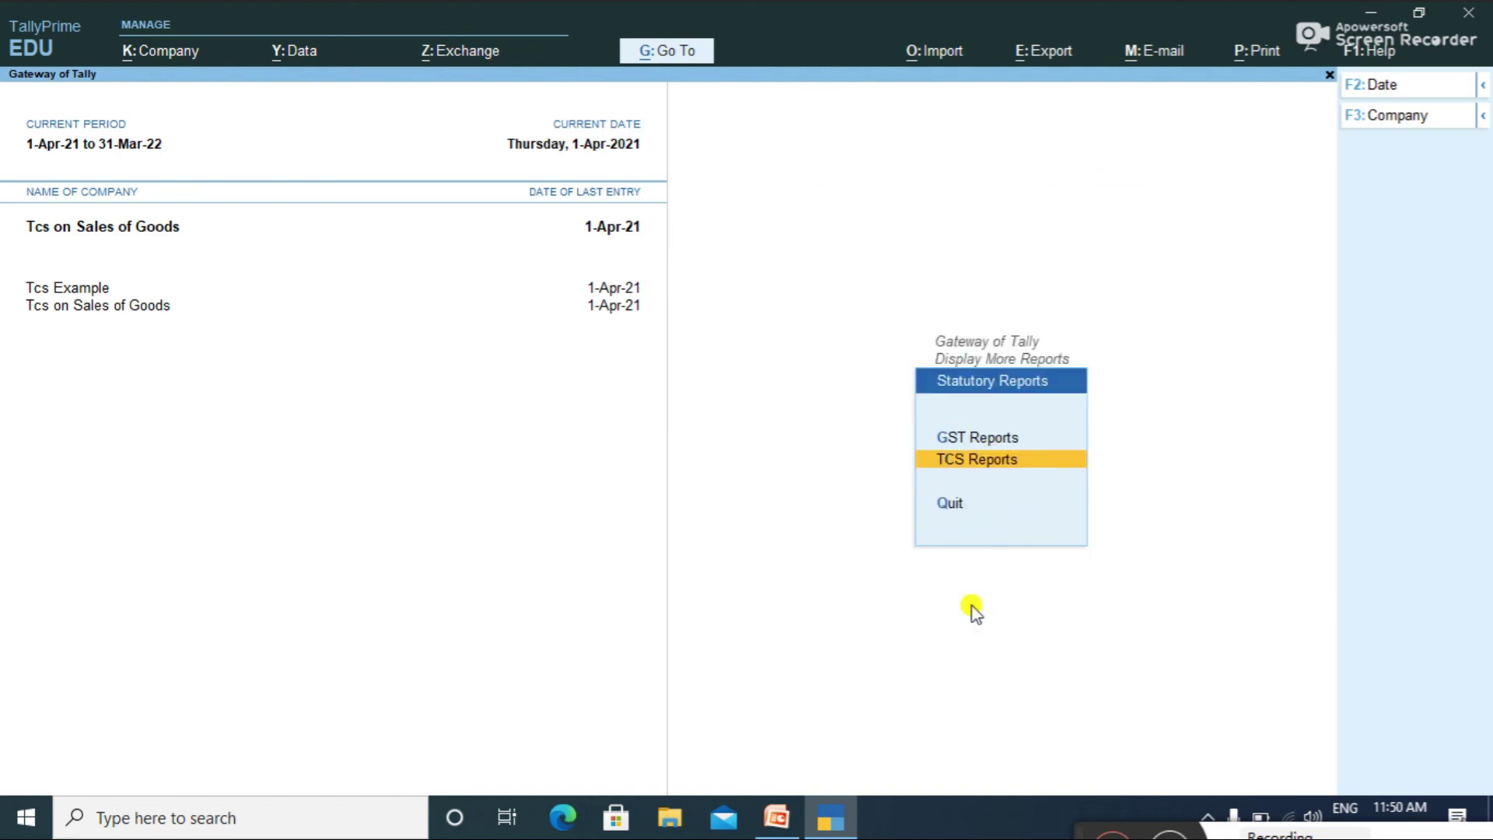
pyautogui.press('Return')
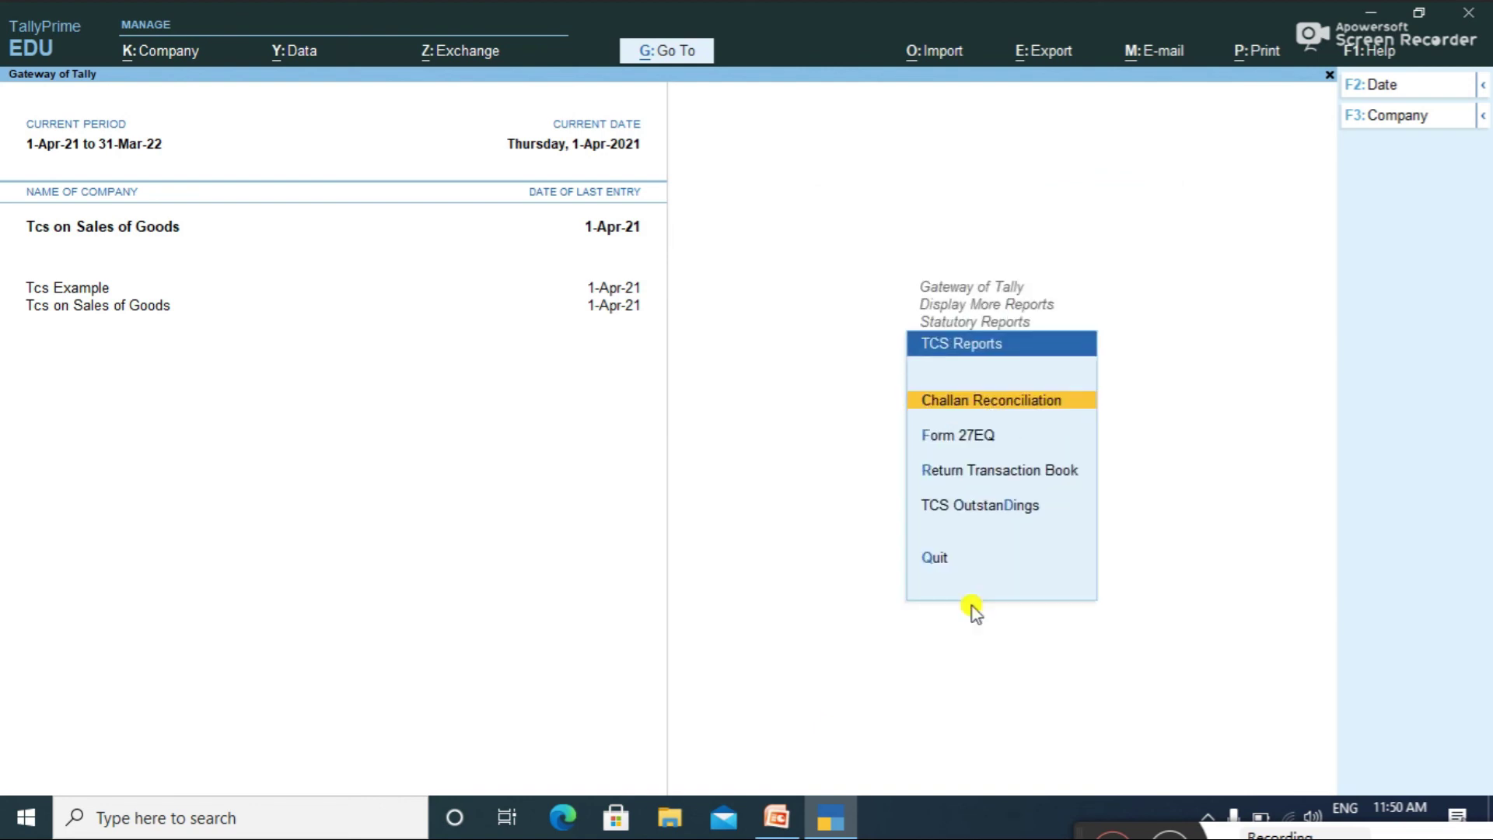
pyautogui.press('Down')
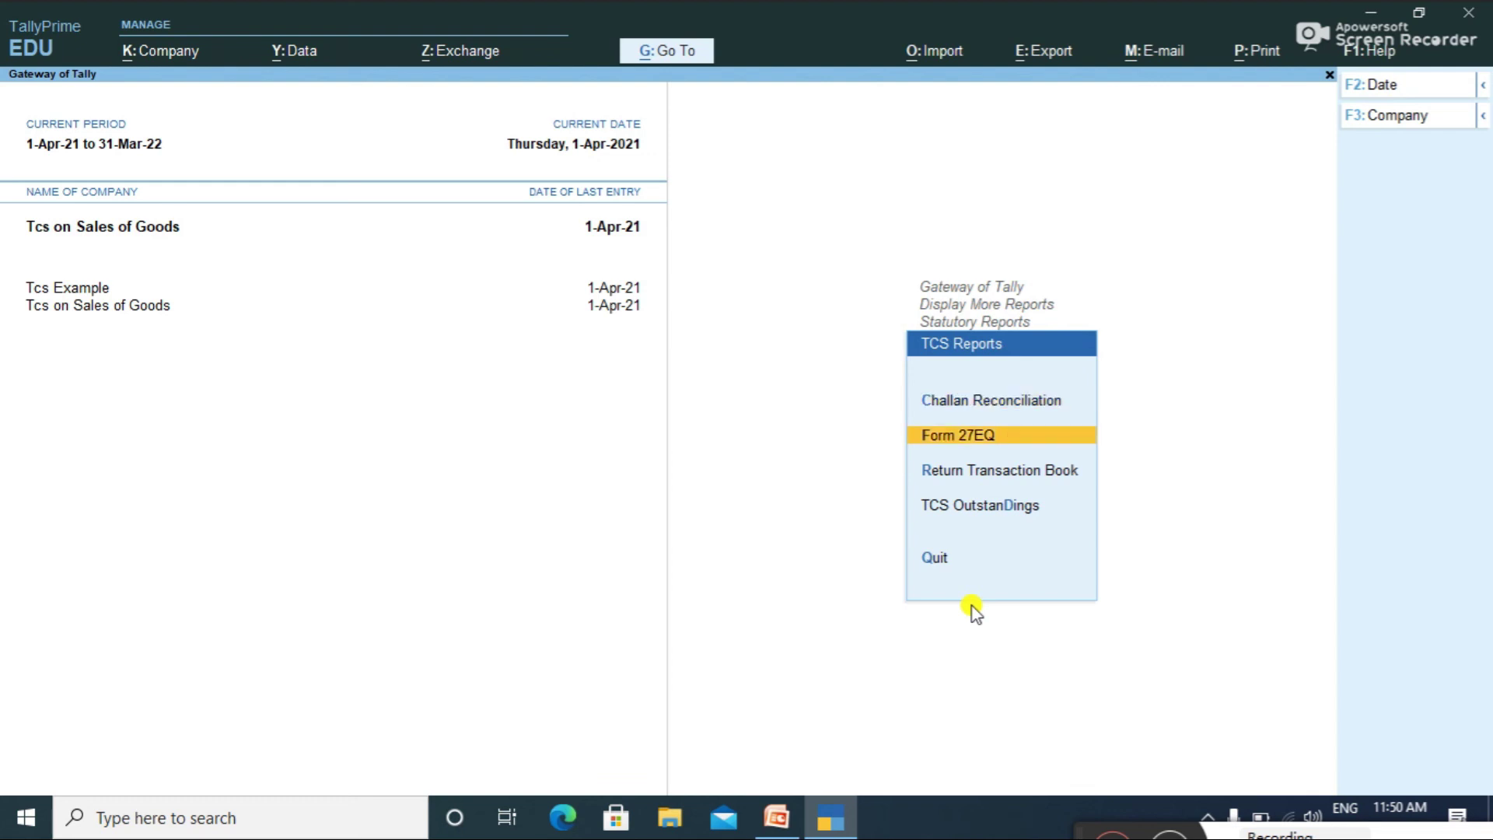
pyautogui.press('Return')
# Step: Drill into the Uncertain Transactions row of Form 27EQ
pyautogui.press('Down')
pyautogui.press('Down')
pyautogui.press('Down')
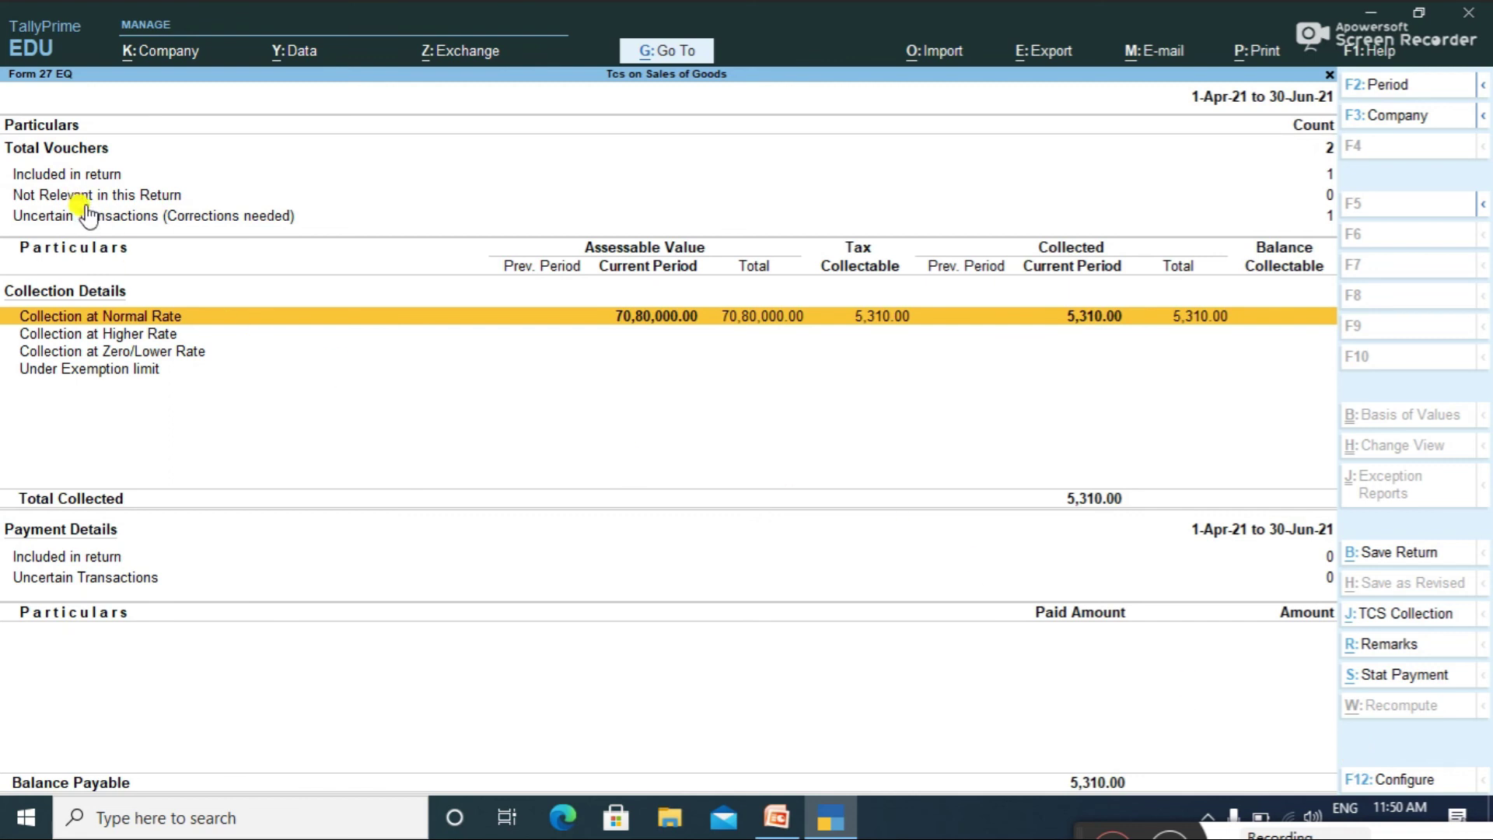
pyautogui.click(1330, 224)
pyautogui.click(1330, 224)
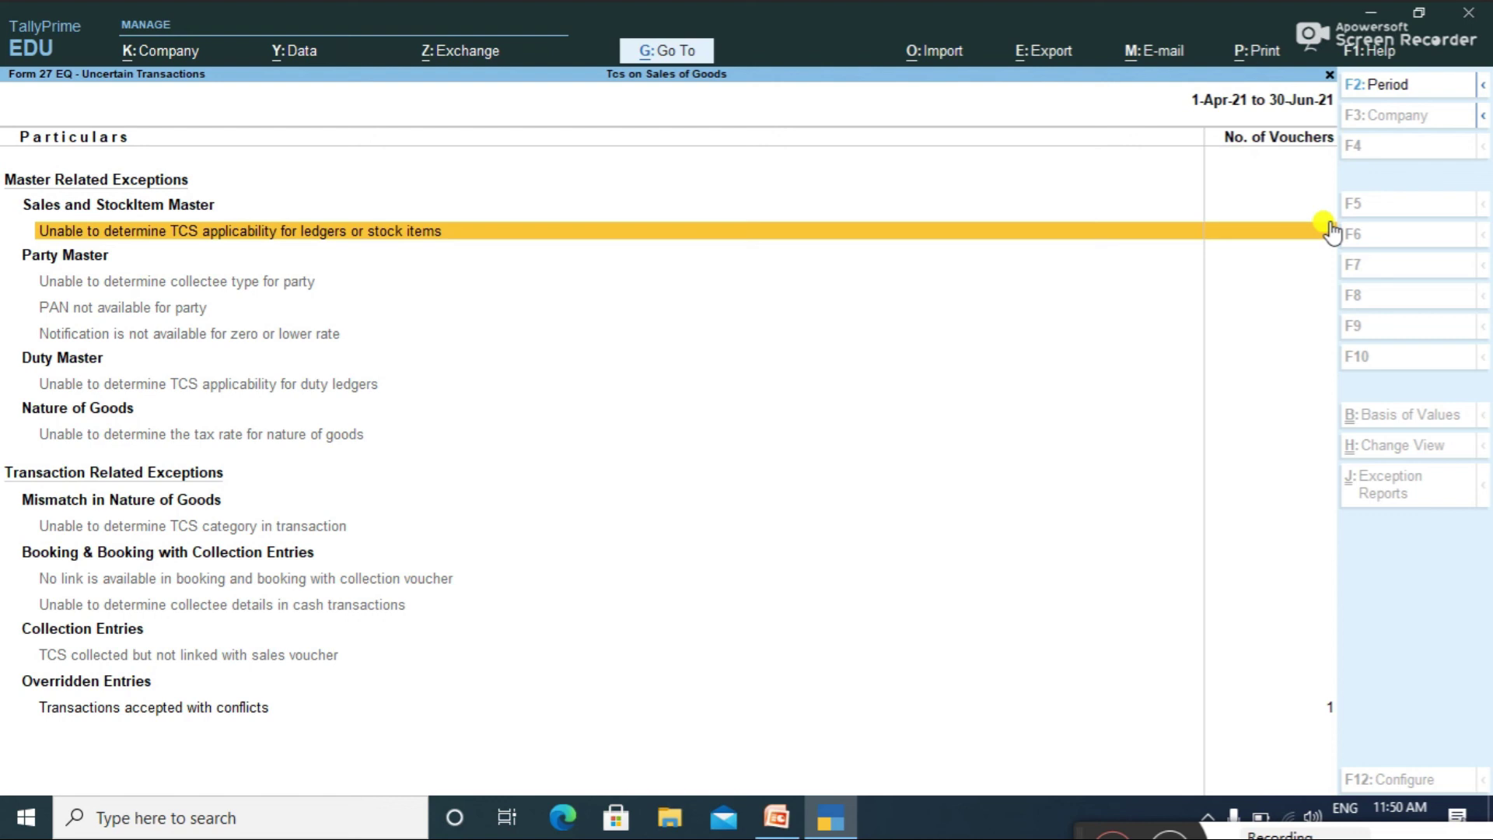
# Step: Re-accept the Sd & Co sales voucher 1 from the conflicts list, overriding the tax conflict
pyautogui.click(218, 706)
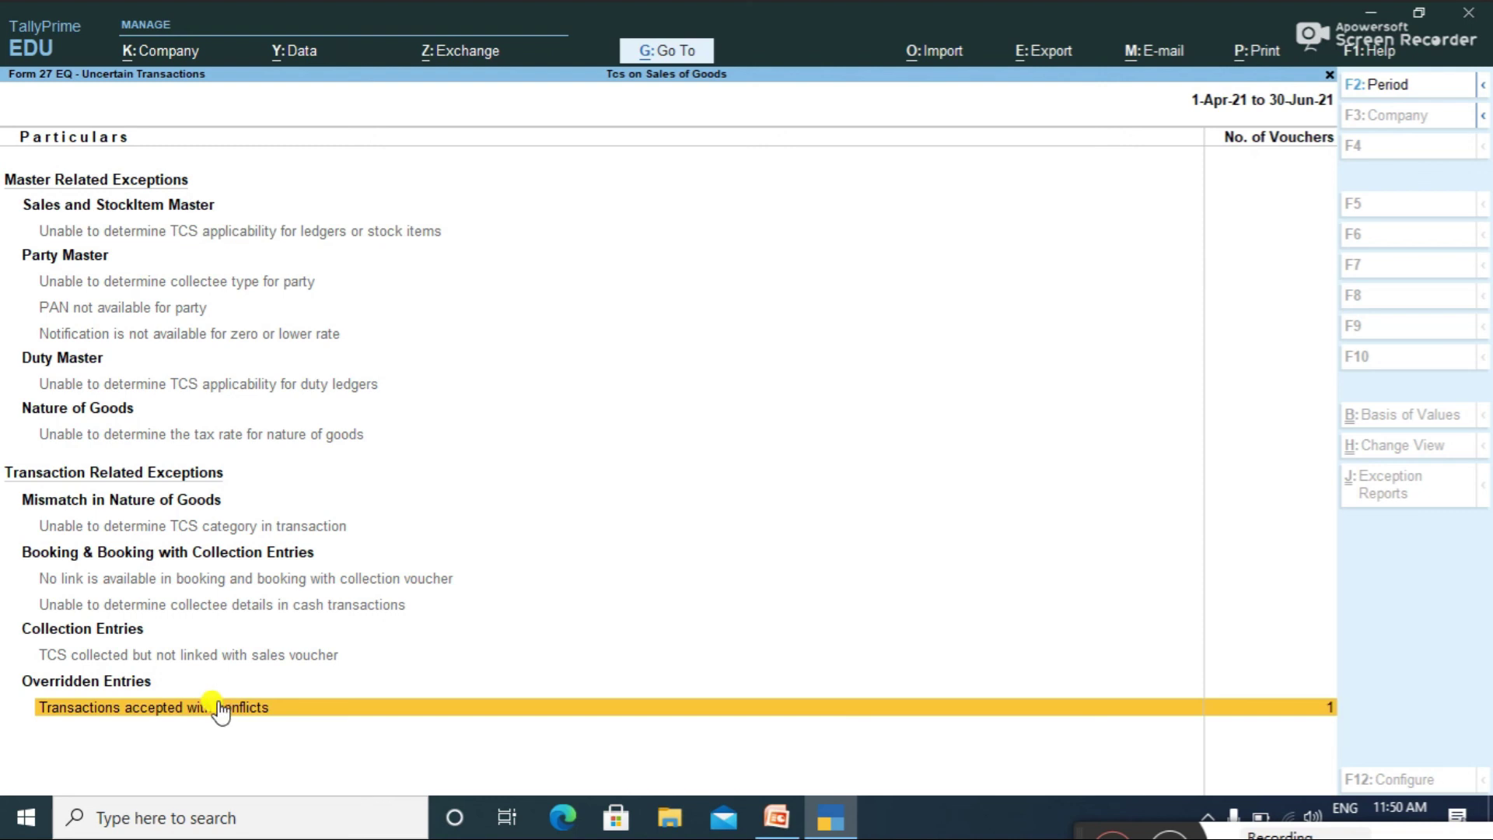
pyautogui.click(220, 707)
pyautogui.press('Return')
pyautogui.press('Return')
pyautogui.press('Return')
pyautogui.press('Return')
pyautogui.press('Return')
pyautogui.press('Return')
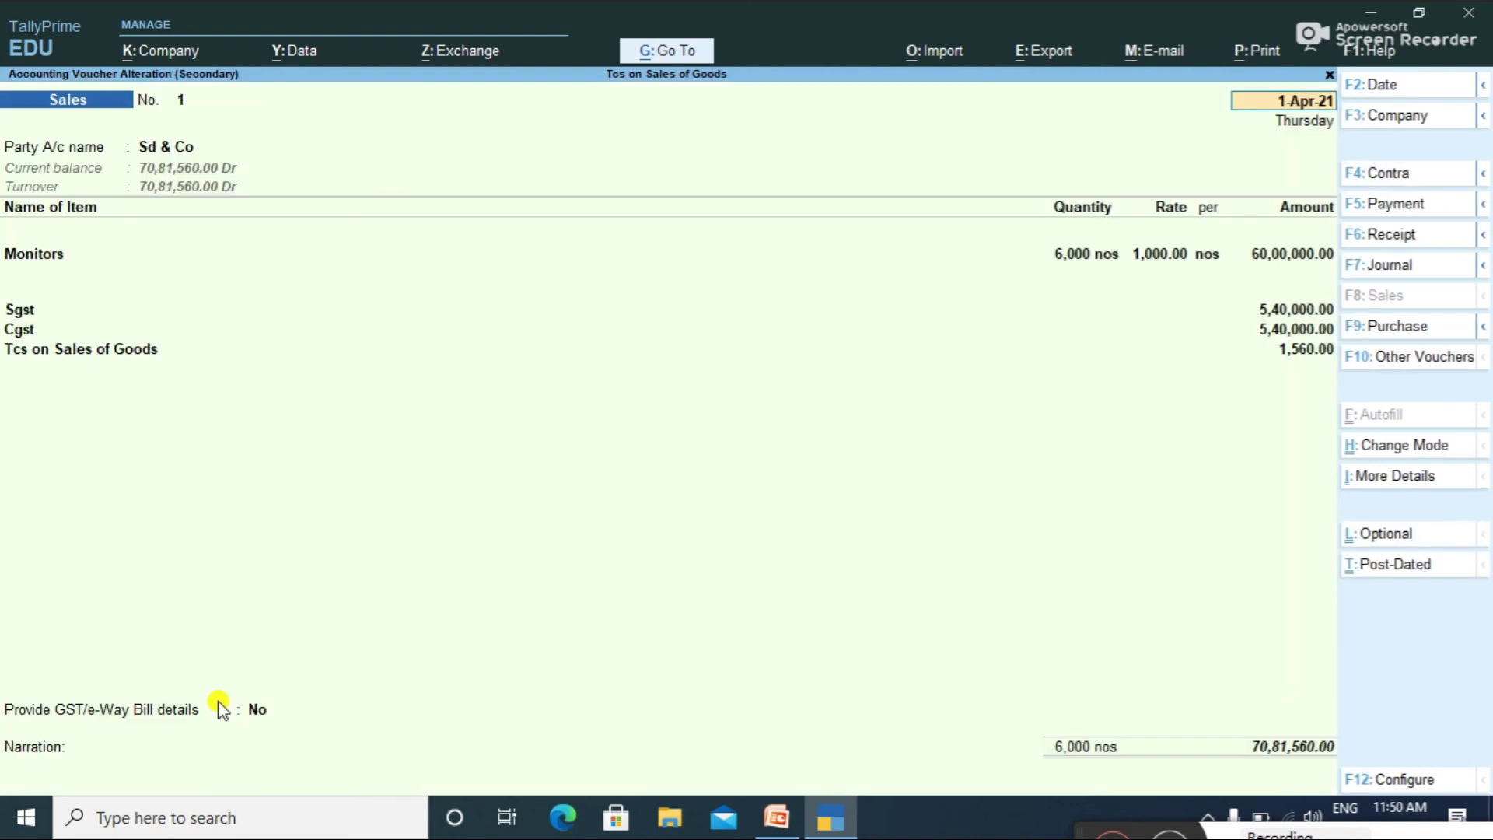
pyautogui.press('Return')
pyautogui.press('Return')
pyautogui.press('Return')
pyautogui.press('Return')
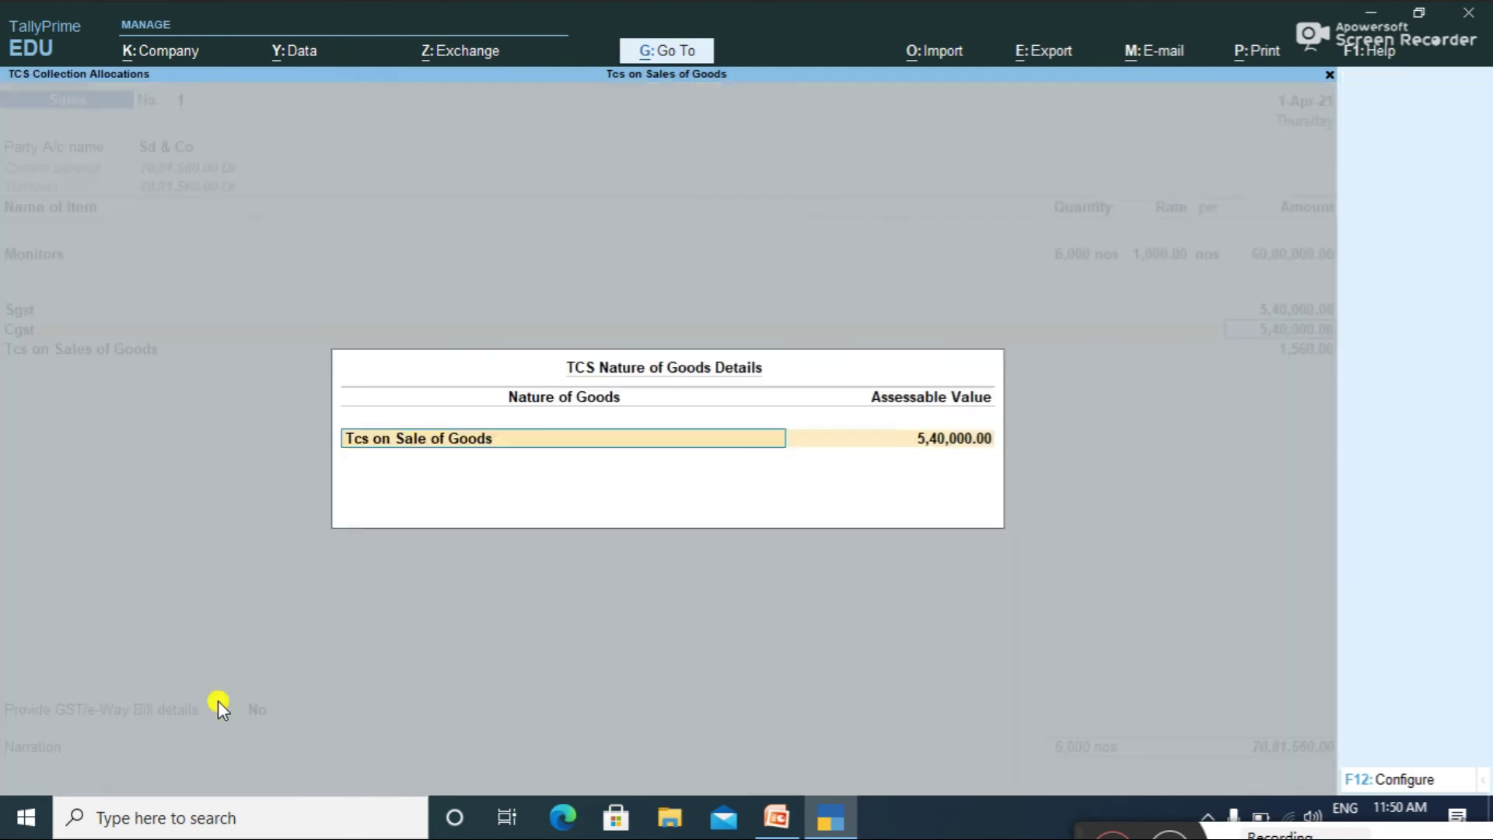
pyautogui.press('Return')
pyautogui.press('Return')
pyautogui.press('Return')
pyautogui.press('Return')
pyautogui.press('Return')
pyautogui.press('Return')
pyautogui.press('Return')
pyautogui.press('Return')
pyautogui.press('Return')
pyautogui.press('Return')
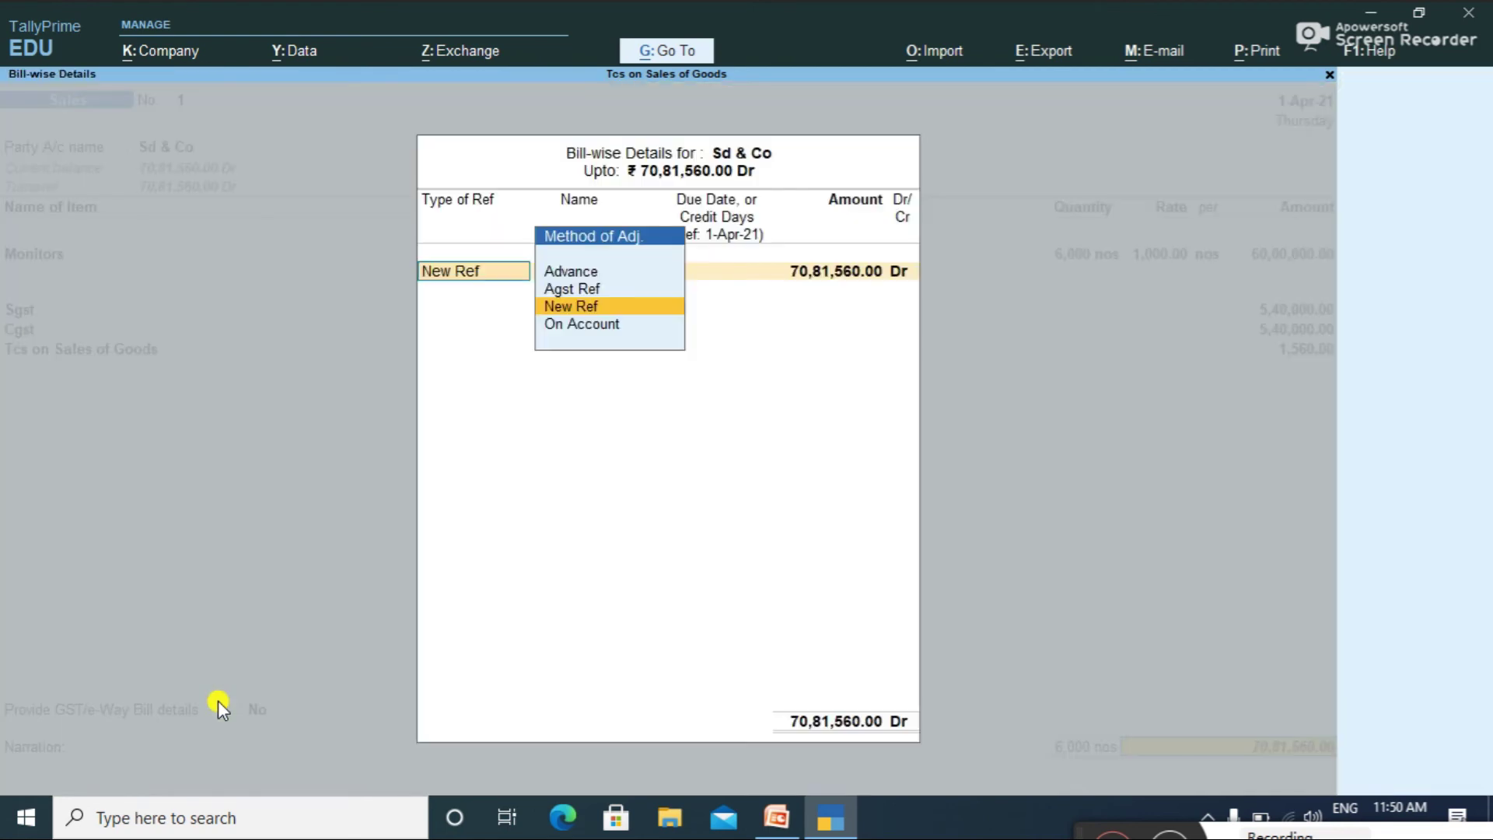
pyautogui.press('Return')
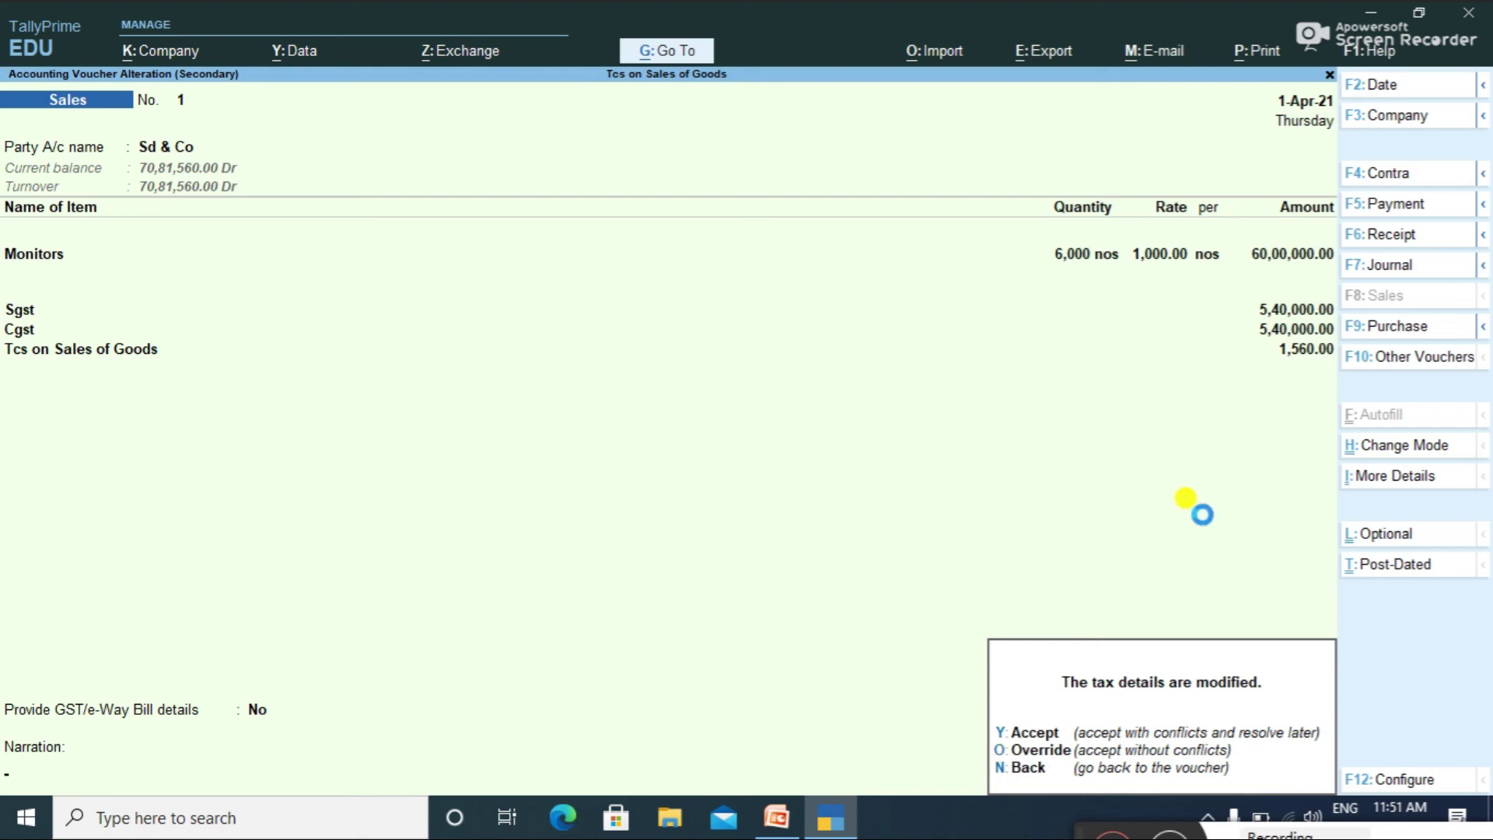
pyautogui.press('y')
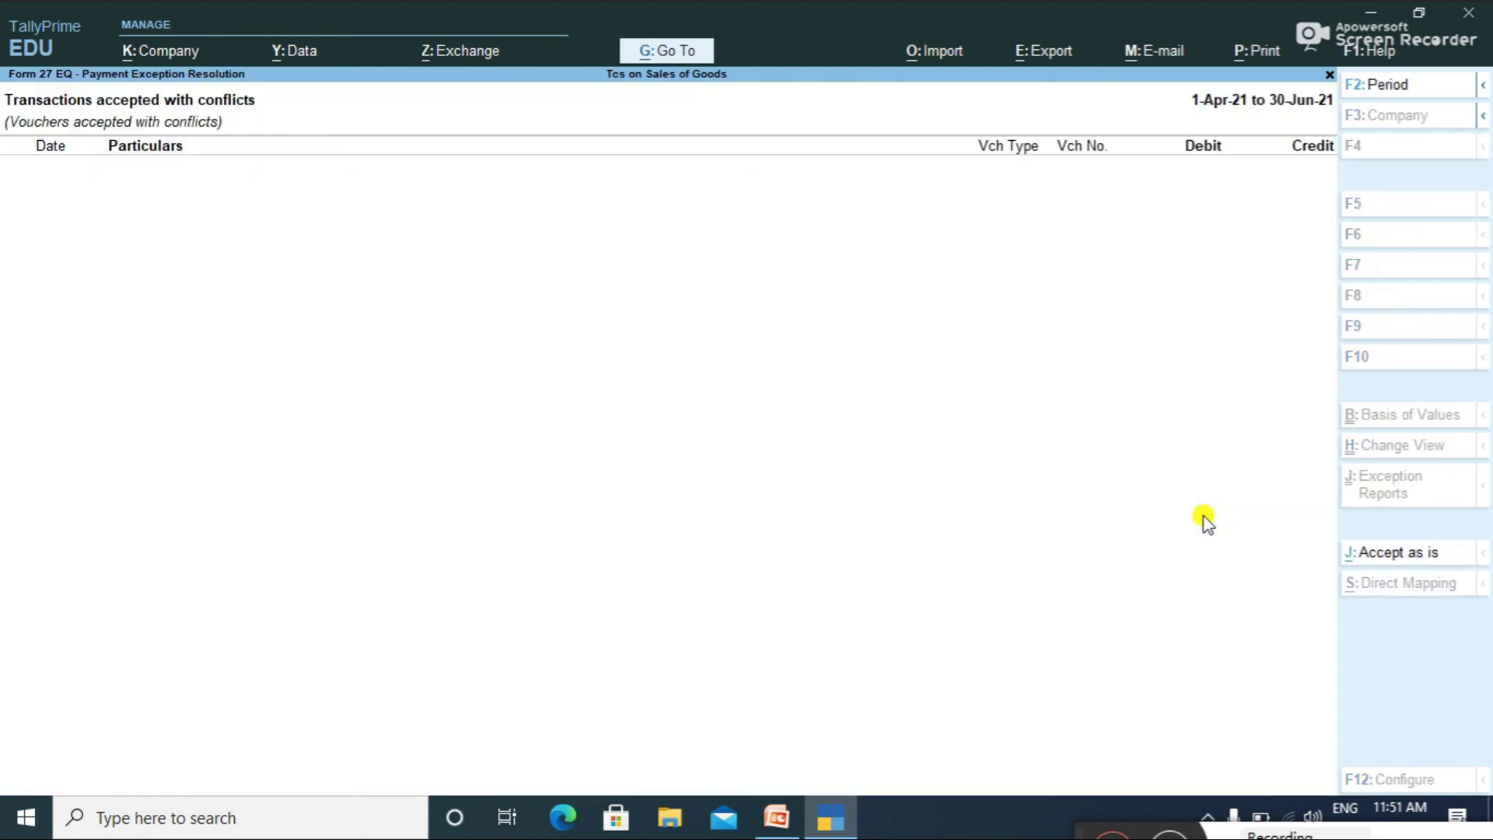
pyautogui.press('Escape')
pyautogui.press('Escape')
# Step: Reopen Form 27EQ through Statutory Reports > TCS Reports
pyautogui.press('Escape')
pyautogui.press('Escape')
pyautogui.press('Escape')
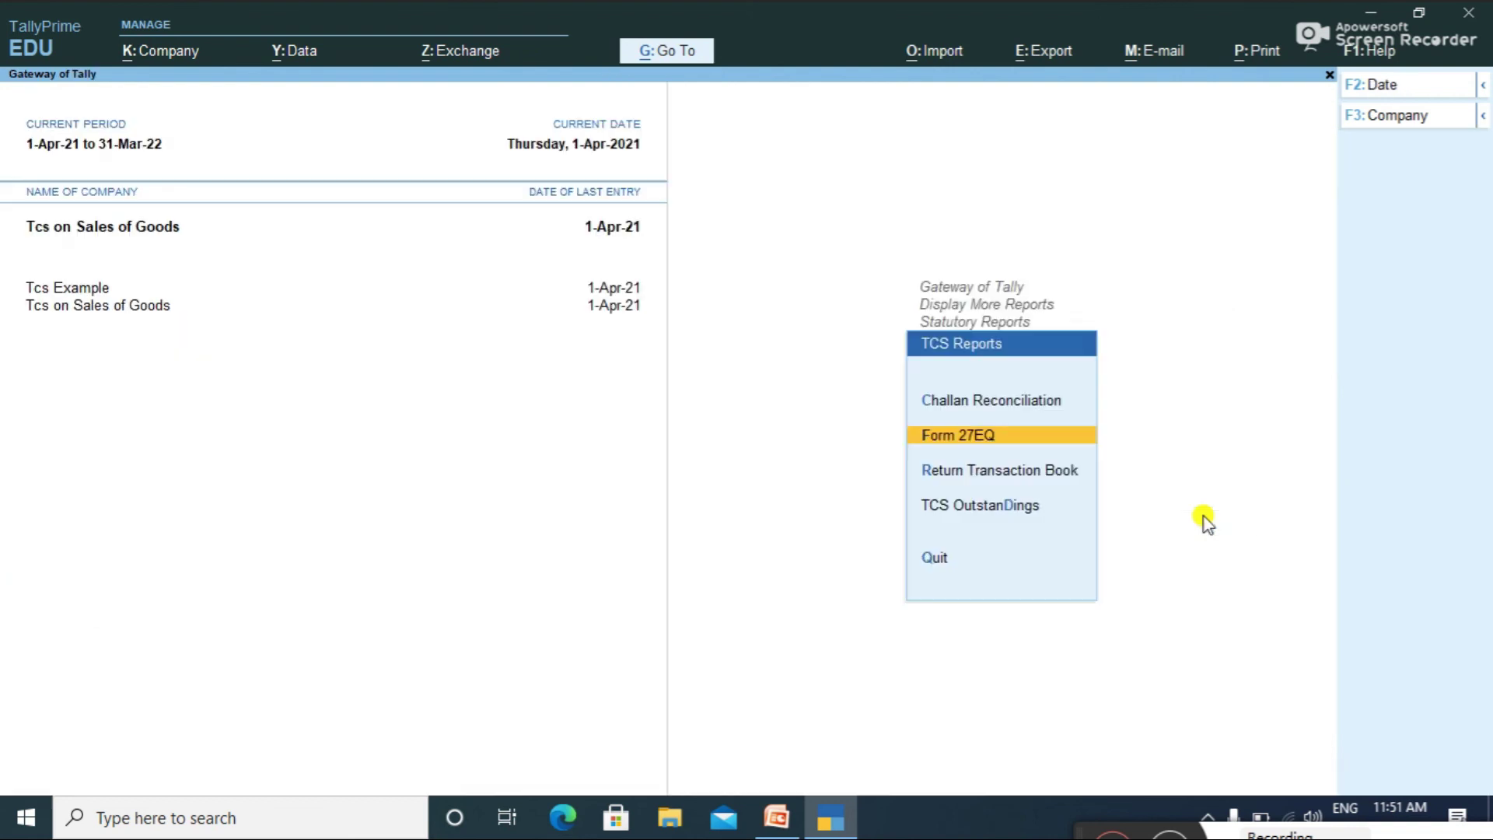
pyautogui.press('Escape')
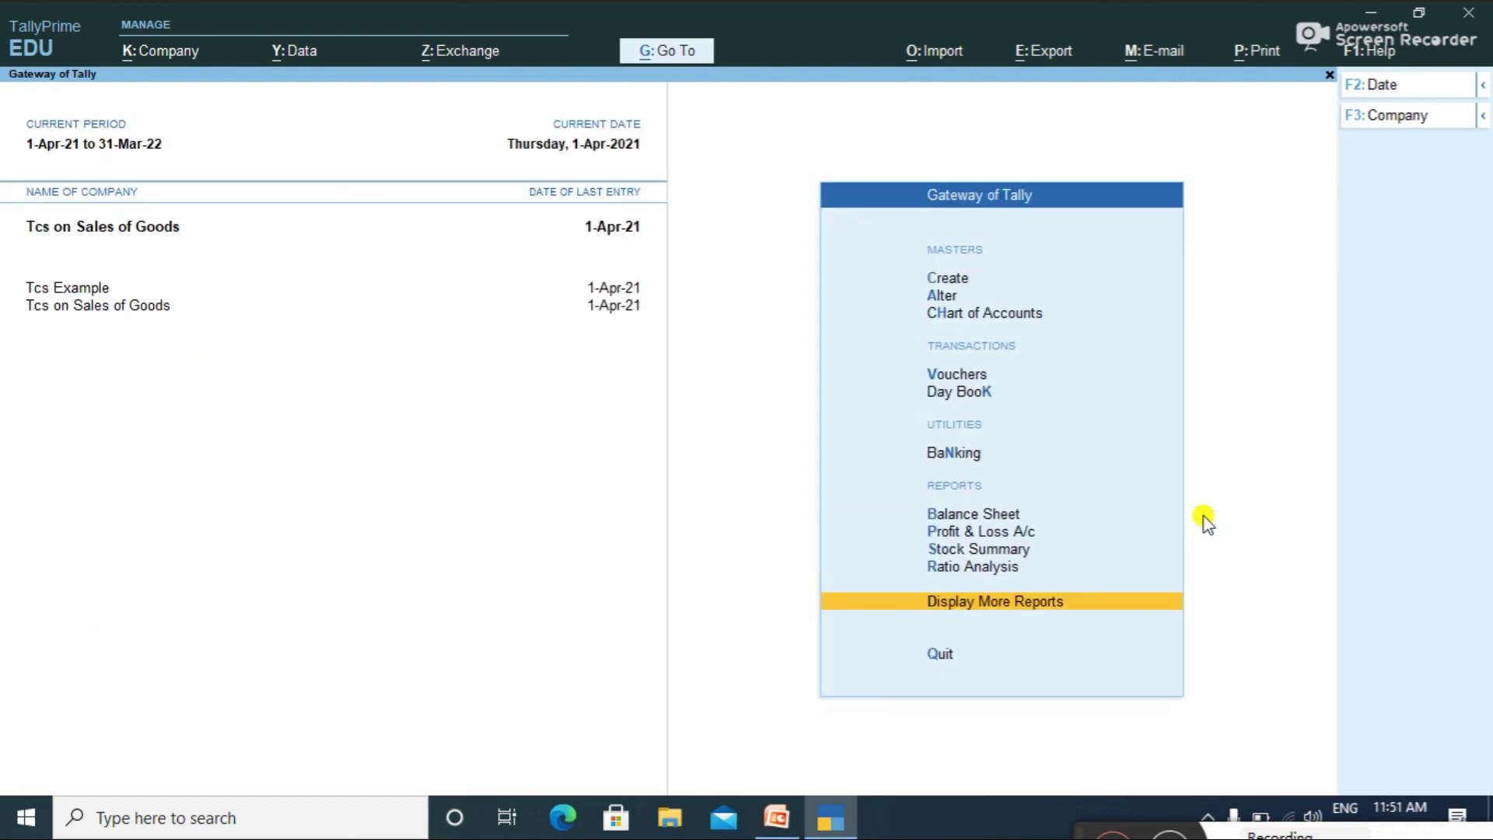
pyautogui.press('Return')
pyautogui.press('Down')
pyautogui.press('Down')
pyautogui.press('Down')
pyautogui.press('Down')
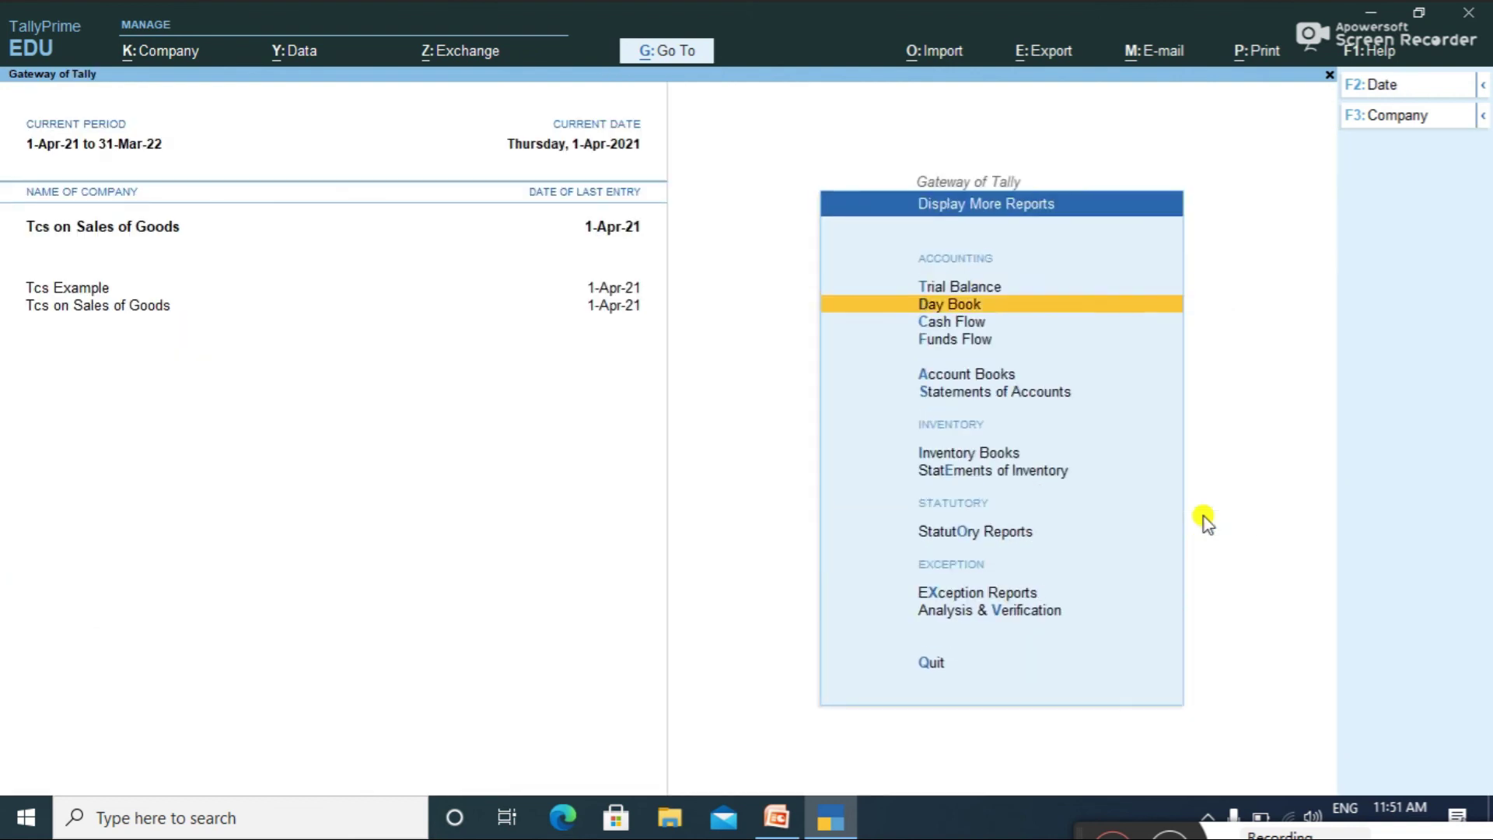
pyautogui.press('Down')
pyautogui.press('Down')
pyautogui.press('Down')
pyautogui.press('Down')
pyautogui.press('Down')
pyautogui.press('Up')
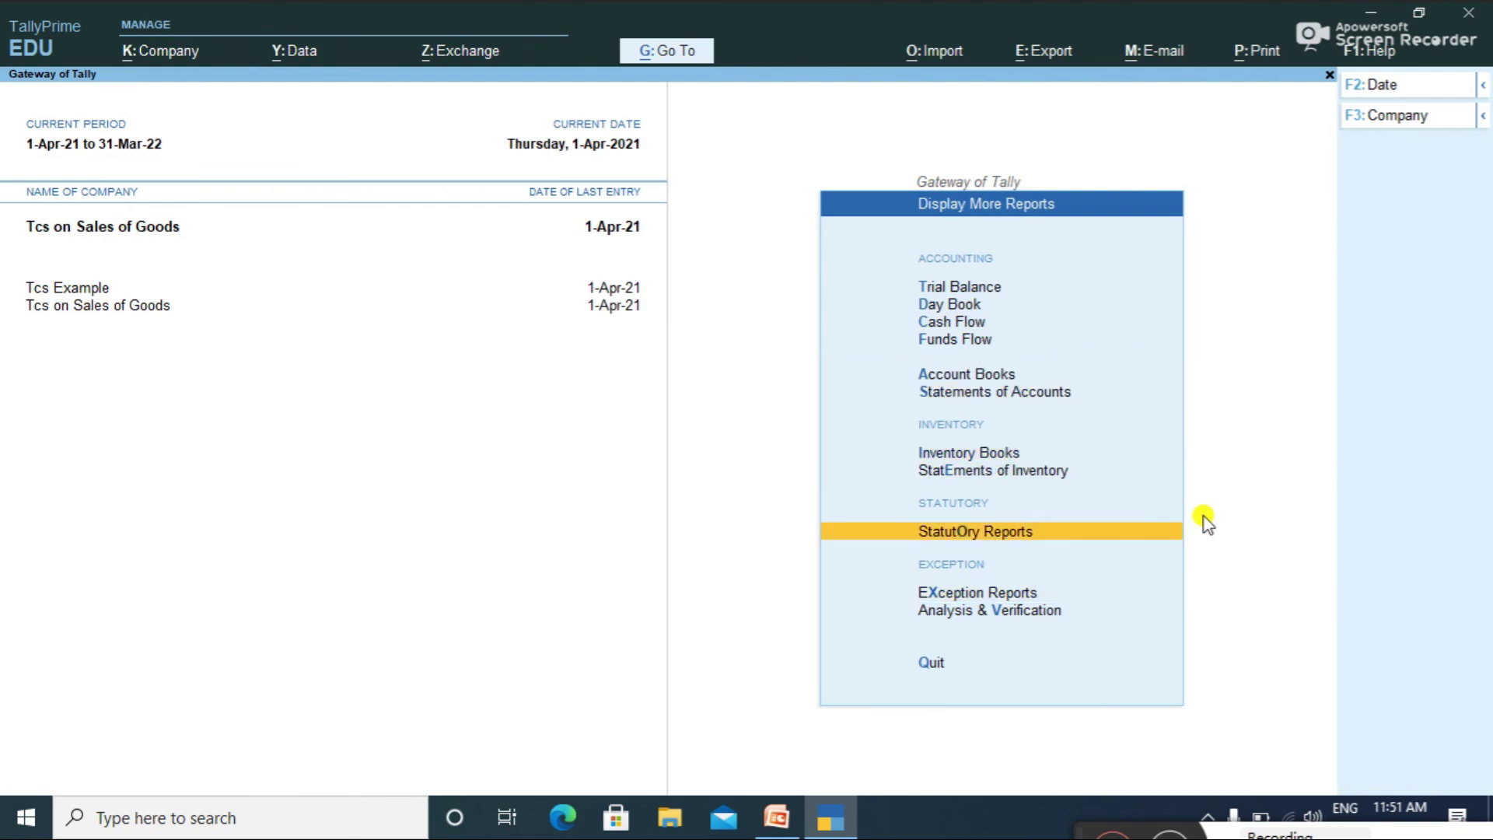
pyautogui.press('Return')
pyautogui.press('Down')
pyautogui.press('Return')
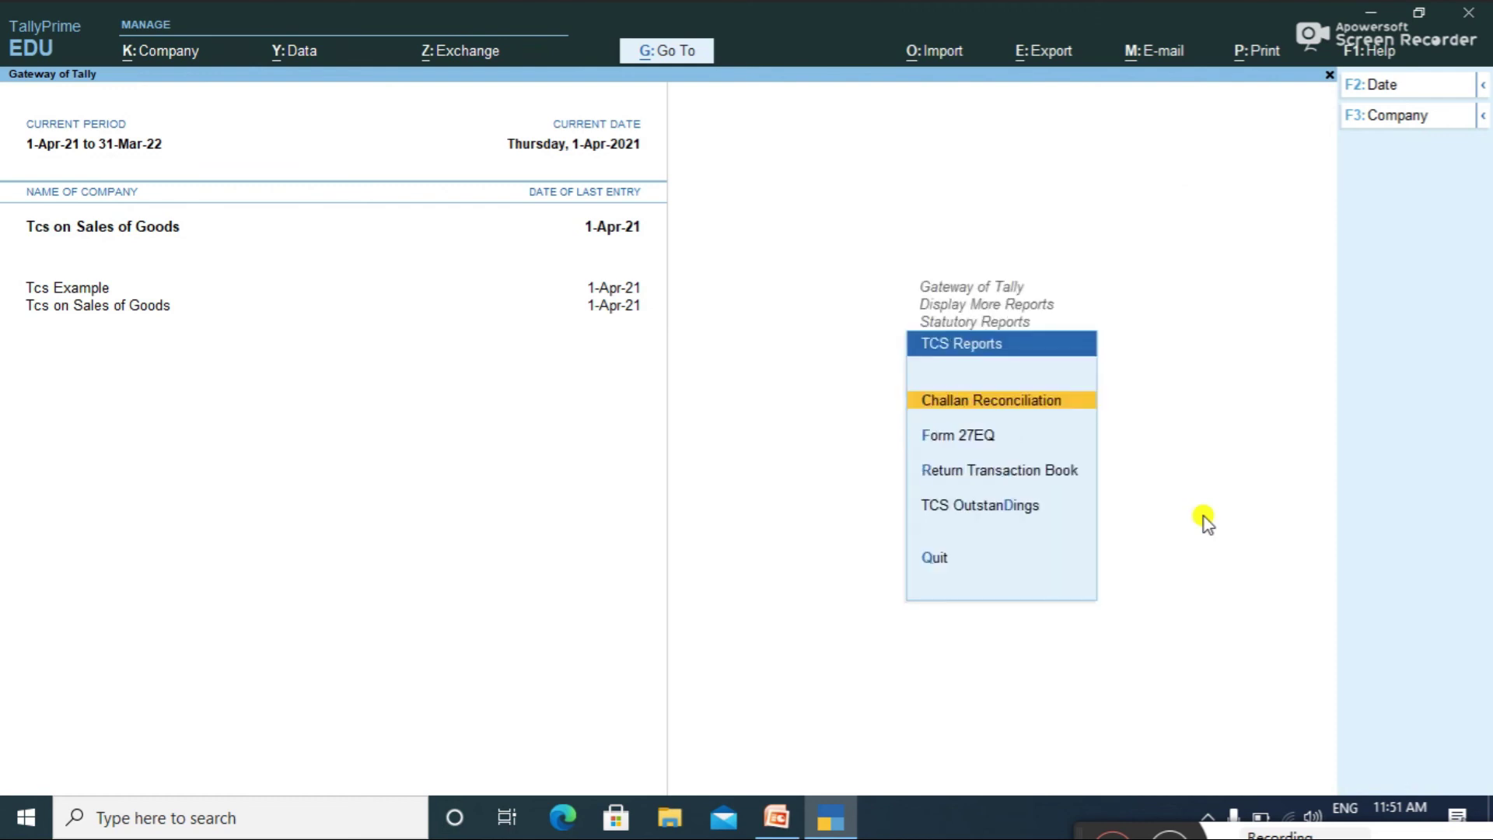
pyautogui.press('Down')
pyautogui.press('Return')
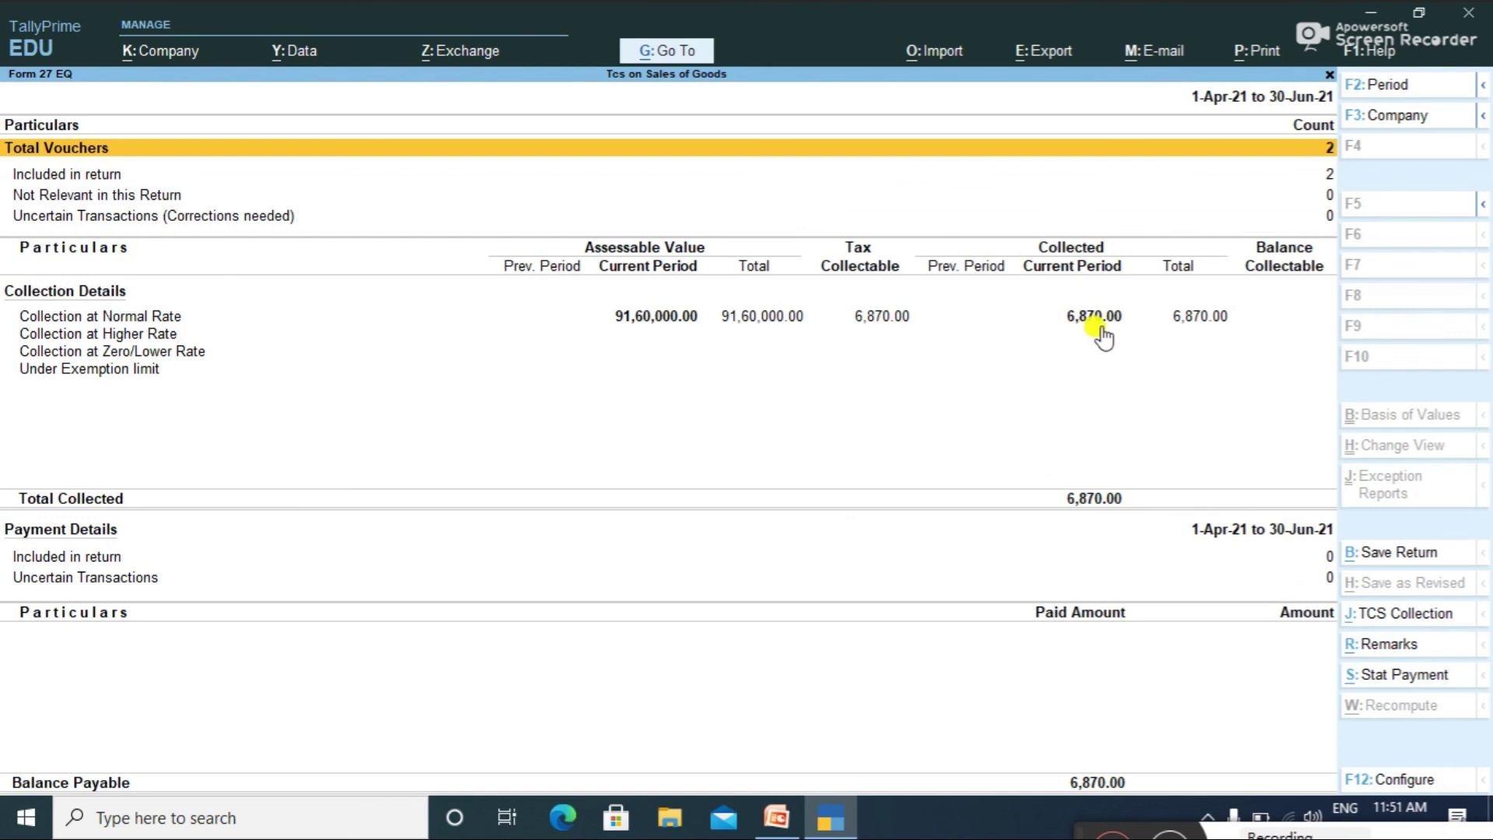
# Step: Review party-wise Collection at Normal Rate totalling 6,870.00, then return to the Gateway
pyautogui.click(900, 331)
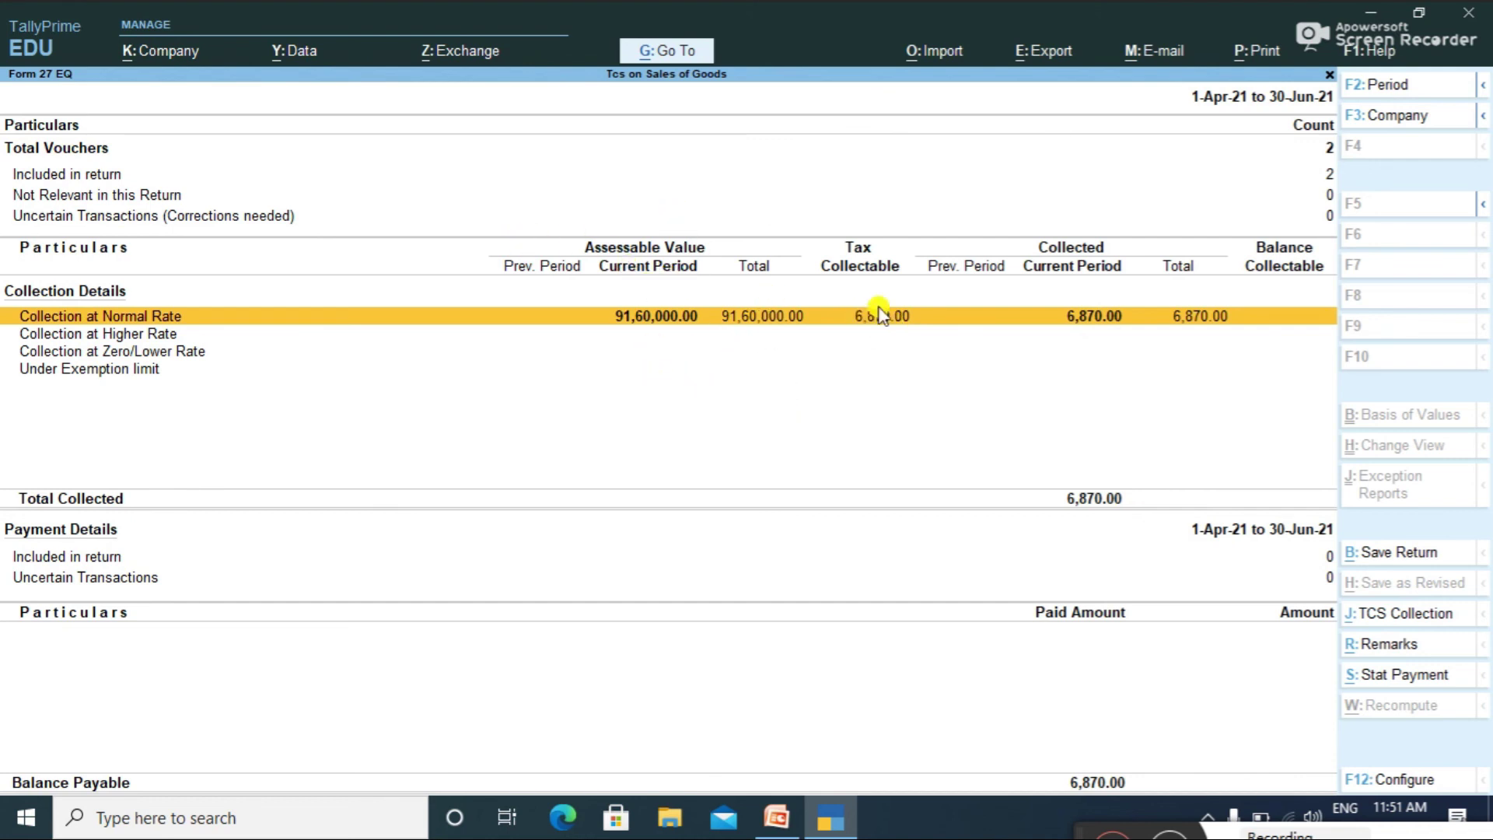
pyautogui.press('Return')
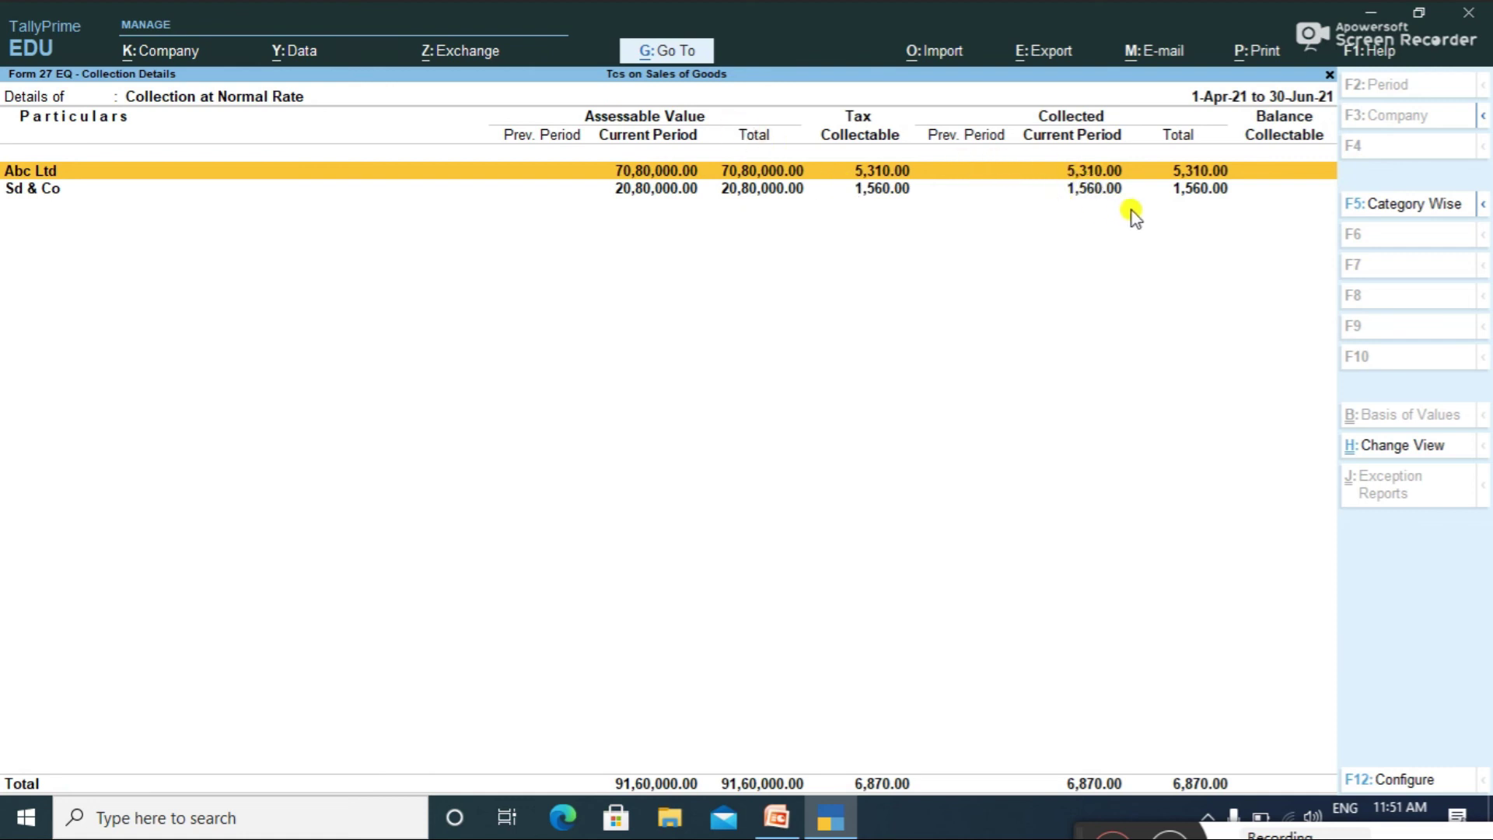
pyautogui.press('Escape')
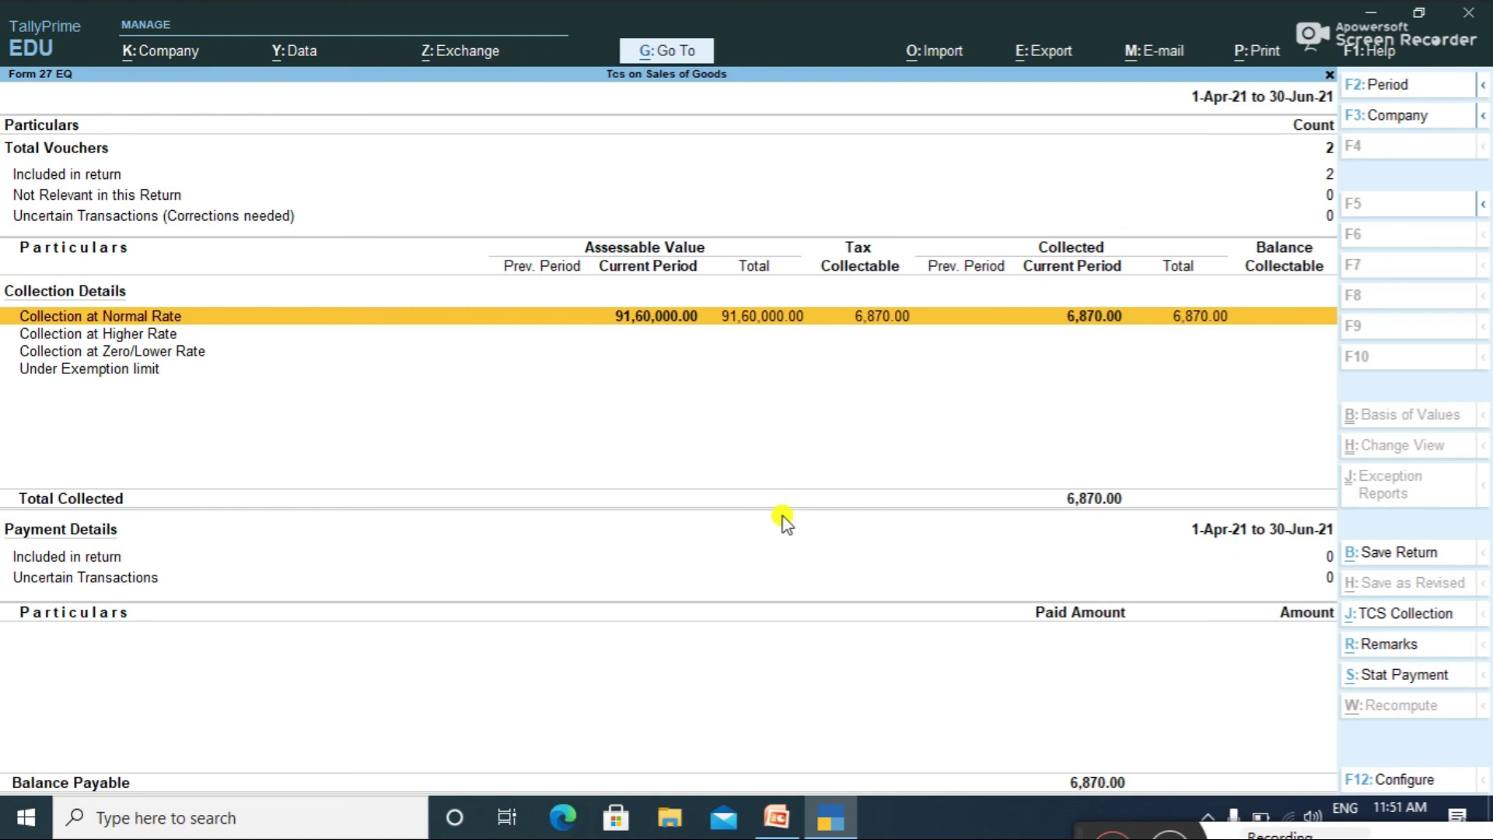
pyautogui.press('Escape')
pyautogui.press('Escape')
pyautogui.press('Escape')
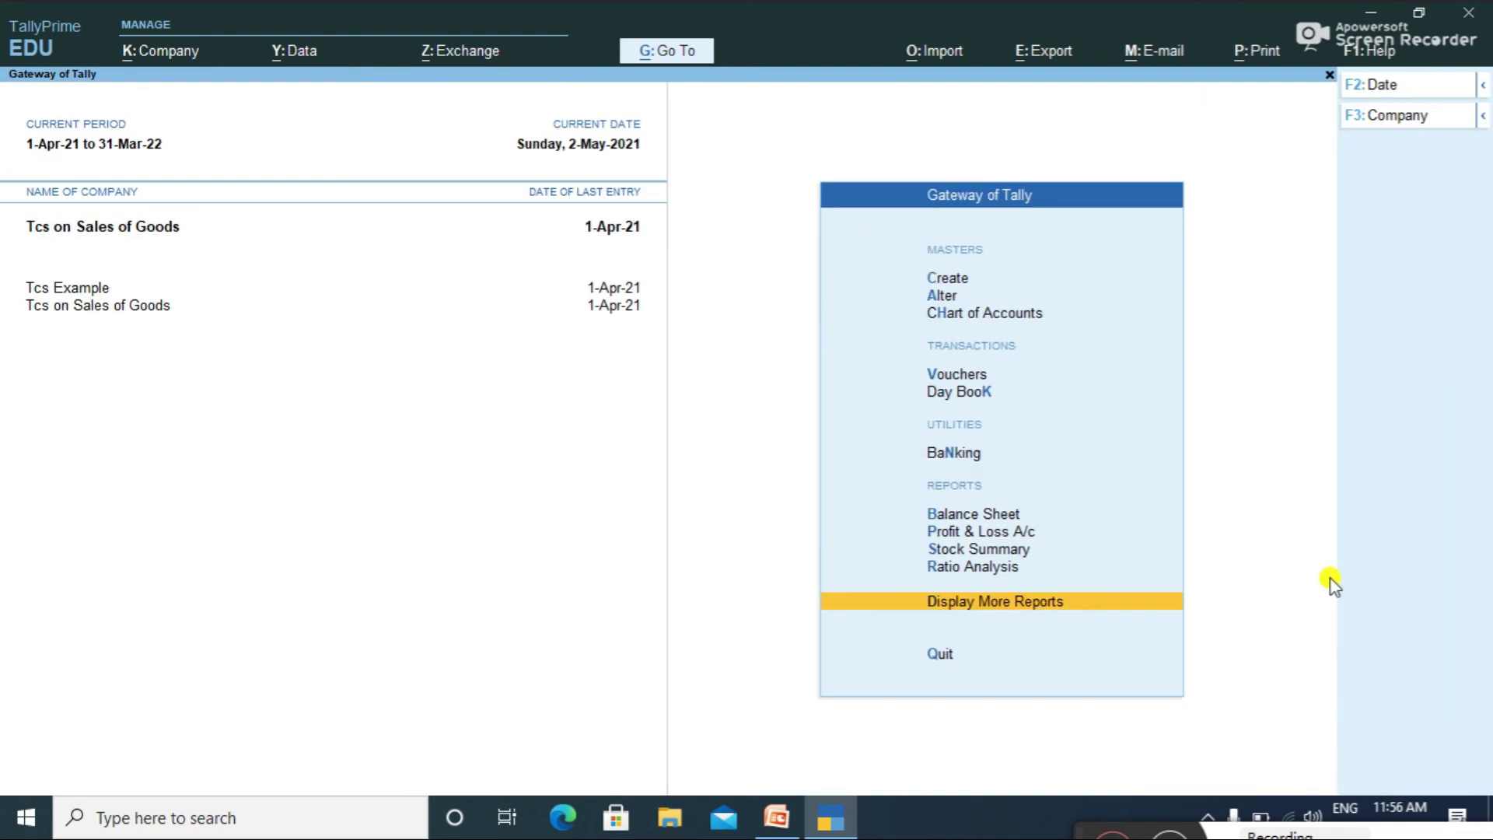
pyautogui.press('Escape')
# Step: Start a 2-May-21 payment voucher autofilled as TCS Stat Payment from 1-Apr-21
pyautogui.press('n')
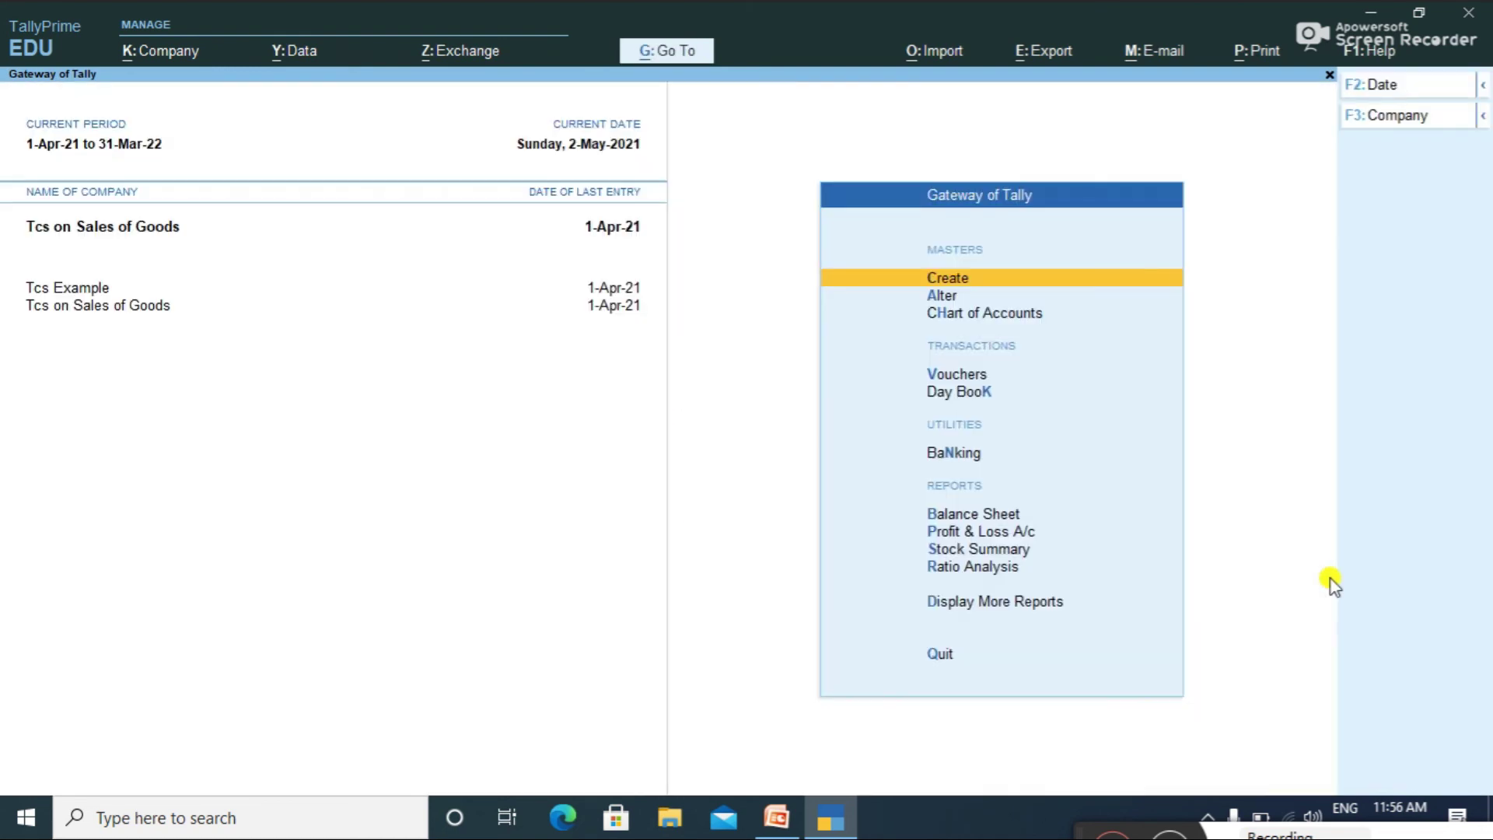
pyautogui.click(962, 379)
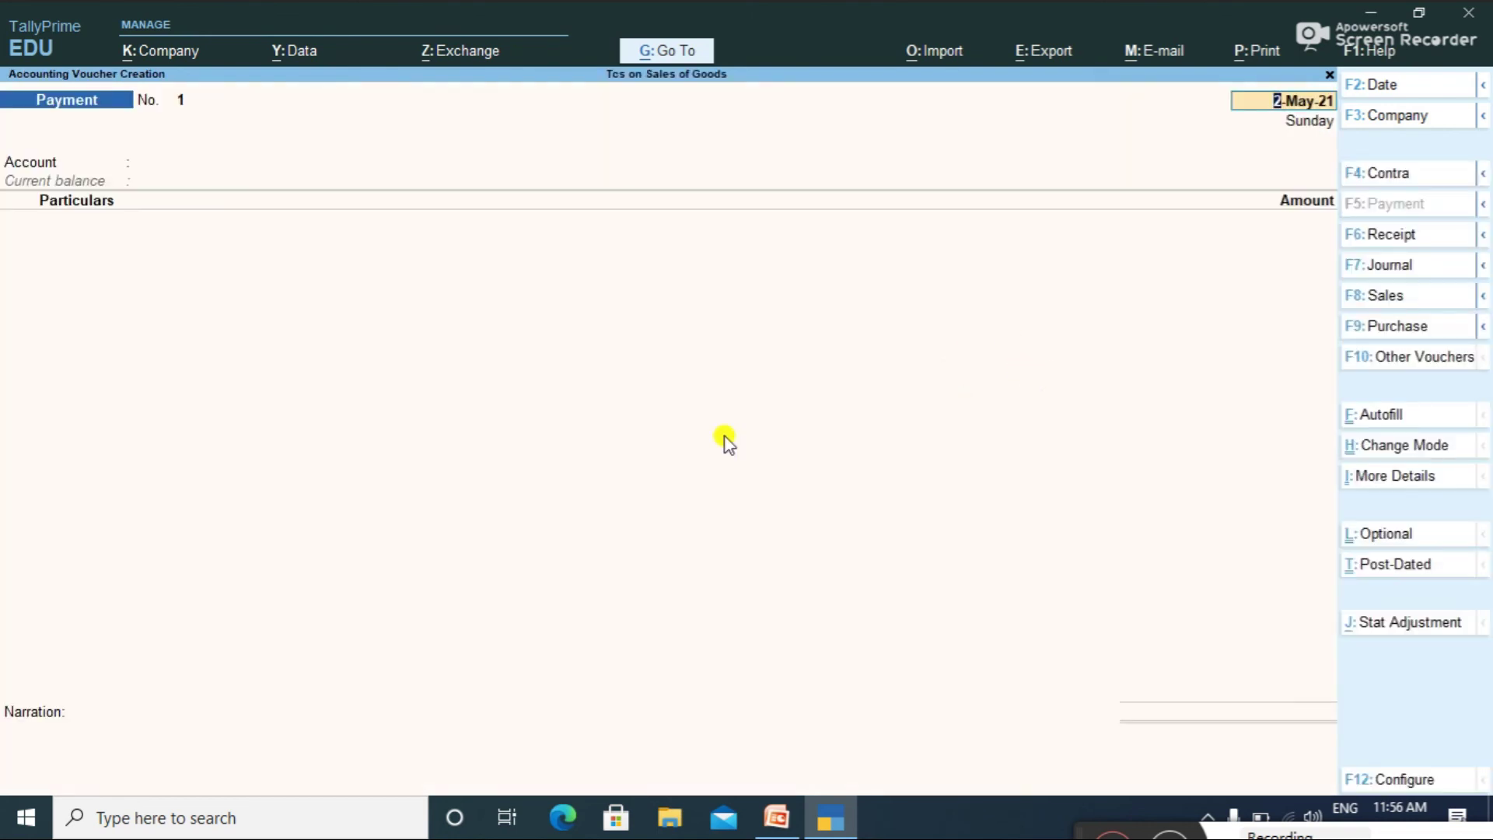
pyautogui.press('Return')
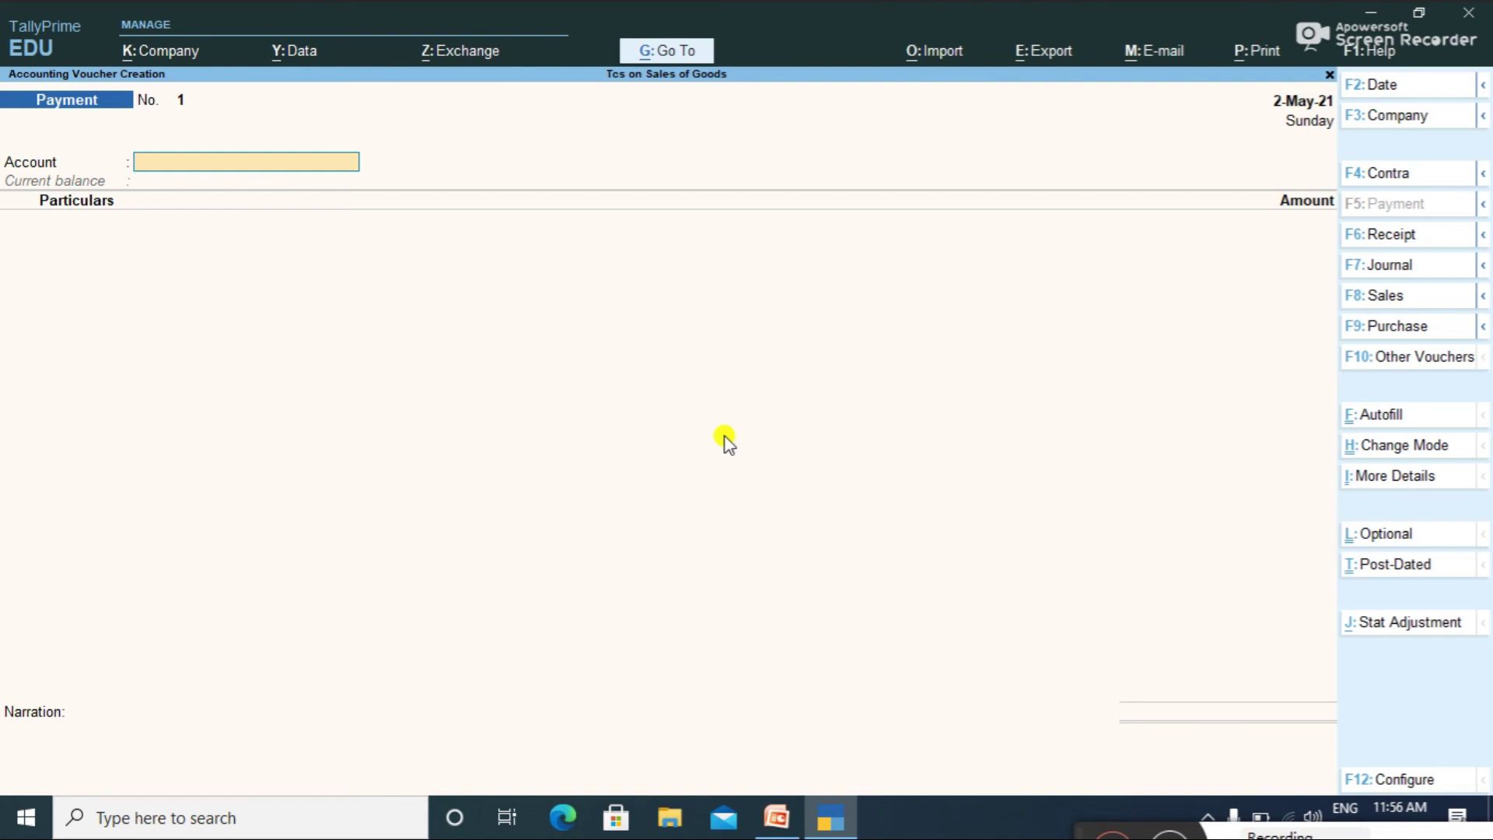
pyautogui.write('H')
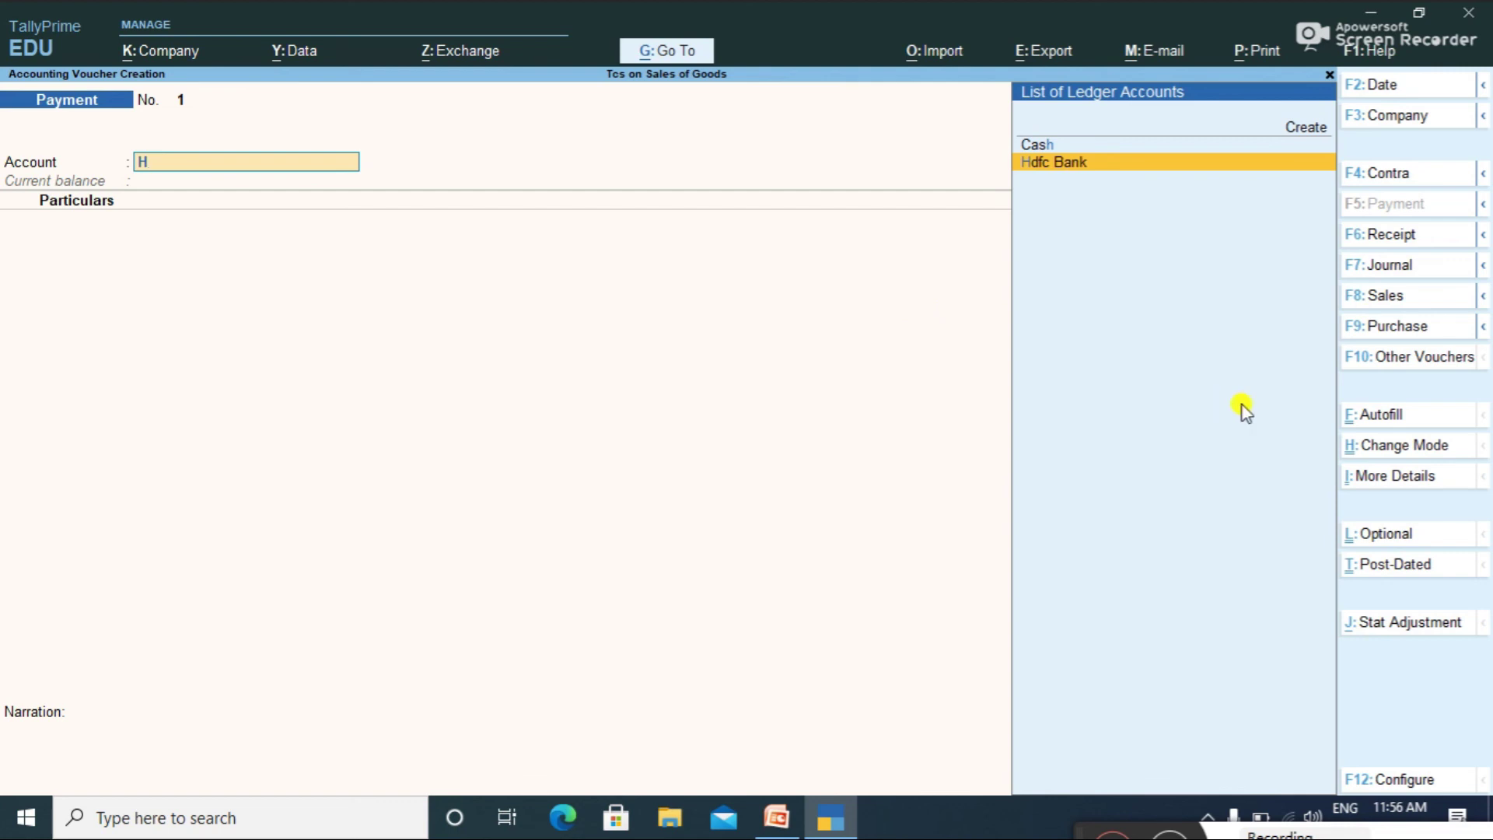
pyautogui.click(1374, 417)
pyautogui.press('Return')
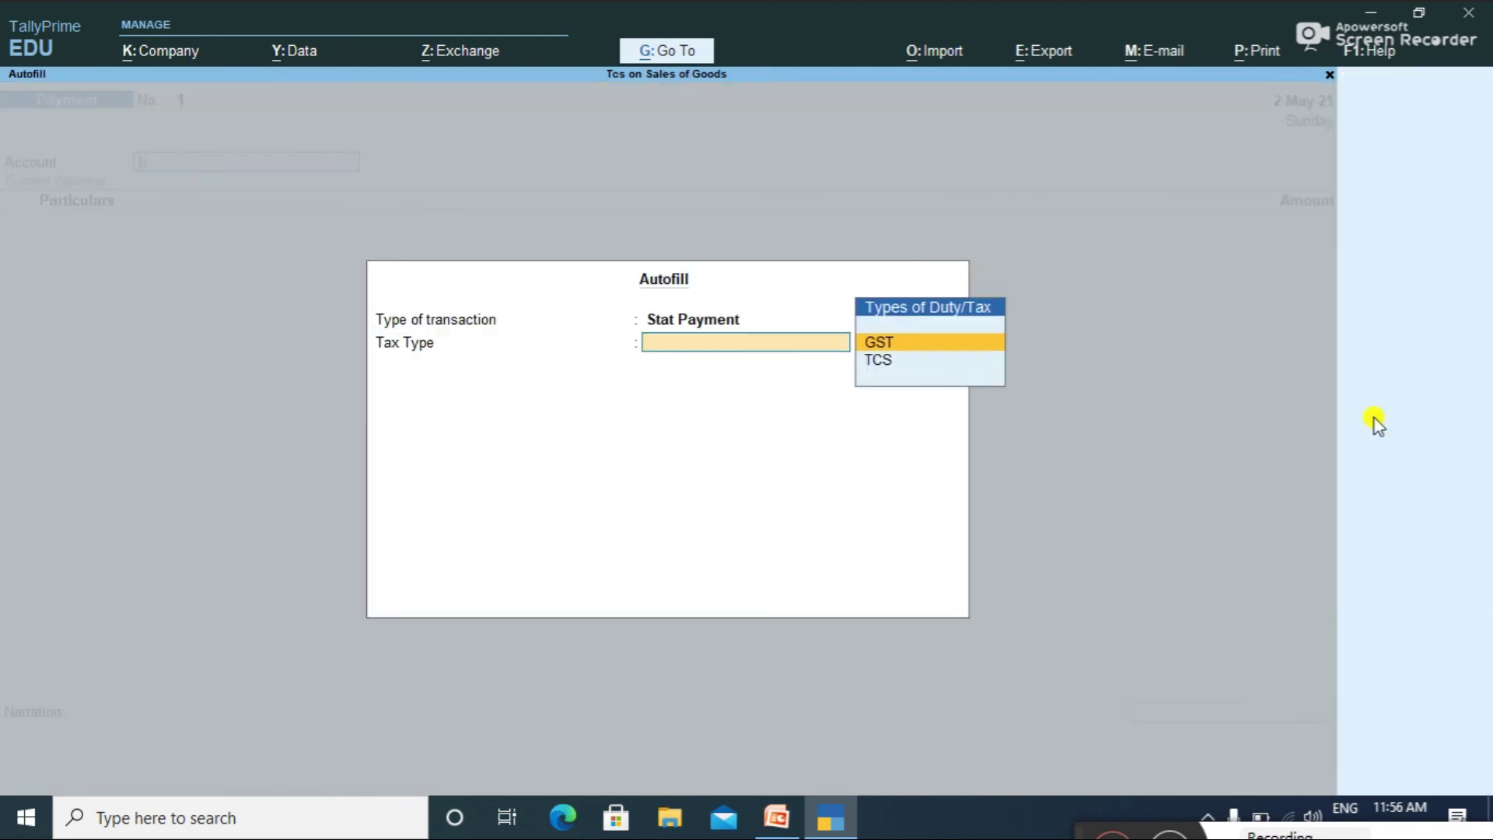
pyautogui.press('Down')
pyautogui.press('Return')
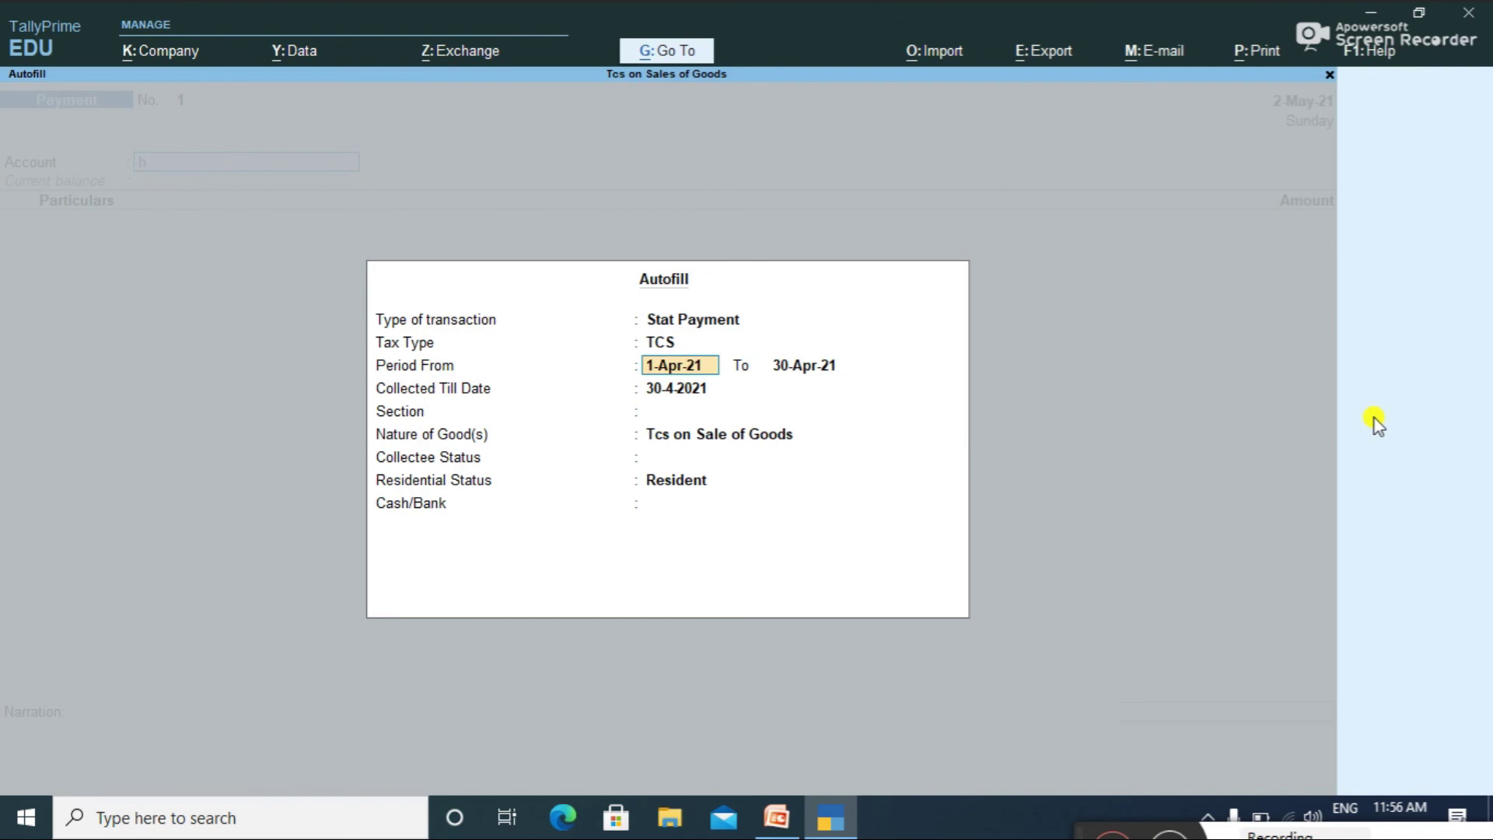
pyautogui.press('Return')
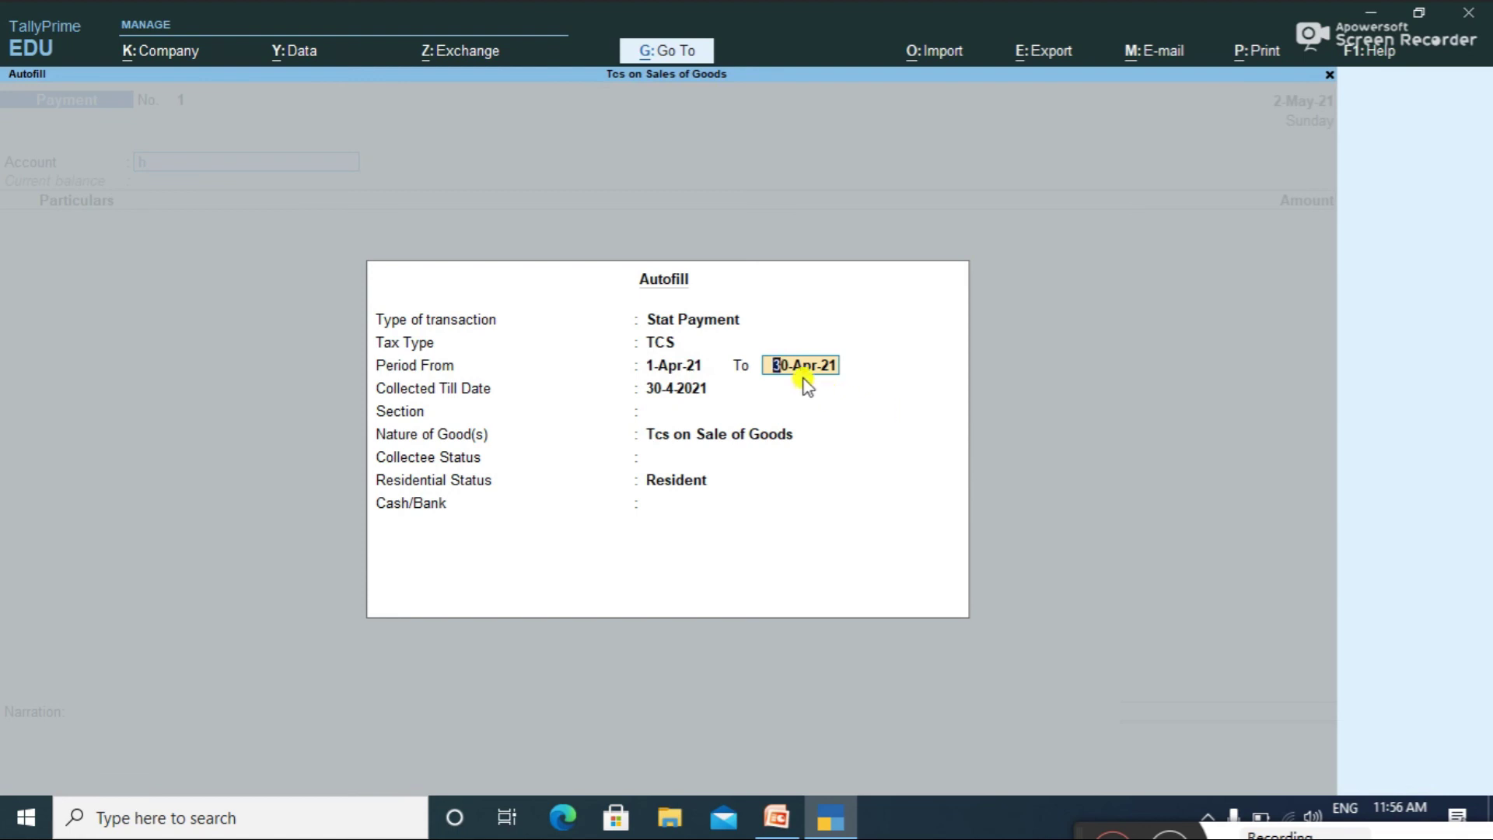
# Step: Set period to 1-May-21, section 206c 1(H), All Items, paying 6,870.00 from Hdfc Bank
pyautogui.write('1-5-2021')
pyautogui.press('Return')
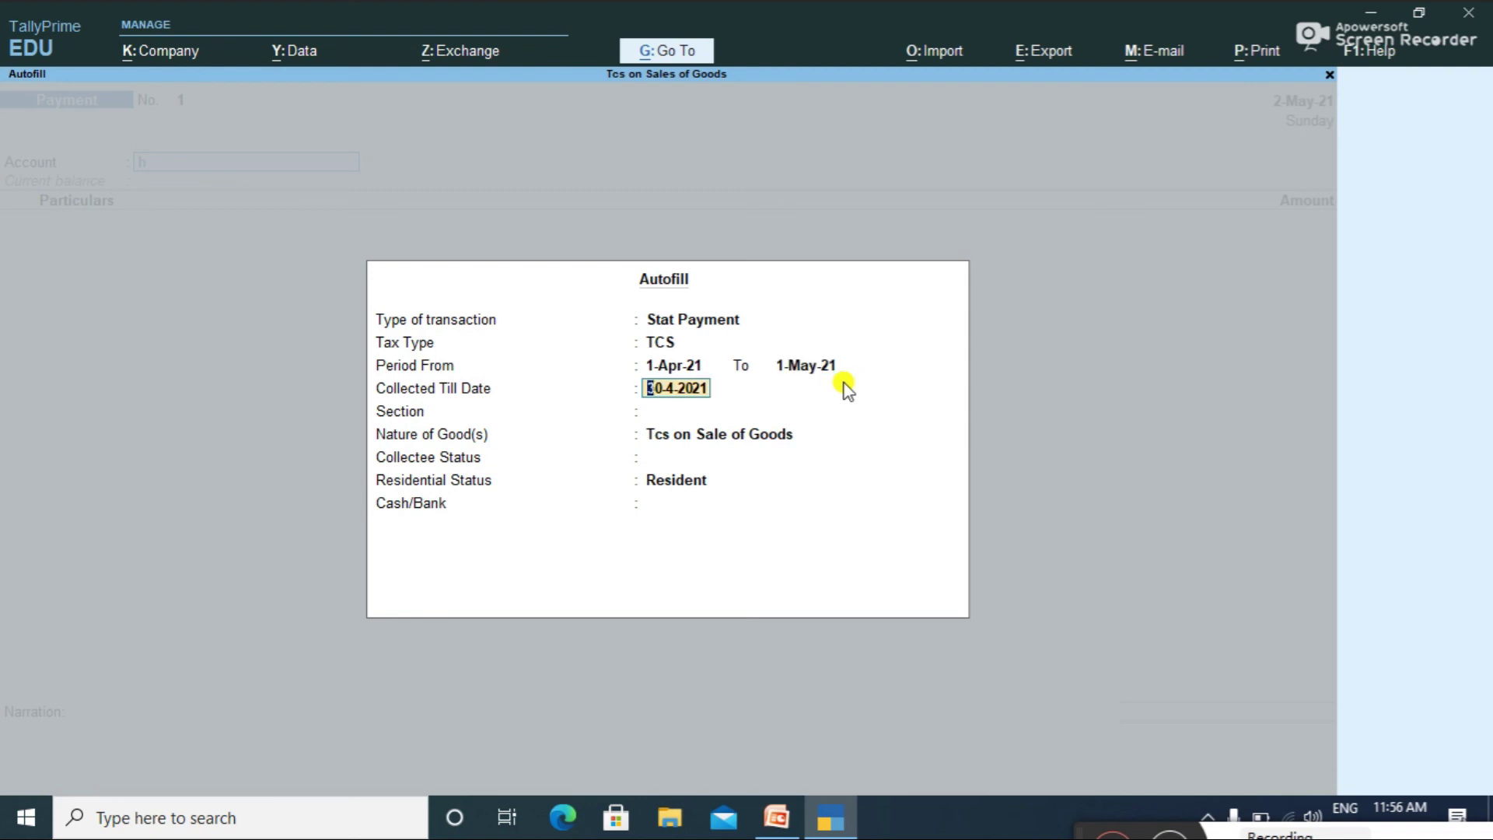
pyautogui.write('1-5-2021')
pyautogui.press('Return')
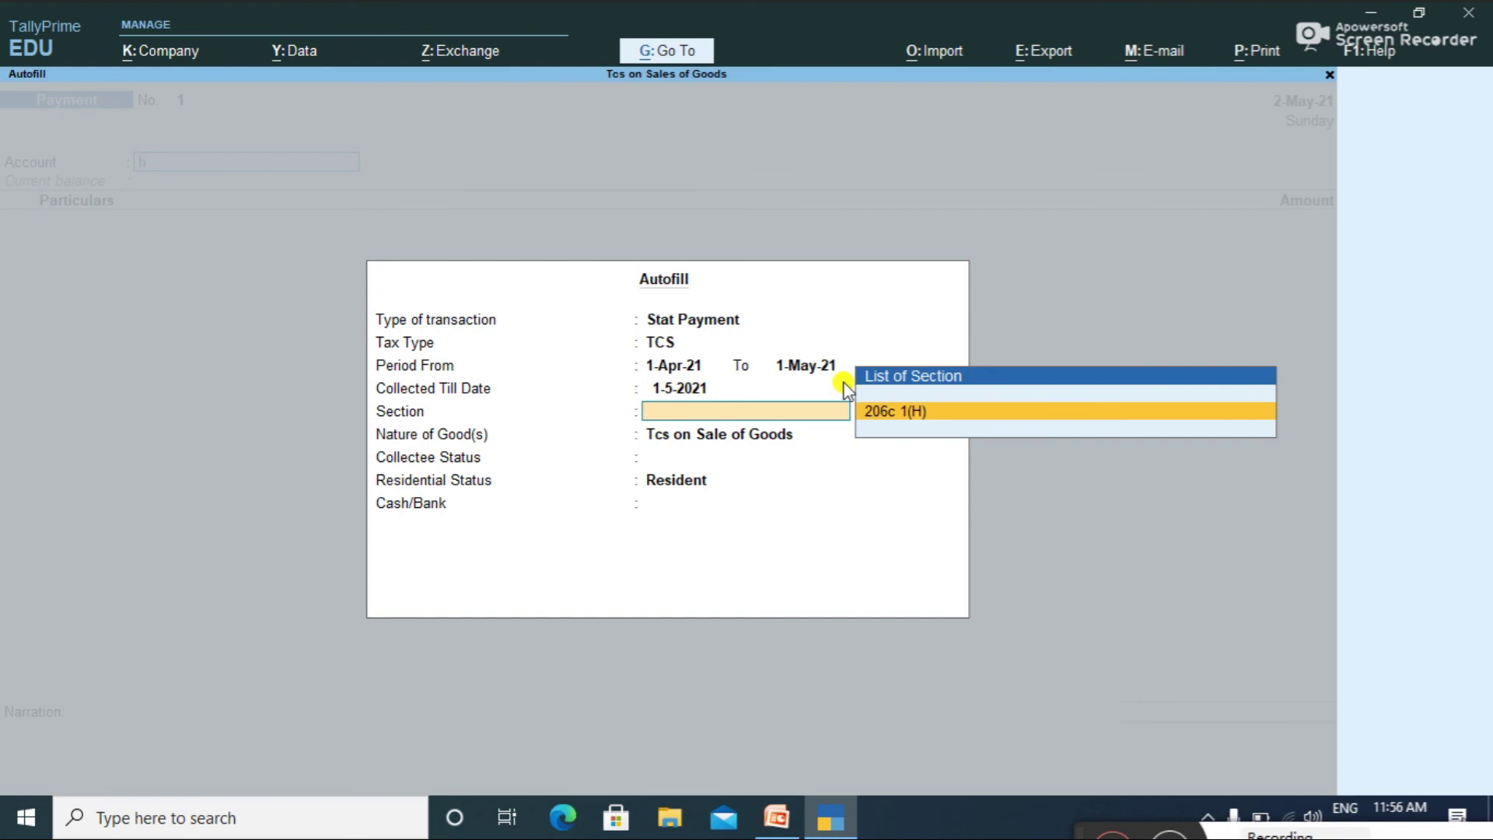
pyautogui.press('Return')
pyautogui.press('Return')
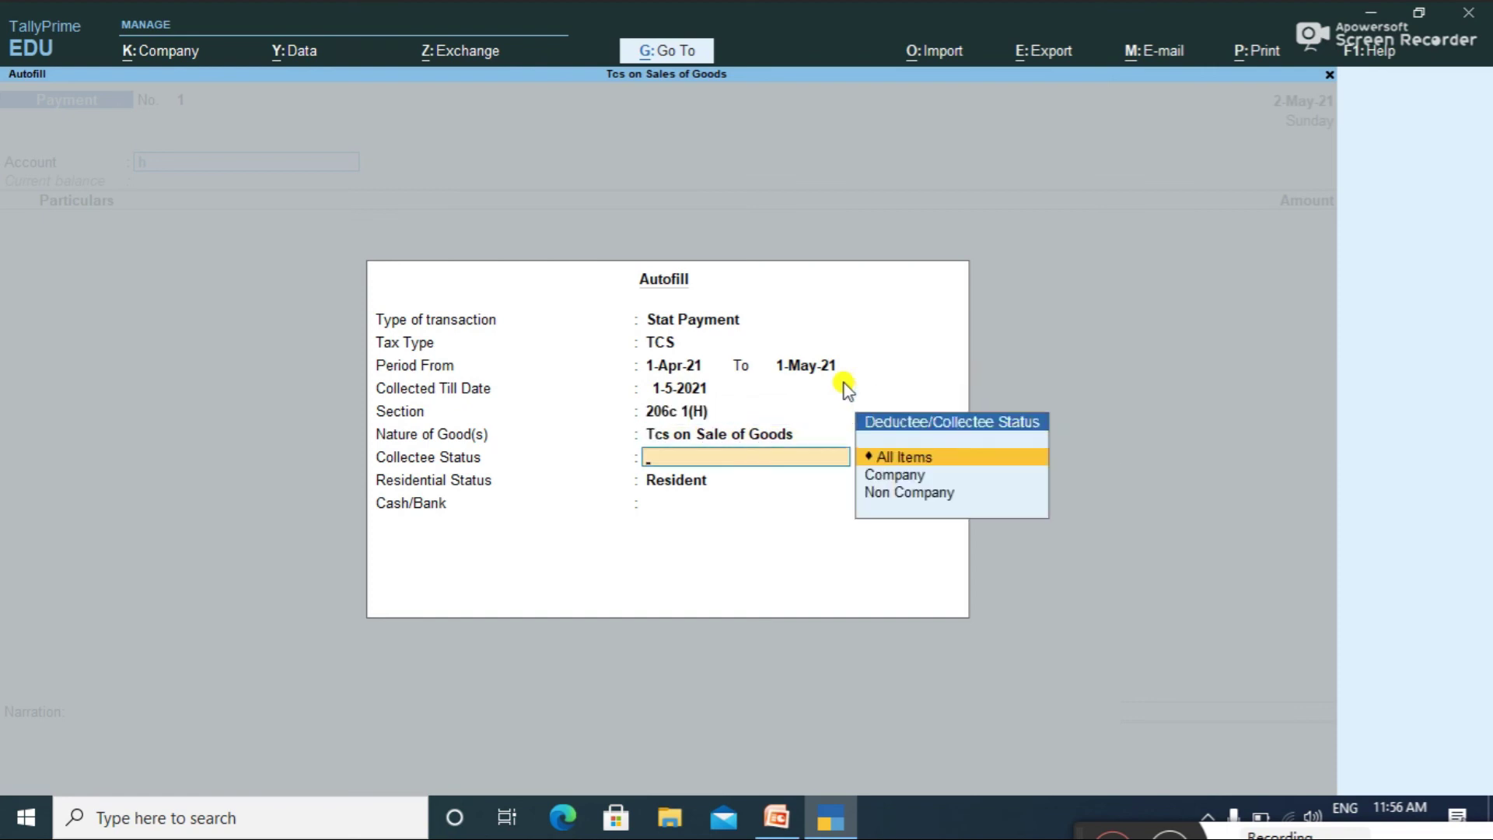
pyautogui.press('Return')
pyautogui.press('Up')
pyautogui.press('Up')
pyautogui.press('Return')
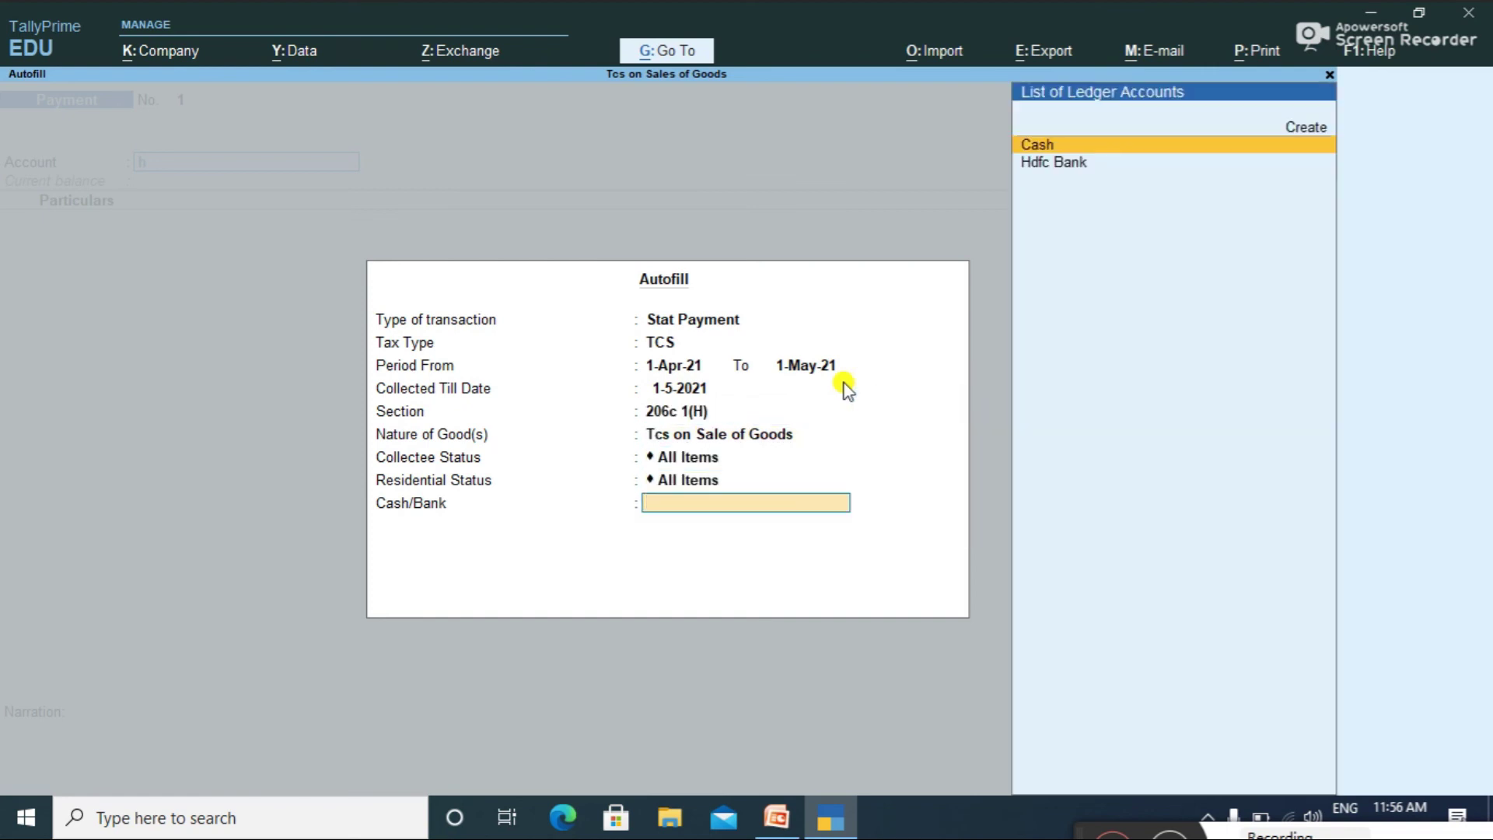
pyautogui.press('Down')
pyautogui.press('Return')
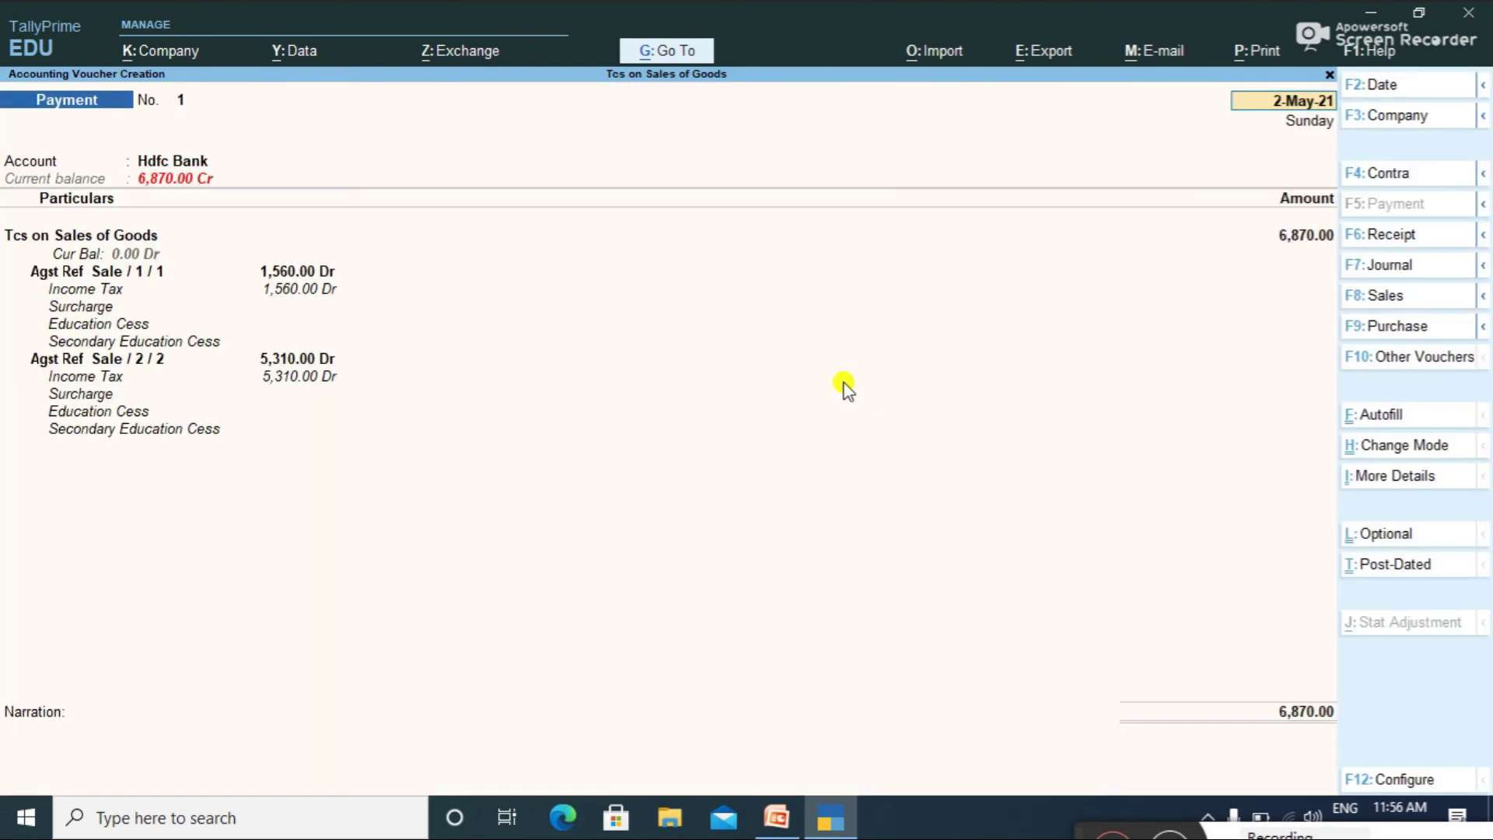
pyautogui.press('Return')
pyautogui.press('Return')
pyautogui.press('Return')
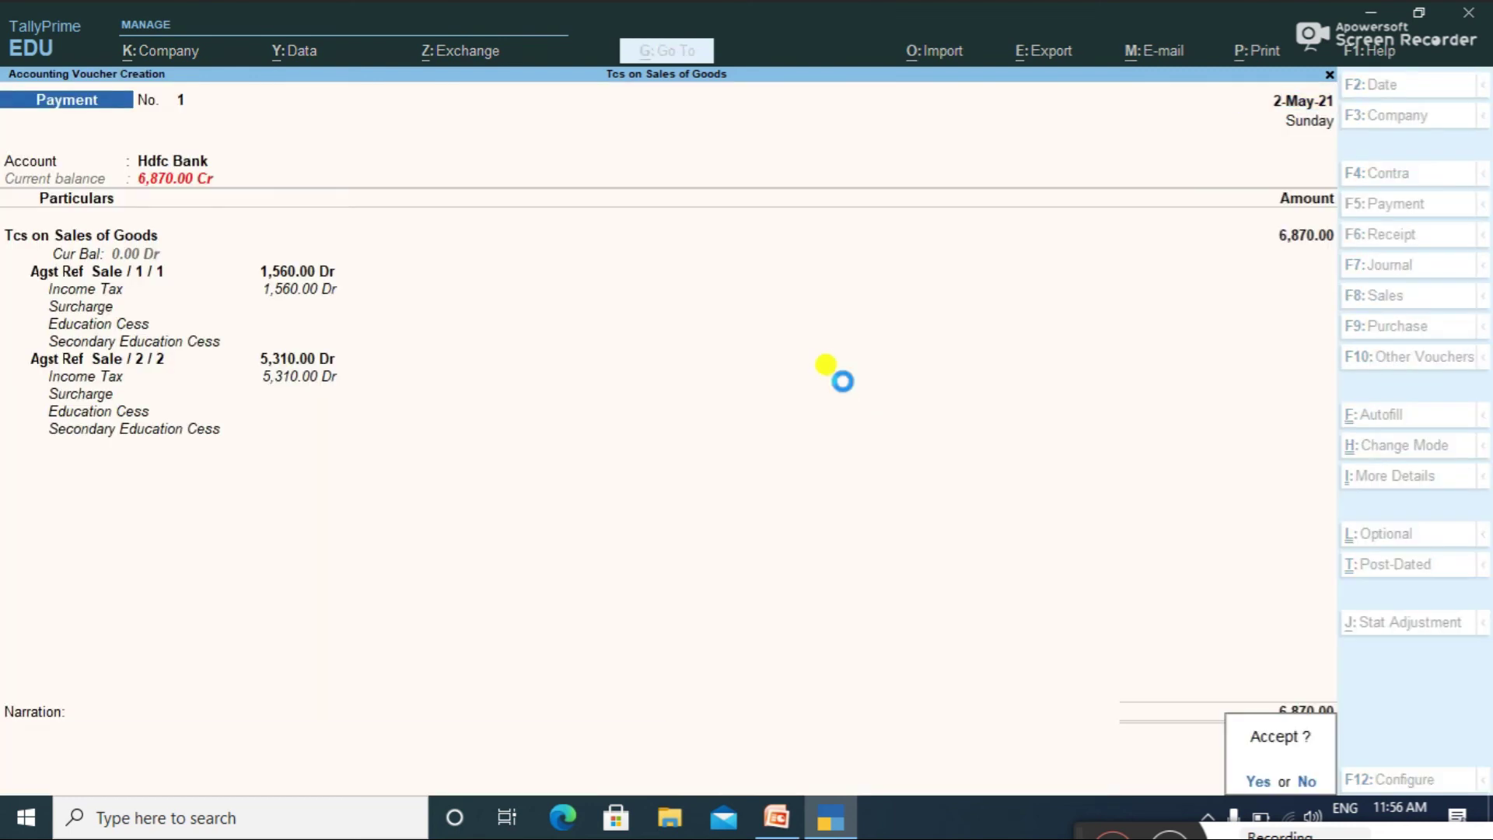
pyautogui.press('Return')
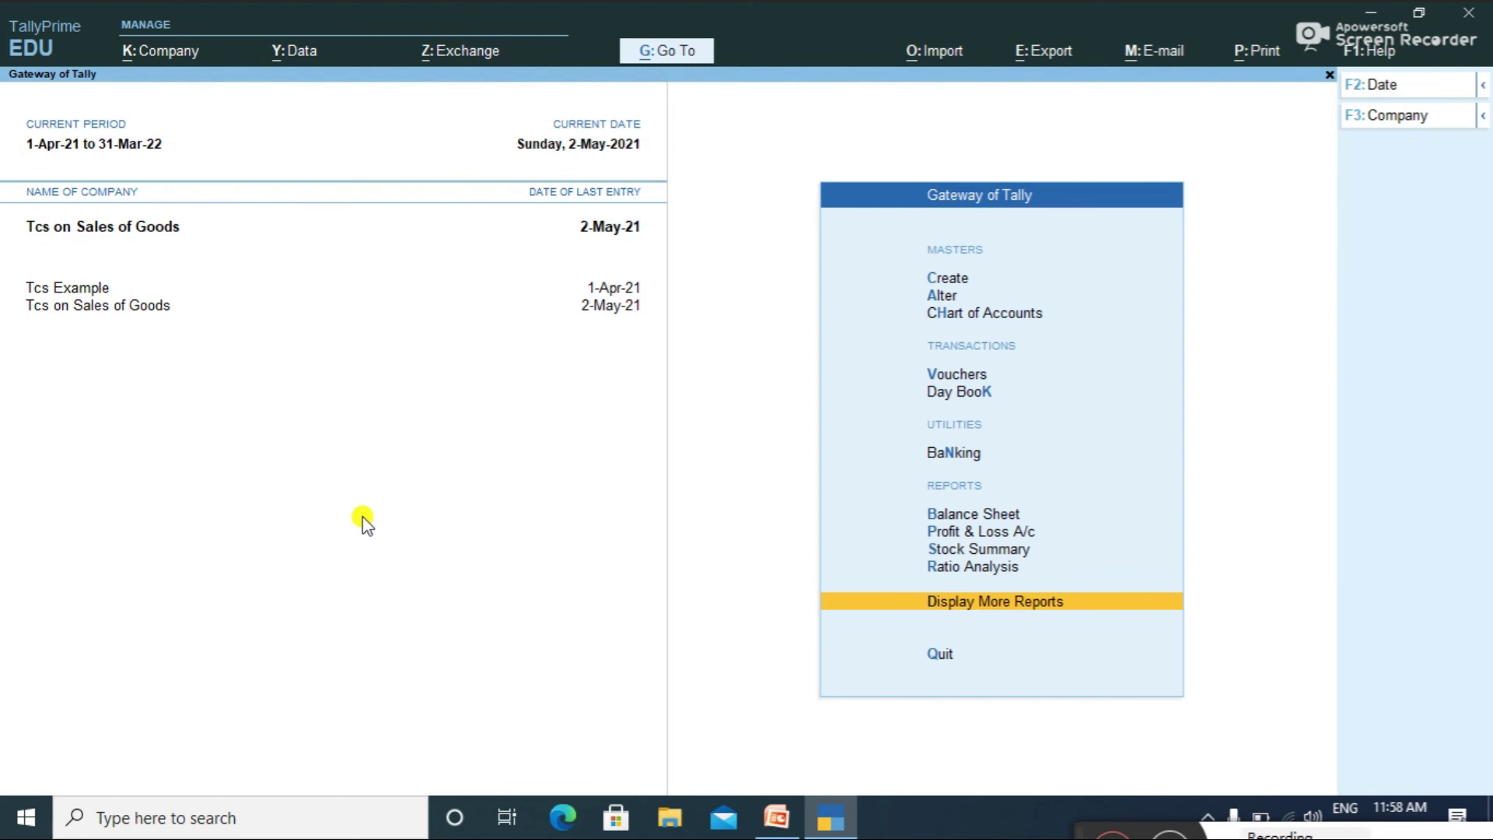